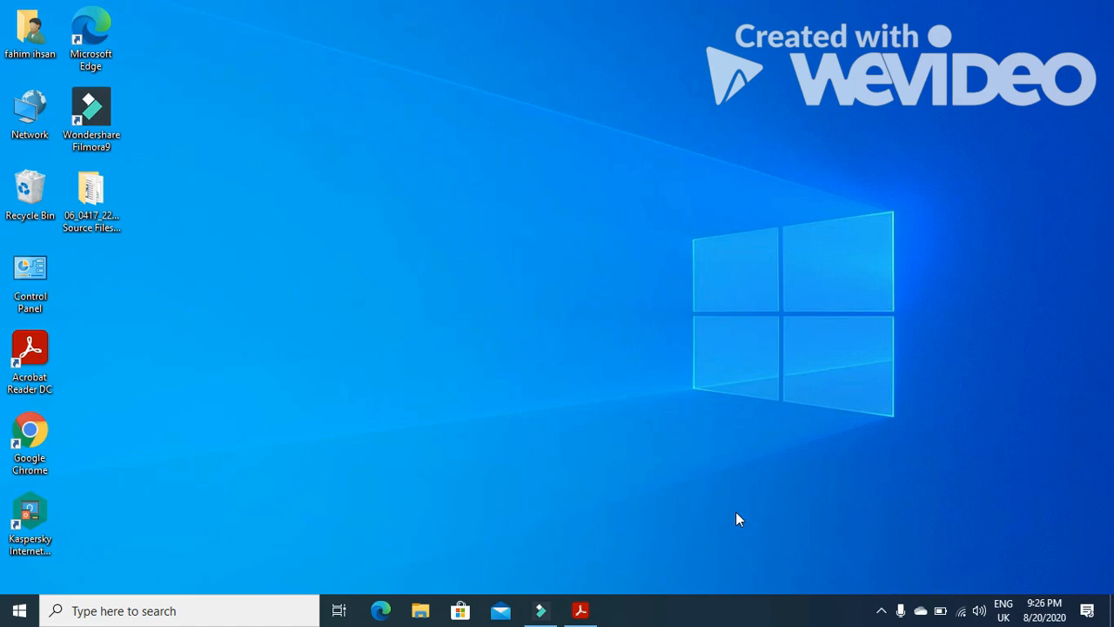
Switch to the exam paper PDF and read the Task 1 Evidence Document instructions
left_click(582, 611)
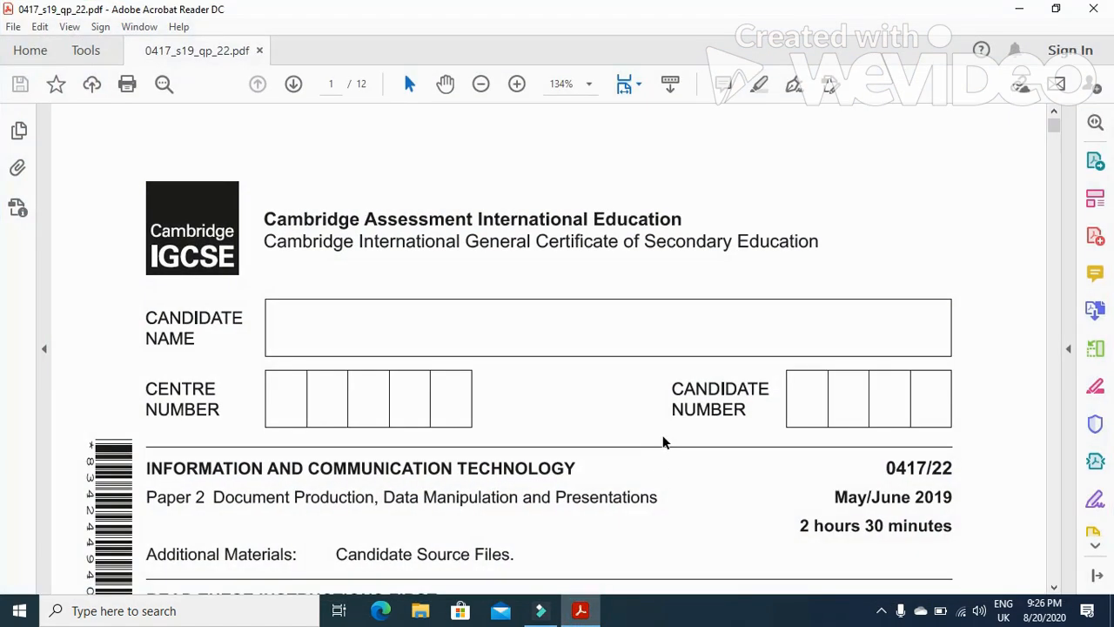
scroll(664, 430, "down", 12)
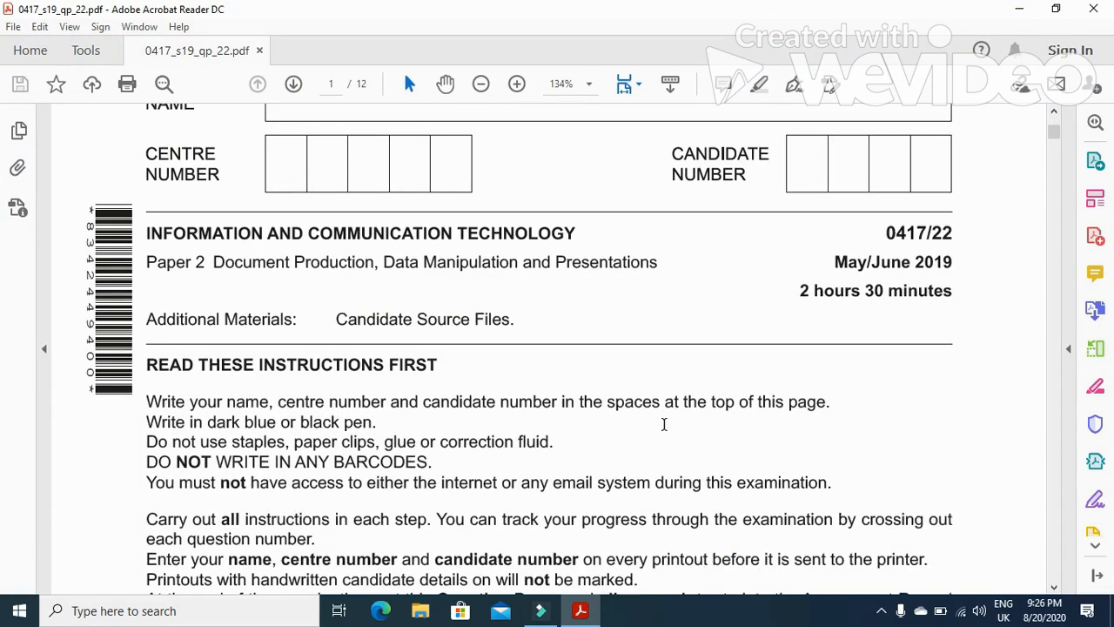
scroll(664, 430, "down", 12)
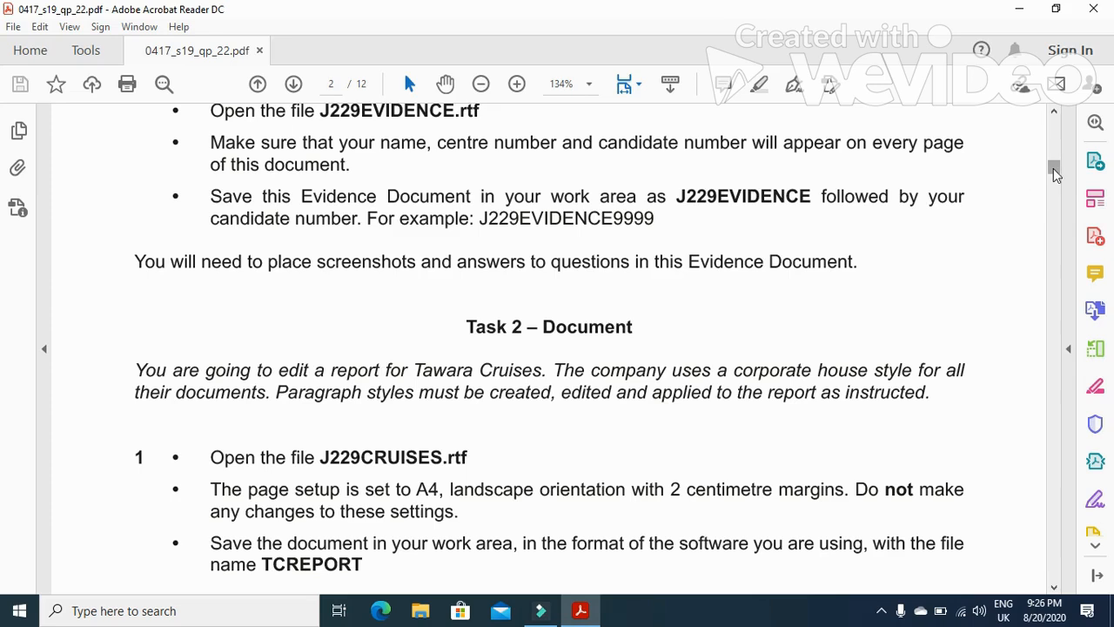
scroll(637, 404, "up", 2)
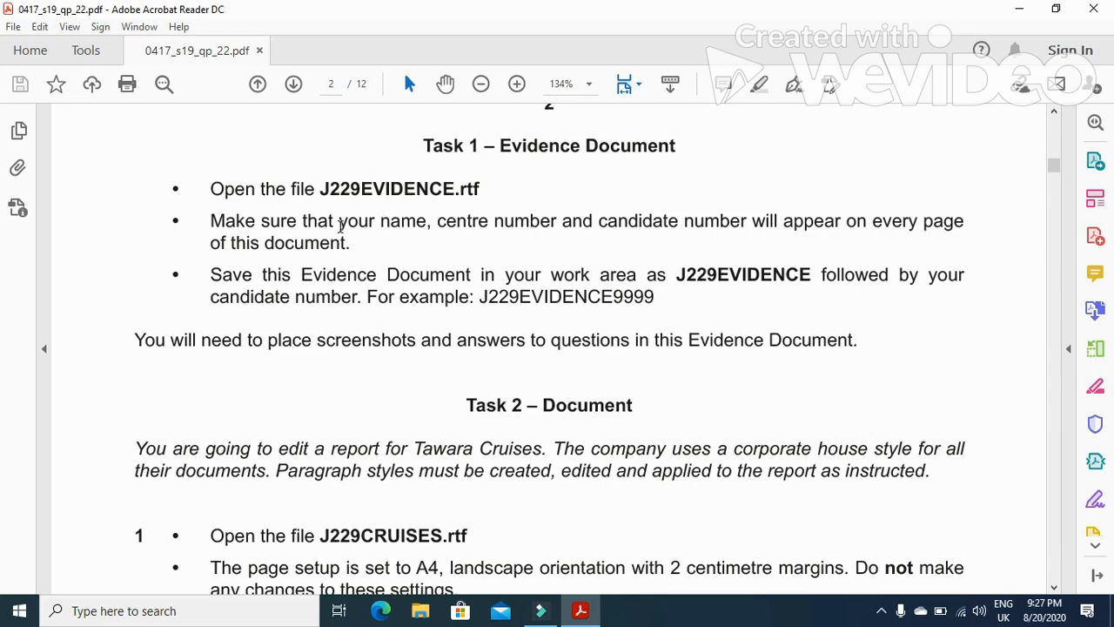
left_click_drag(340, 224, 635, 238)
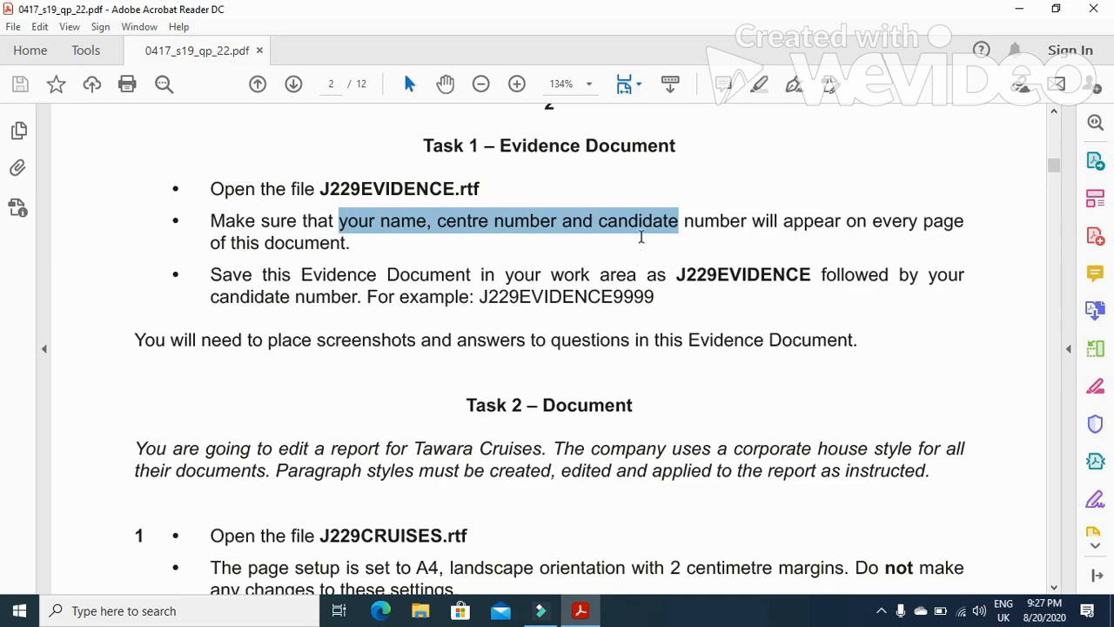
Open J229EVIDENCE.rtf from the source files folder on the desktop
left_click(1019, 8)
double_click(116, 181)
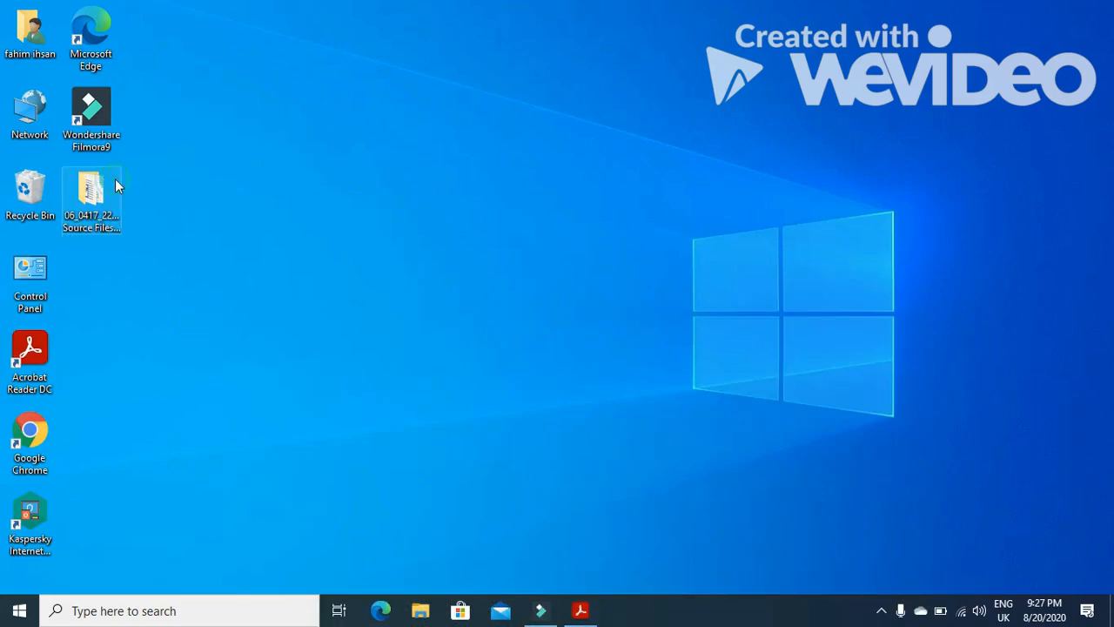
double_click(244, 140)
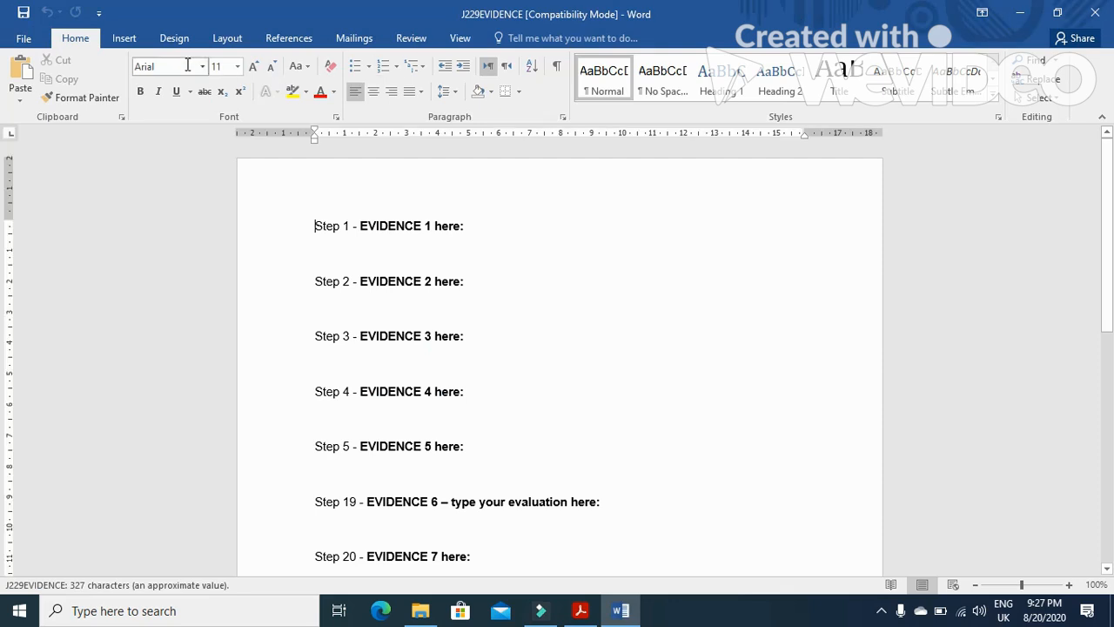
Insert a Blank (Three Columns) header into the evidence document
left_click(127, 39)
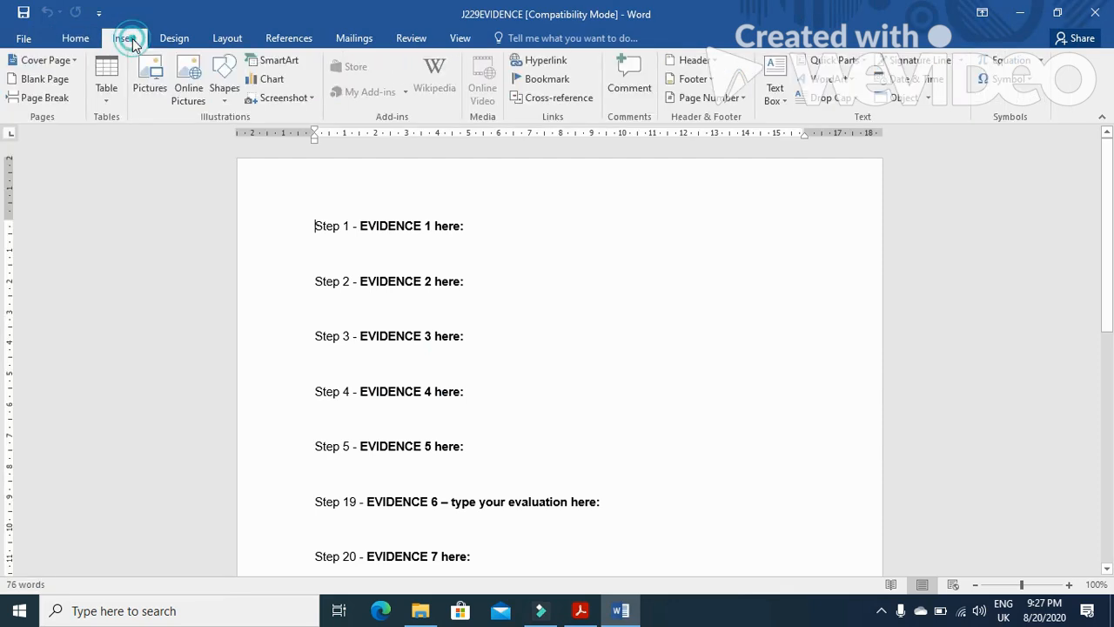
left_click(694, 60)
left_click(721, 216)
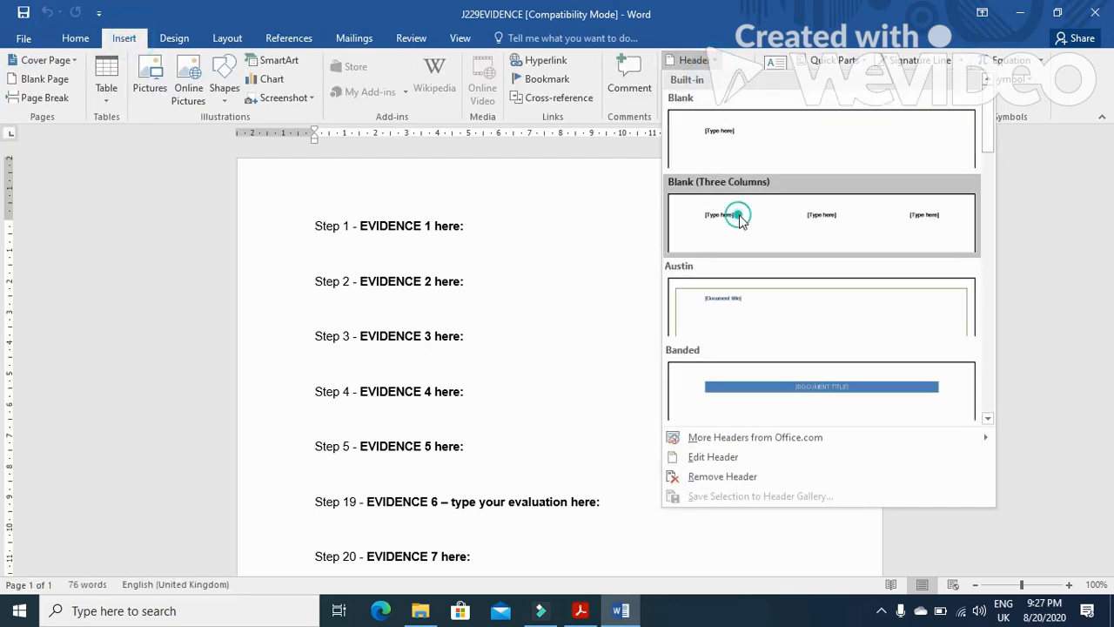
left_click(362, 201)
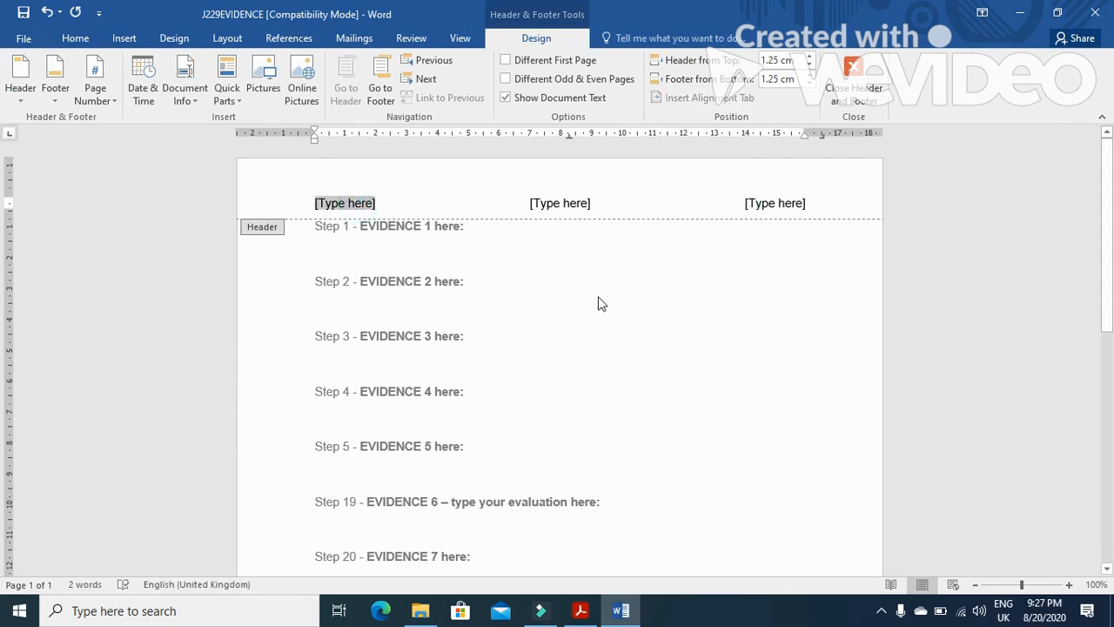
Fill the three header placeholders with the candidate's name, centre number and candidate number, then close the header
type("Fahim")
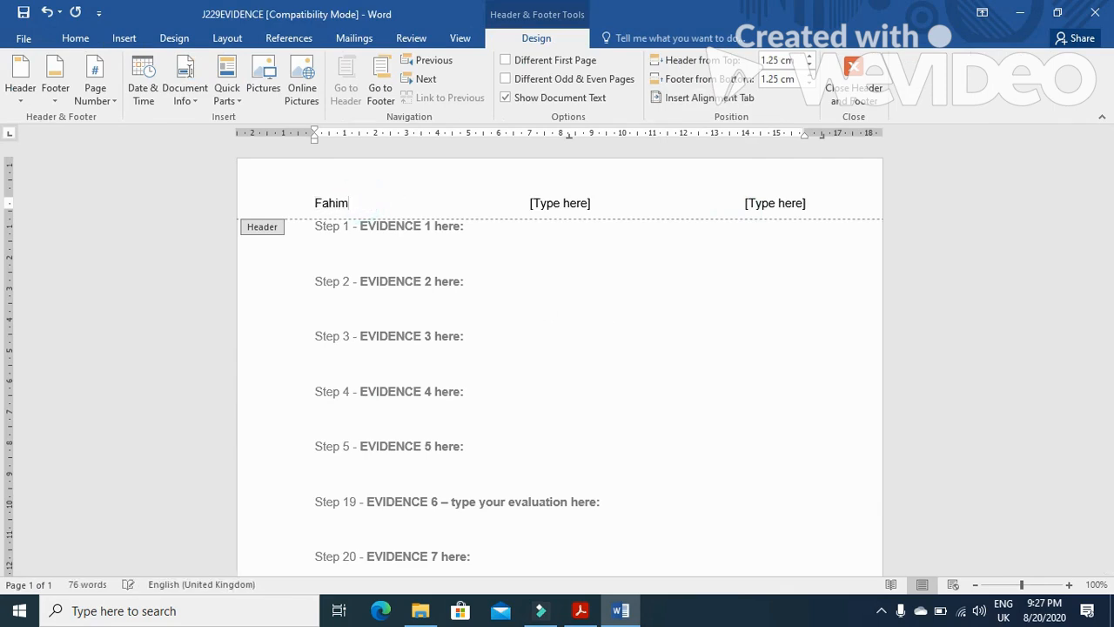
left_click(551, 204)
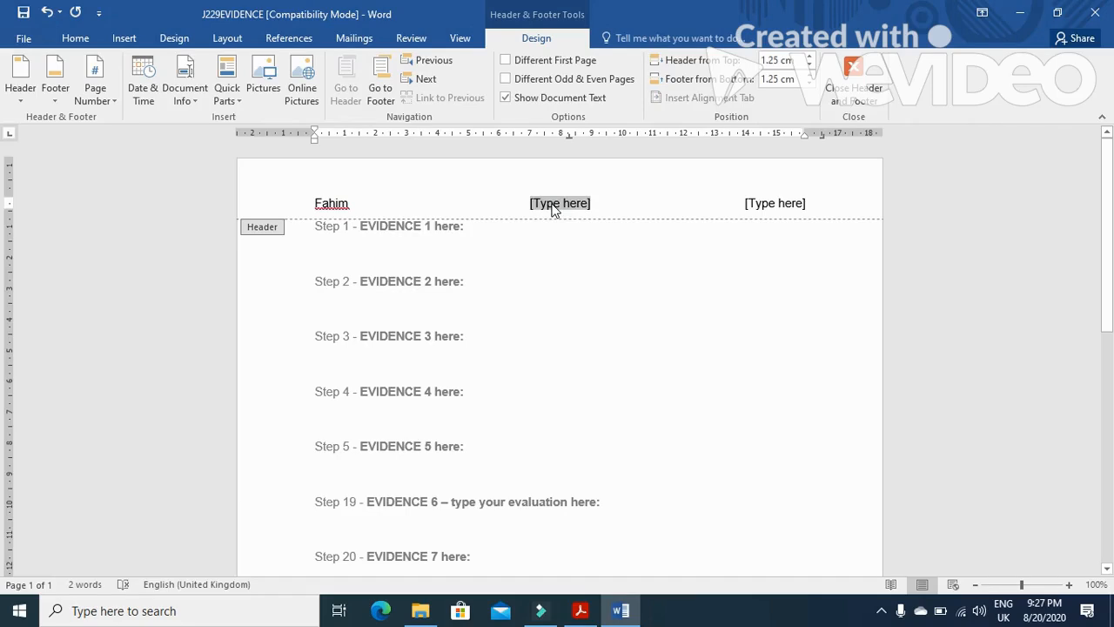
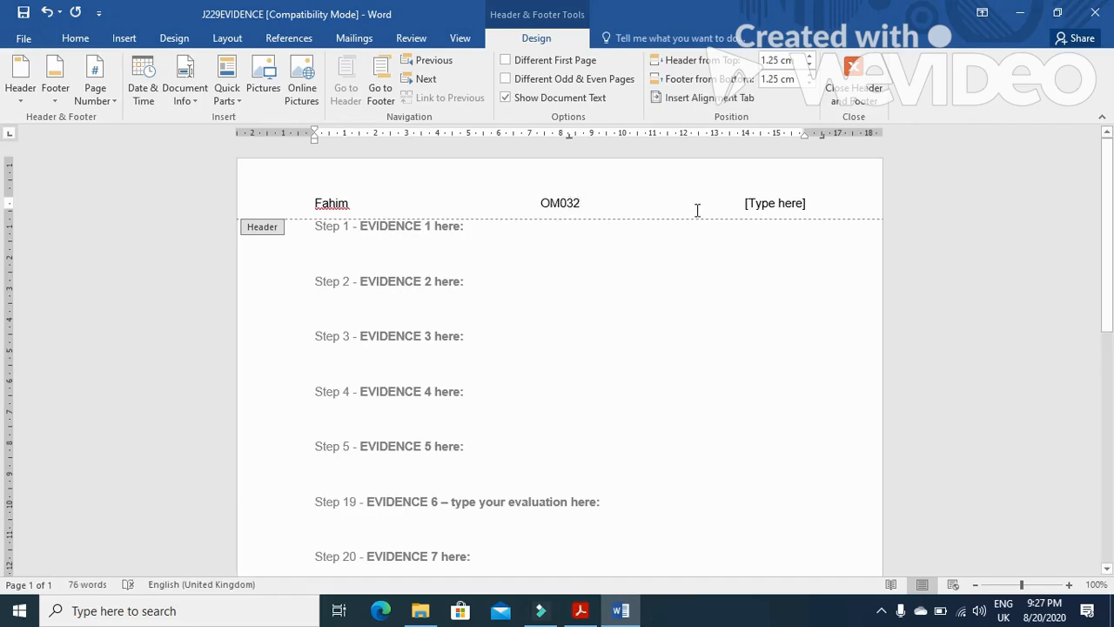
left_click(769, 203)
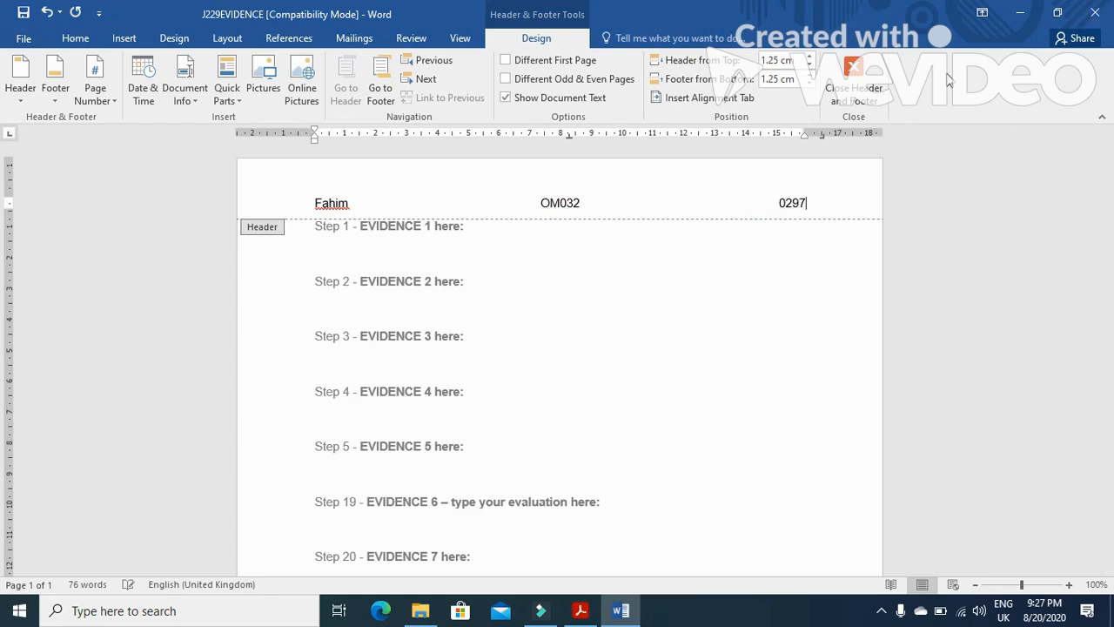
left_click(853, 88)
Save the evidence document as a Word Document named J229EVIDENCE followed by the candidate number
left_click(25, 40)
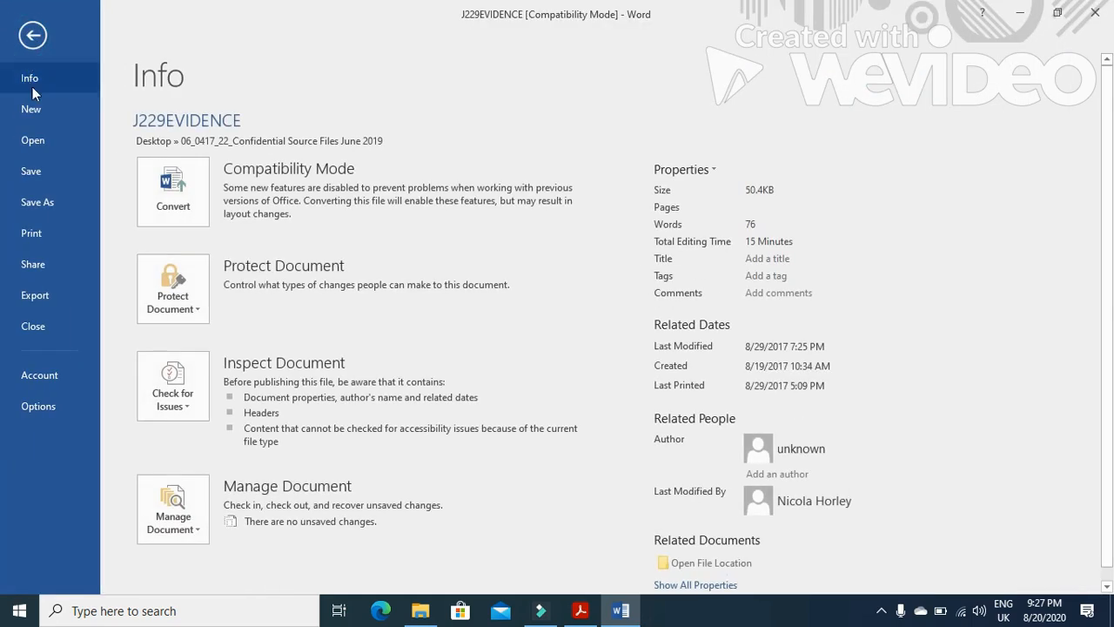
left_click(59, 201)
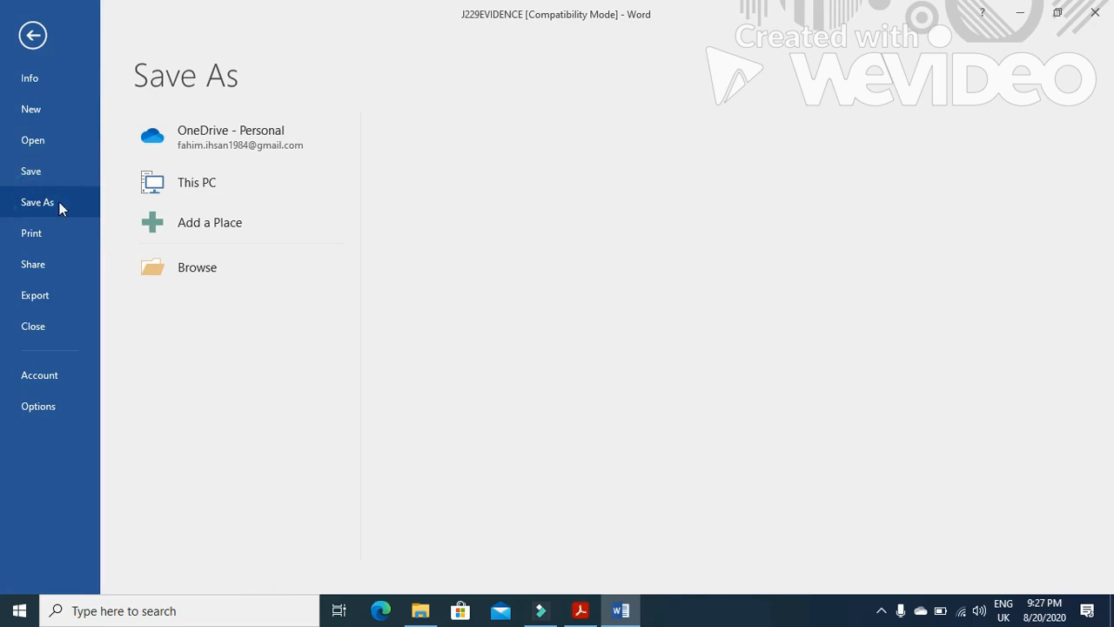
left_click(202, 269)
left_click(204, 277)
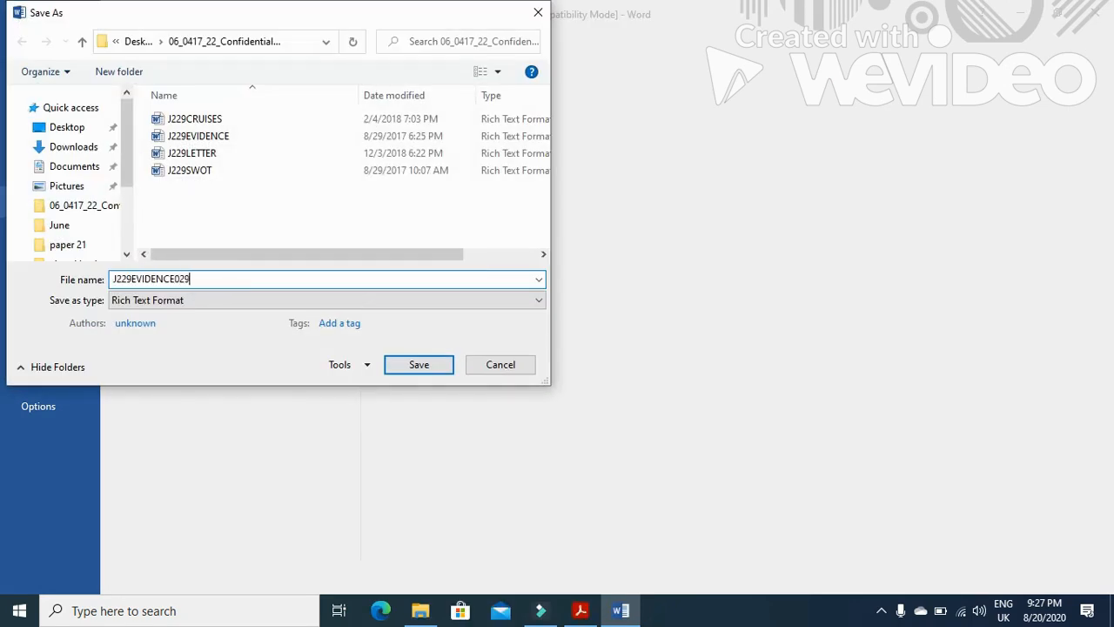
left_click(219, 299)
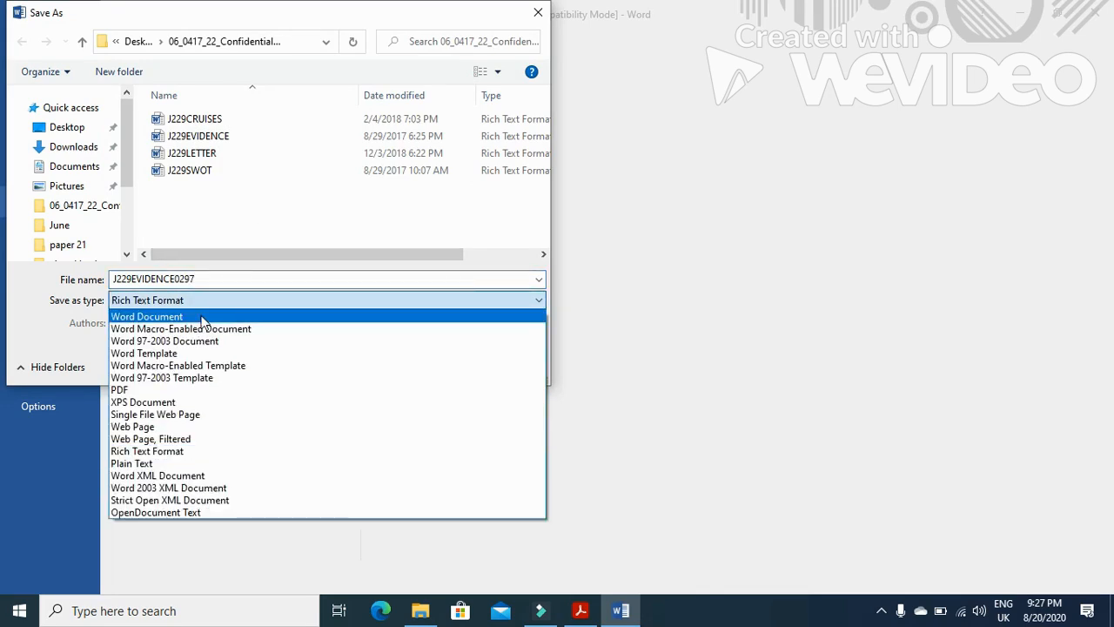
left_click(201, 319)
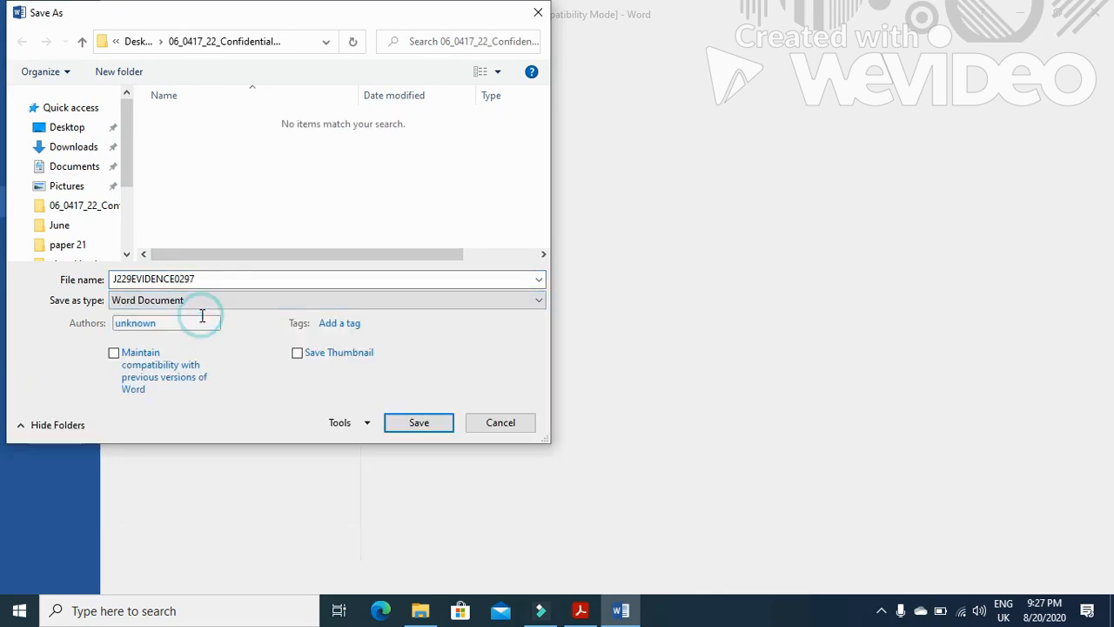
left_click(424, 429)
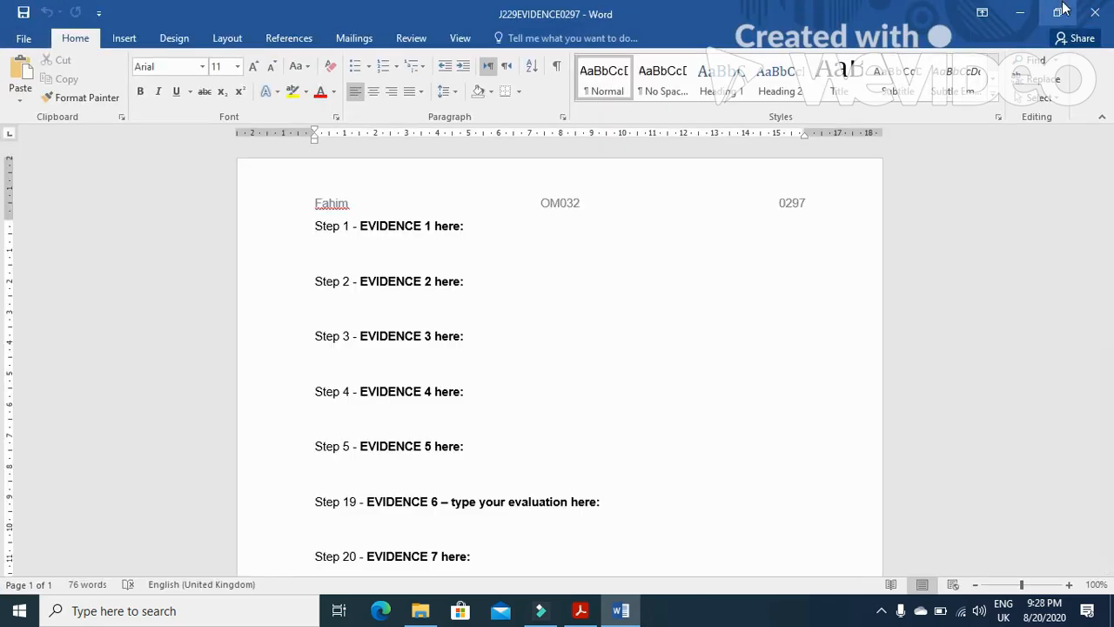
Check the Task 2 instructions in the exam paper and open J229CRUISES.rtf from the source files folder
left_click(1023, 14)
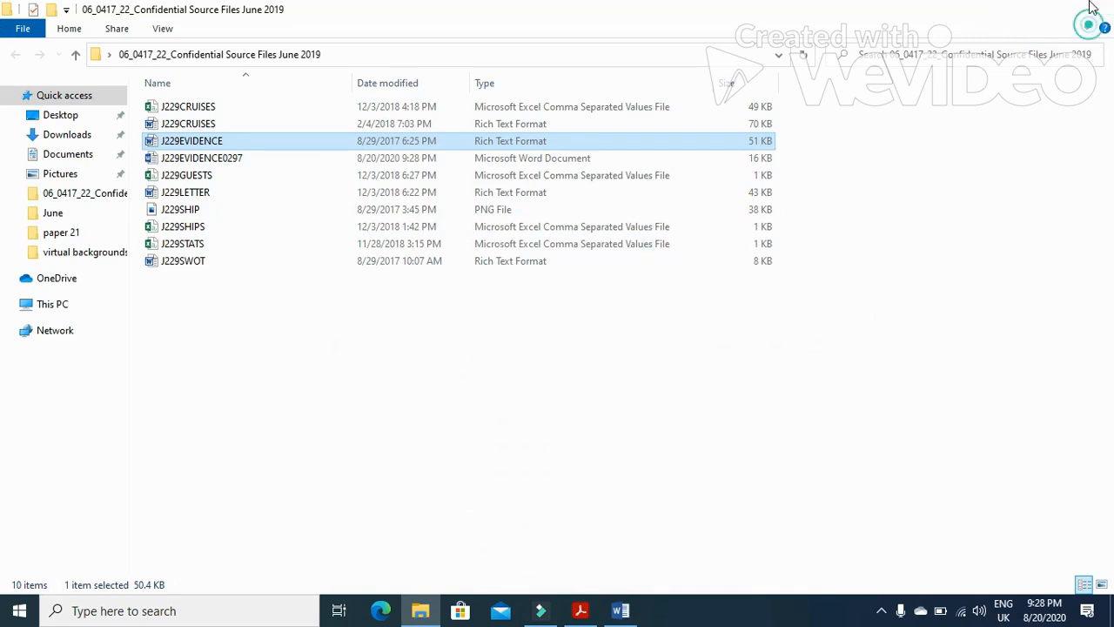
left_click(1098, 12)
left_click(580, 611)
scroll(460, 495, "down", 4)
left_click_drag(209, 272, 325, 268)
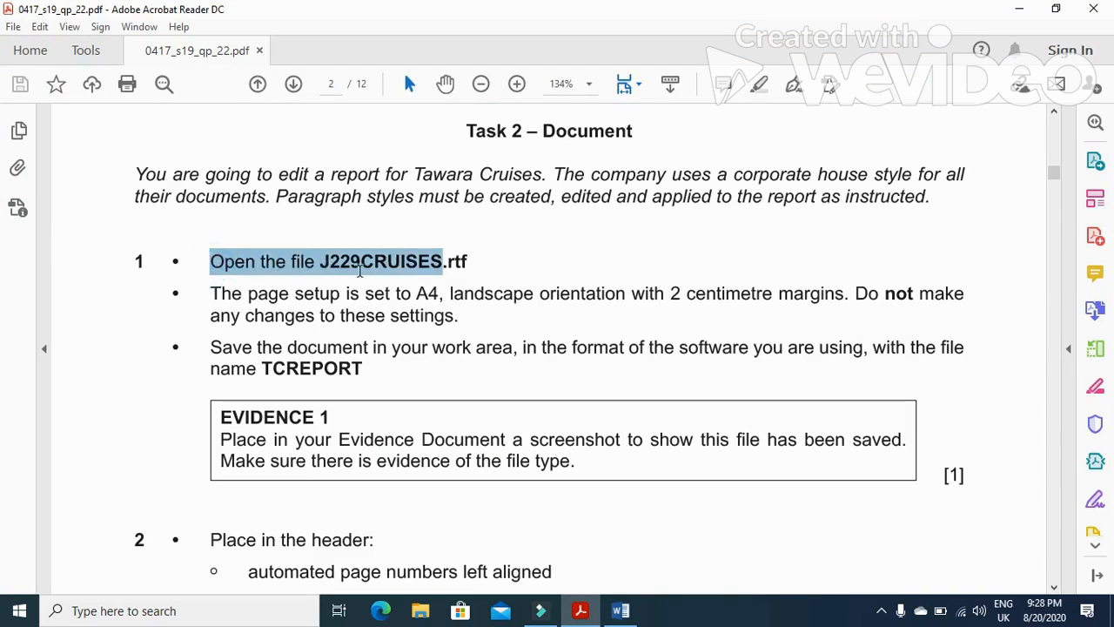
left_click_drag(444, 272, 443, 271)
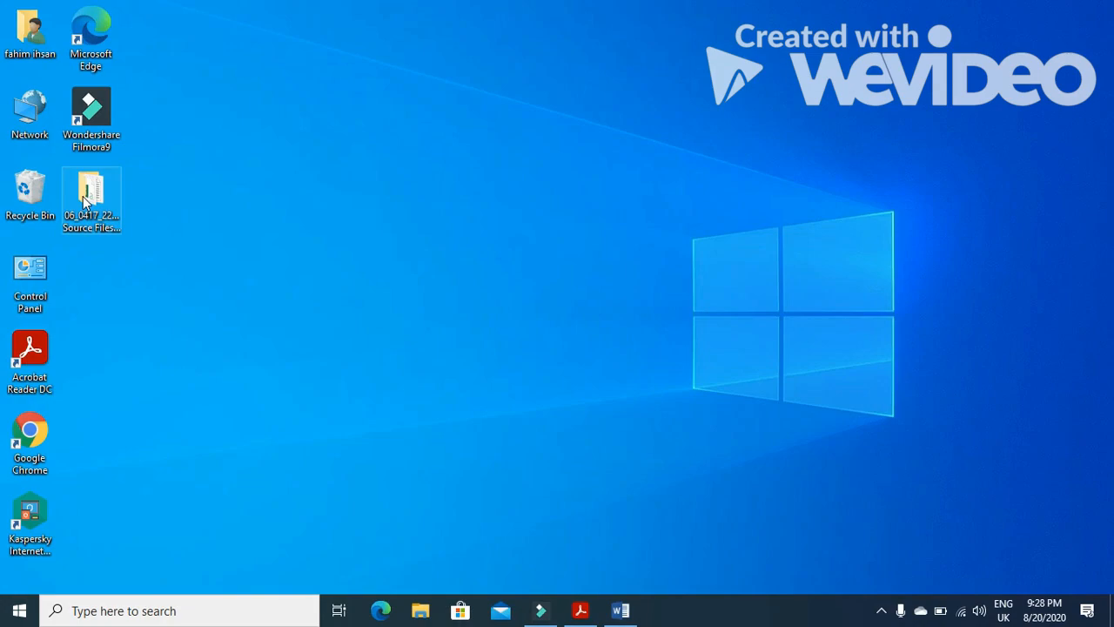
double_click(85, 200)
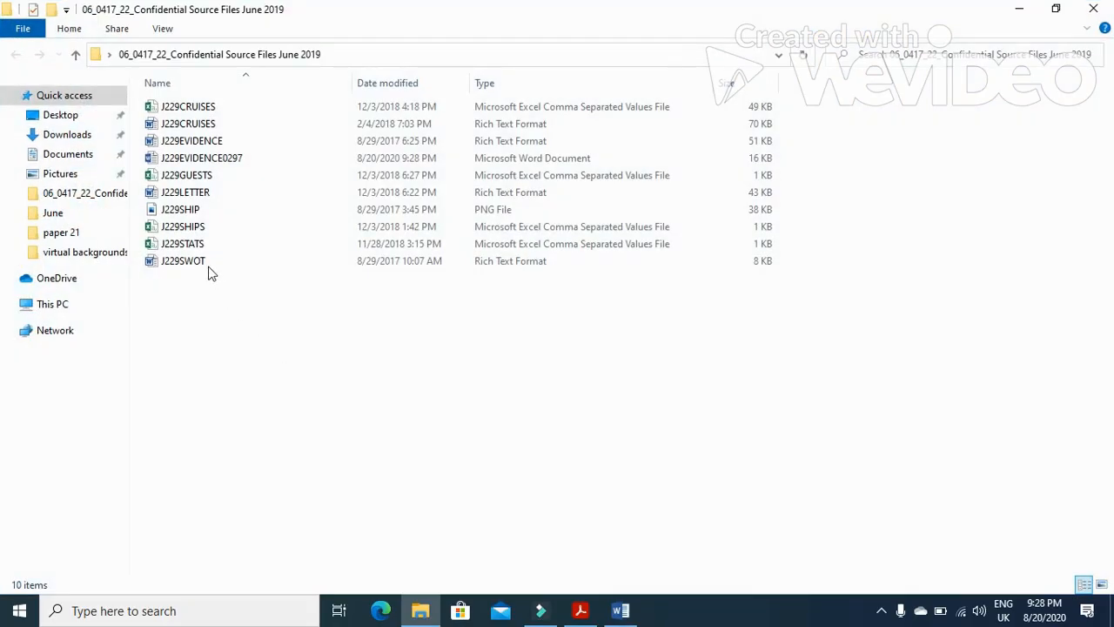
left_click(199, 127)
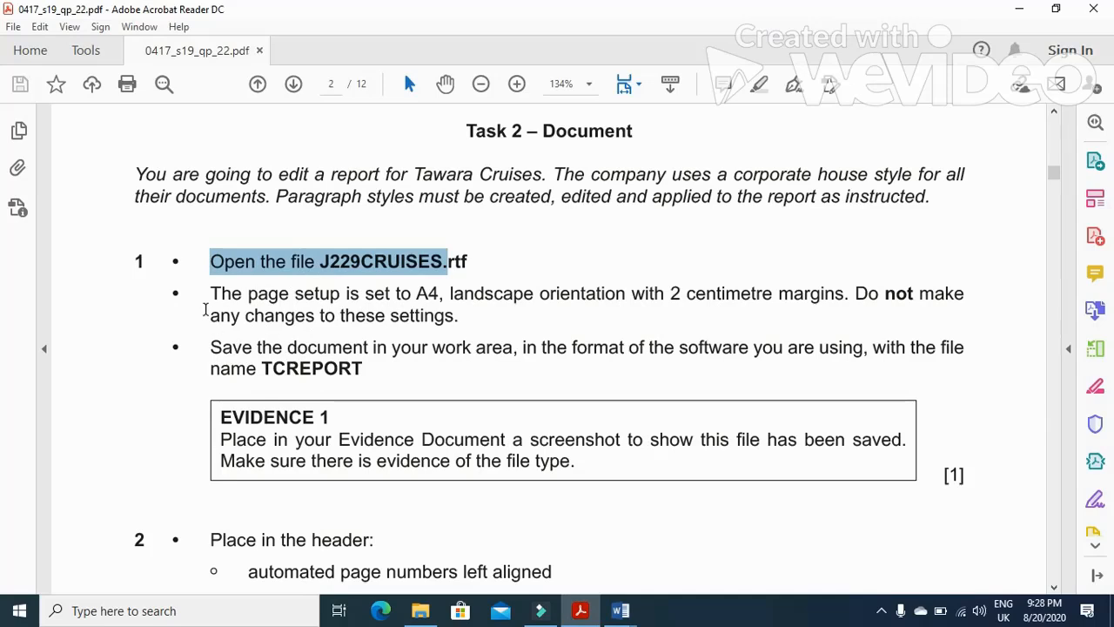
Save J229CRUISES as a Word Document named TCREPORT, copying the name from the exam paper
left_click_drag(209, 293, 840, 310)
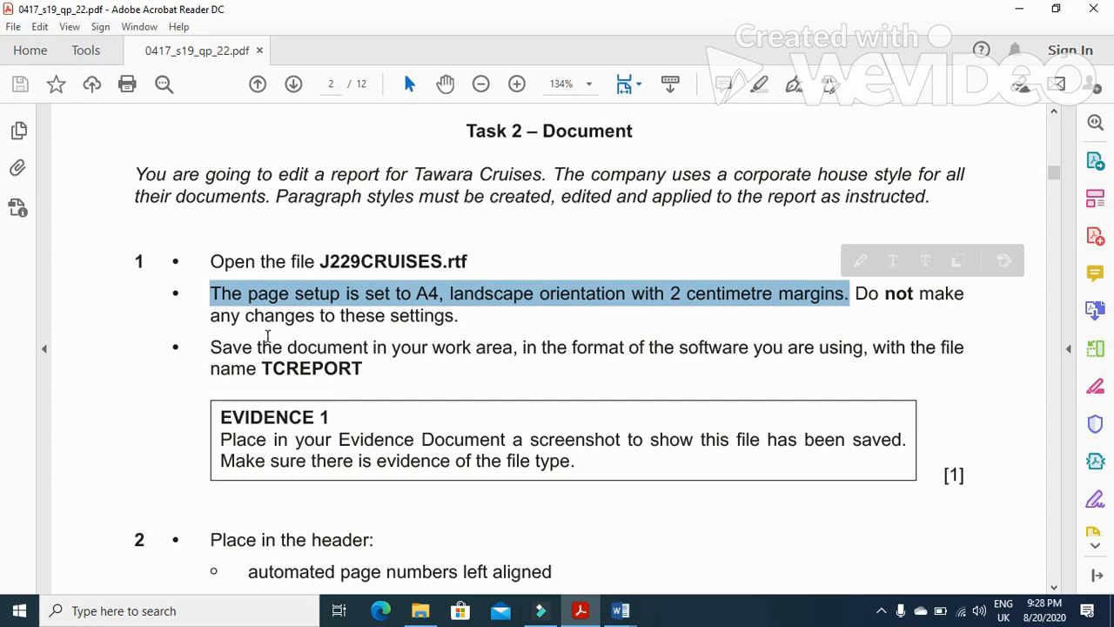
left_click_drag(261, 368, 361, 368)
key("ctrl+c")
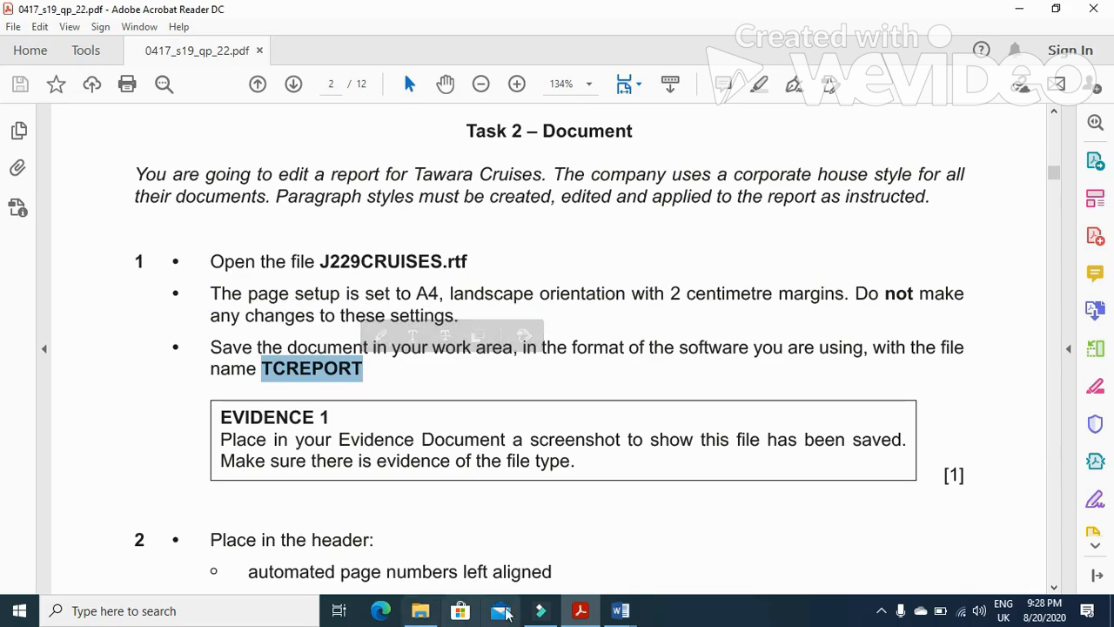
left_click(620, 610)
left_click(22, 40)
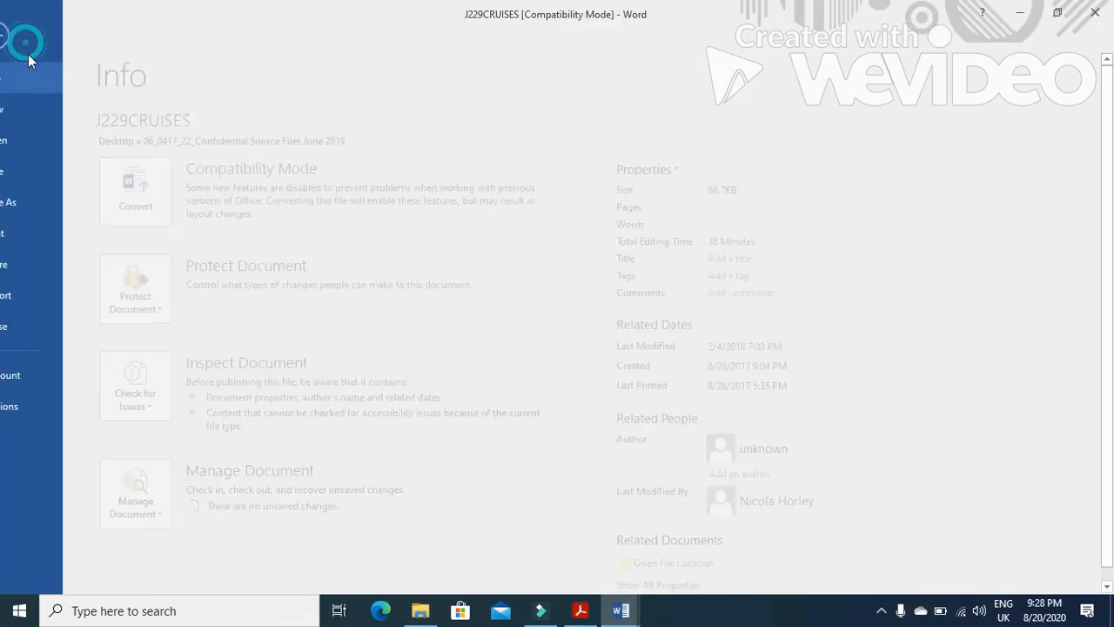
left_click(40, 202)
left_click(194, 274)
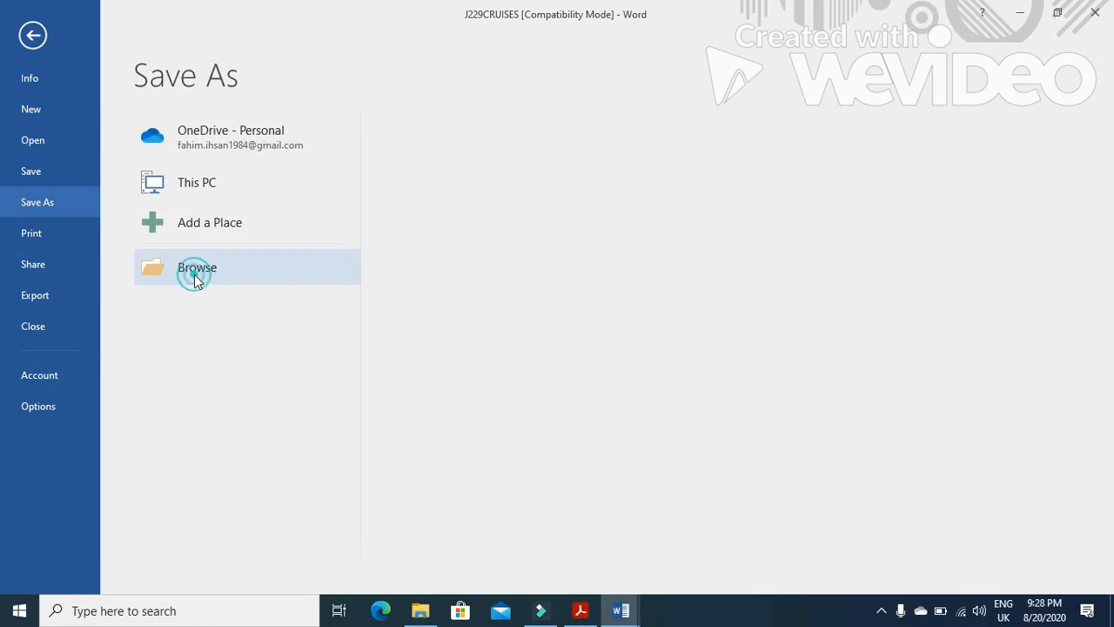
key("ctrl+v")
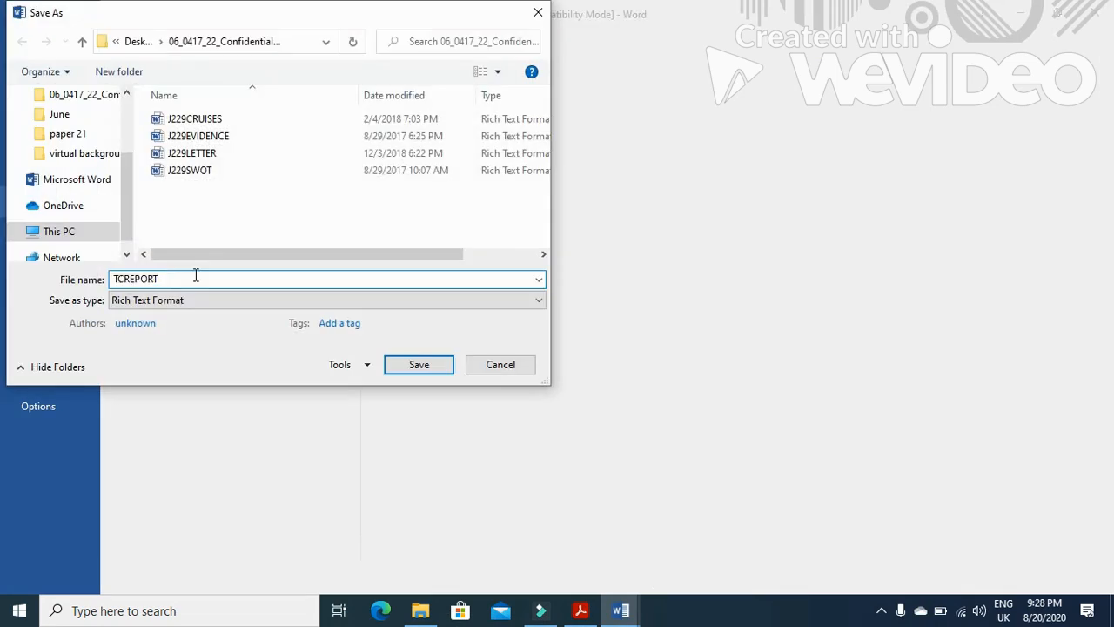
left_click(383, 300)
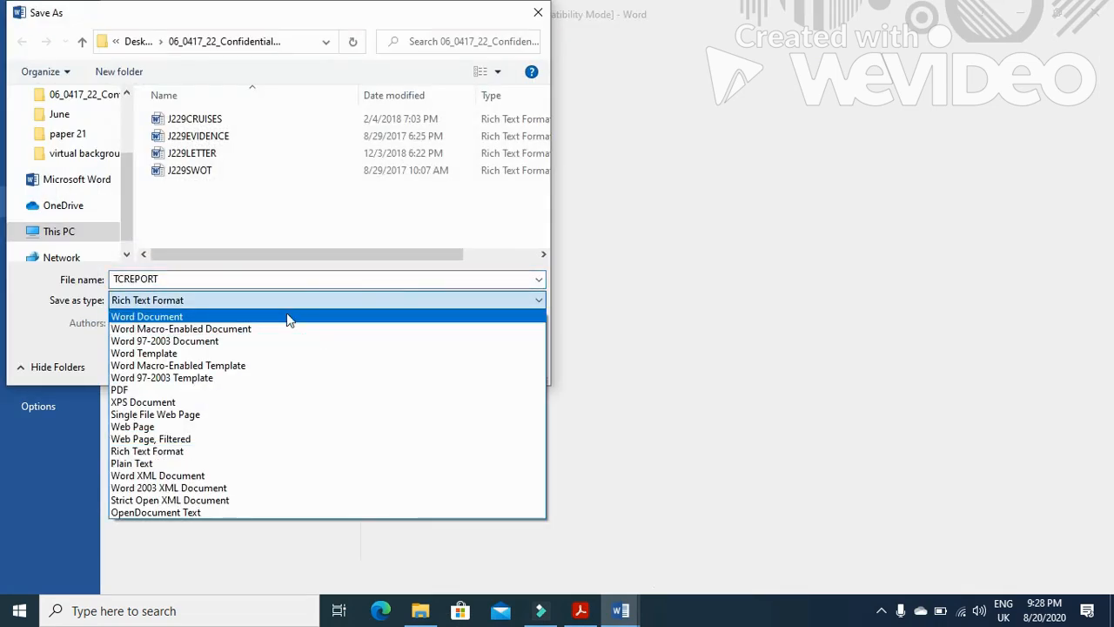
left_click(290, 317)
left_click(416, 423)
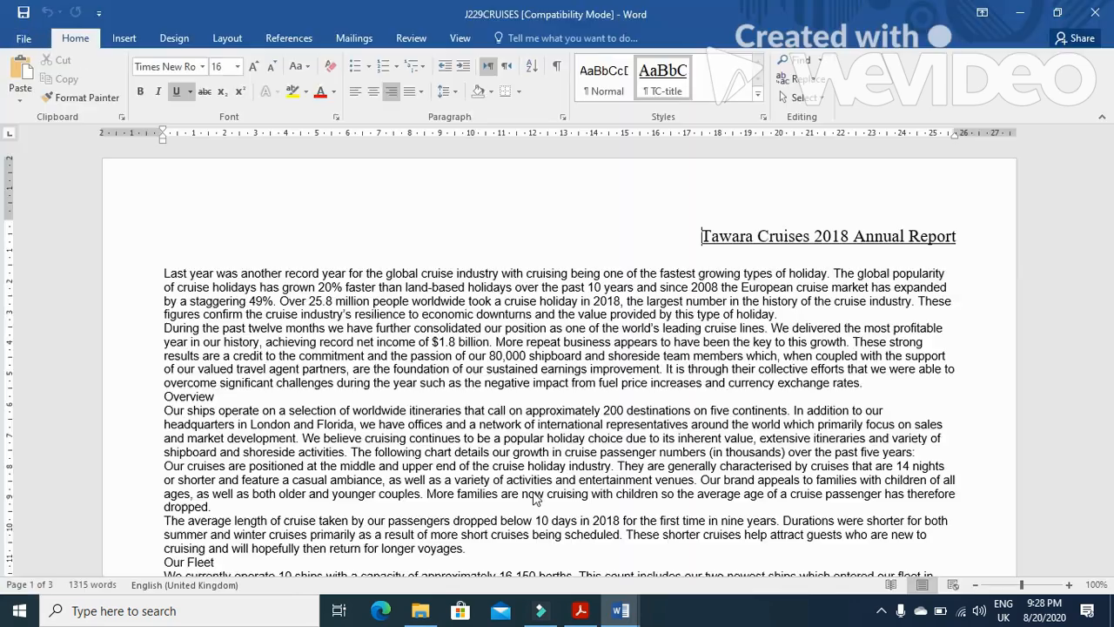
Read the Evidence 1 requirement and display the source folder listing TCREPORT with its file type
left_click(581, 610)
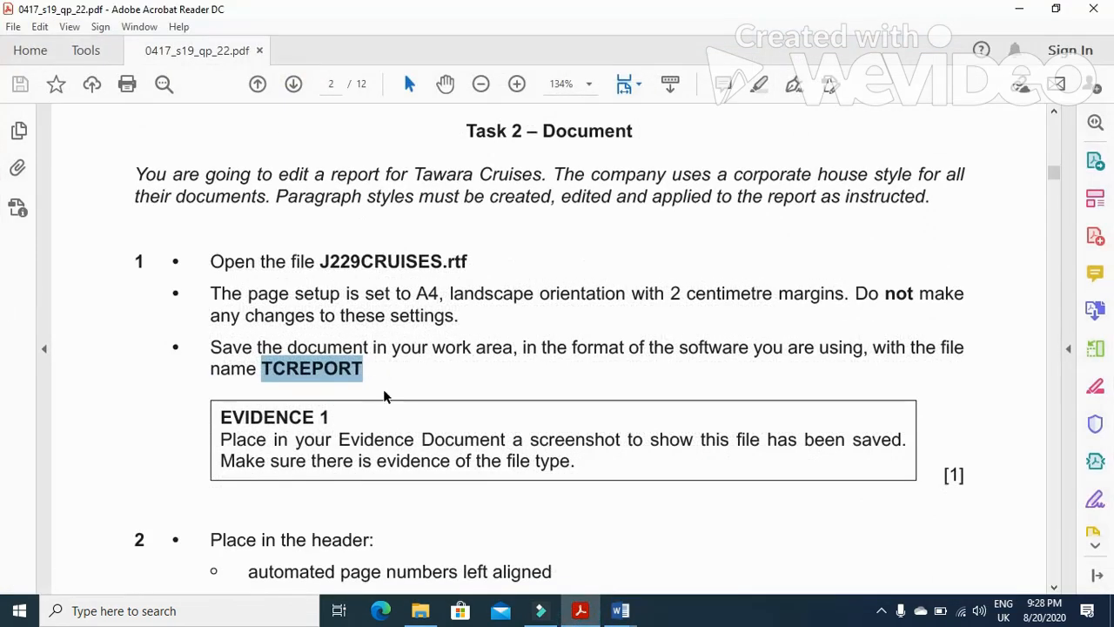
scroll(383, 389, "down", 3)
left_click_drag(220, 321, 846, 341)
left_click_drag(503, 343, 572, 361)
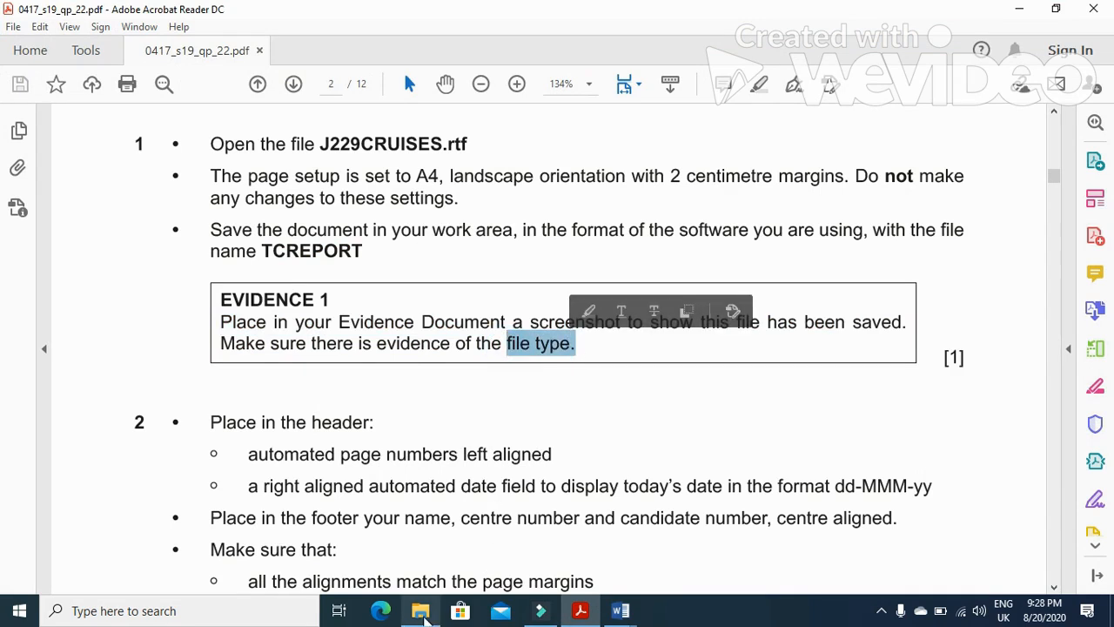
left_click(420, 610)
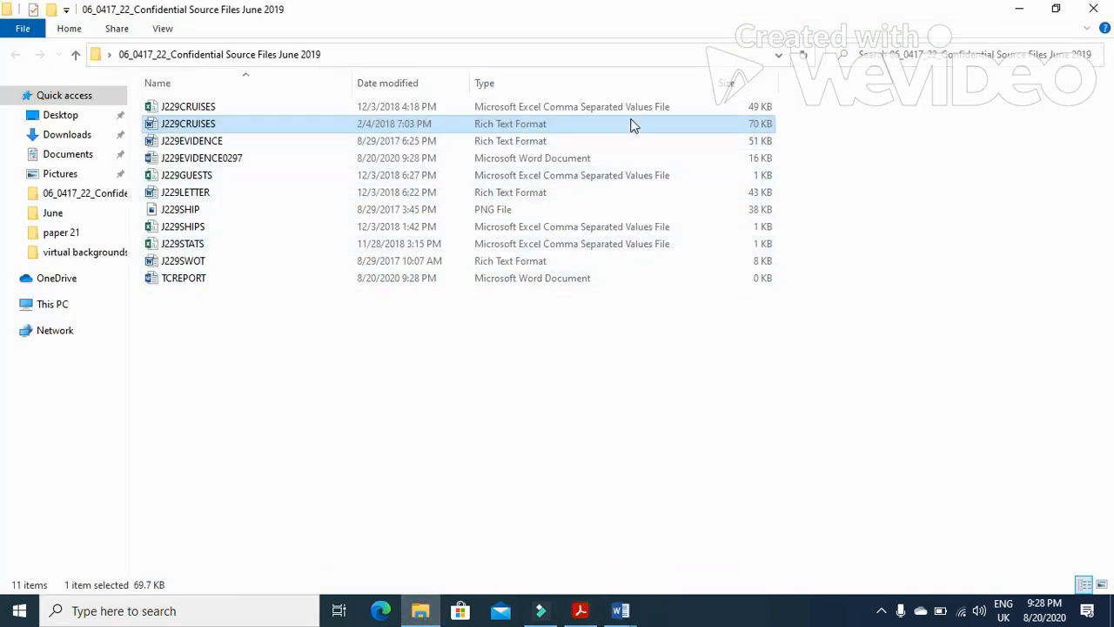
Paste the screenshot of the source folder listing TCREPORT into the evidence document under Evidence 1
left_click(521, 279)
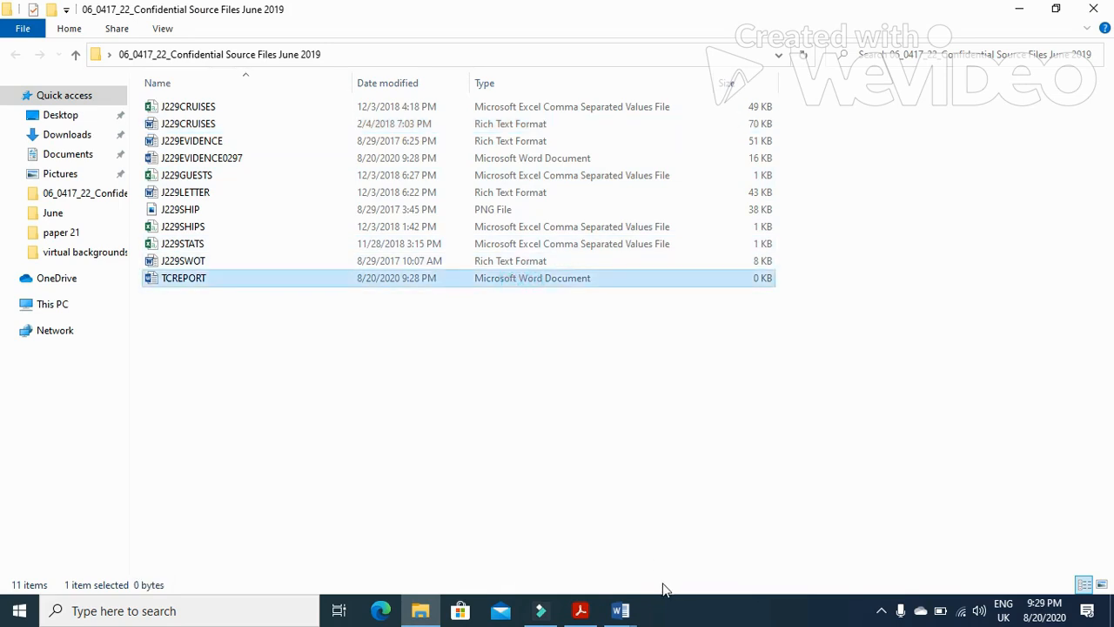
mouse_move(622, 609)
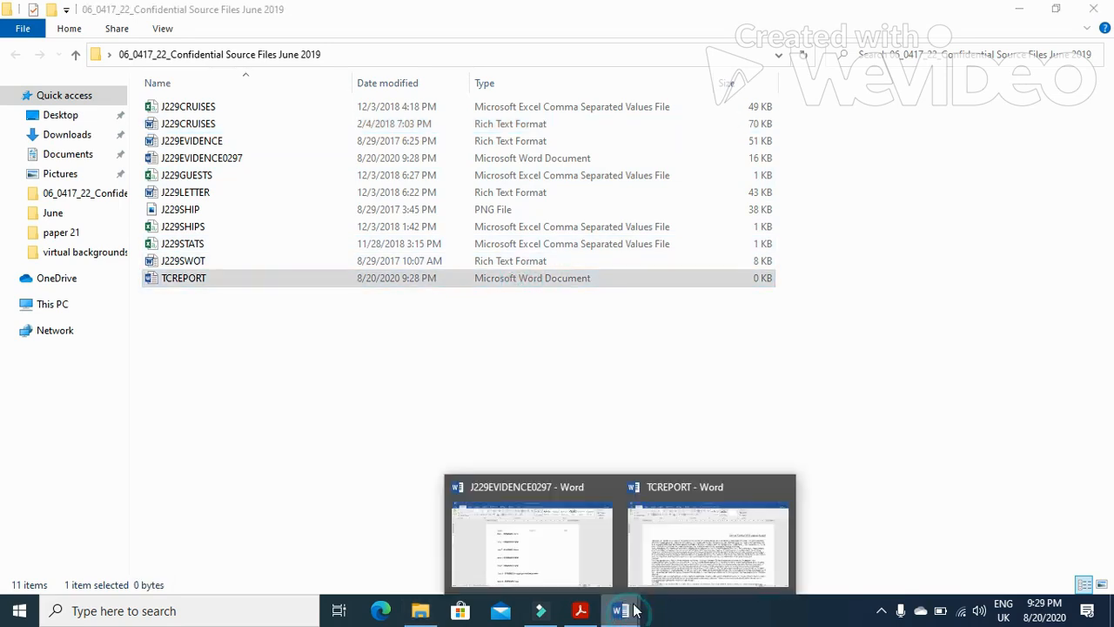
left_click(570, 549)
left_click(321, 249)
left_click(20, 75)
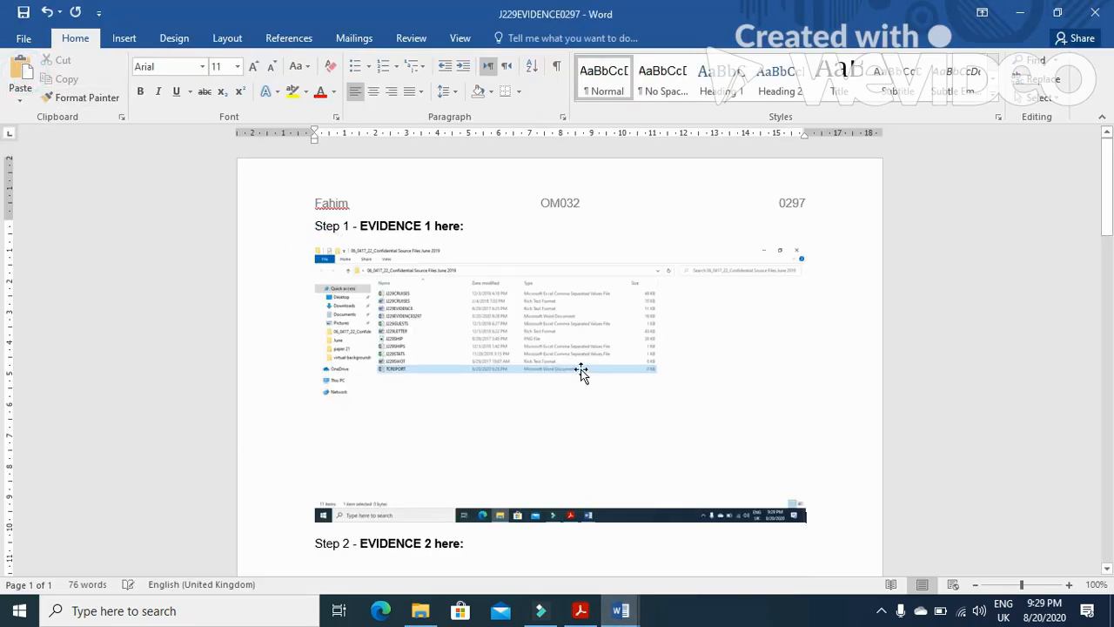
Crop the Evidence 1 screenshot down to the file listing and enlarge it to the page width
left_click(578, 369)
left_click(515, 37)
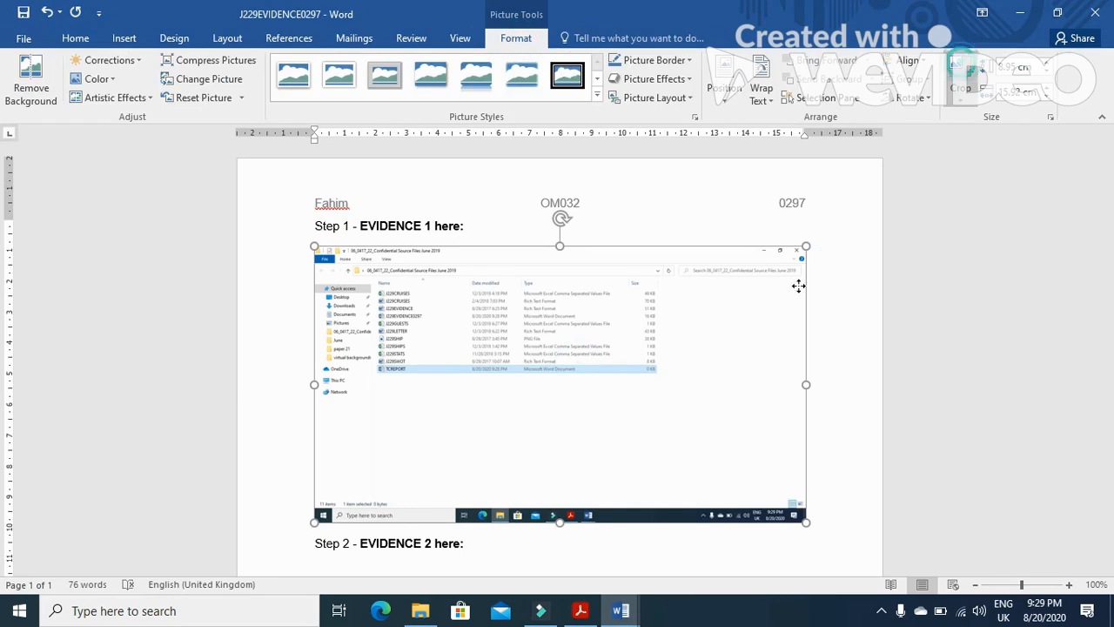
left_click_drag(805, 521, 662, 374)
left_click_drag(319, 251, 366, 264)
left_click(814, 306)
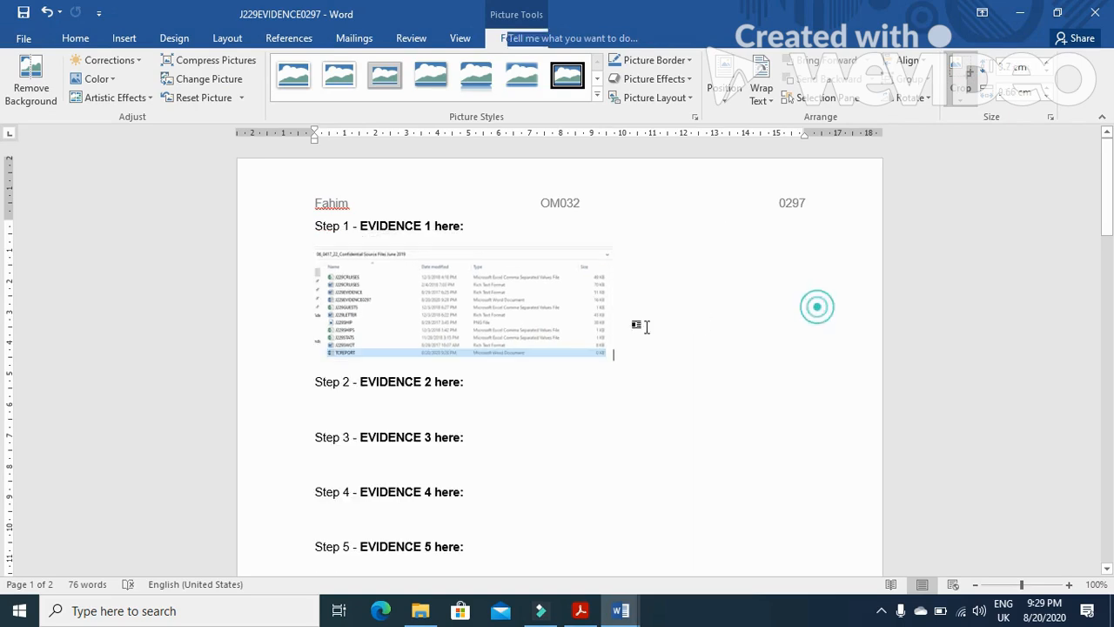
left_click(515, 313)
left_click_drag(614, 361, 754, 435)
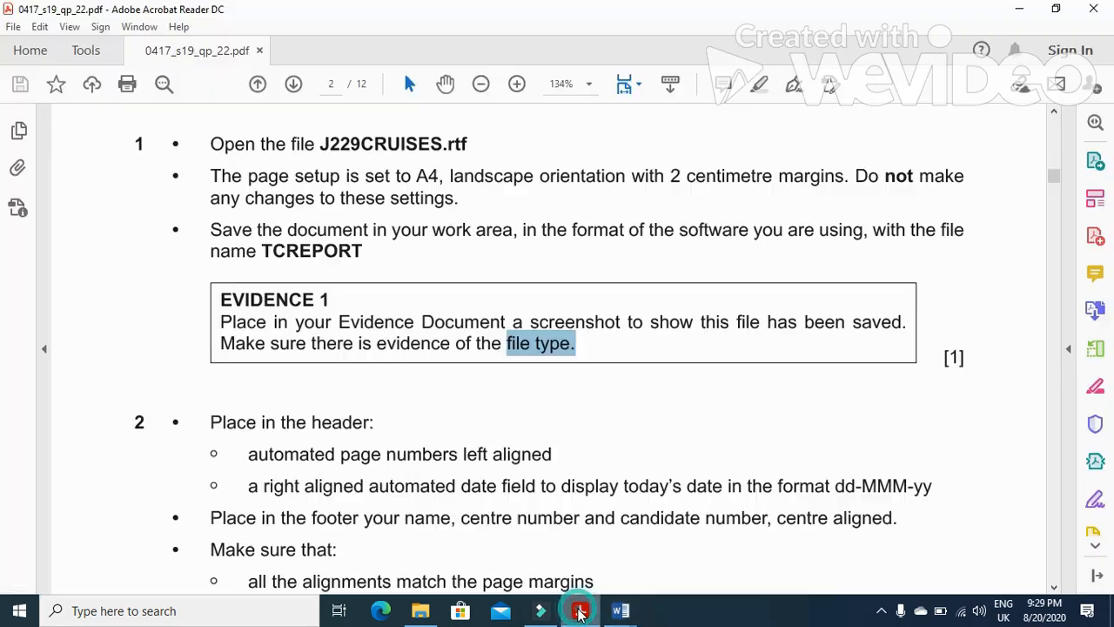
Read the Task 2 header requirements in the exam paper and switch to the TCREPORT document
left_click(580, 611)
scroll(391, 435, "down", 3)
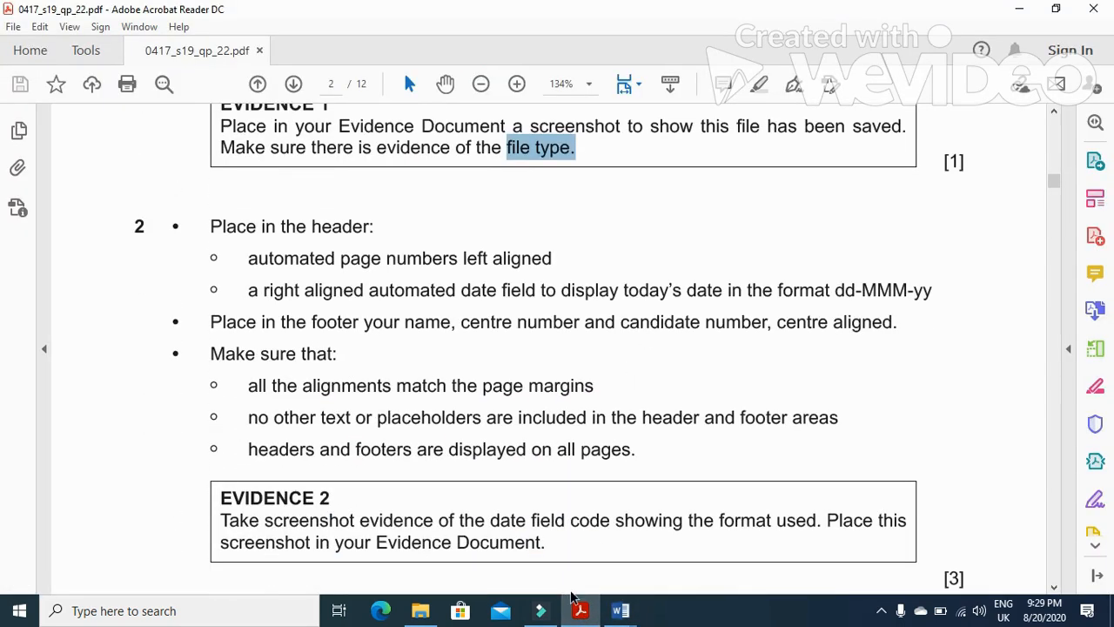
mouse_move(252, 261)
left_mouse_down()
mouse_move(432, 260)
mouse_move(566, 286)
mouse_move(569, 248)
left_mouse_up()
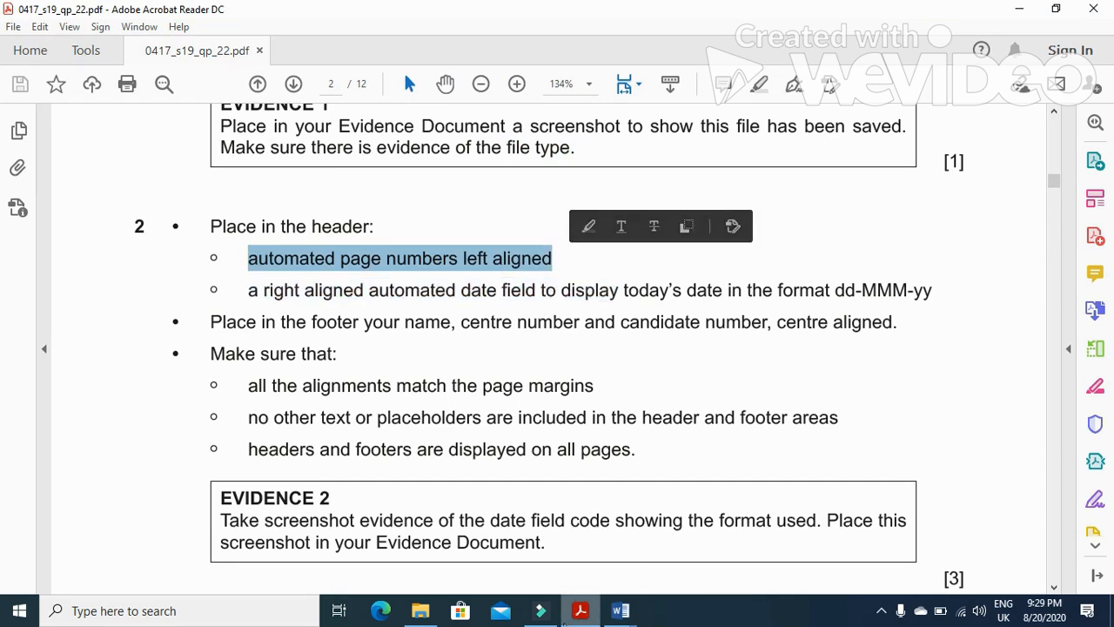
left_click(620, 610)
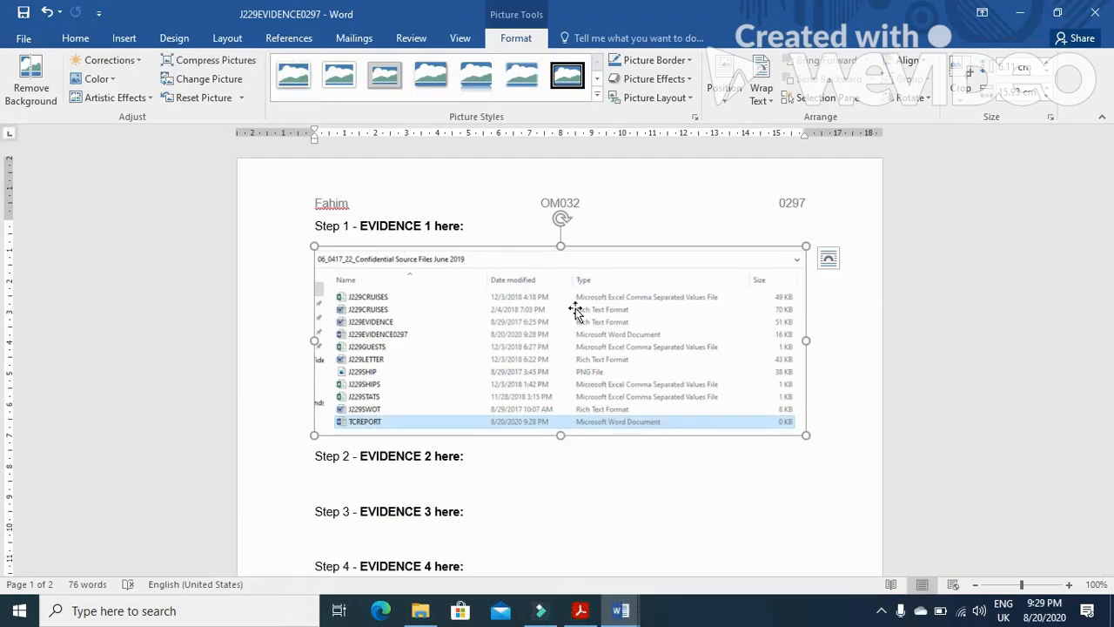
mouse_move(620, 610)
left_click(666, 579)
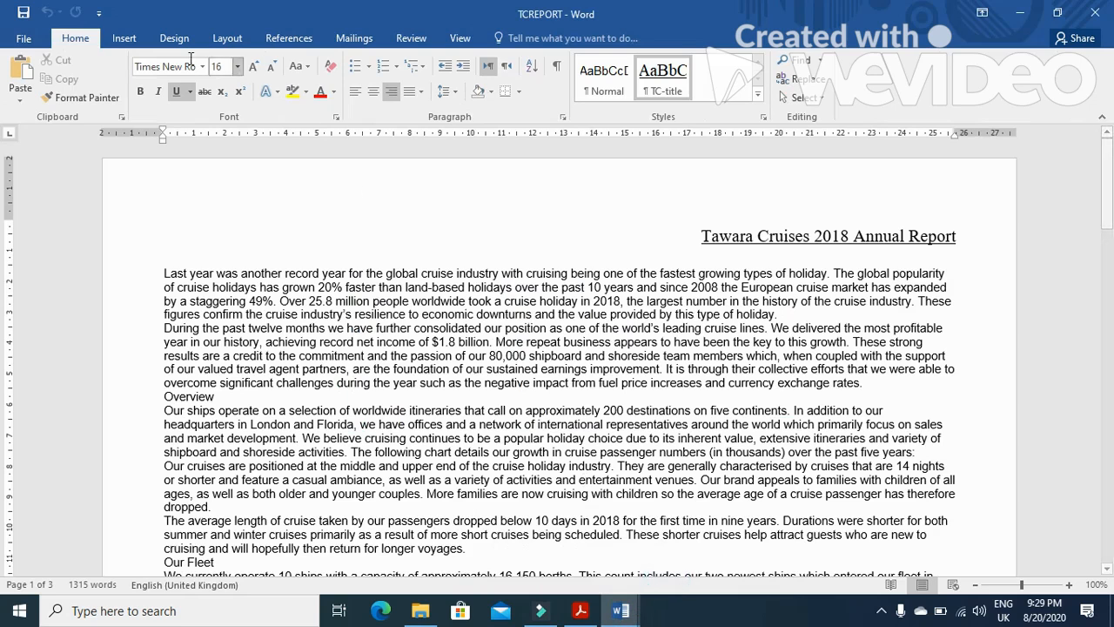
Insert a Blank (Three Columns) header into the TCREPORT document
left_click(123, 39)
left_click(702, 236)
left_click(694, 60)
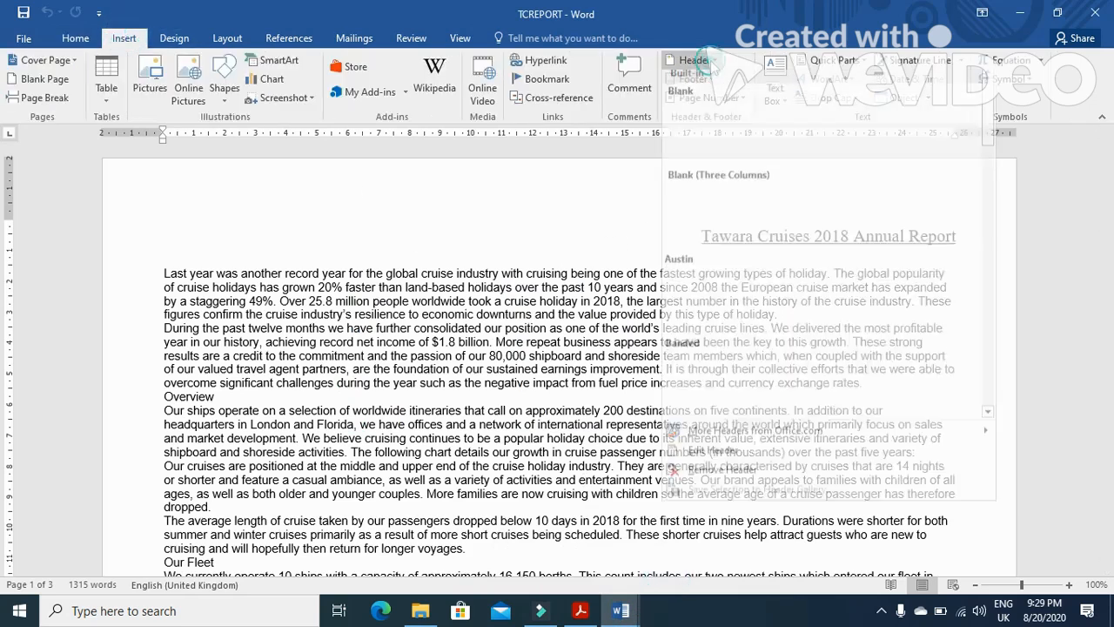
left_click(709, 237)
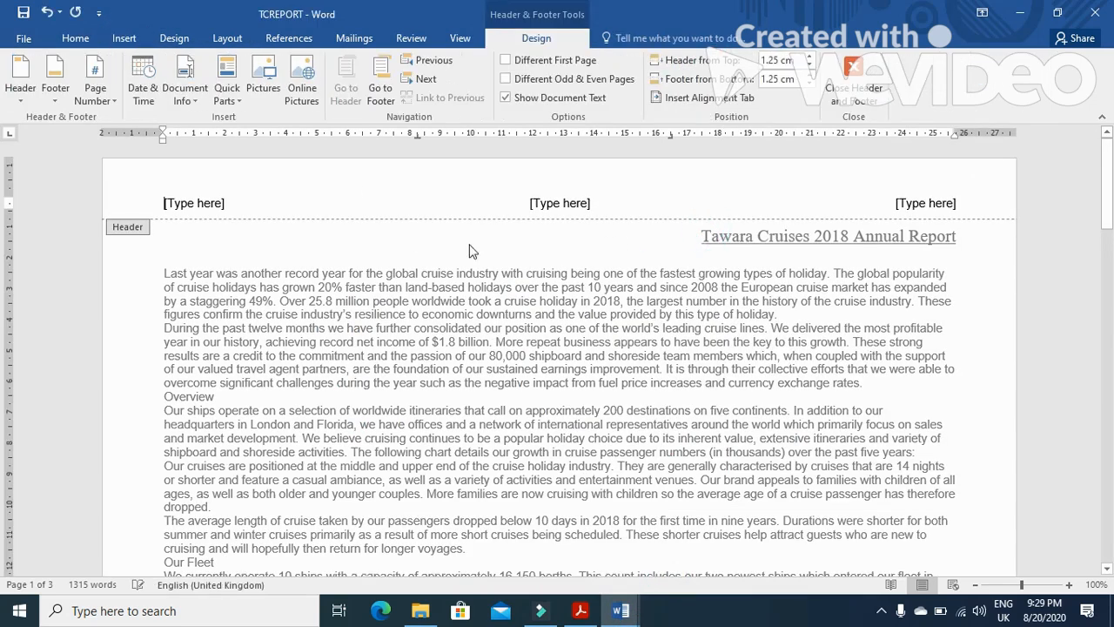
Insert a plain automatic page number in the left header placeholder
left_click(207, 202)
left_click(114, 101)
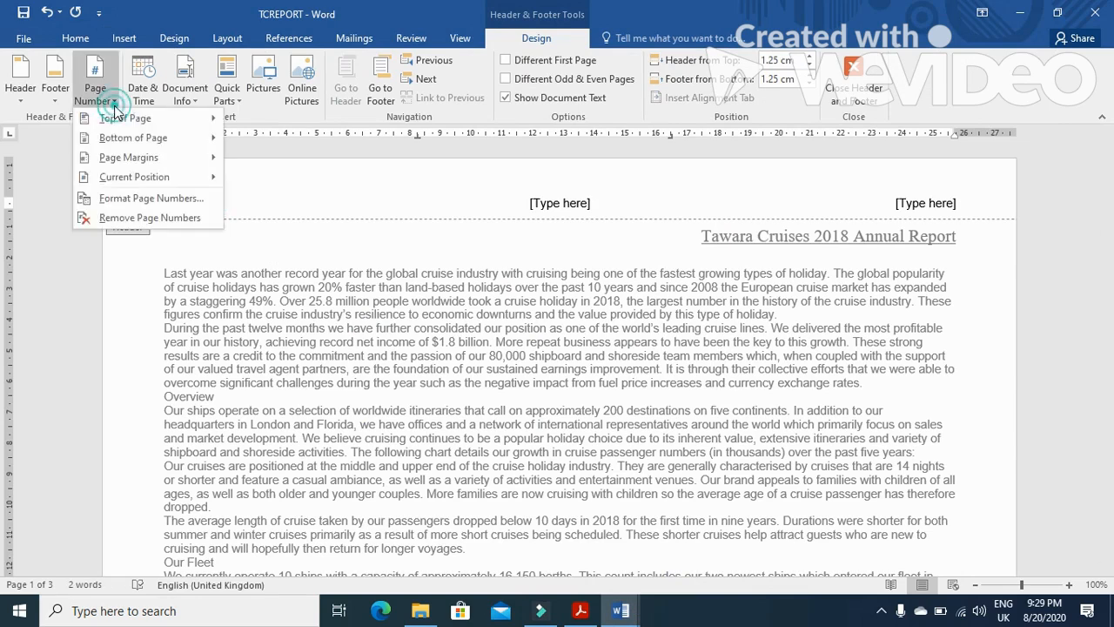
mouse_move(126, 181)
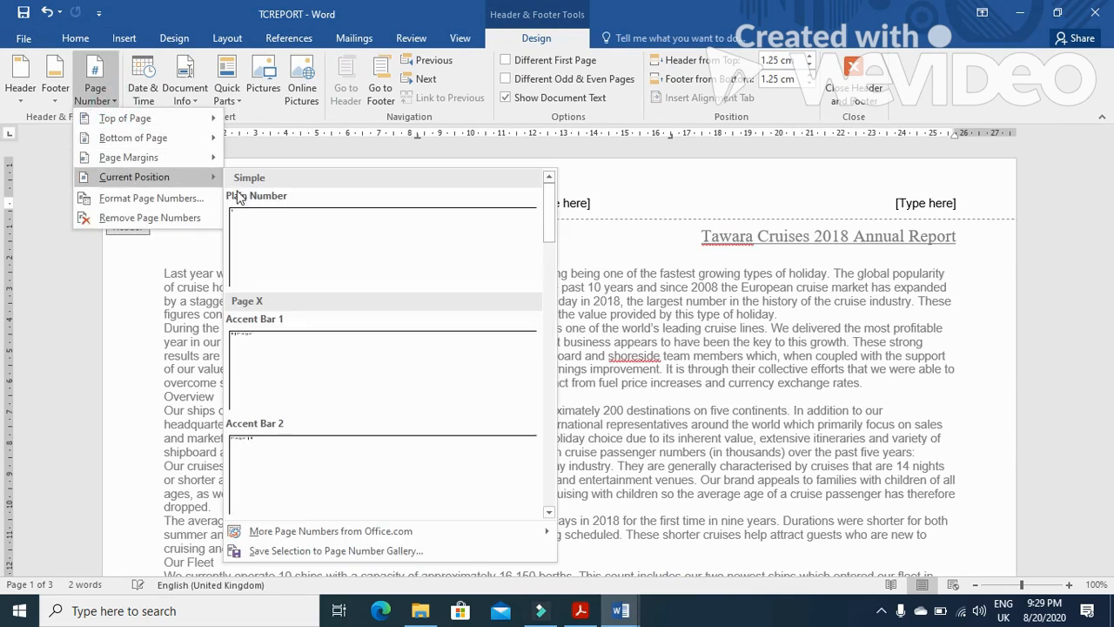
left_click(288, 241)
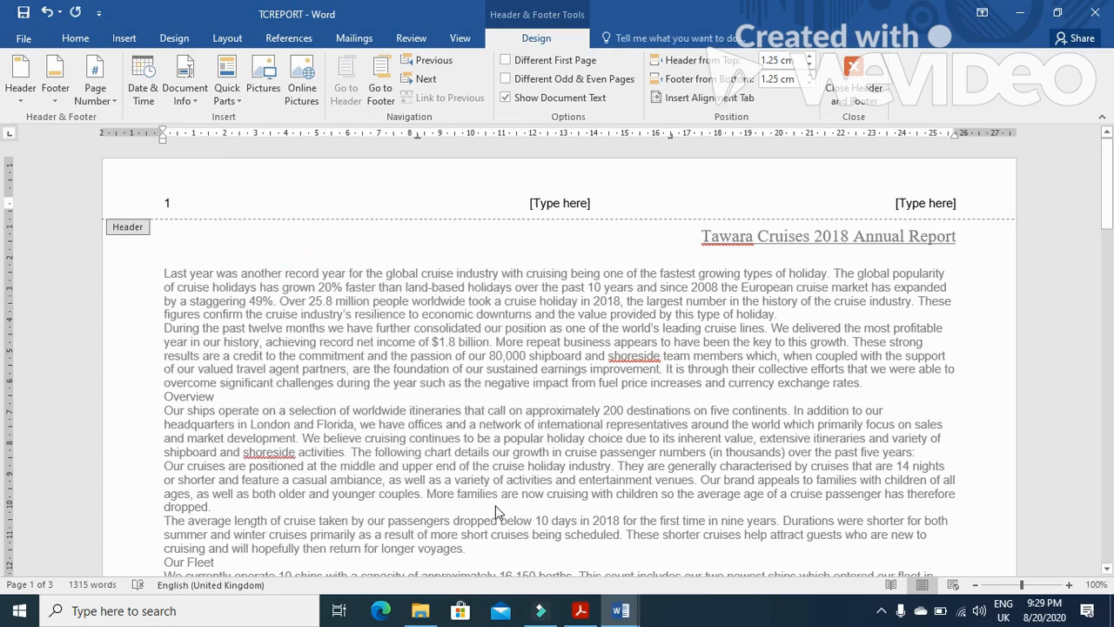
Insert a Date field in the right header placeholder using the dd MMM. yy format
left_click(581, 610)
left_click_drag(246, 293, 932, 287)
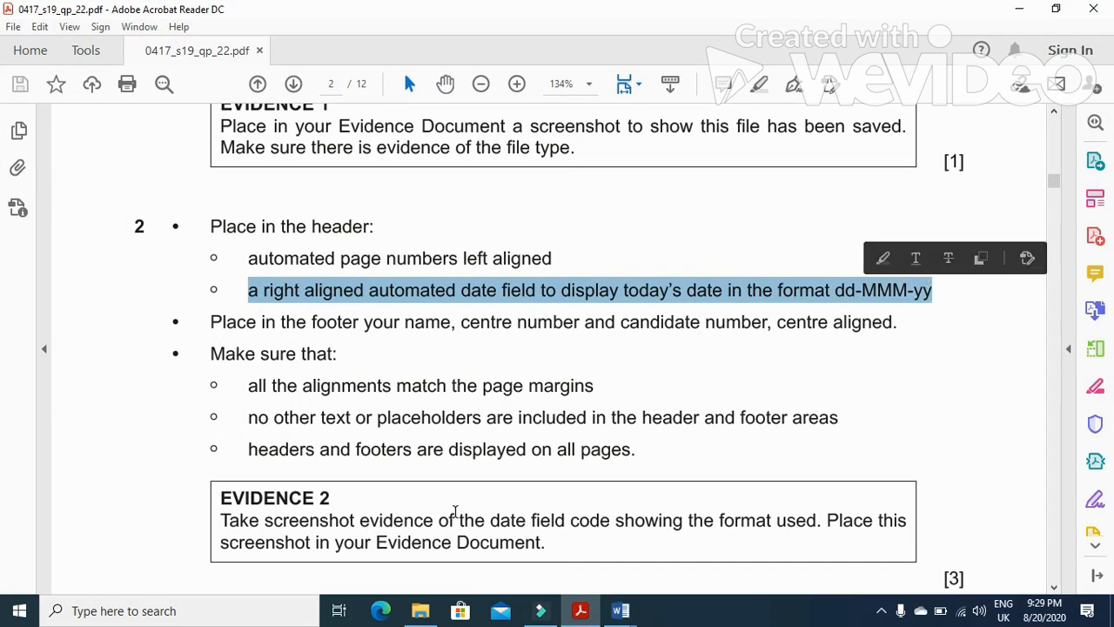
left_click(581, 610)
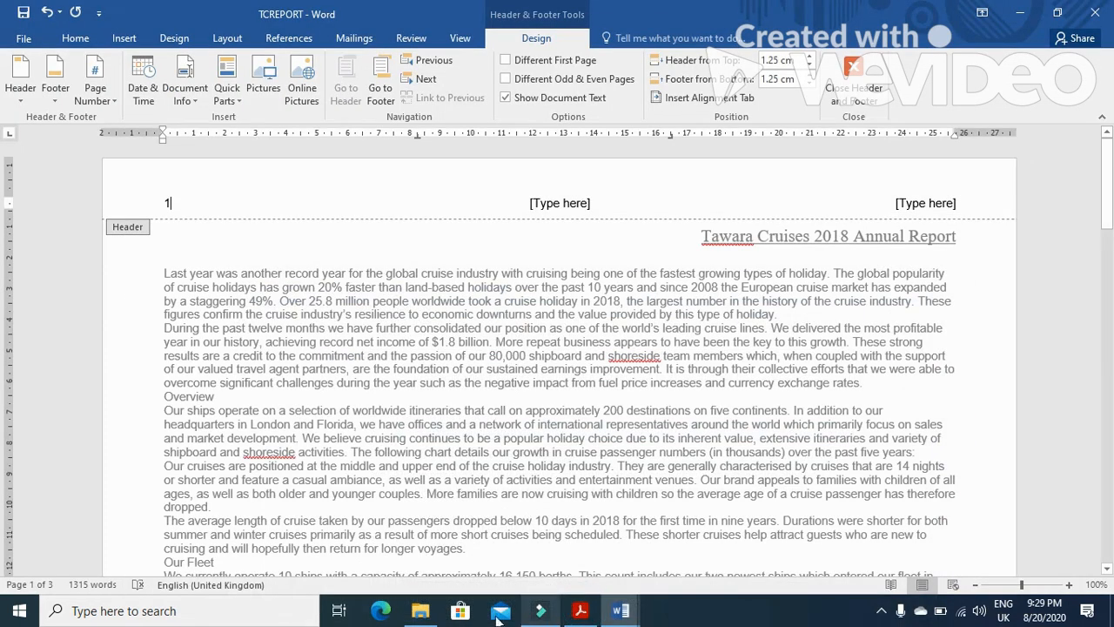
left_click(963, 203)
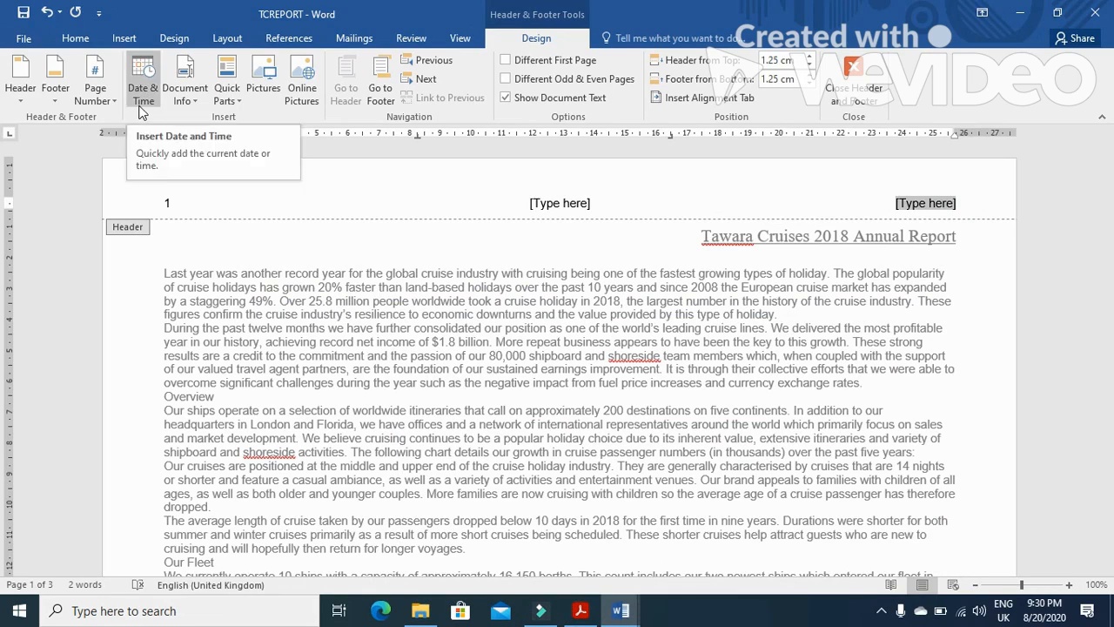
left_click(239, 102)
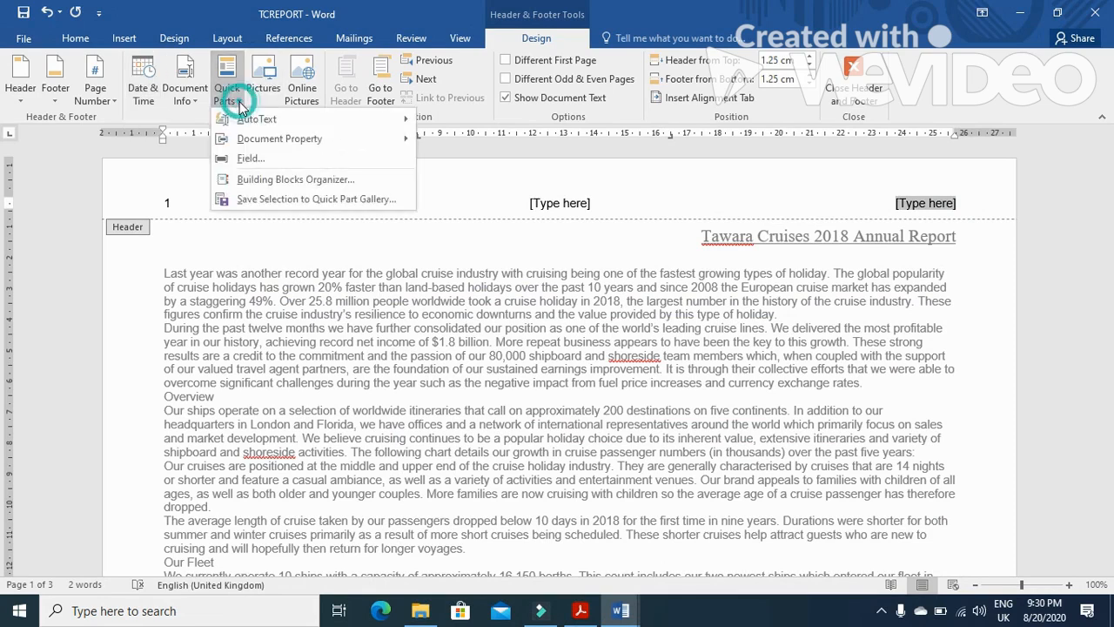
left_click(270, 161)
left_click(405, 383)
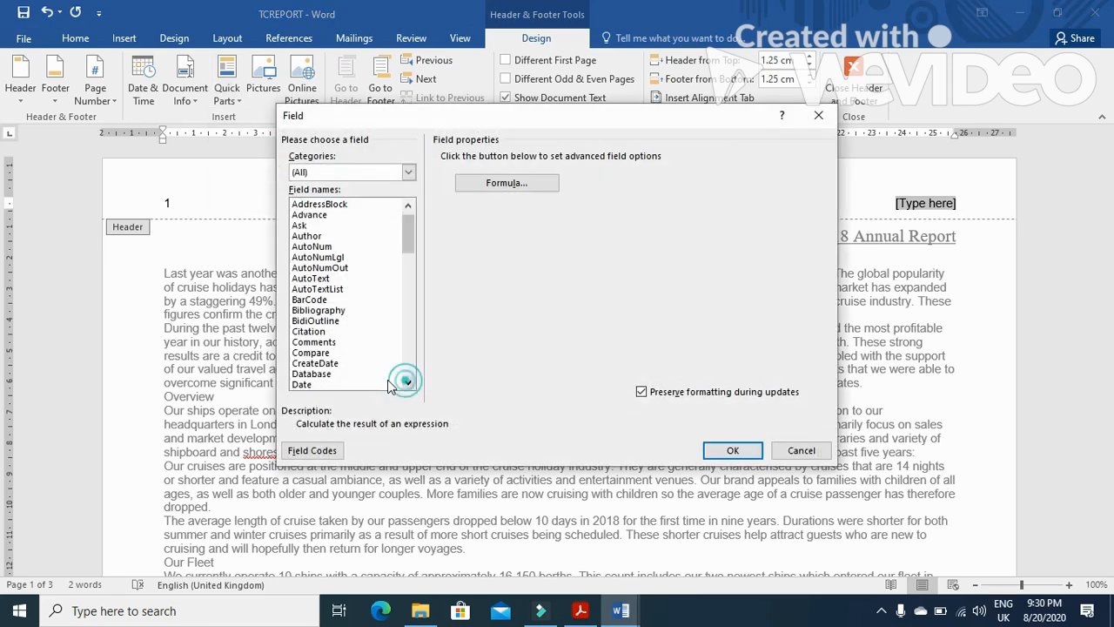
left_click(374, 383)
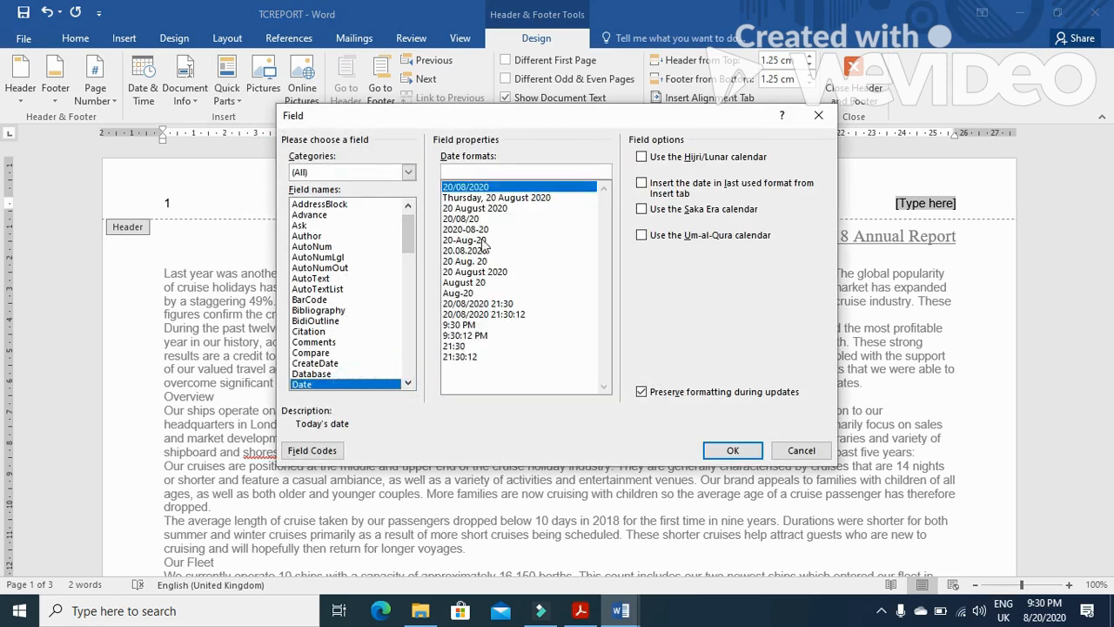
left_click(484, 241)
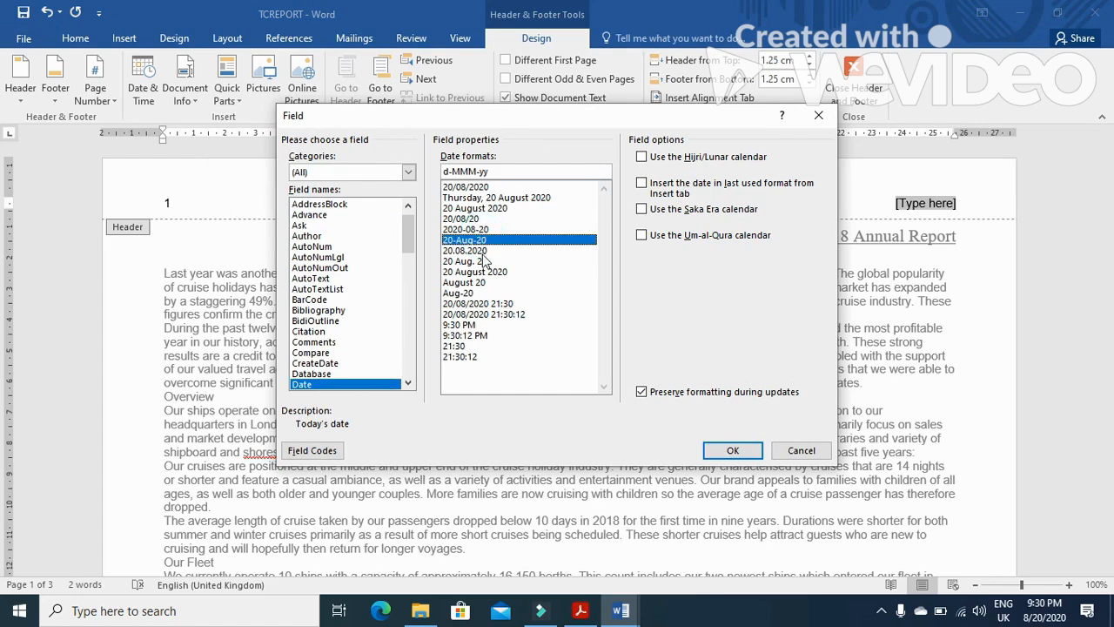
left_click(482, 251)
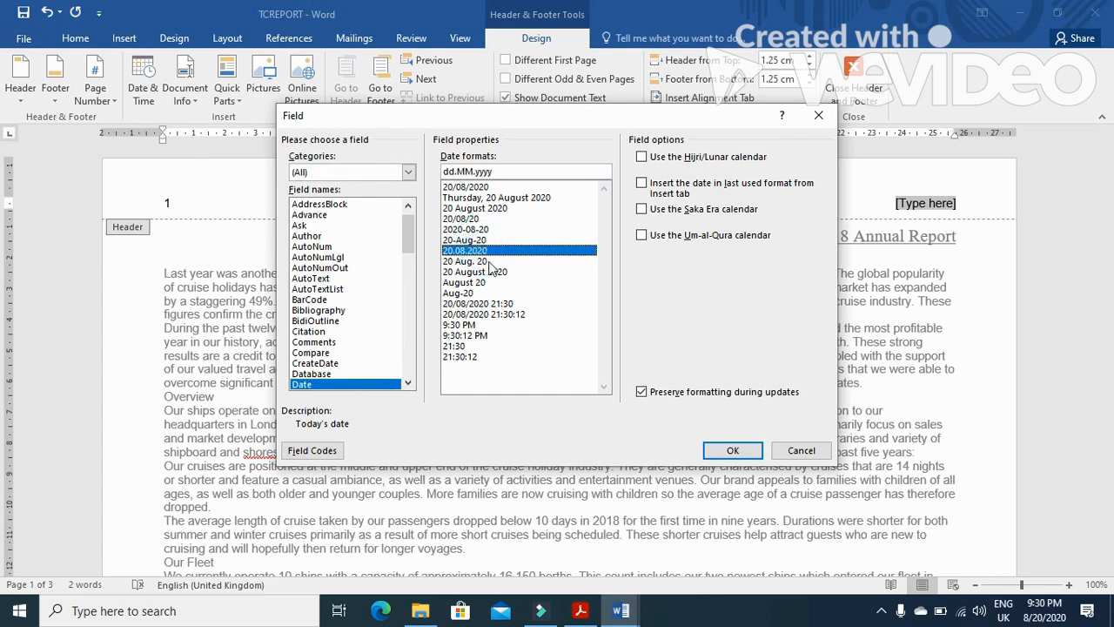
left_click(488, 262)
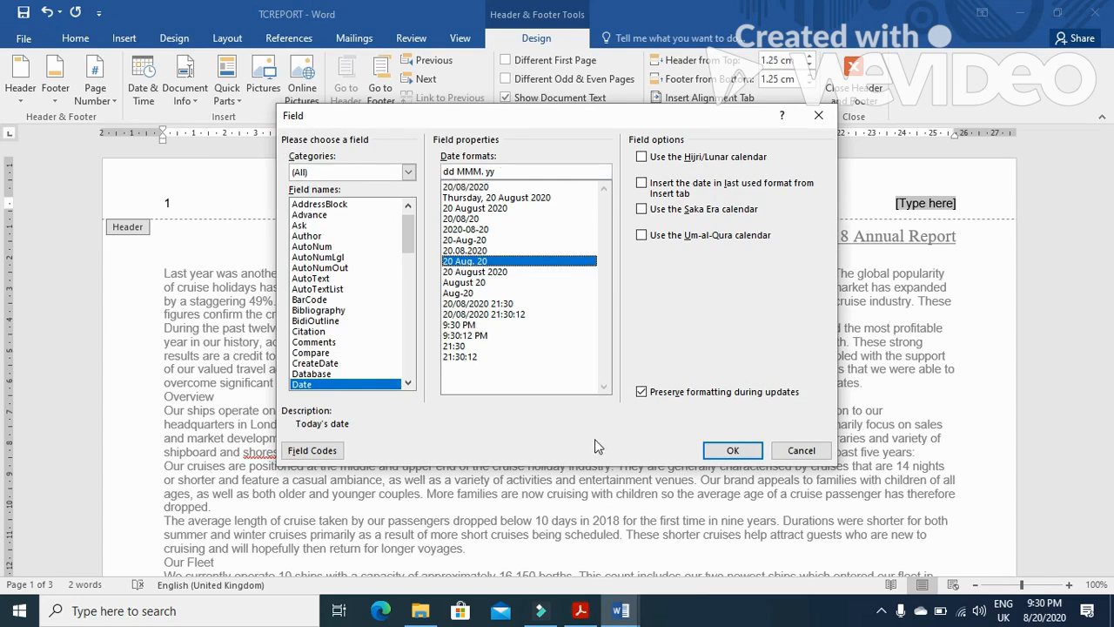
left_click(732, 450)
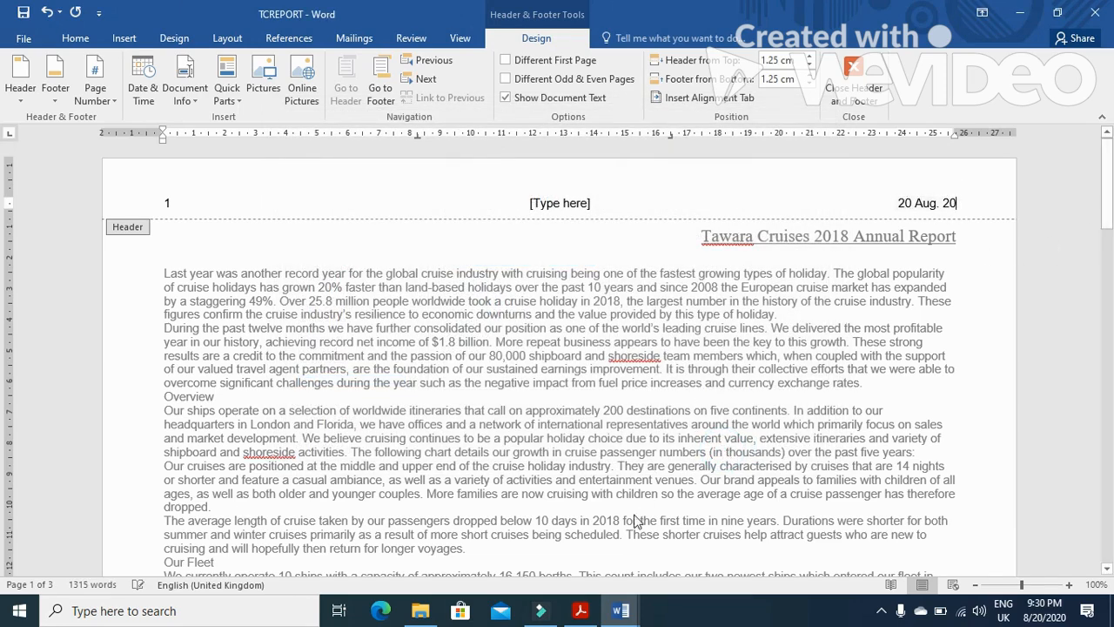
Check the footer requirement in the exam paper and delete the centre placeholder from the header
left_click(580, 610)
scroll(543, 490, "down", 1)
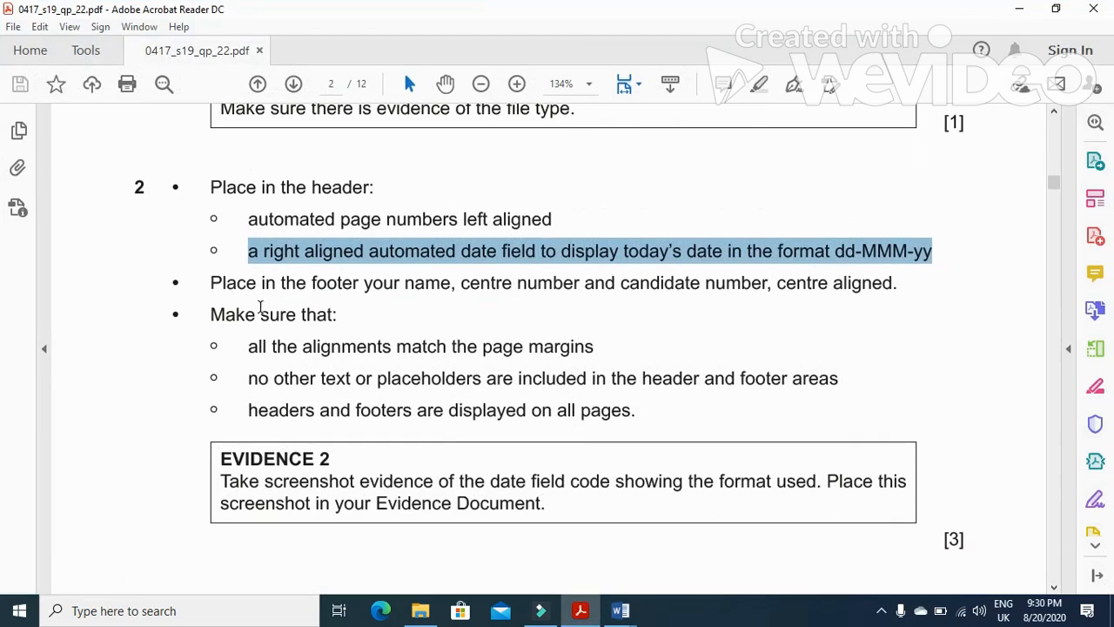
left_click_drag(209, 284, 901, 294)
left_click(620, 610)
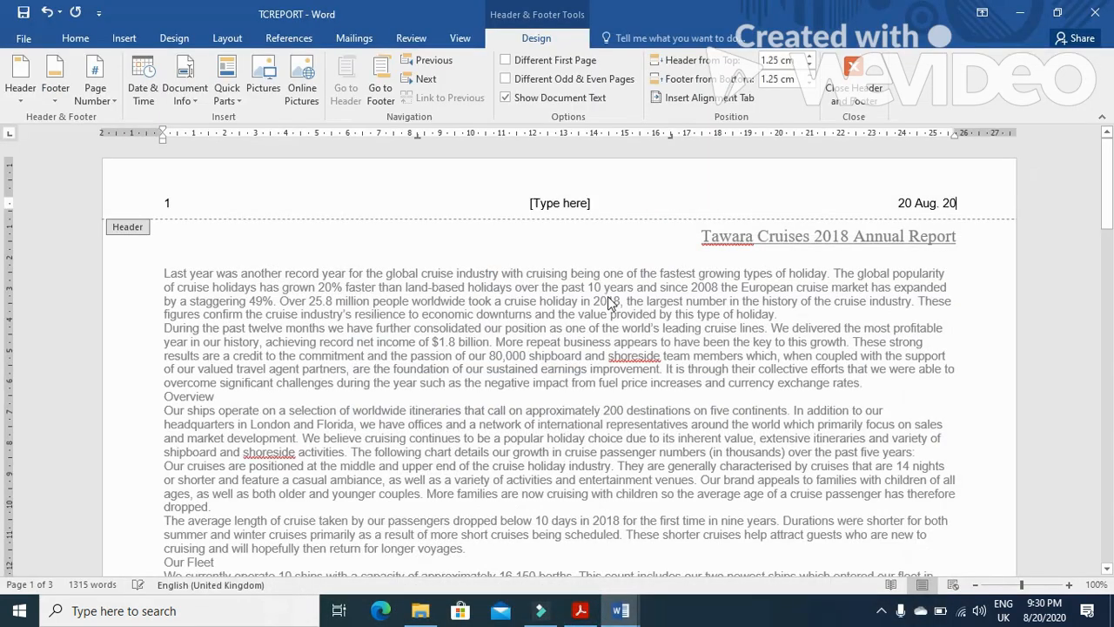
left_click(564, 201)
key("Delete")
Add a Blank (Three Columns) footer and enter the candidate's name, centre number and candidate number in its centre
left_click(56, 97)
left_click(94, 251)
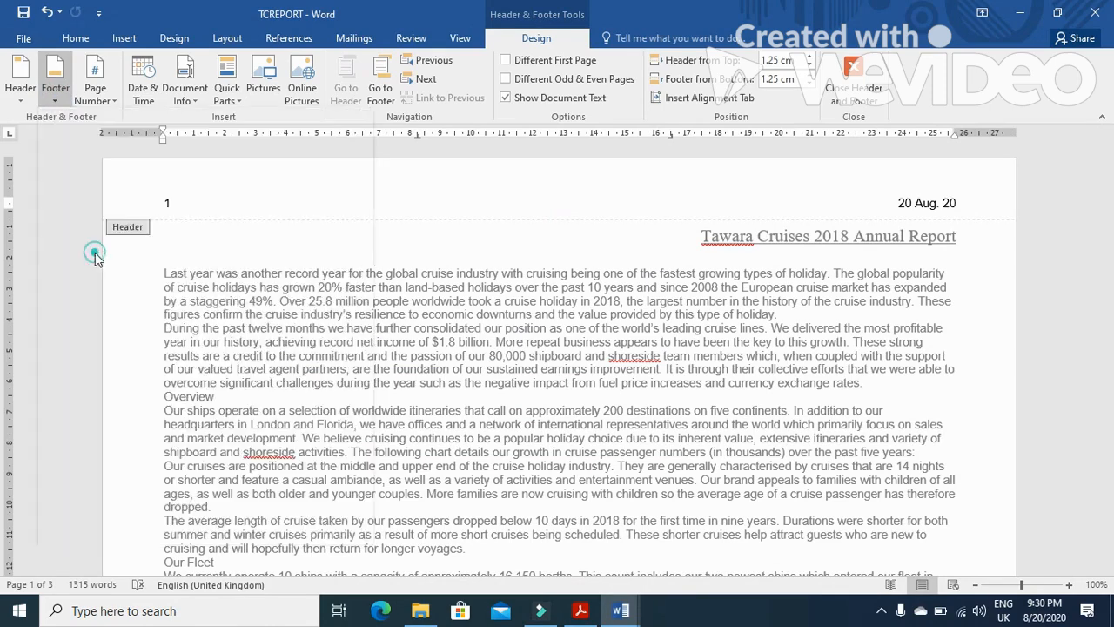
left_click(550, 446)
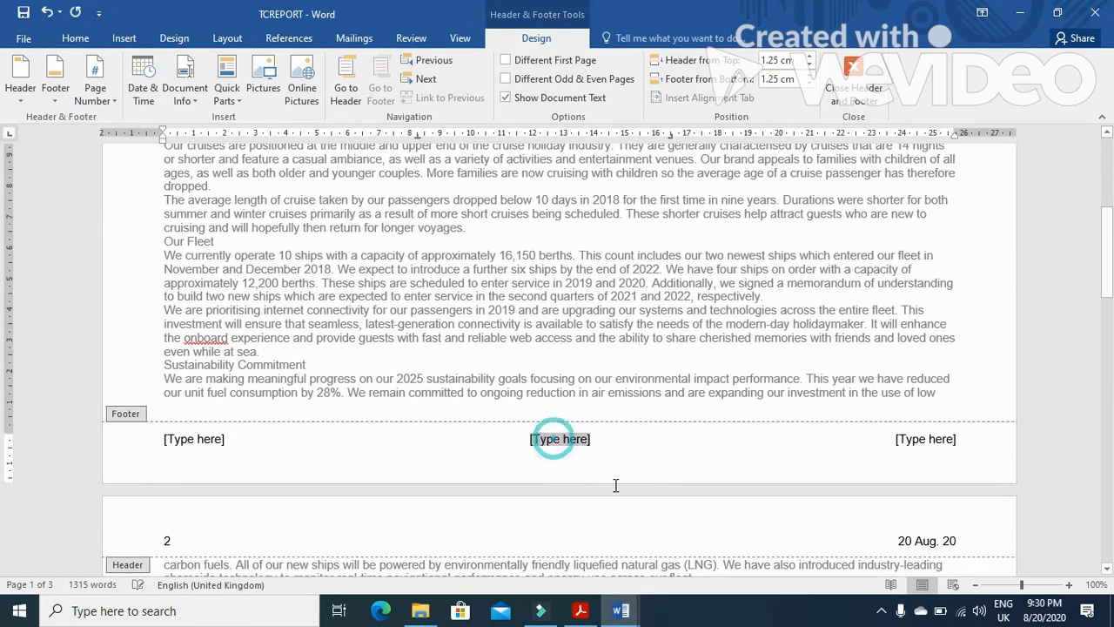
type("f")
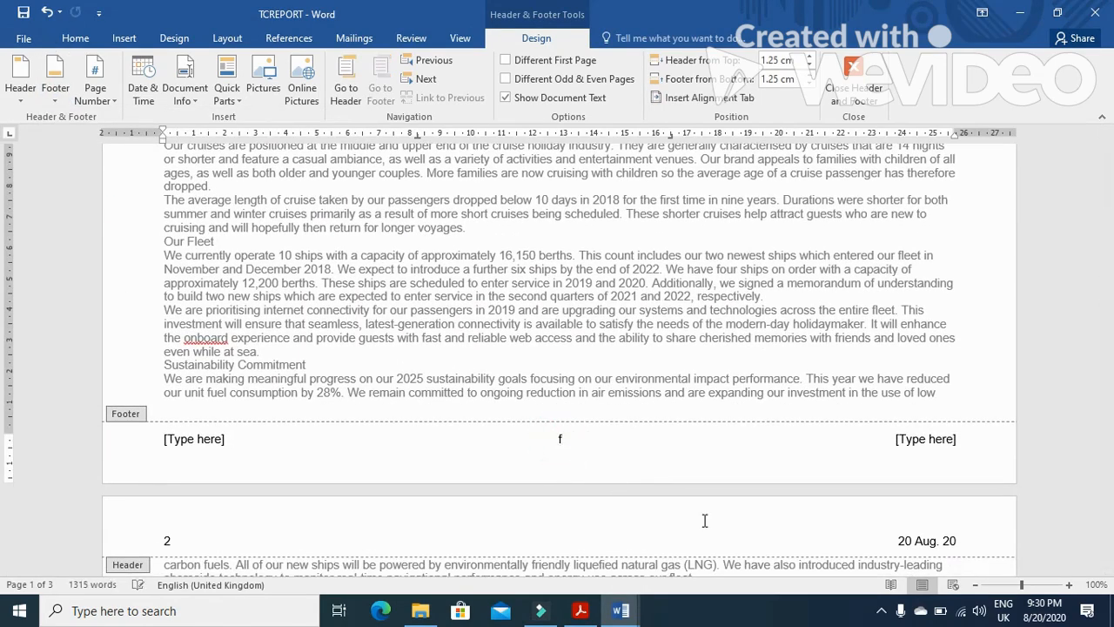
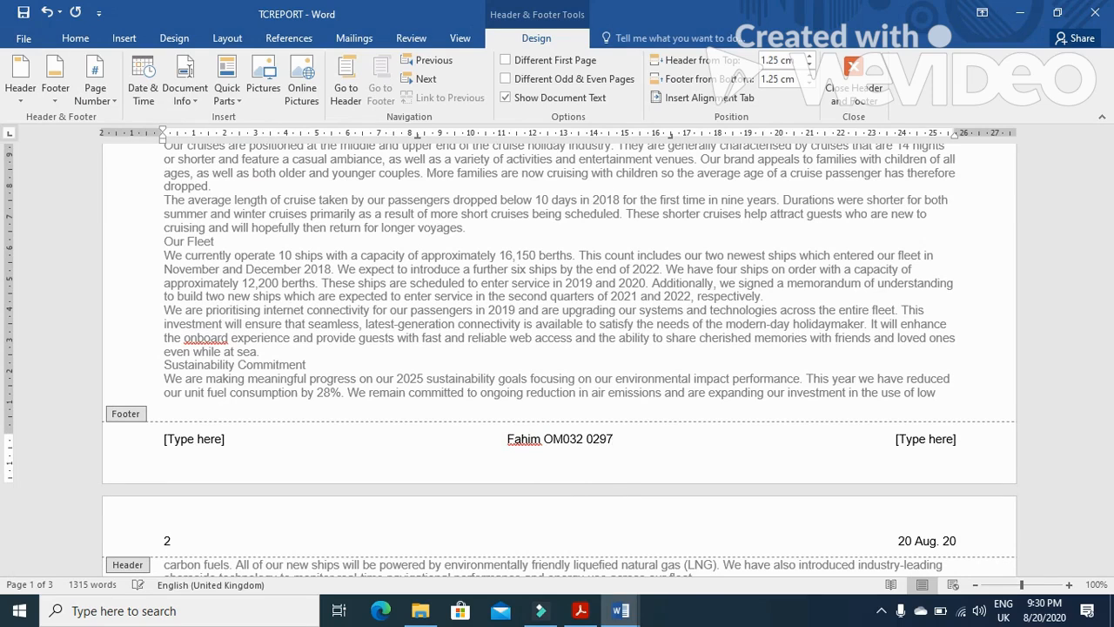
Delete the left and right footer placeholders and close the header and footer
left_click(199, 437)
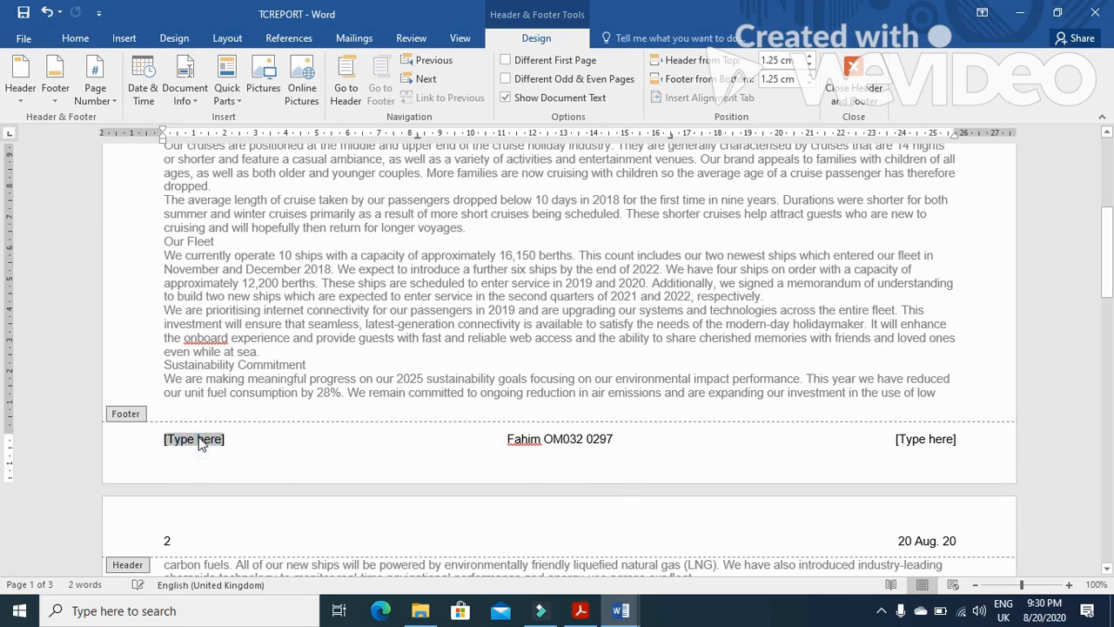
key("Delete")
left_click(926, 440)
key("Delete")
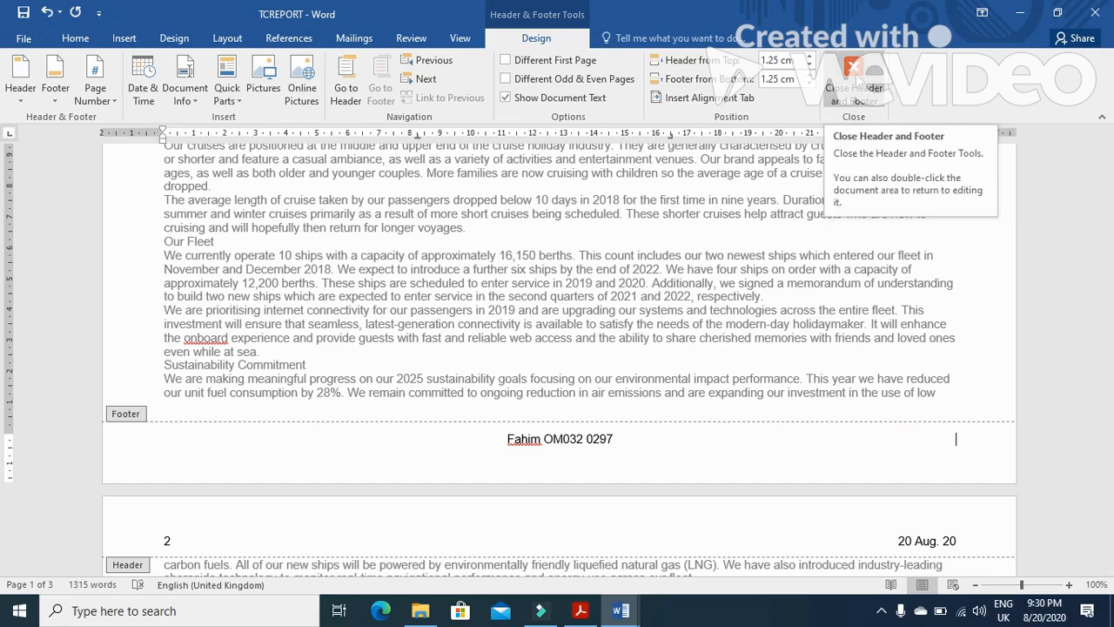
left_click(858, 78)
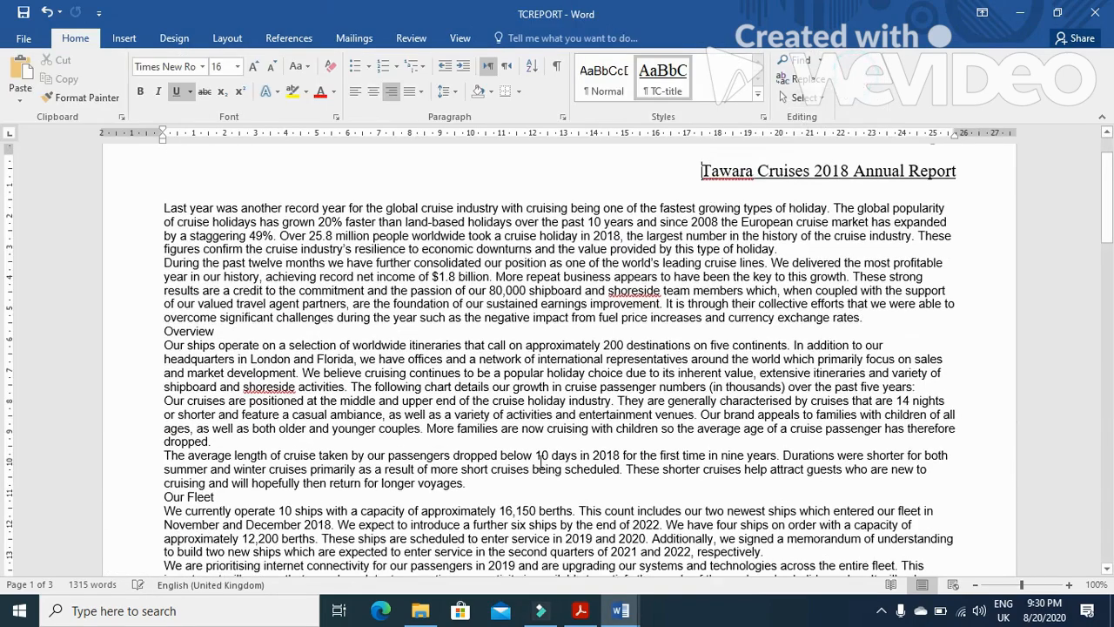
Review the header and footer requirements and the Evidence 2 instructions in the exam paper
left_click(579, 611)
left_click_drag(241, 346, 841, 402)
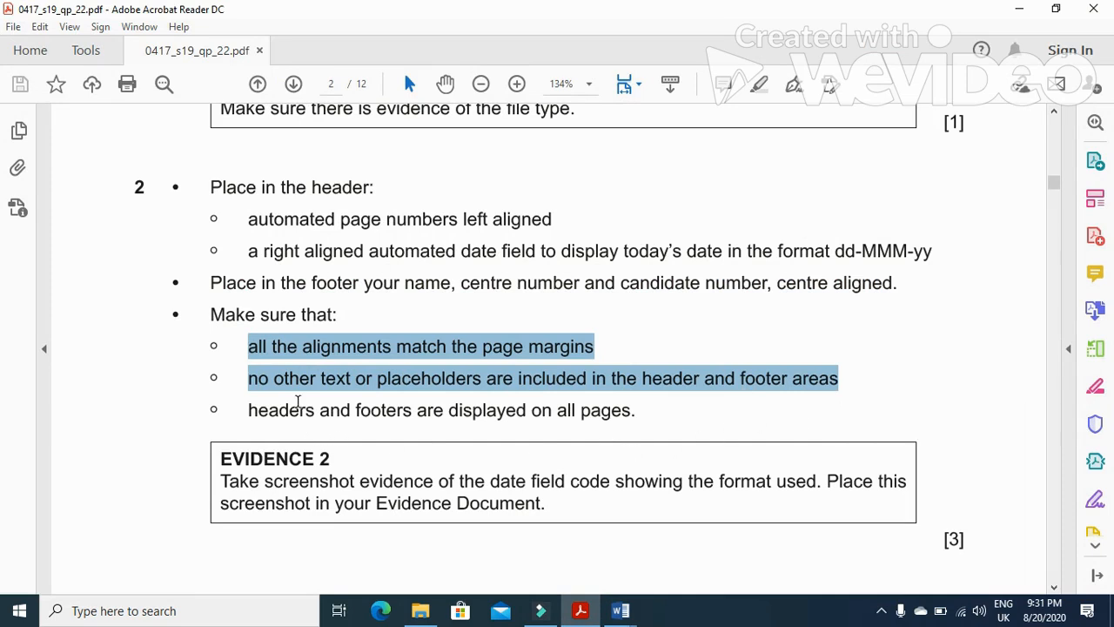
left_click_drag(221, 481, 611, 481)
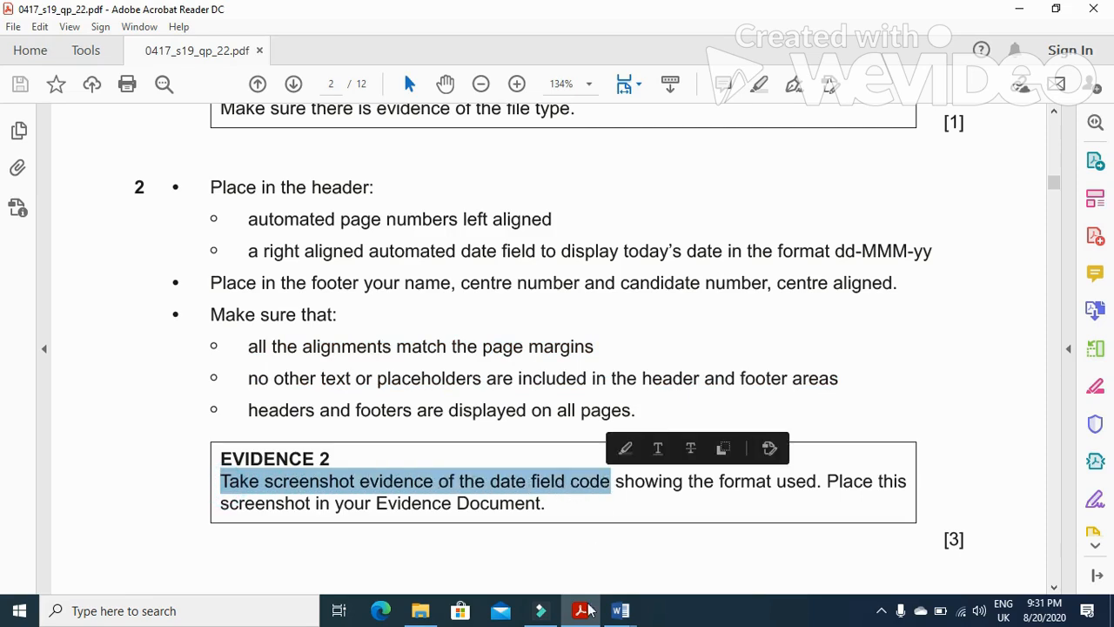
left_click(619, 610)
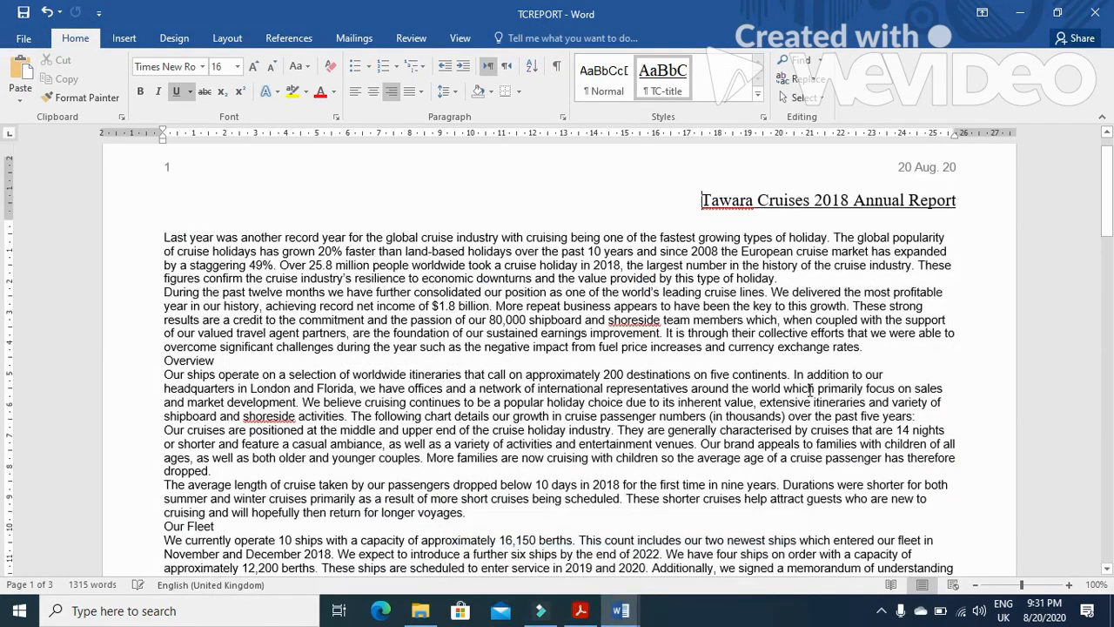
Toggle the header's date field to display its field code for a screenshot, then toggle it back to the date
scroll(810, 390, "up", 1)
double_click(909, 200)
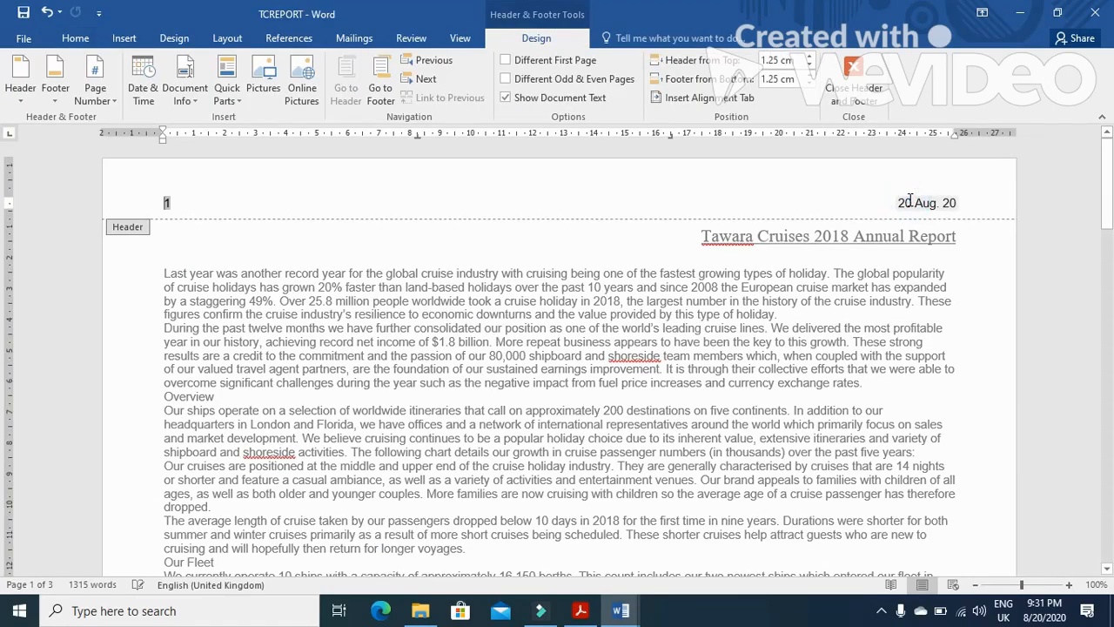
right_click(910, 203)
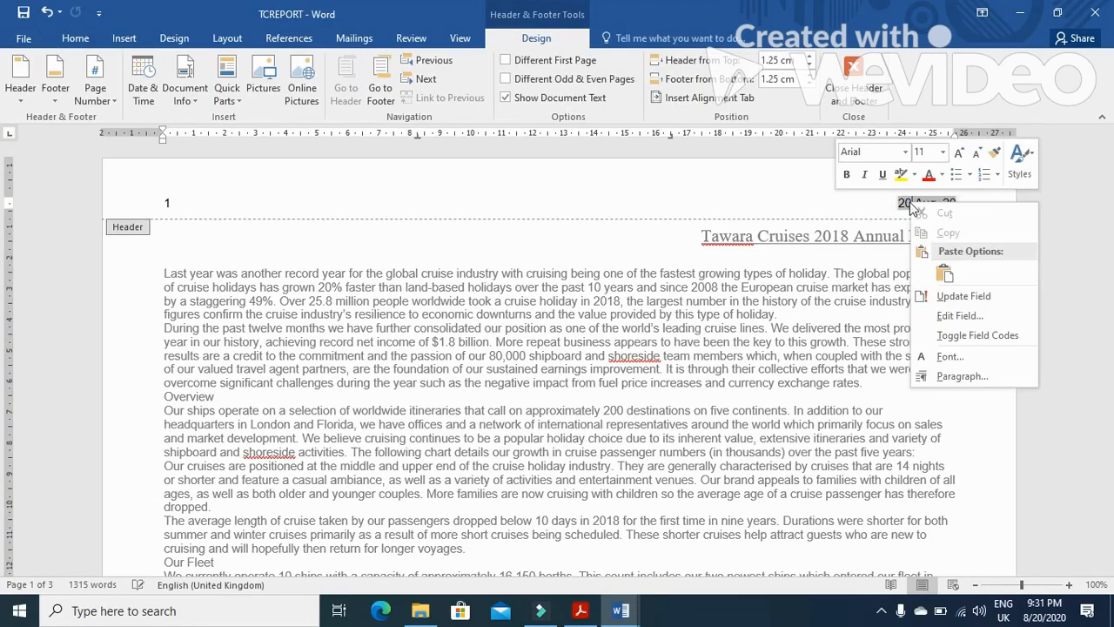
left_click(978, 336)
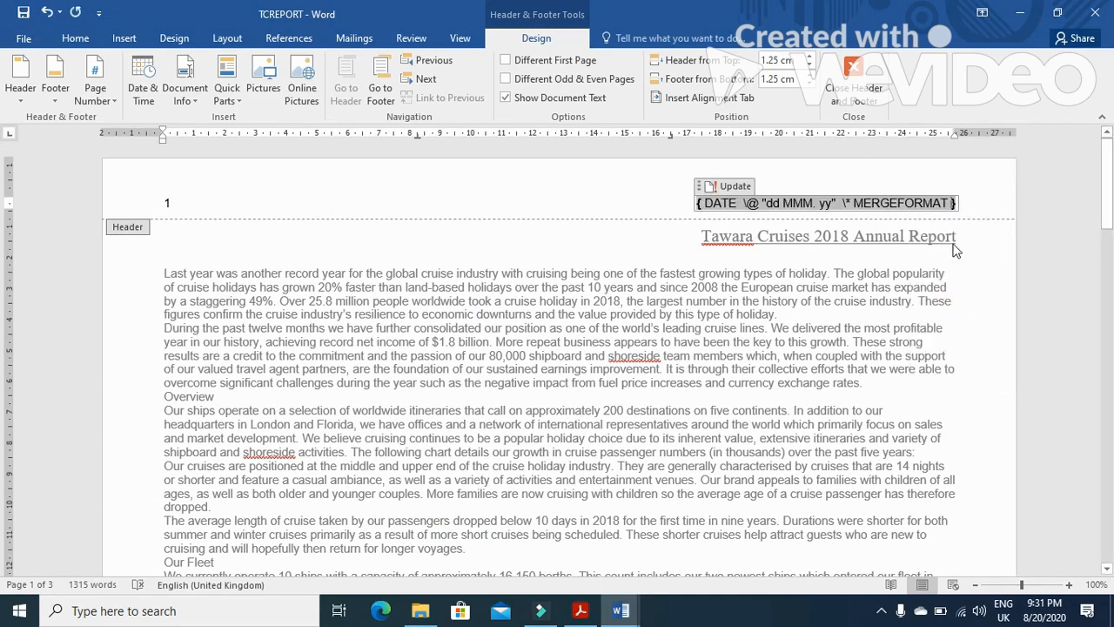
right_click(928, 205)
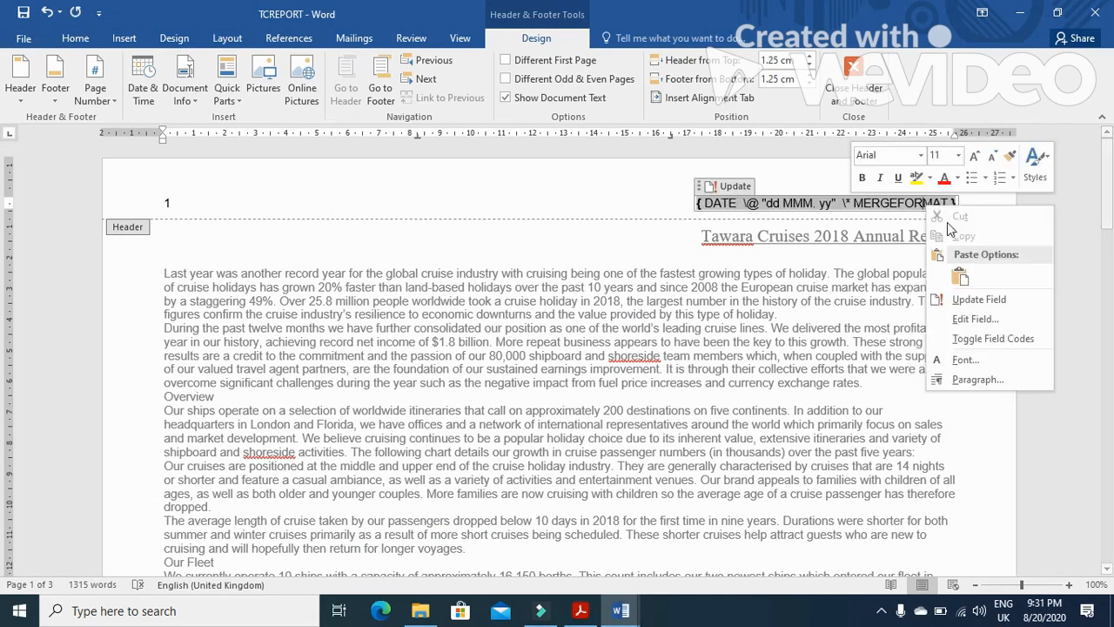
left_click(993, 338)
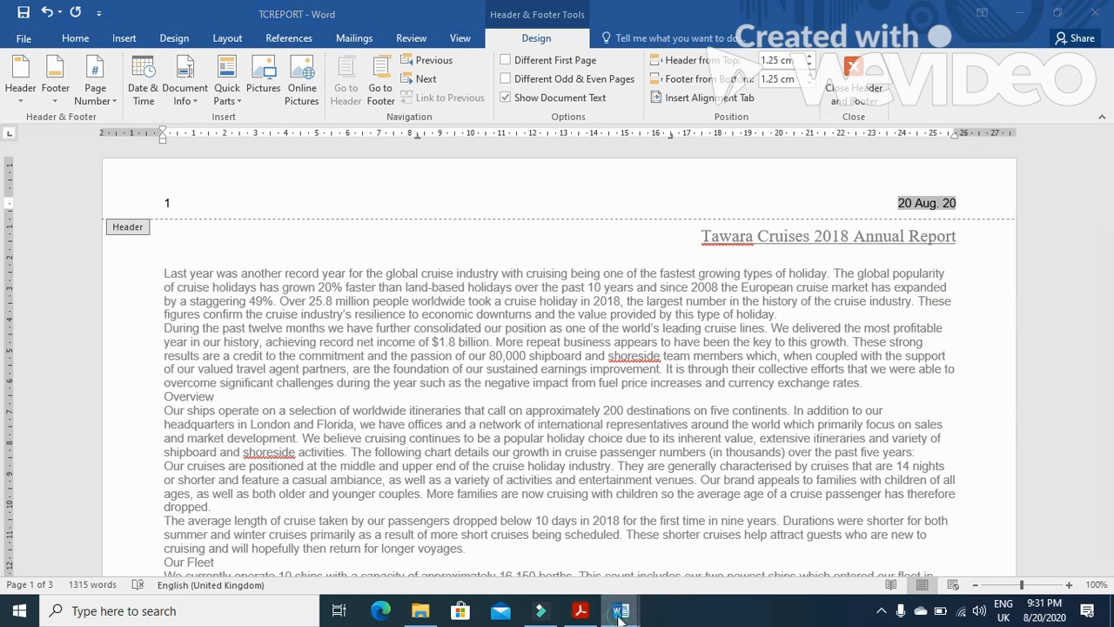
Paste the screenshot of the date field code under Step 2 in the evidence document
mouse_move(620, 610)
left_click(557, 541)
left_click(361, 477)
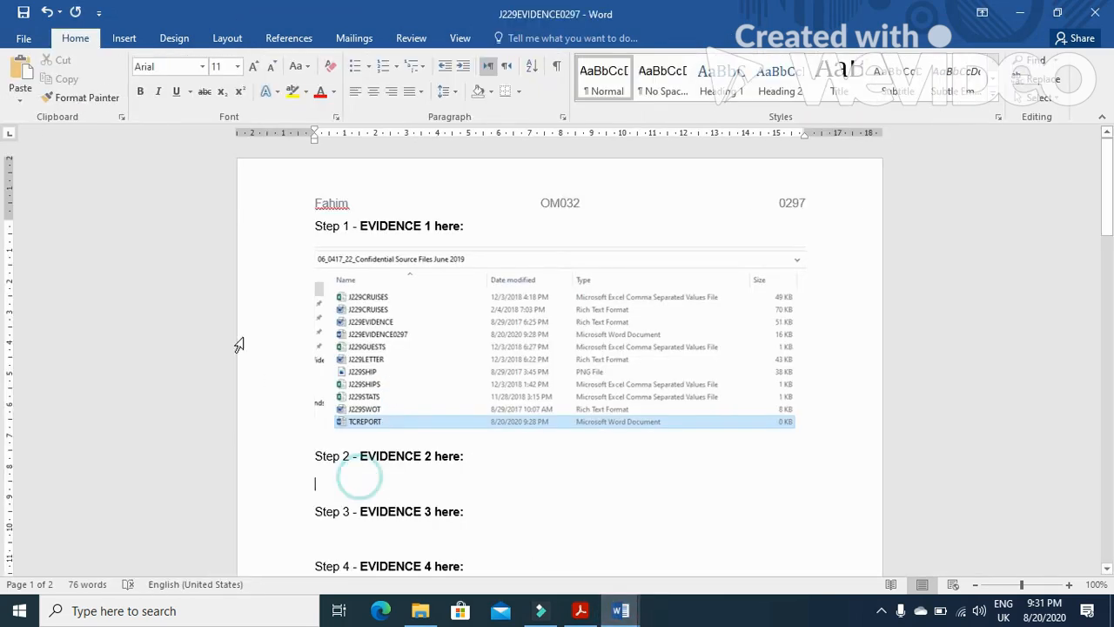
left_click(20, 76)
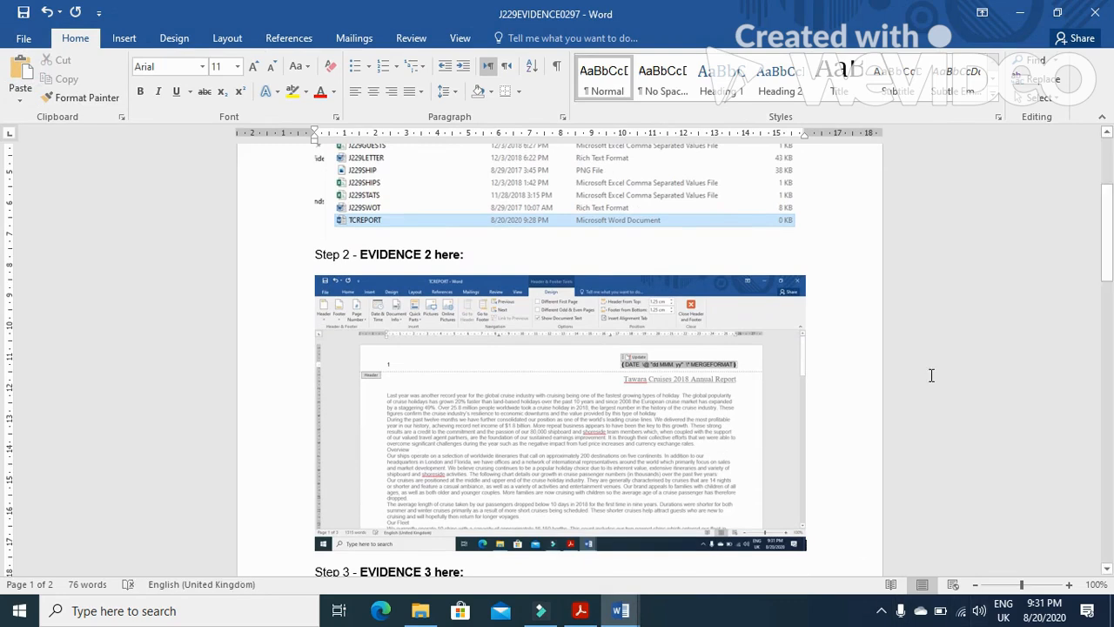
Crop the pasted screenshot down to the date field code and enlarge it to the page width
left_click(661, 393)
left_click(515, 38)
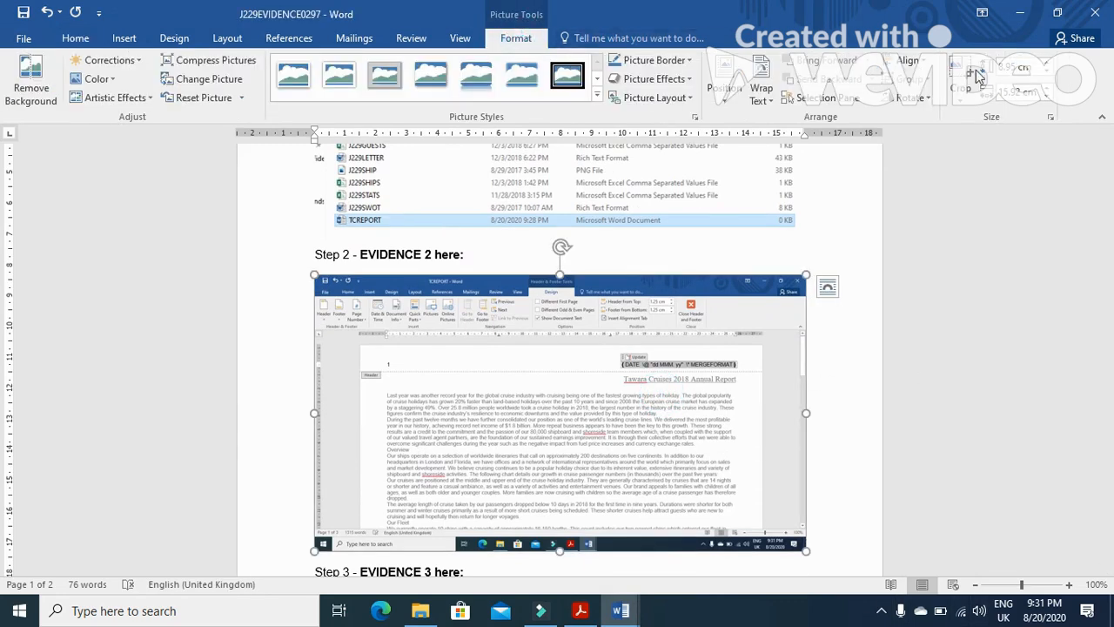
left_click_drag(795, 544, 740, 366)
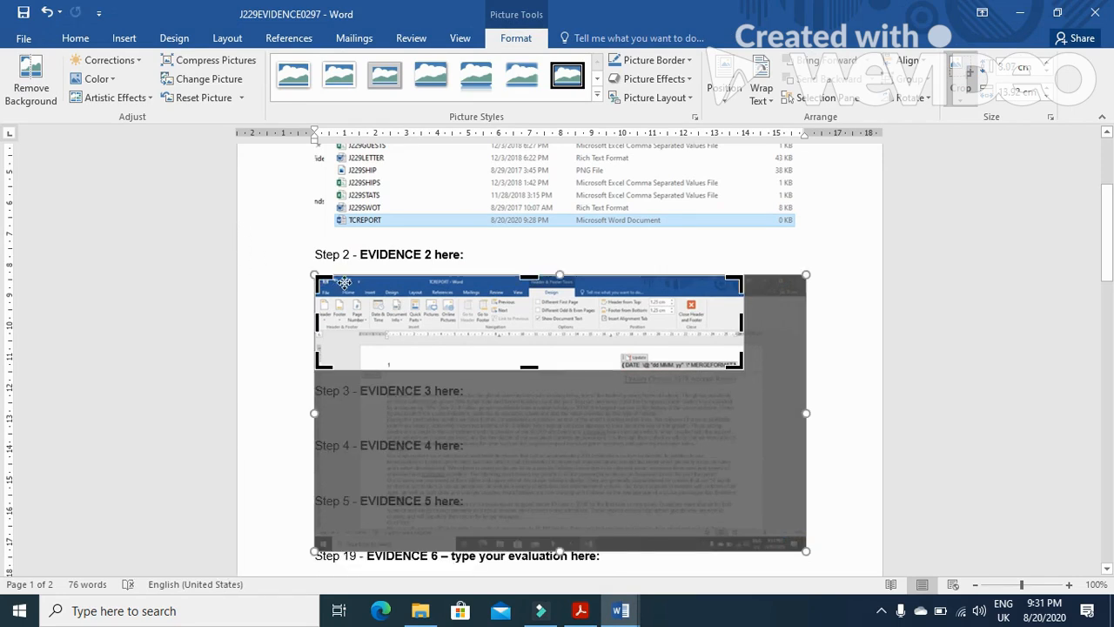
left_click_drag(320, 279, 621, 360)
left_click(813, 354)
left_click(383, 288)
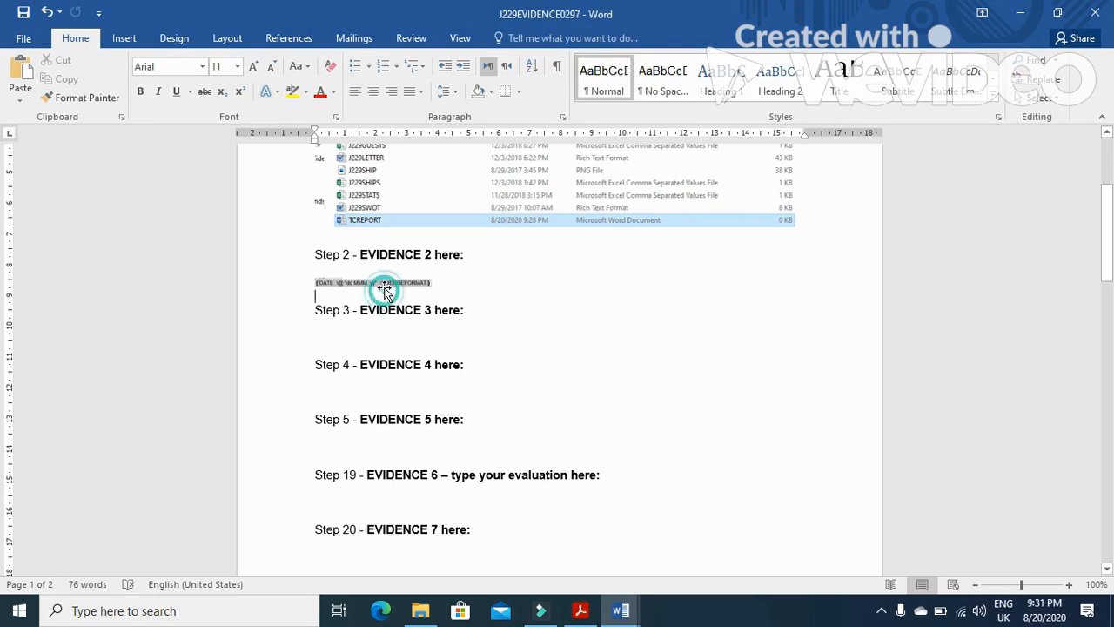
left_click_drag(437, 287, 826, 320)
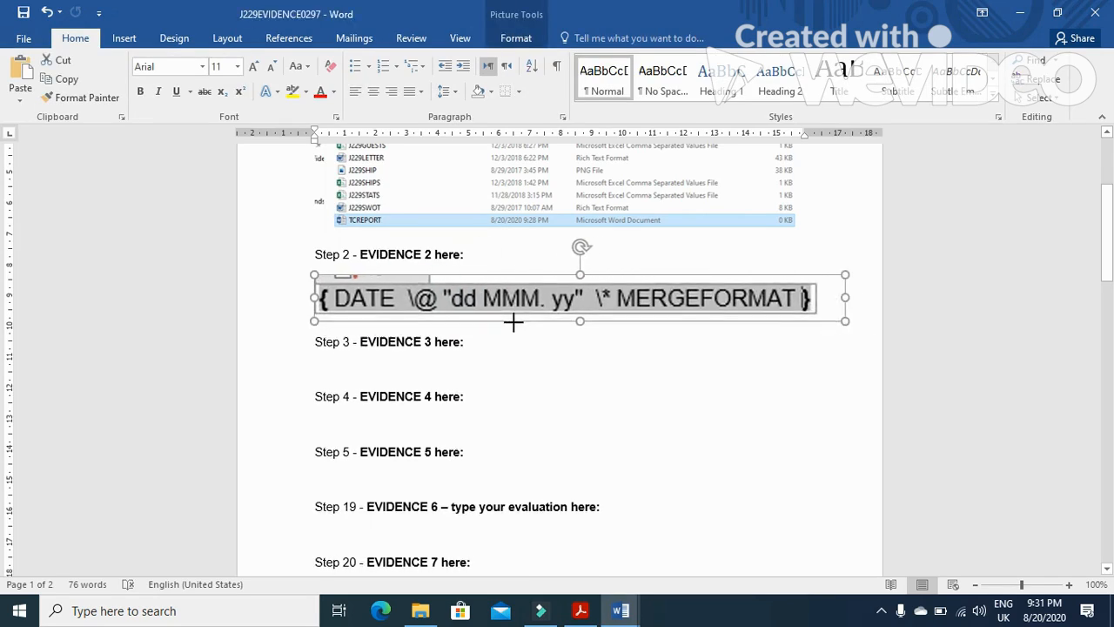
left_click(708, 403)
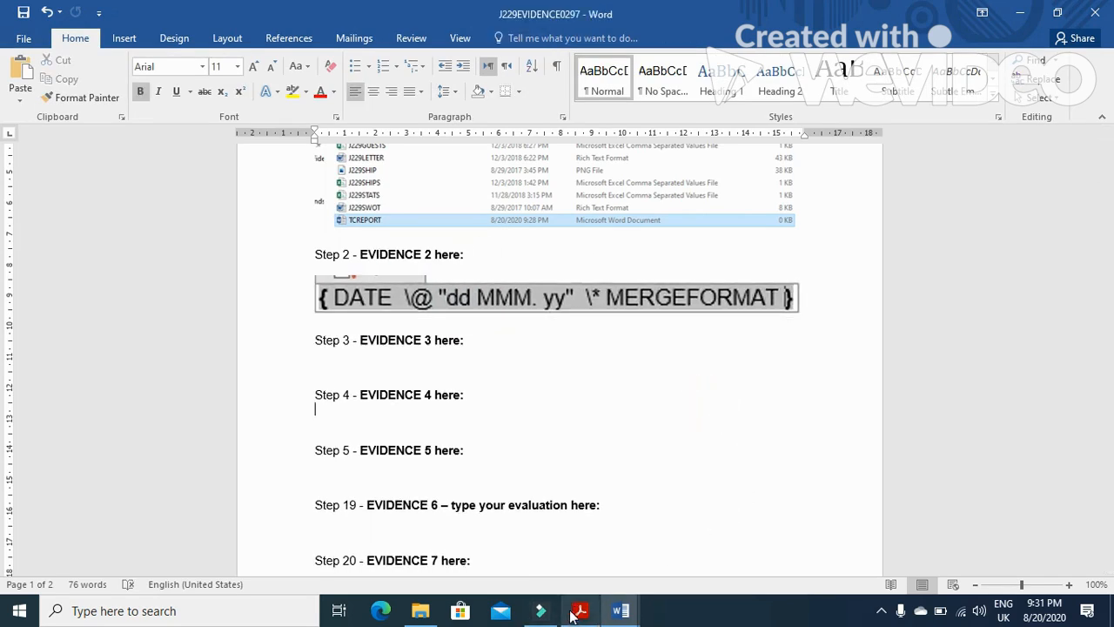
Read the house style specifications for task 3 in the exam paper
left_click(581, 608)
scroll(530, 497, "down", 10)
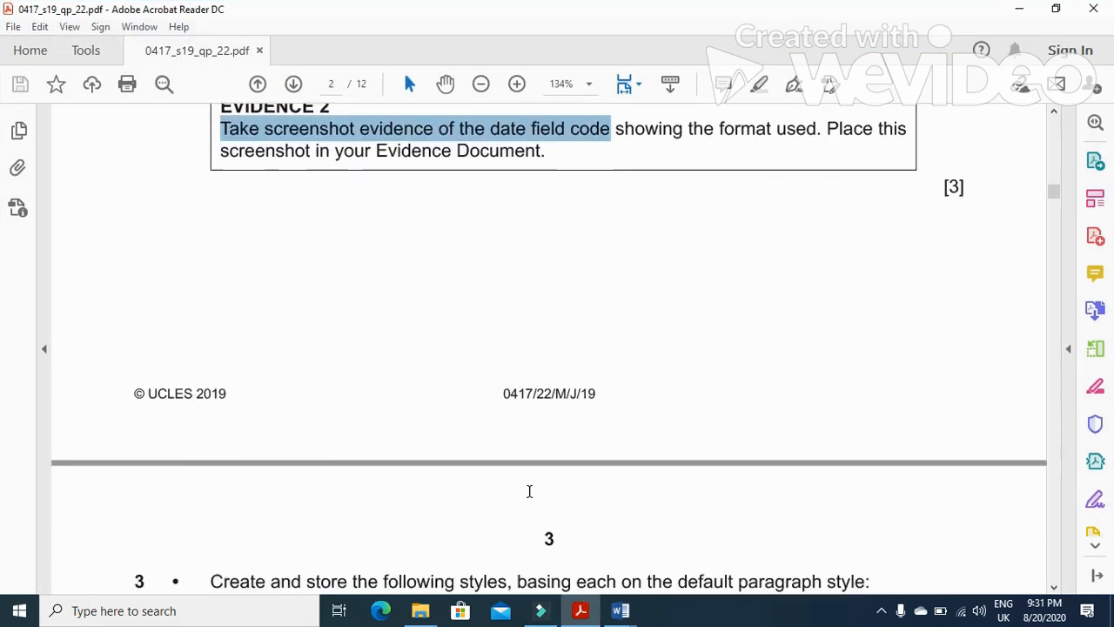
scroll(530, 497, "down", 1)
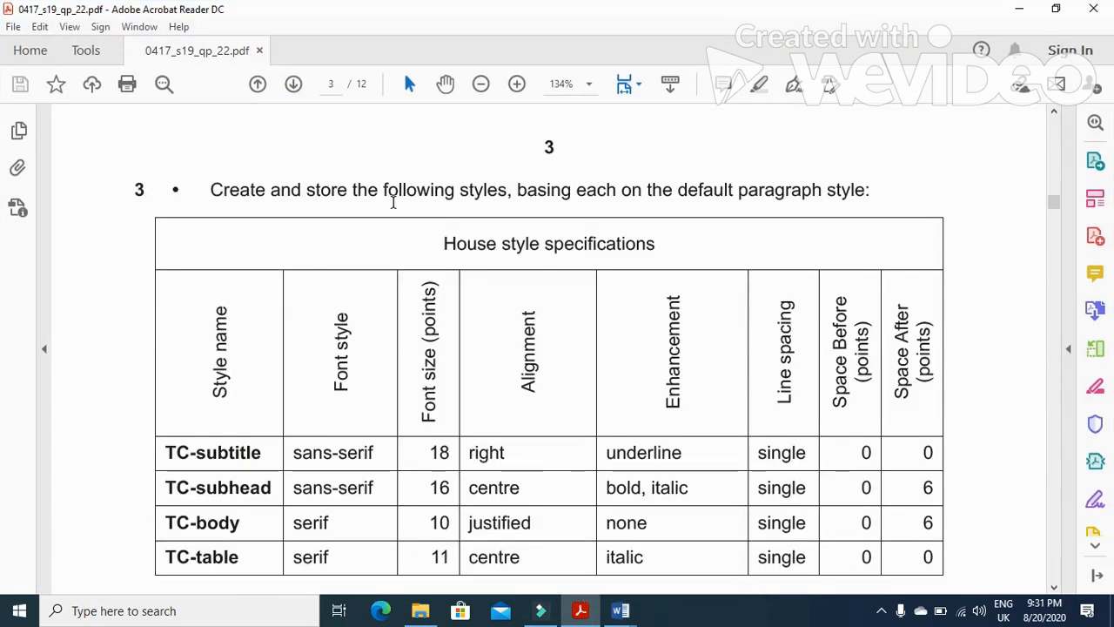
left_click_drag(265, 449, 170, 450)
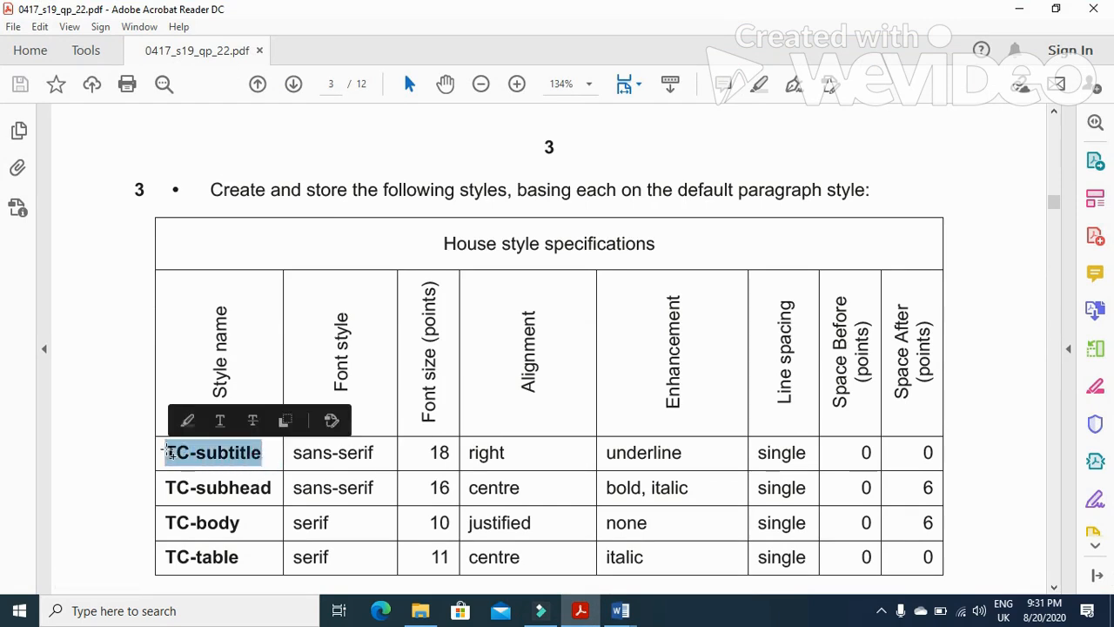
key("alt+Tab")
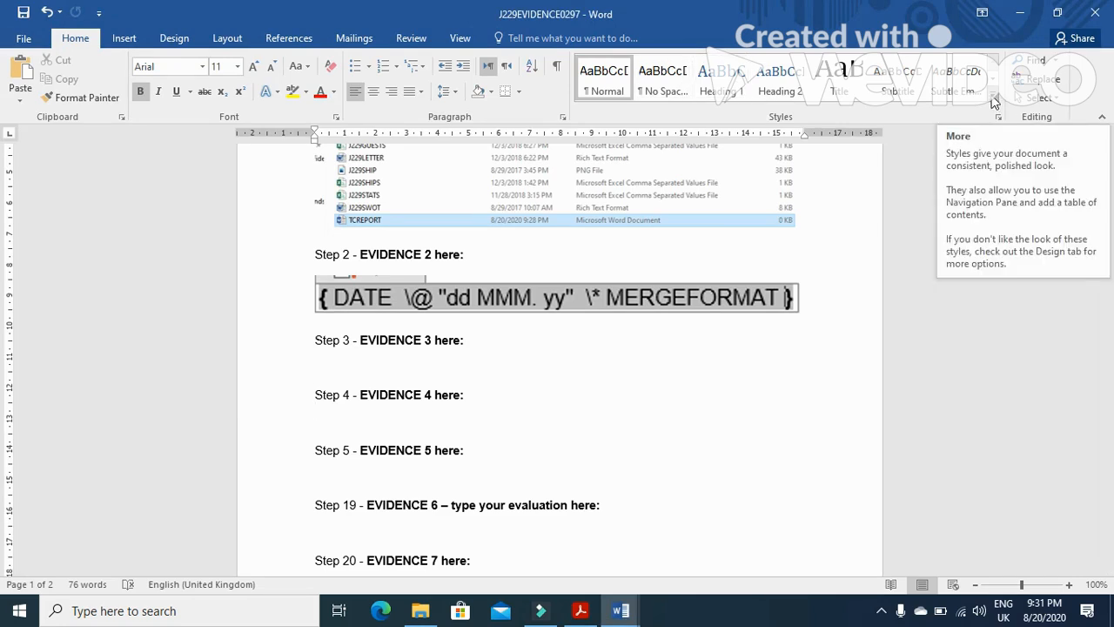
Return to TCREPORT and close the header and footer
left_click(620, 610)
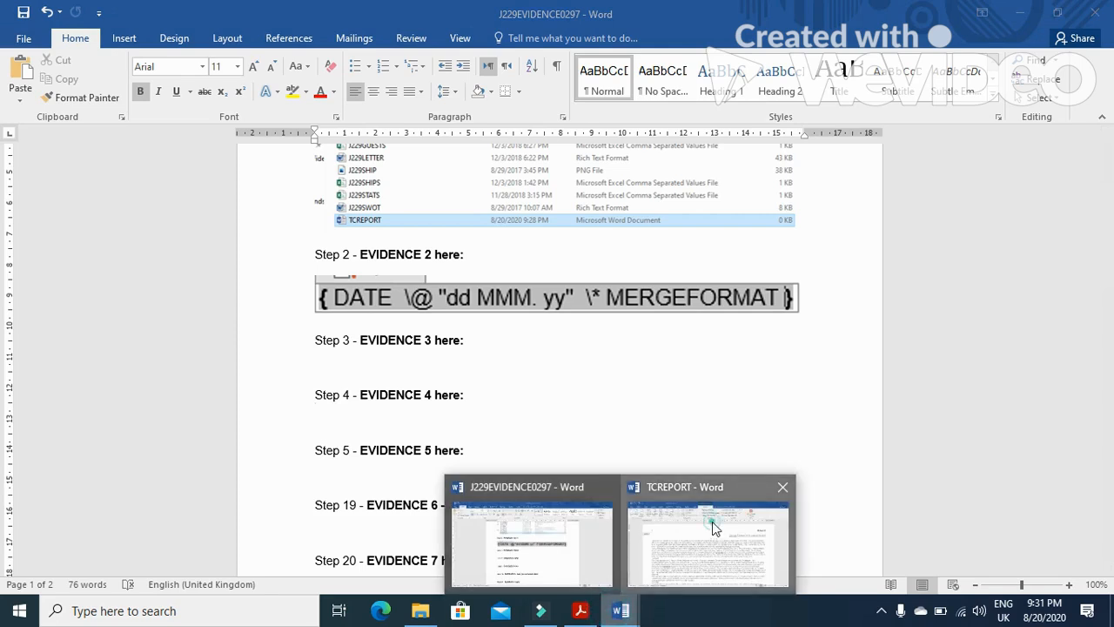
left_click(712, 521)
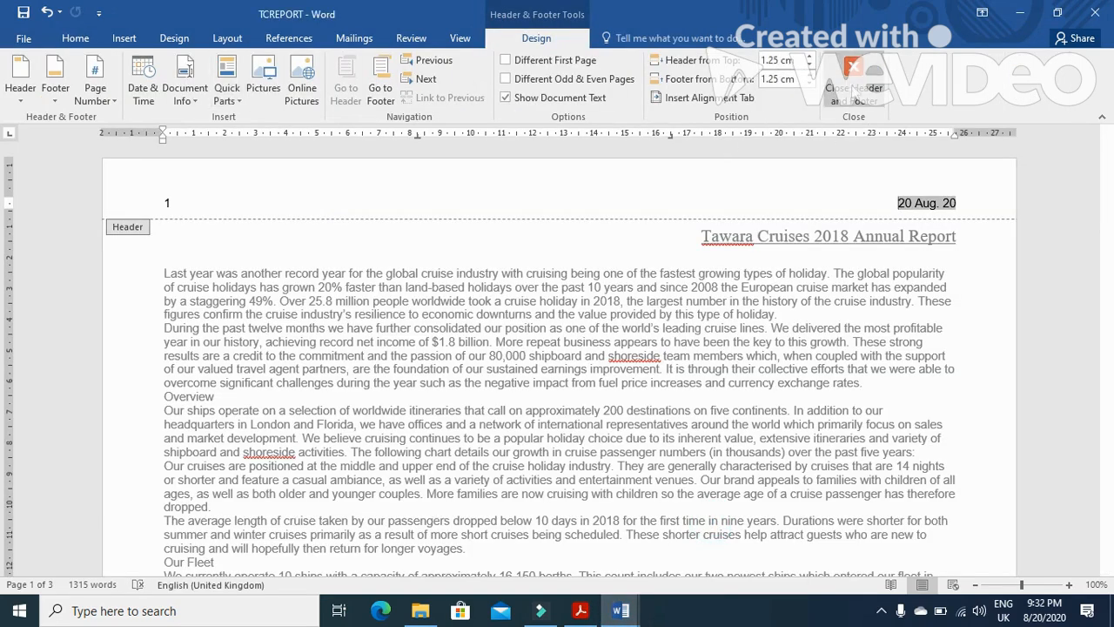
left_click(853, 83)
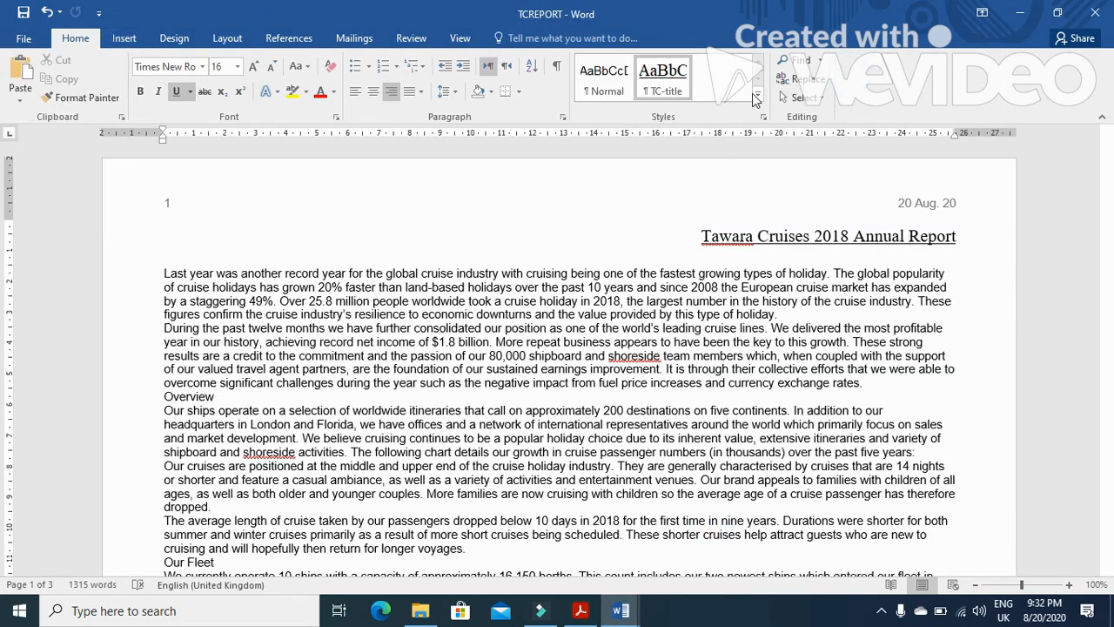
Create a new style named TC-subtitle and open its full formatting settings
left_click(753, 97)
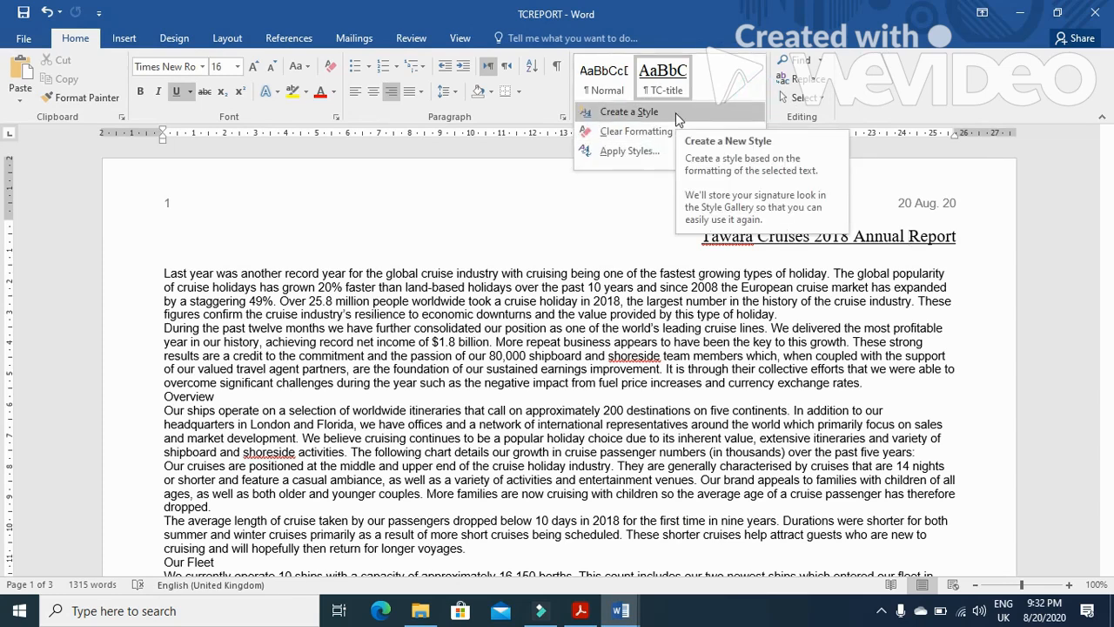
left_click(675, 112)
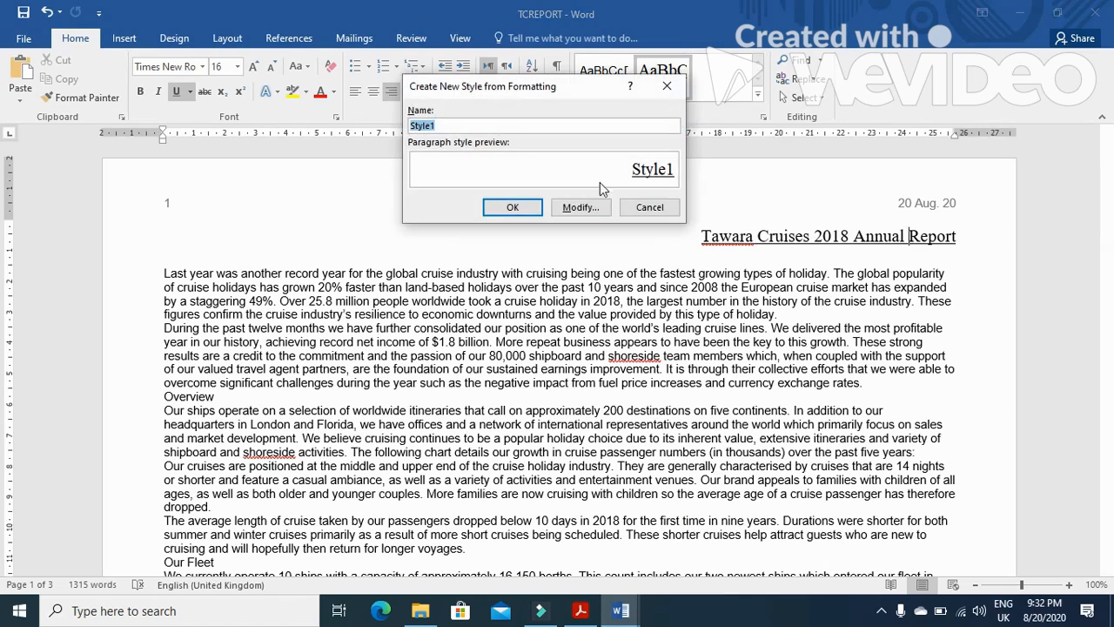
type("TC-subtitle")
left_click(581, 207)
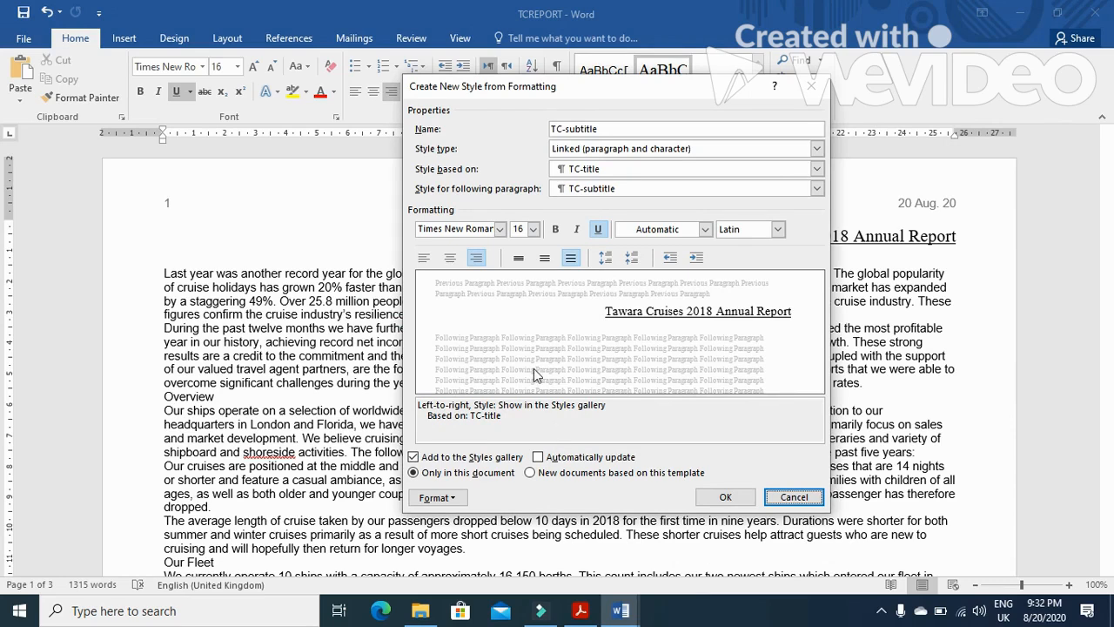
Set the TC-subtitle style's font to Arial at 18 pt, as given in the specifications
left_click(580, 610)
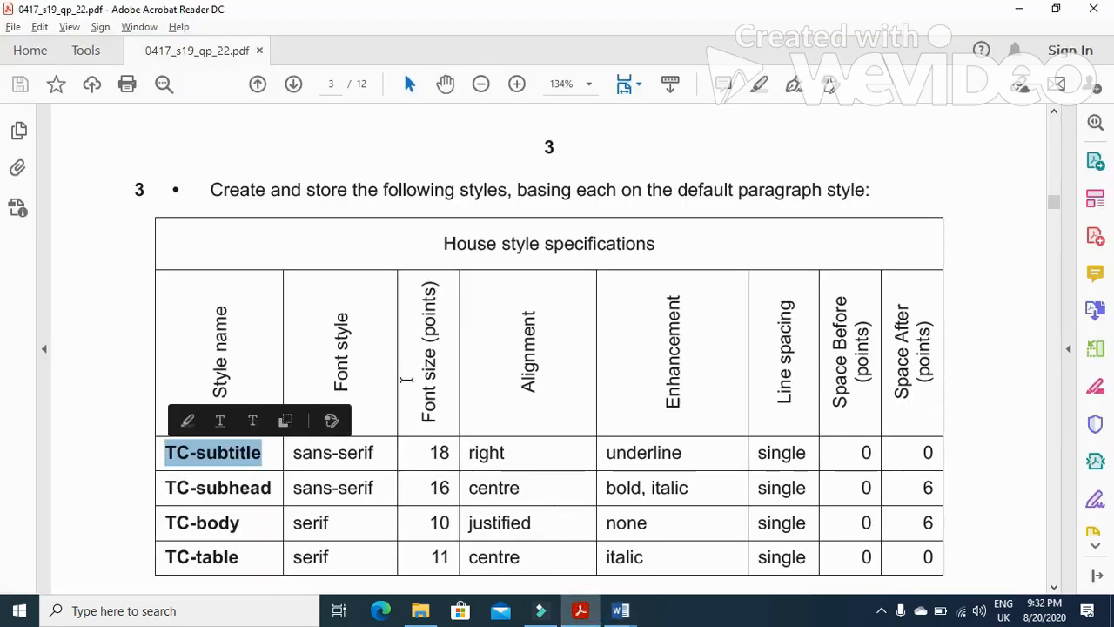
left_click_drag(293, 453, 453, 468)
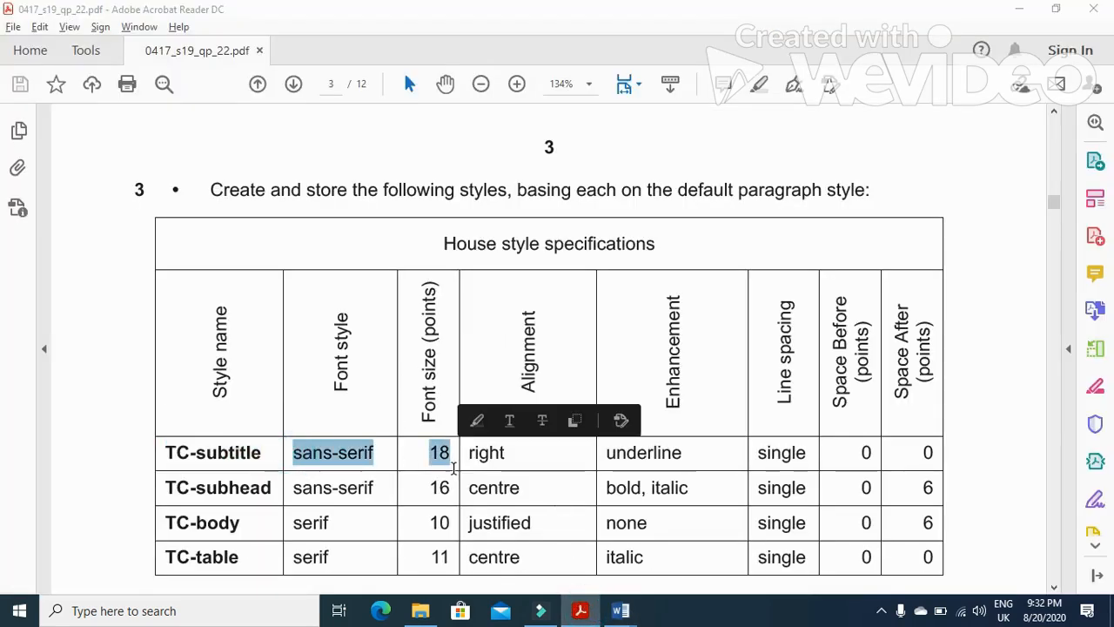
key("alt+Tab")
left_click(500, 229)
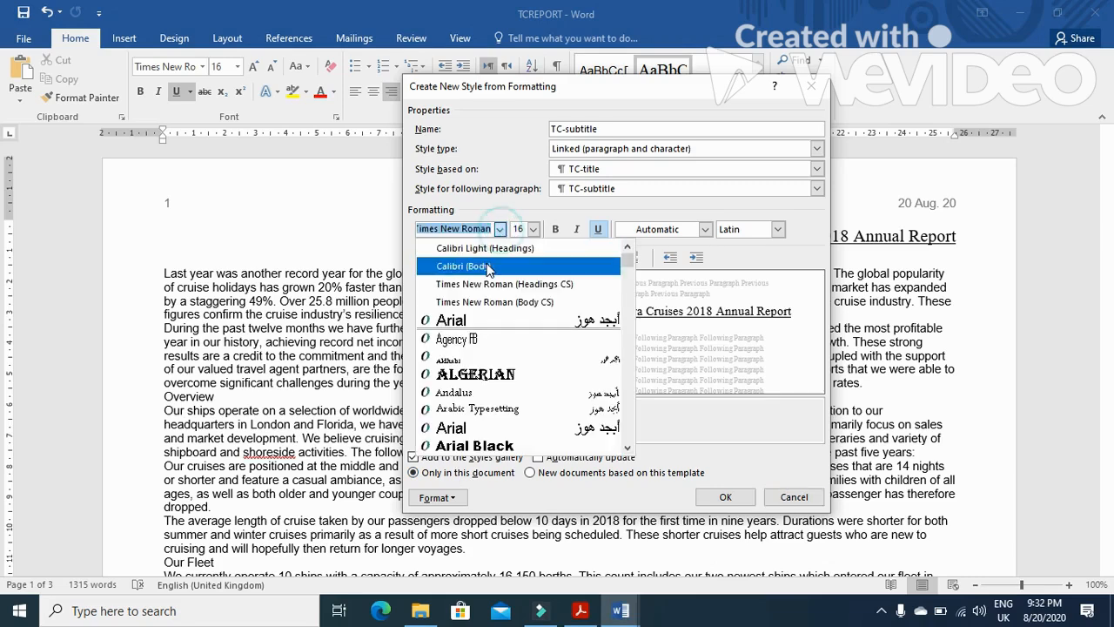
left_click(487, 320)
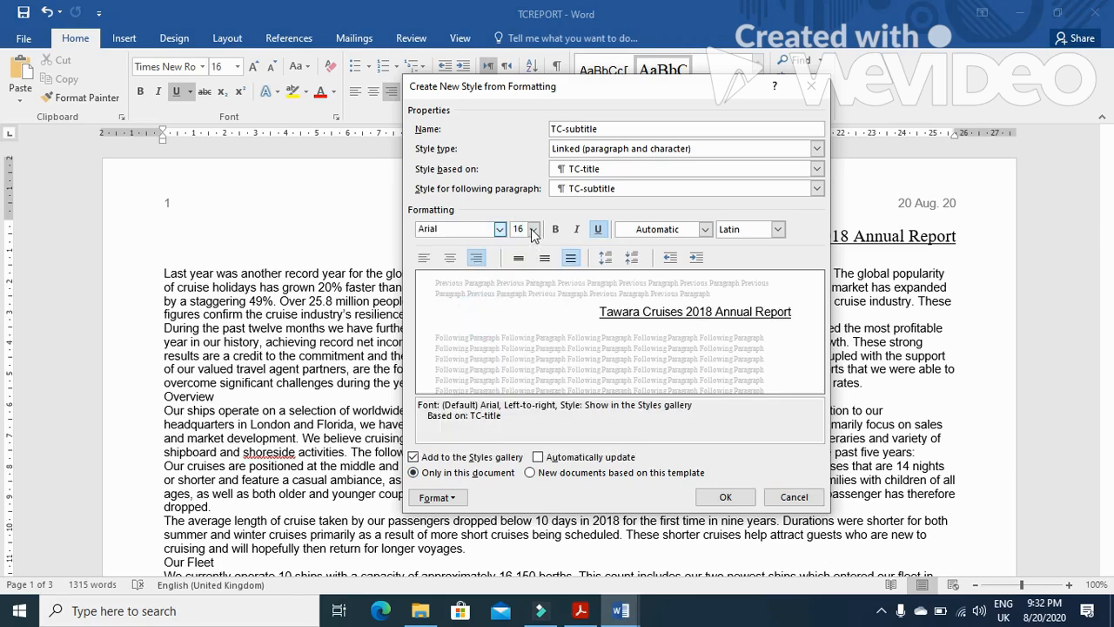
left_click(533, 229)
left_click(520, 328)
left_click(582, 614)
left_click(582, 616)
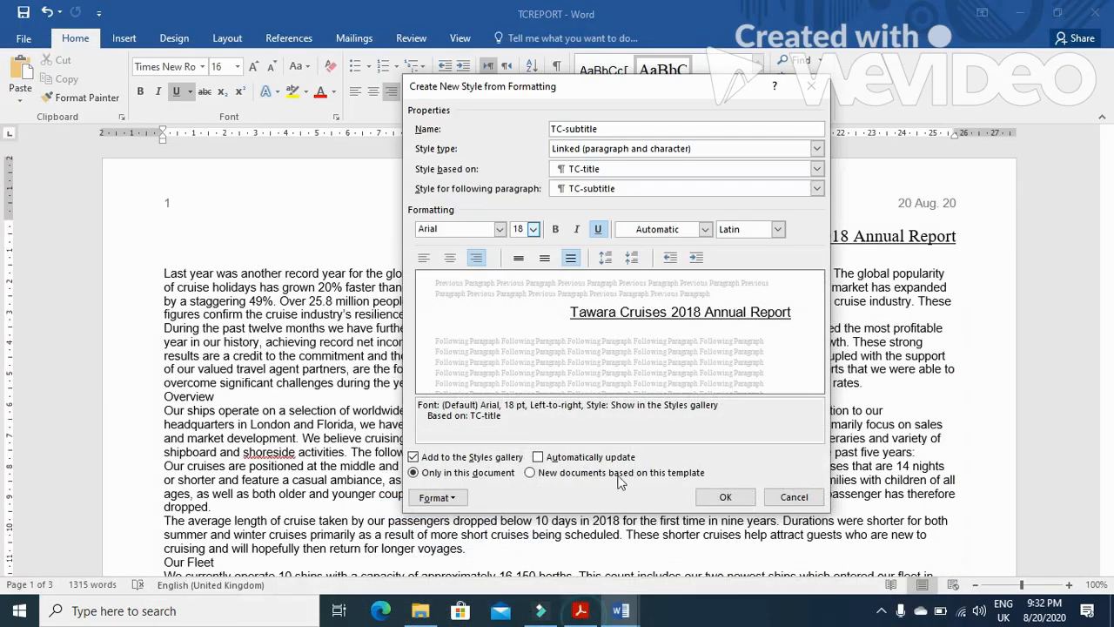
Set the TC-subtitle style's alignment to right, checking it against the house style specifications
left_click(424, 257)
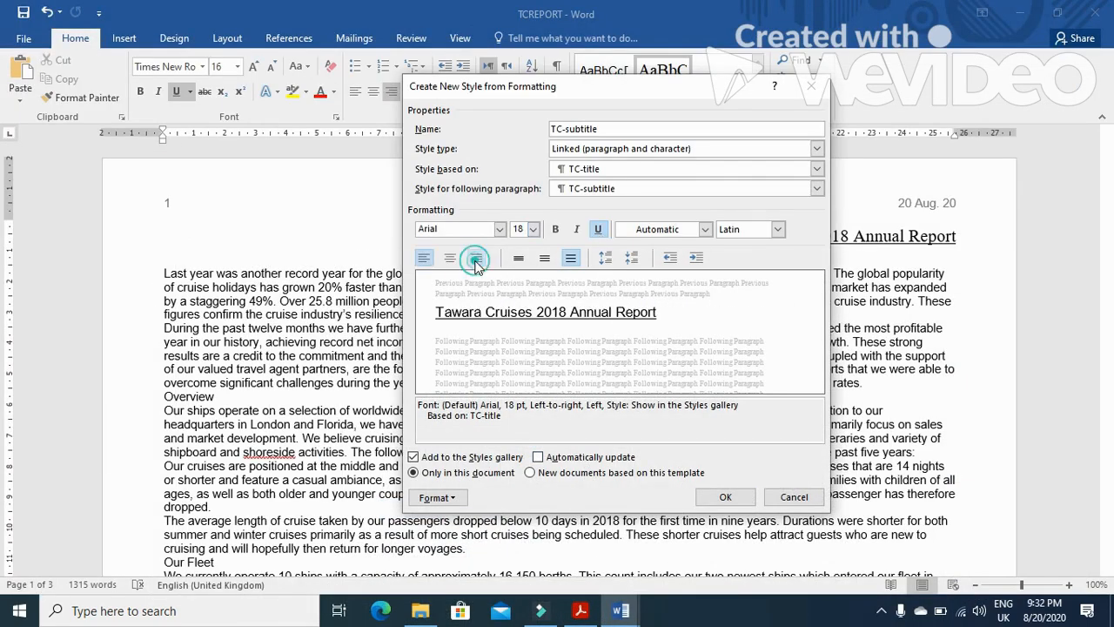
left_click(449, 258)
left_click(476, 258)
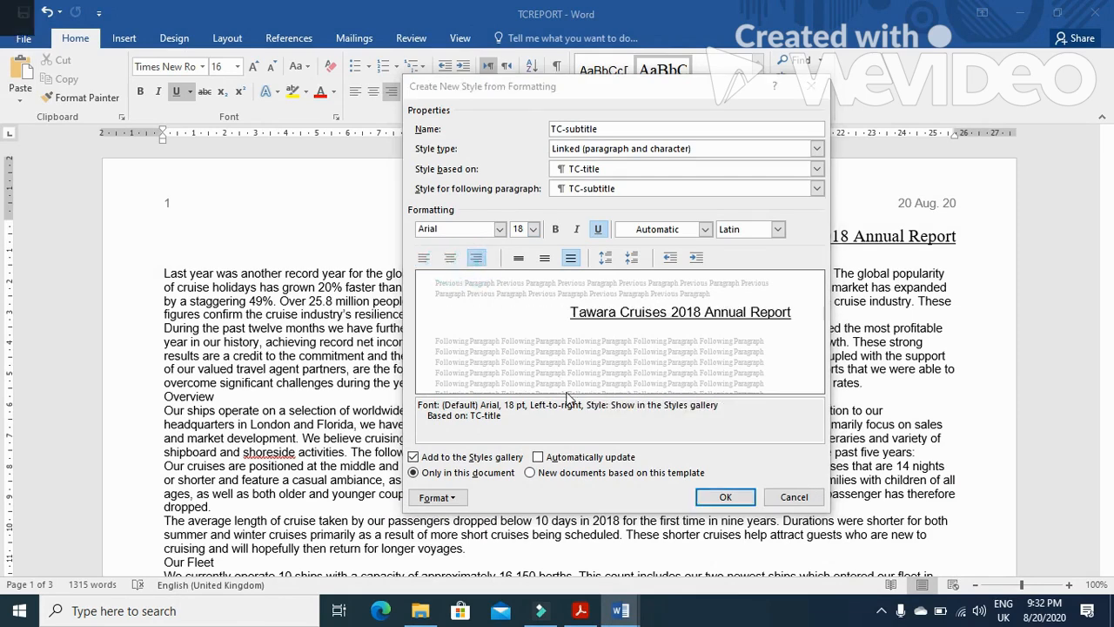
key("alt+Tab")
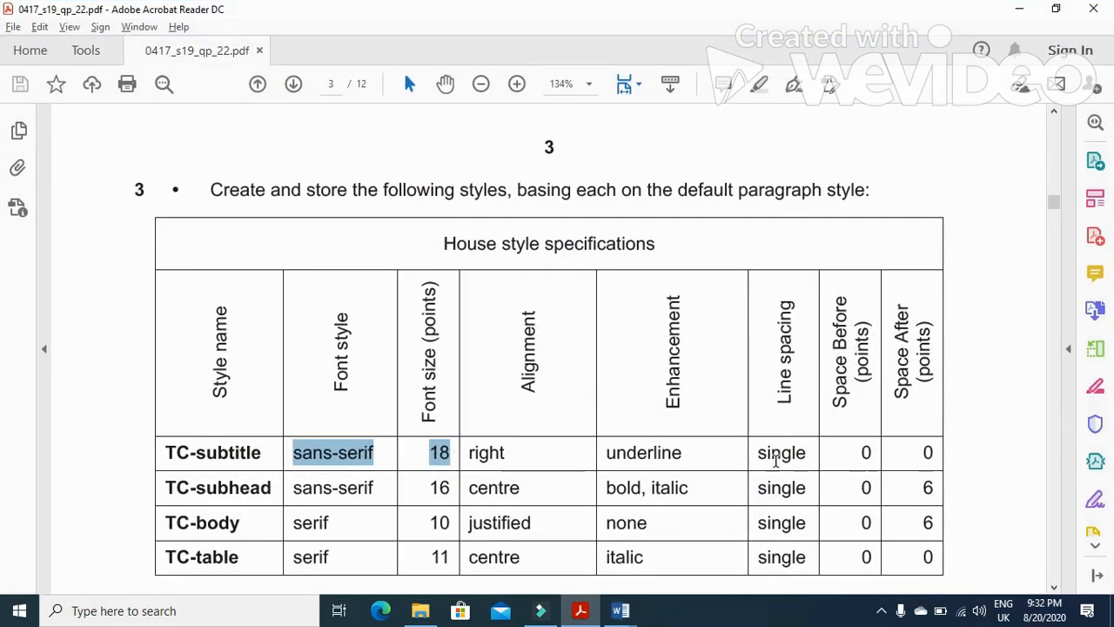
key("alt+Tab")
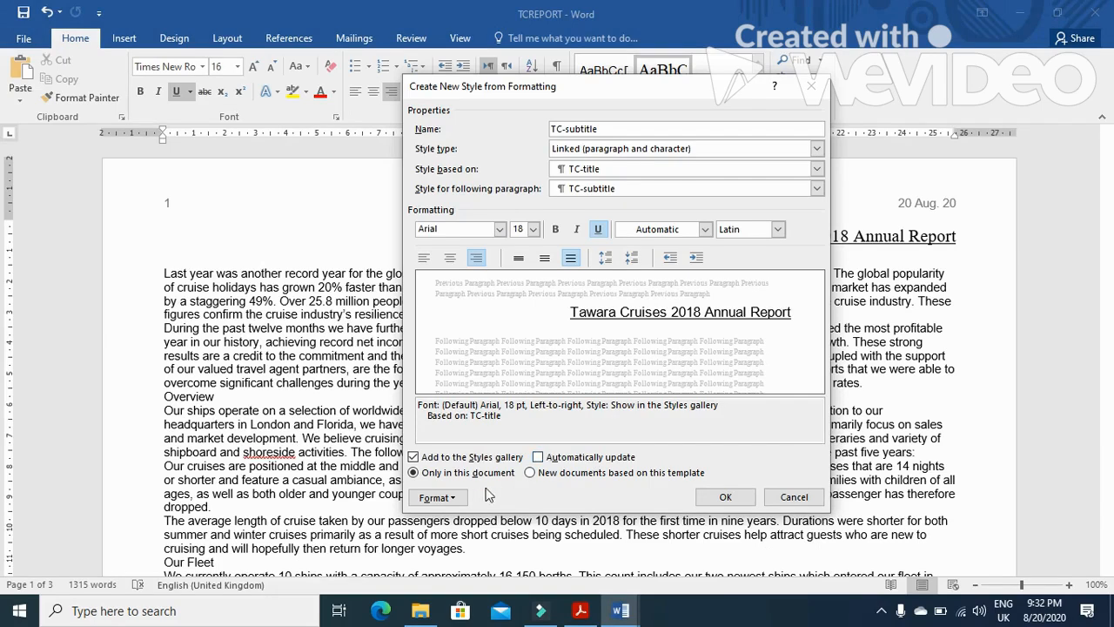
Set TC-subtitle's space before to 0 pt and line spacing to single, then save the style
left_click(456, 498)
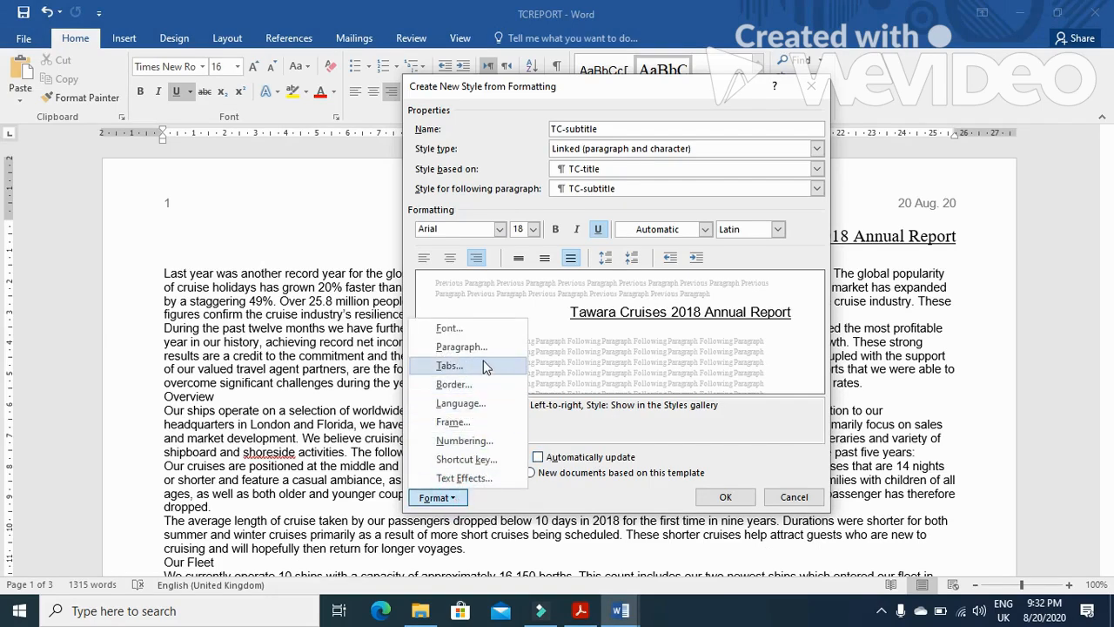
left_click(462, 346)
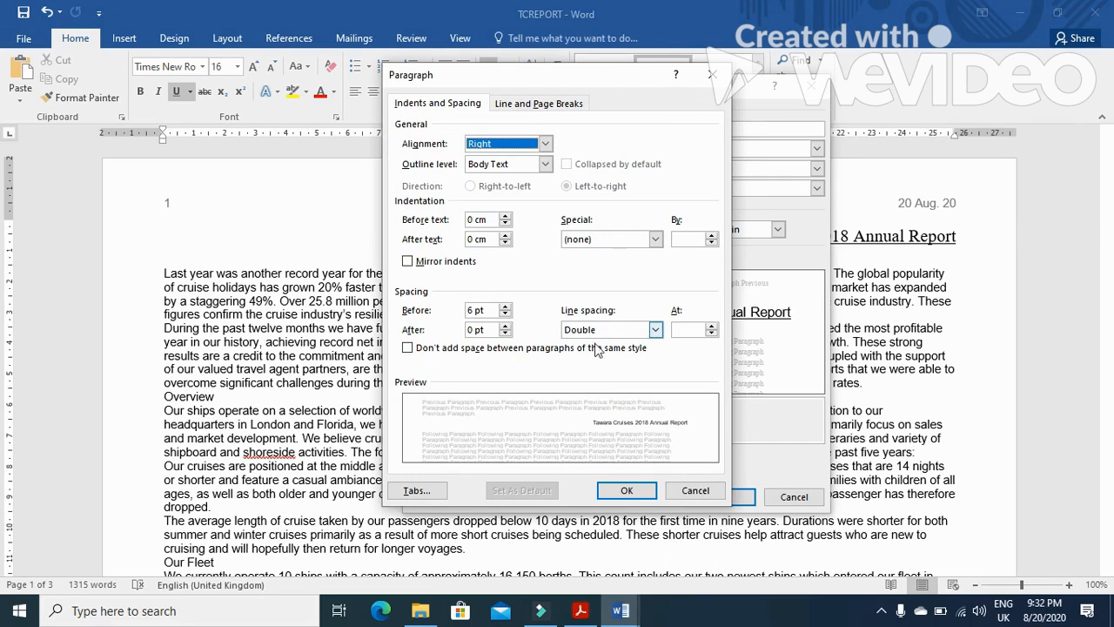
left_click(470, 312)
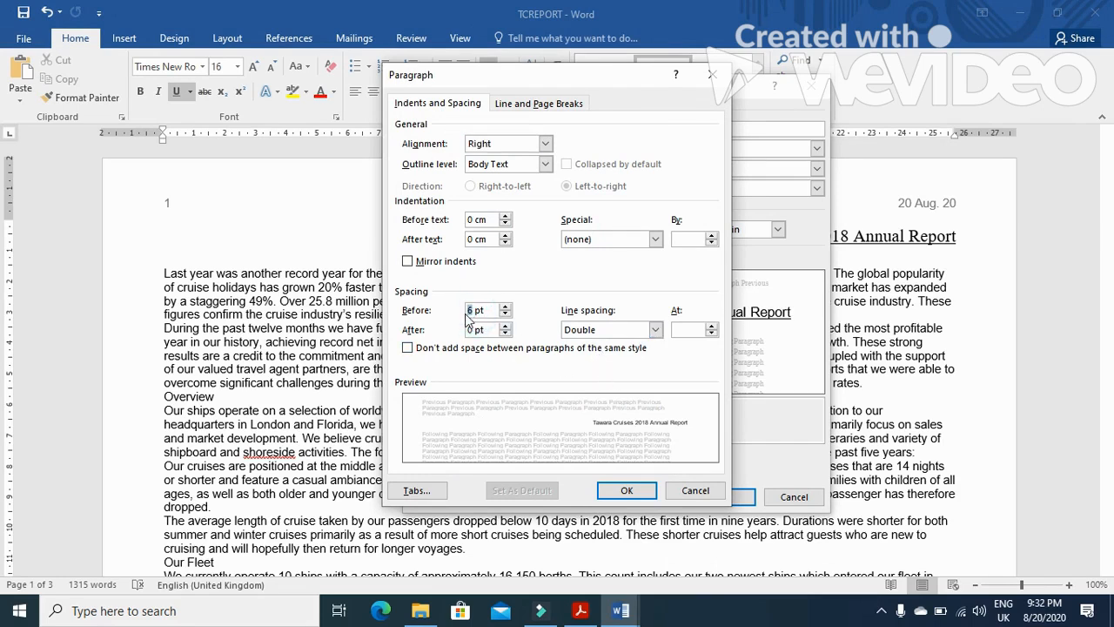
type("0")
left_click(654, 329)
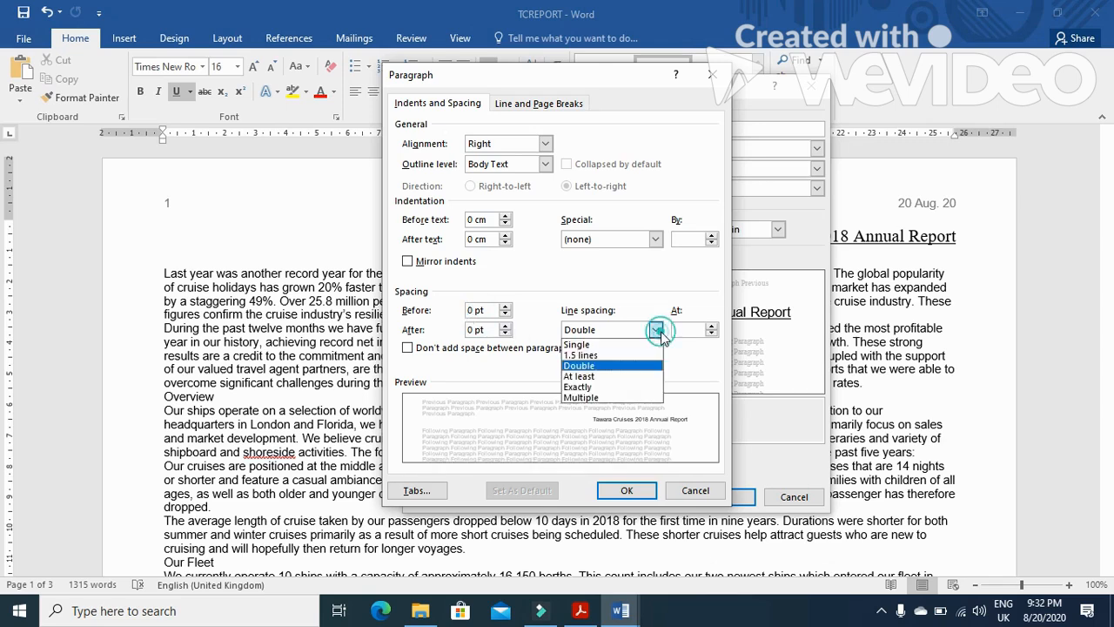
left_click(623, 346)
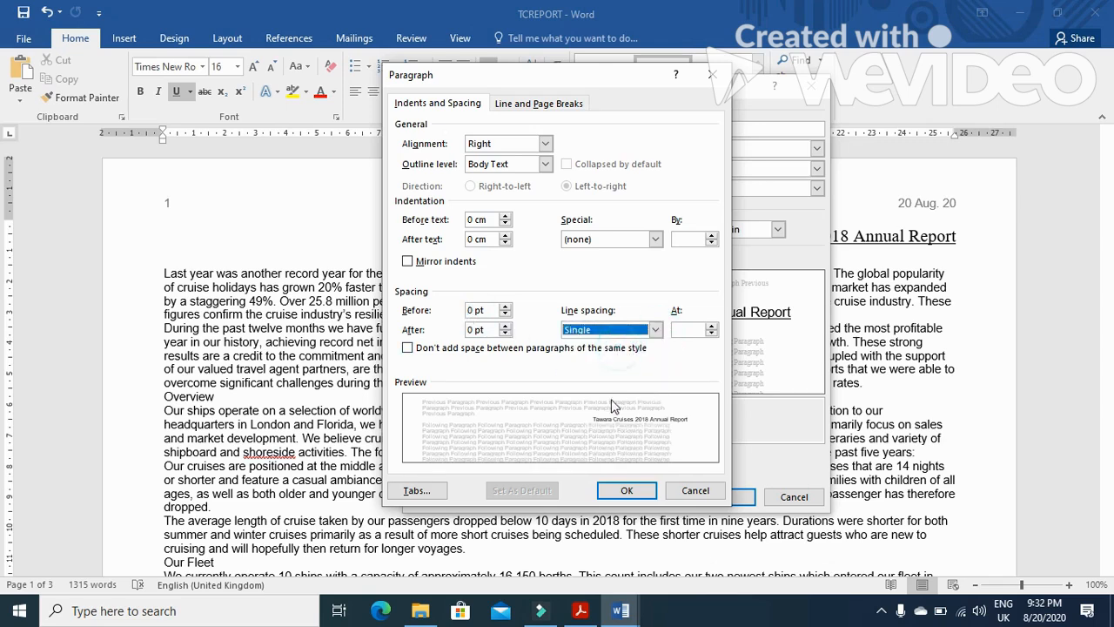
left_click(626, 491)
left_click(715, 496)
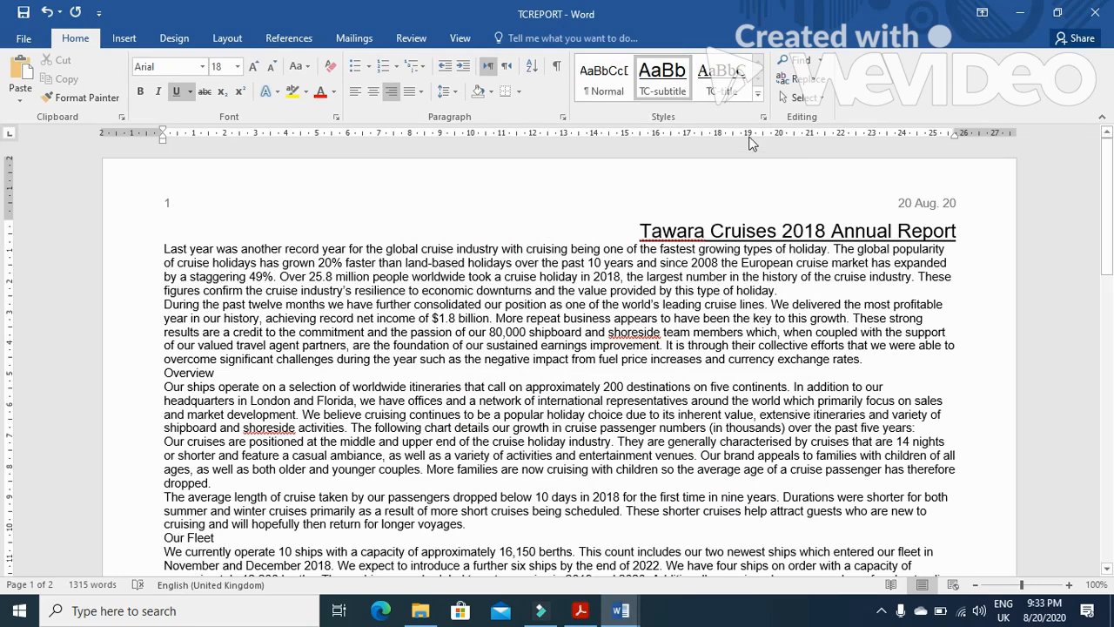
Create a new style named TC-subhead, copying the name from the exam paper, and open its full formatting settings
left_click(757, 94)
left_click(688, 112)
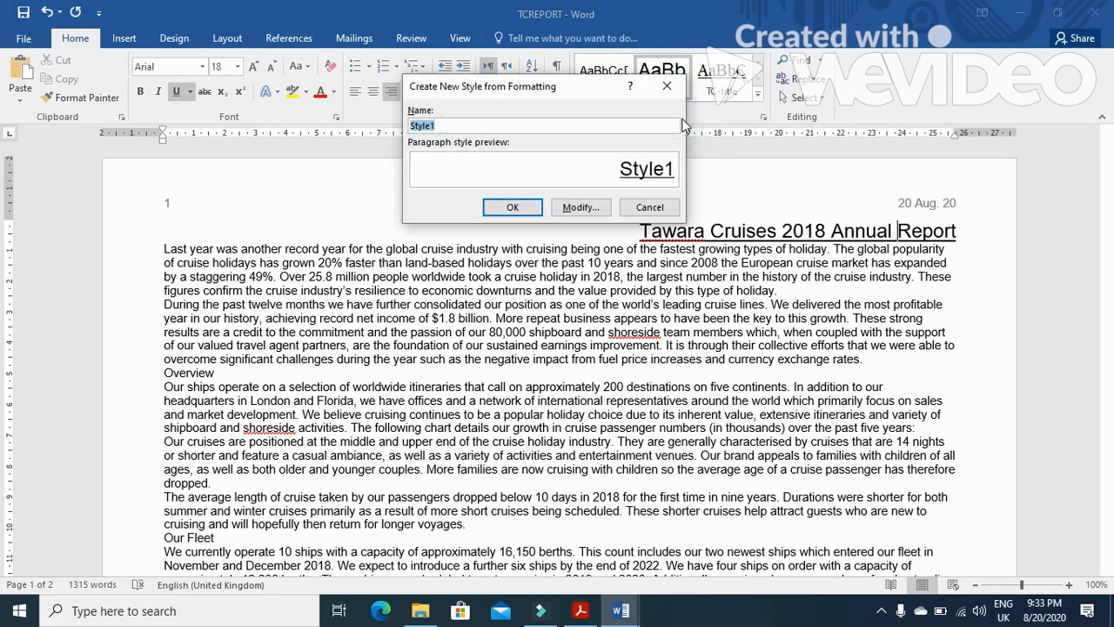
key("alt+Tab")
left_click_drag(272, 487, 174, 493)
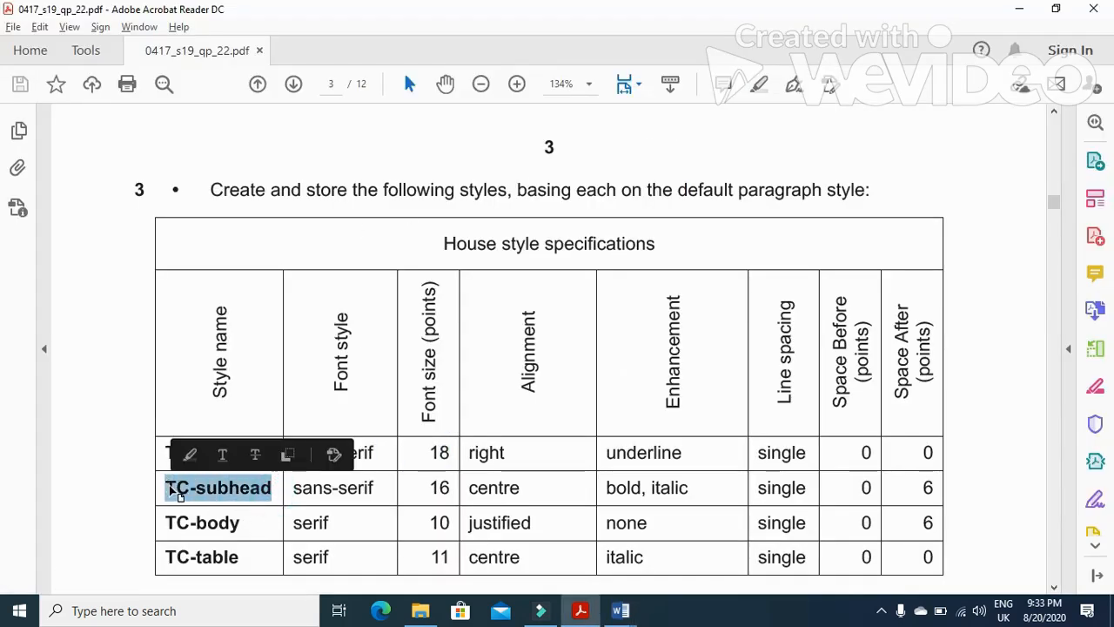
key("alt+Tab")
type("TC-subhead")
left_click(579, 207)
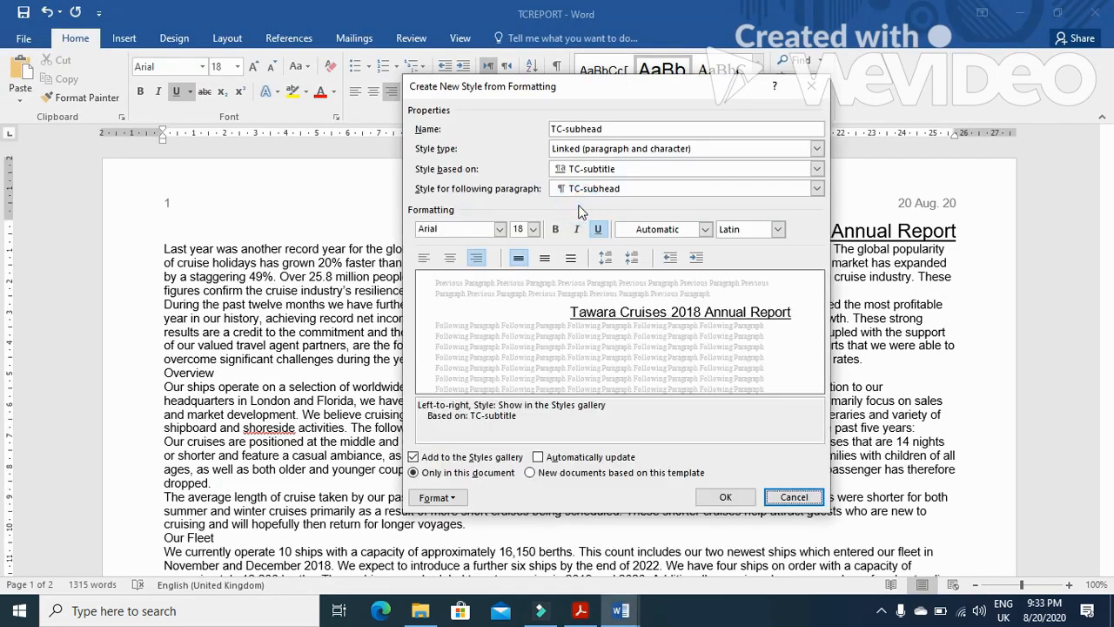
Set the TC-subhead style's font size to 16 pt and its alignment to centre
key("alt+Tab")
key("alt+Tab")
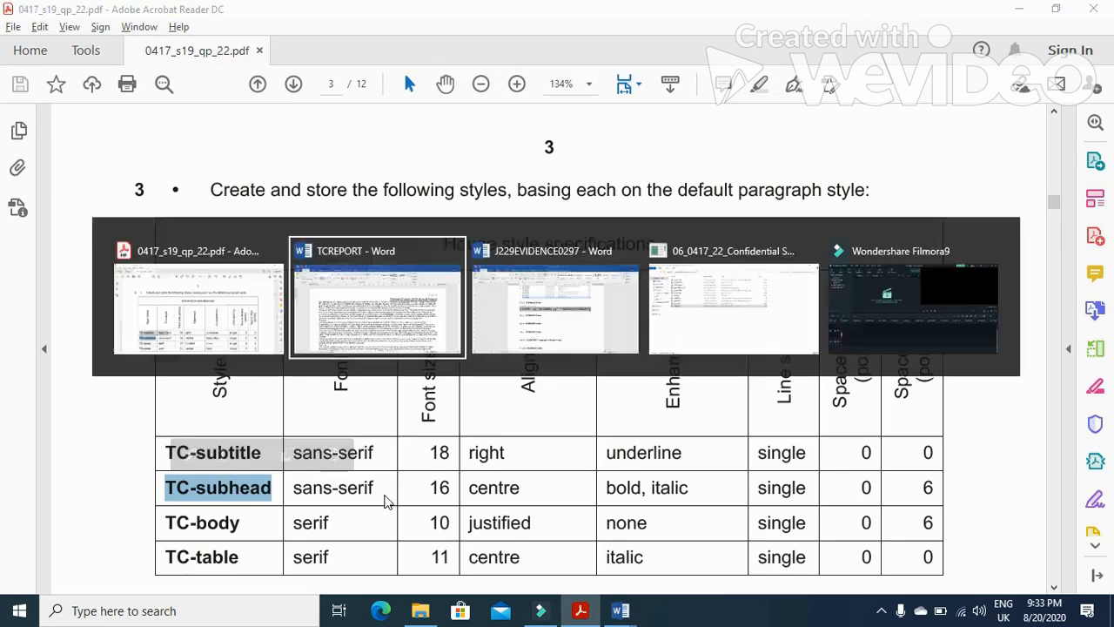
left_click(534, 230)
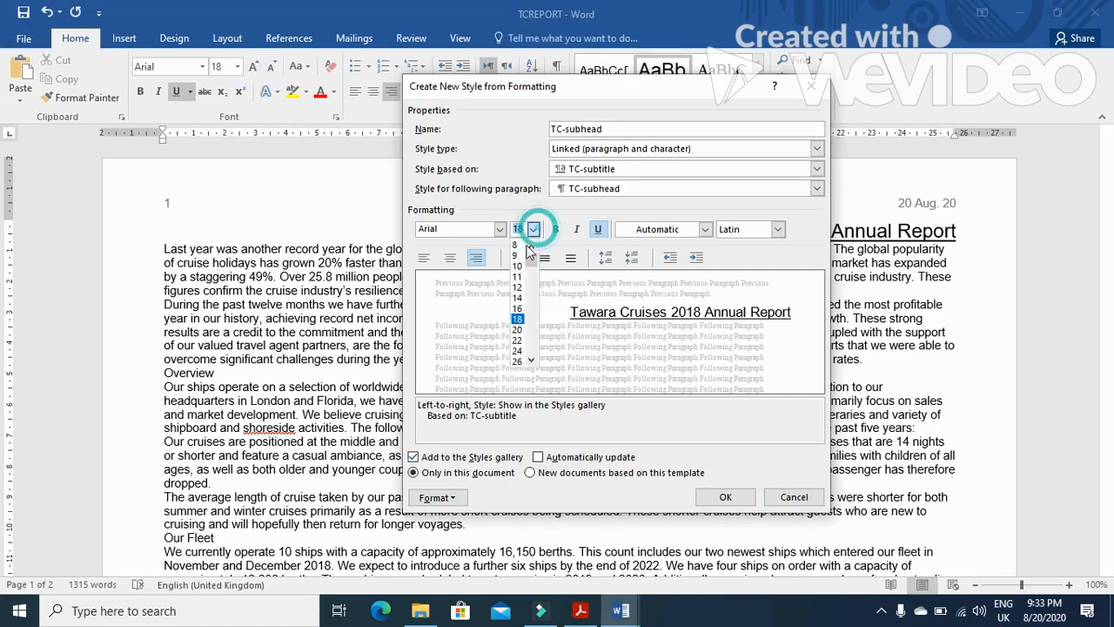
left_click(519, 310)
key("alt+Tab")
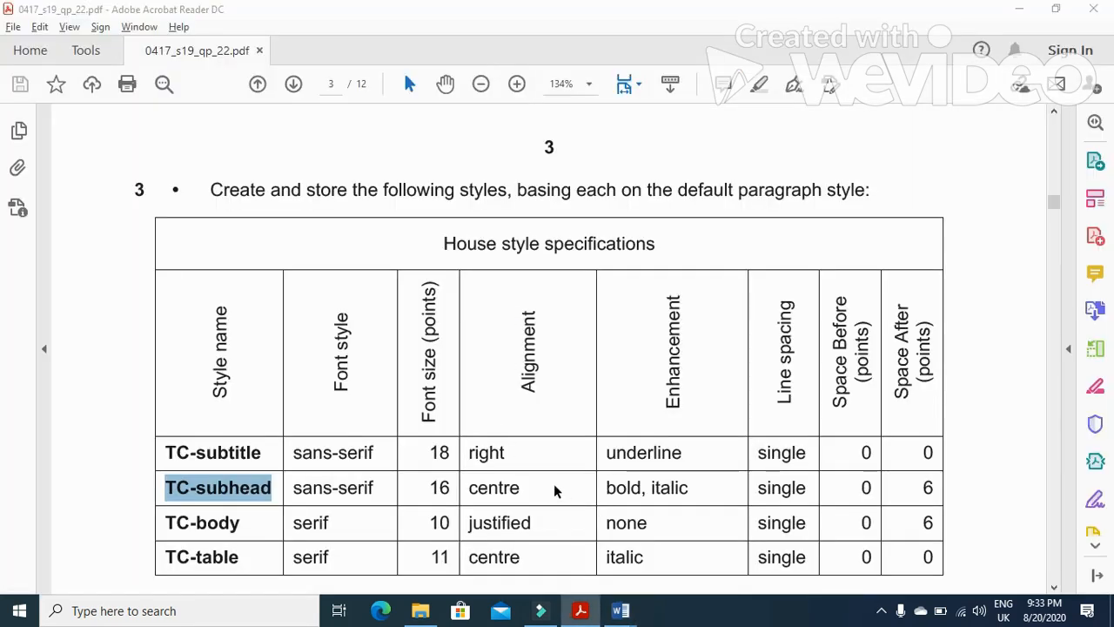
key("alt+Tab")
left_click(449, 258)
key("alt+Tab")
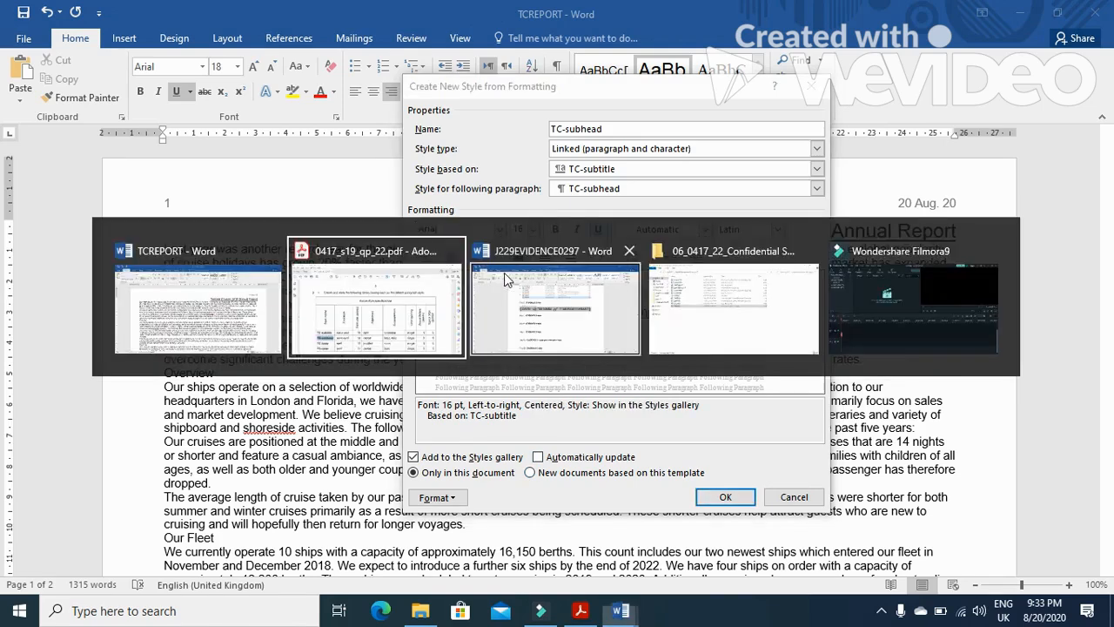
key("alt+Tab")
Make TC-subhead bold and italic and remove its underline
left_click(556, 229)
key("alt+Tab")
key("alt+Tab")
left_click(576, 229)
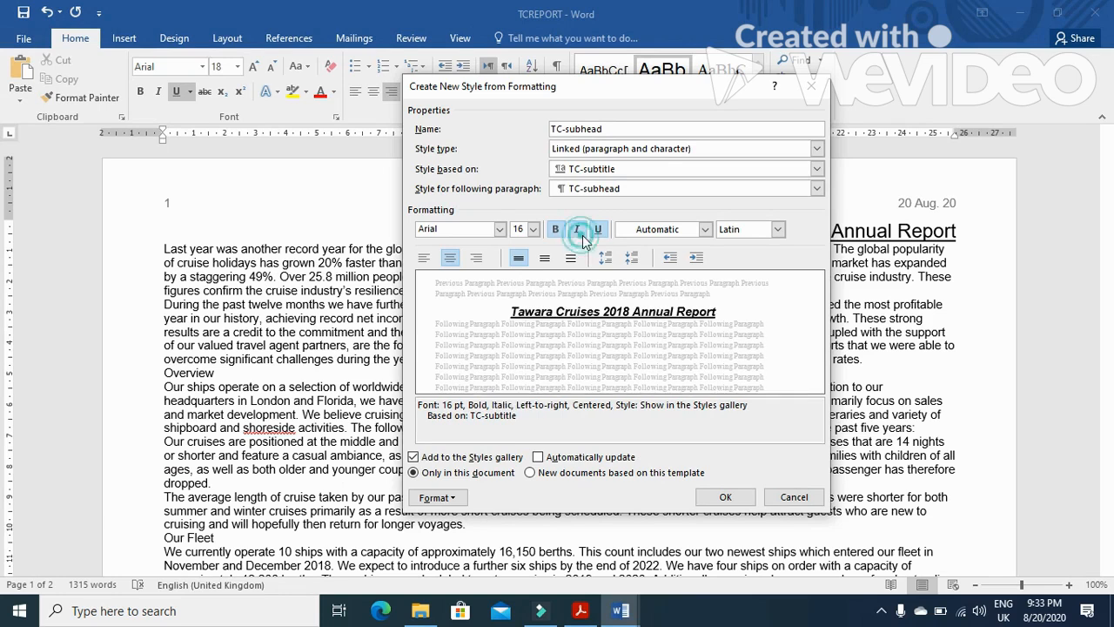
left_click(597, 229)
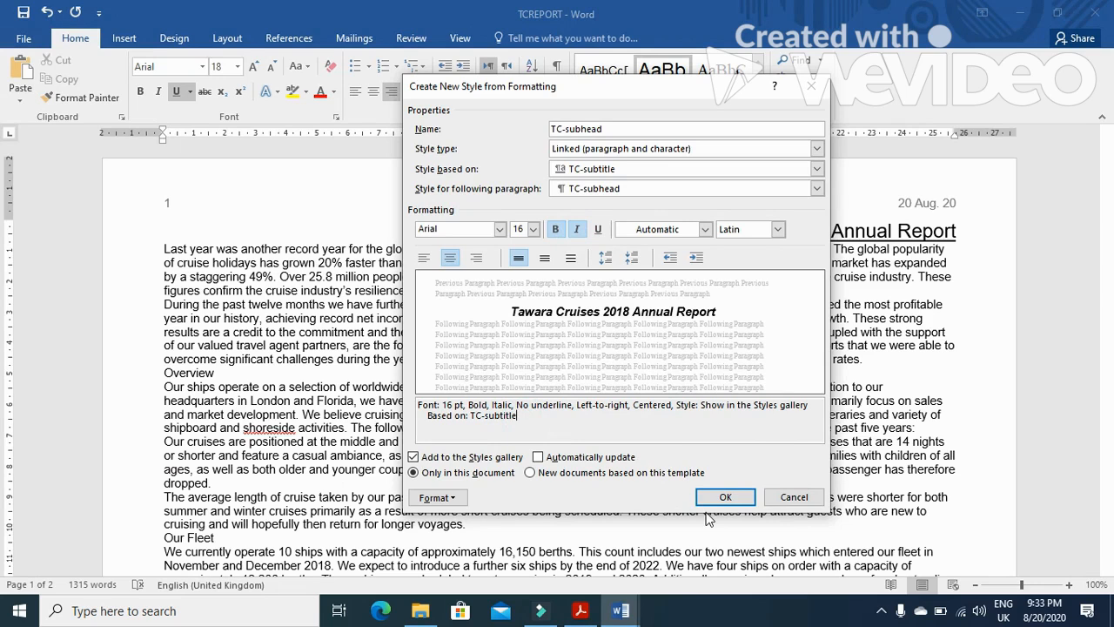
key("alt+Tab")
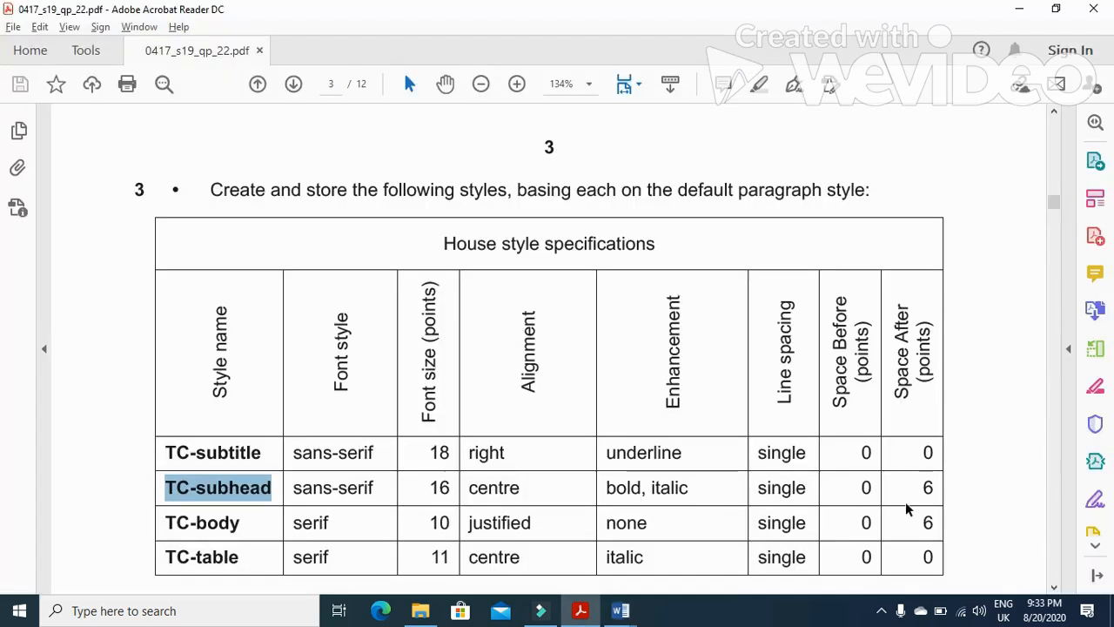
key("alt+Tab")
Set TC-subhead's space after to 6 pt and save the style
left_click(437, 497)
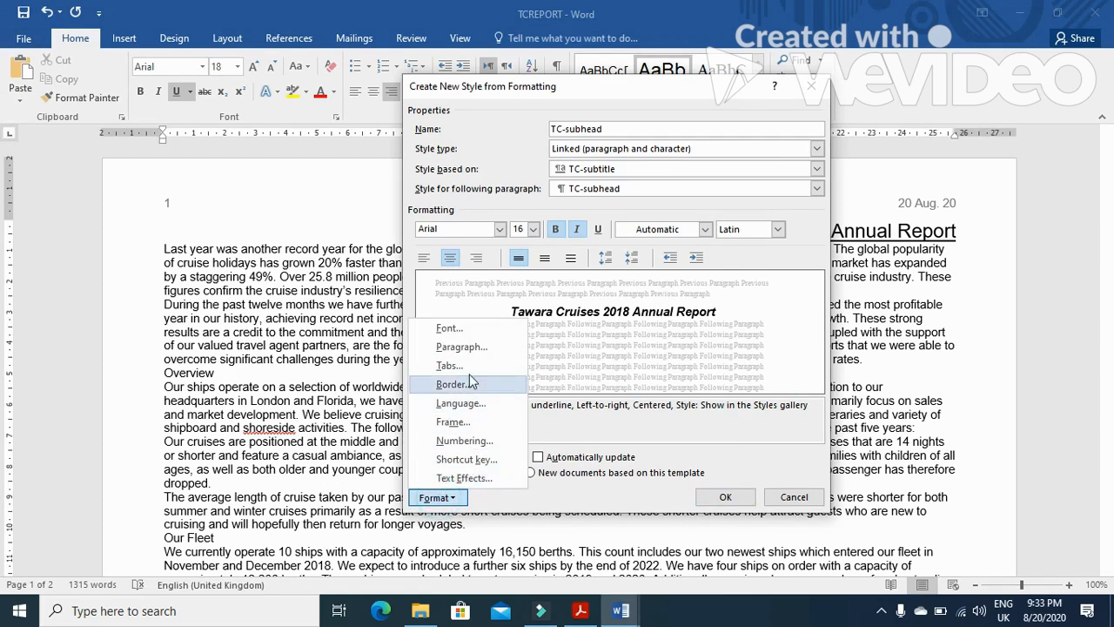
left_click(462, 346)
double_click(474, 329)
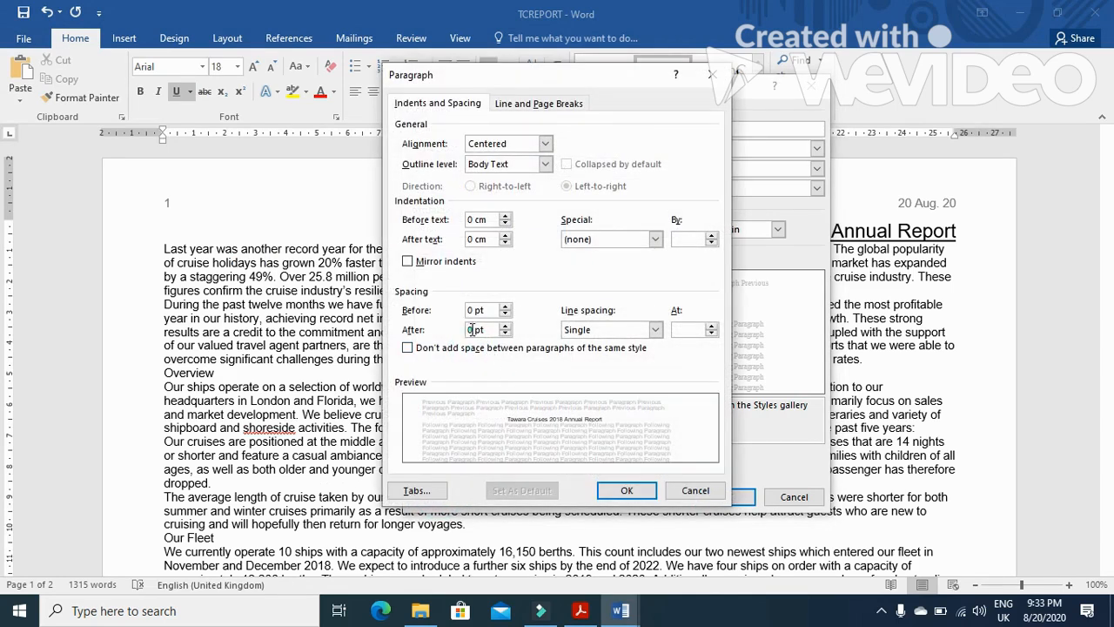
type("6")
left_click(627, 490)
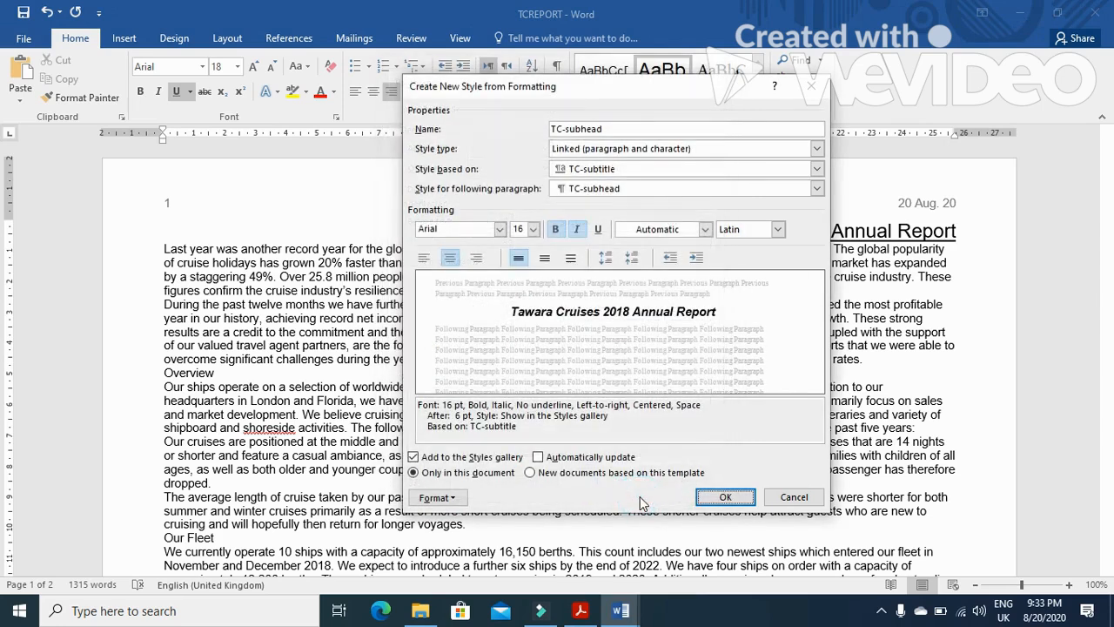
left_click(725, 496)
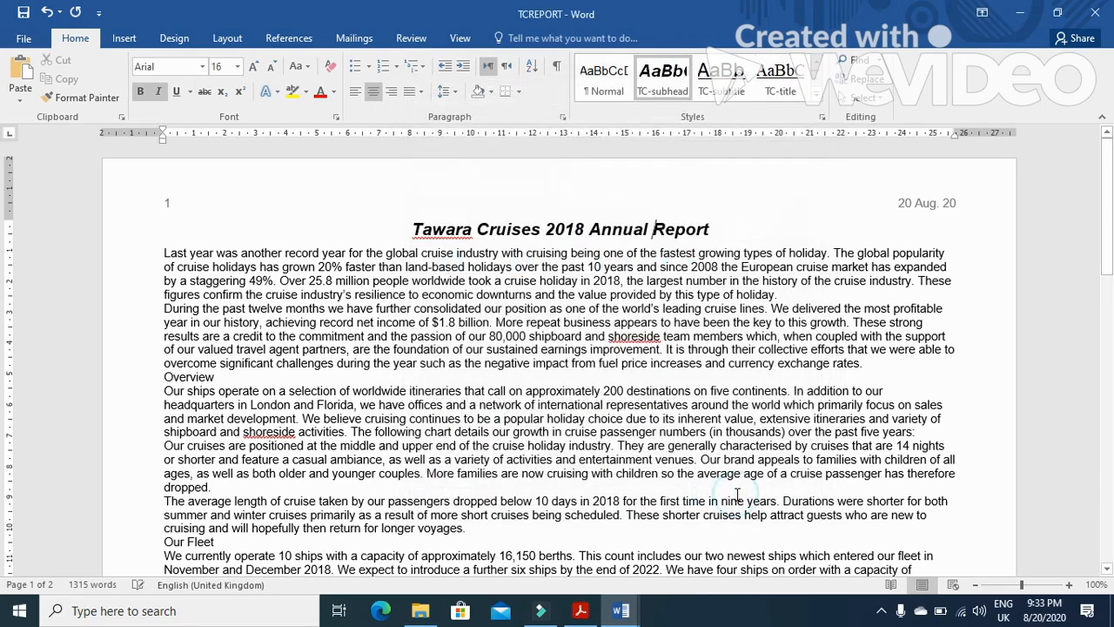
Create a new style named TC-body, copied from the exam paper, and open its full formatting settings
left_click(581, 610)
scroll(226, 567, "down", 2)
left_click(242, 455)
left_click_drag(242, 455, 174, 446)
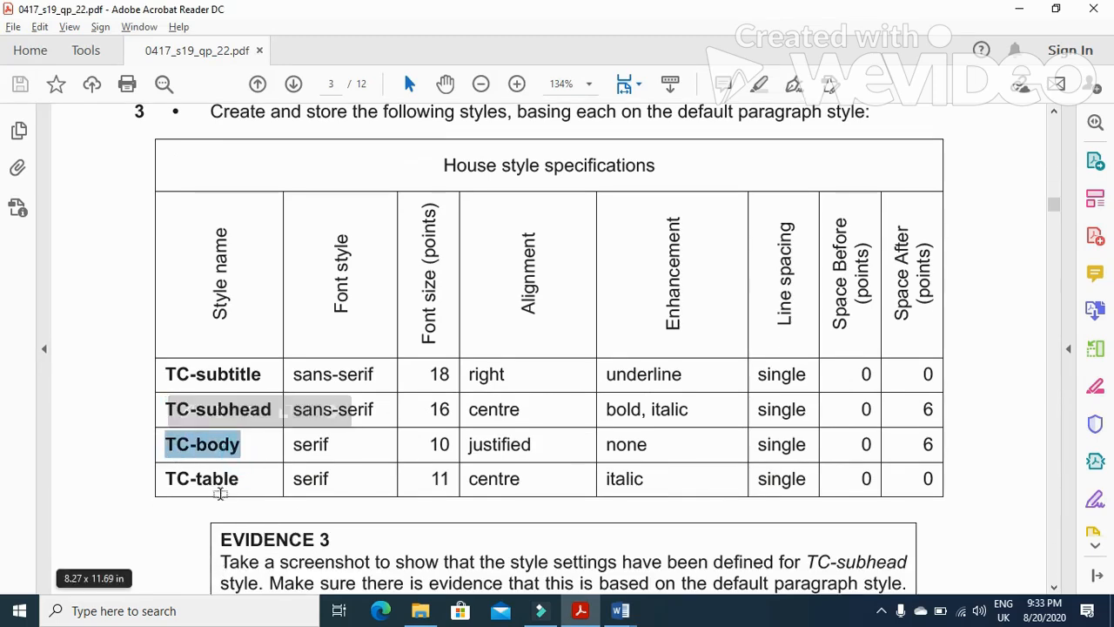
key("alt+Tab")
left_click(817, 98)
left_click(718, 112)
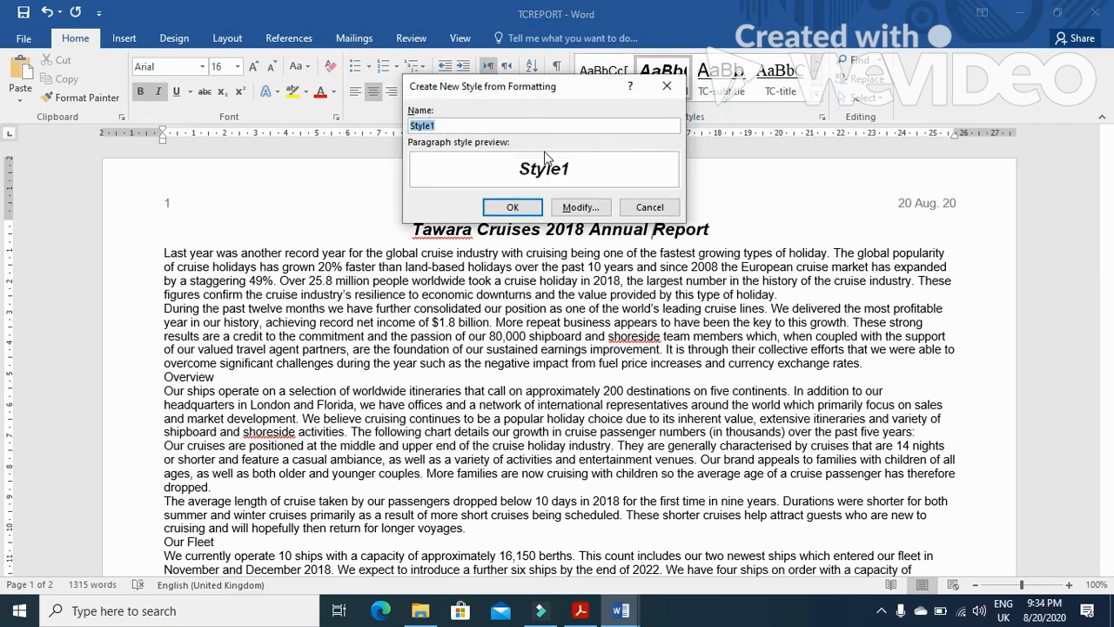
left_click(582, 207)
Set TC-body's font to Times New Roman at 10 pt and remove bold and italic
left_click(501, 229)
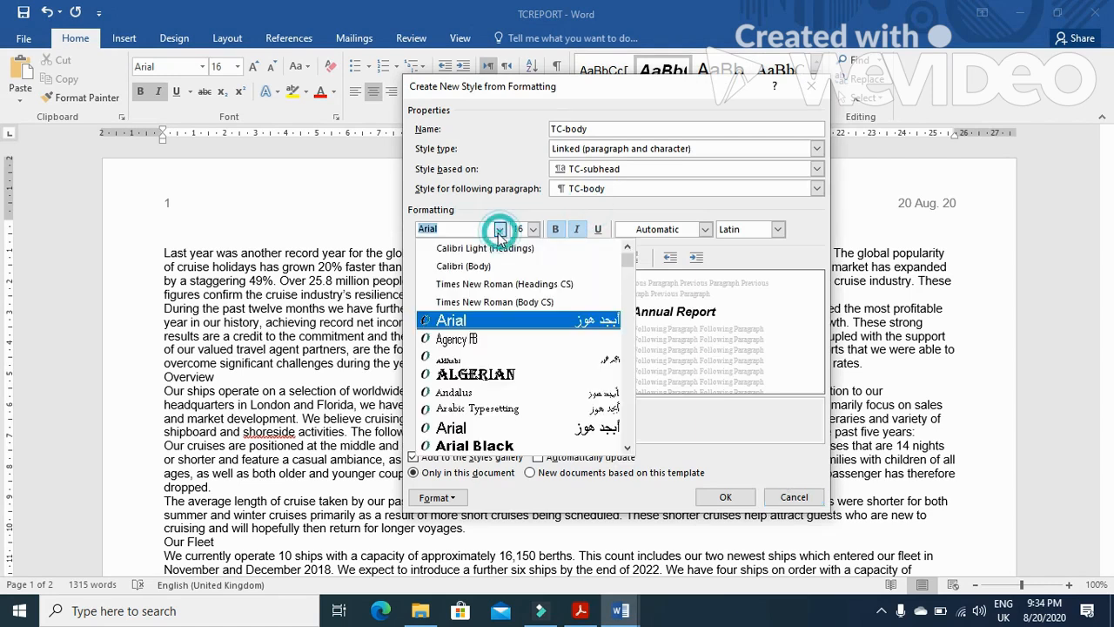
left_click(477, 296)
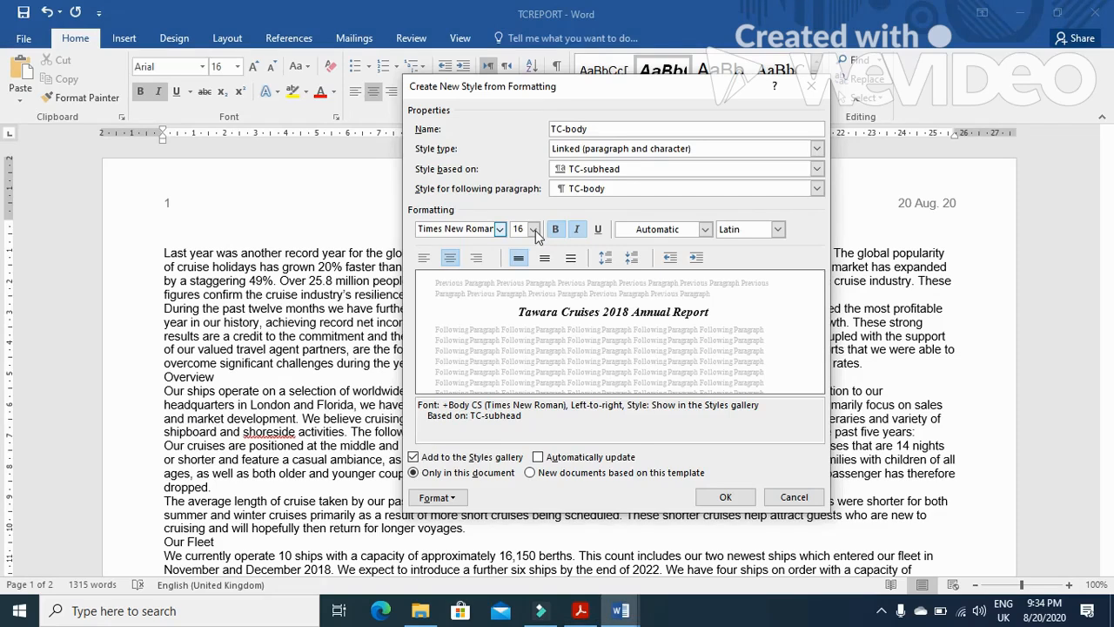
left_click(535, 234)
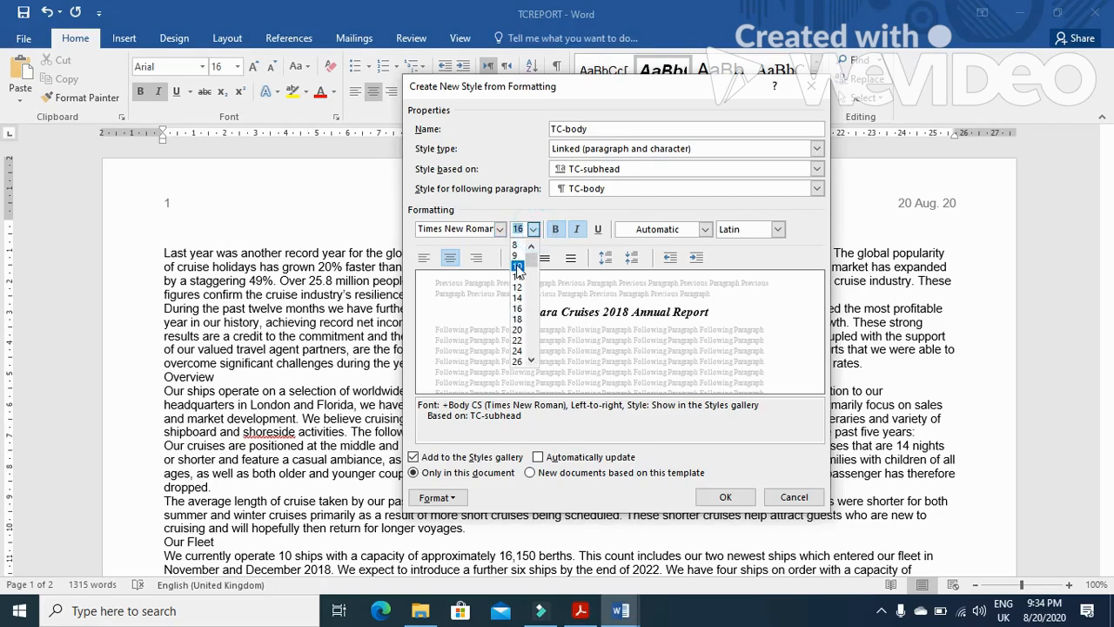
left_click(517, 268)
left_click(555, 229)
left_click(576, 229)
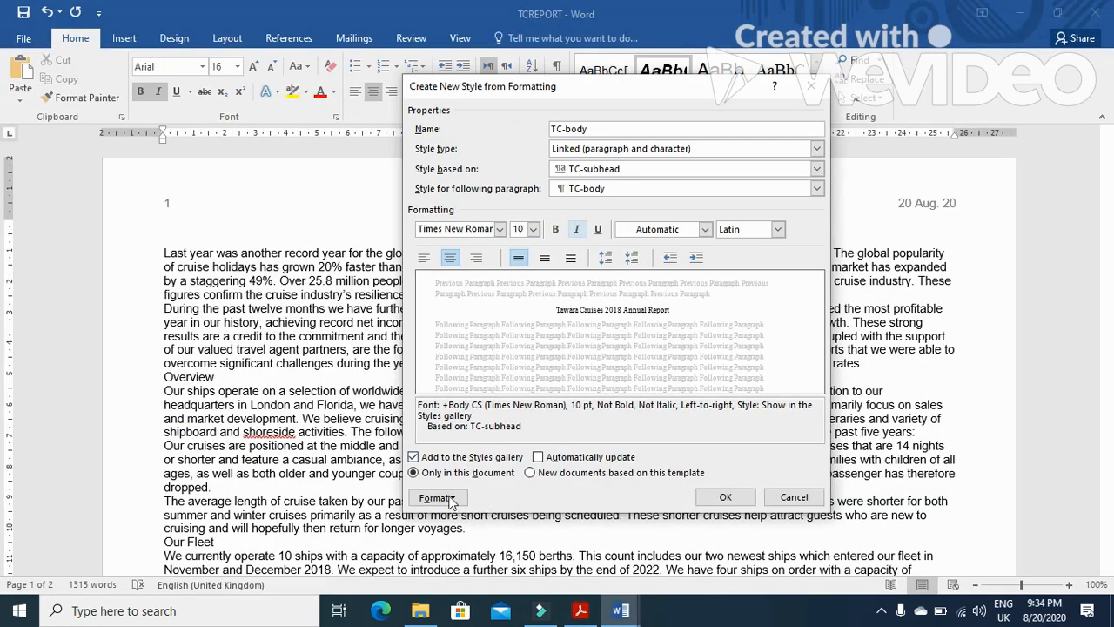
Set TC-body's paragraph alignment to justified and save the style
left_click(450, 500)
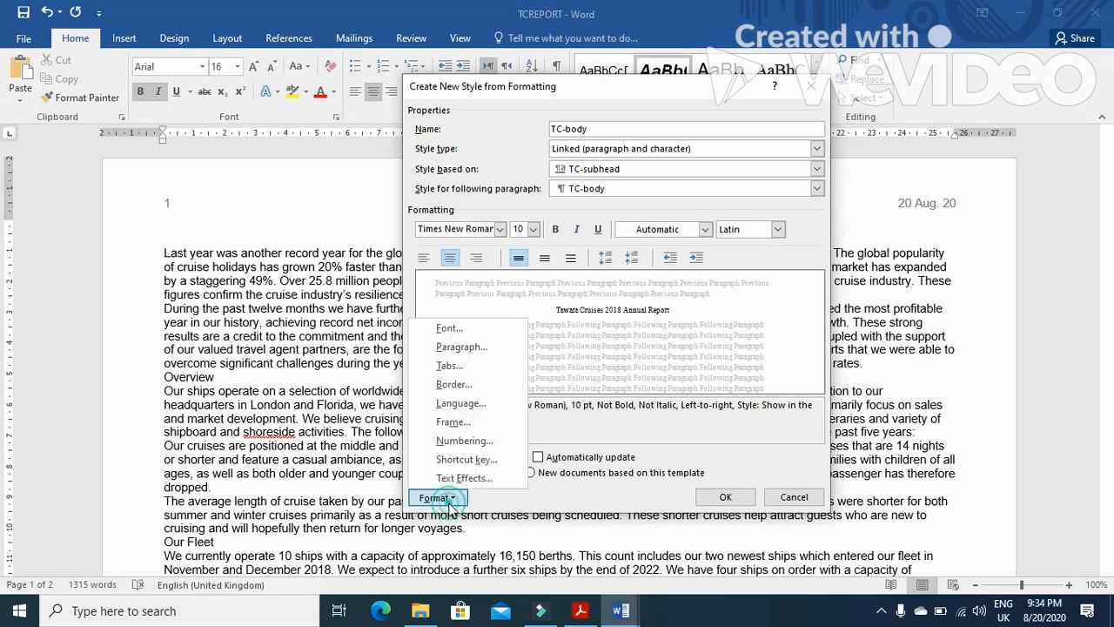
left_click(469, 348)
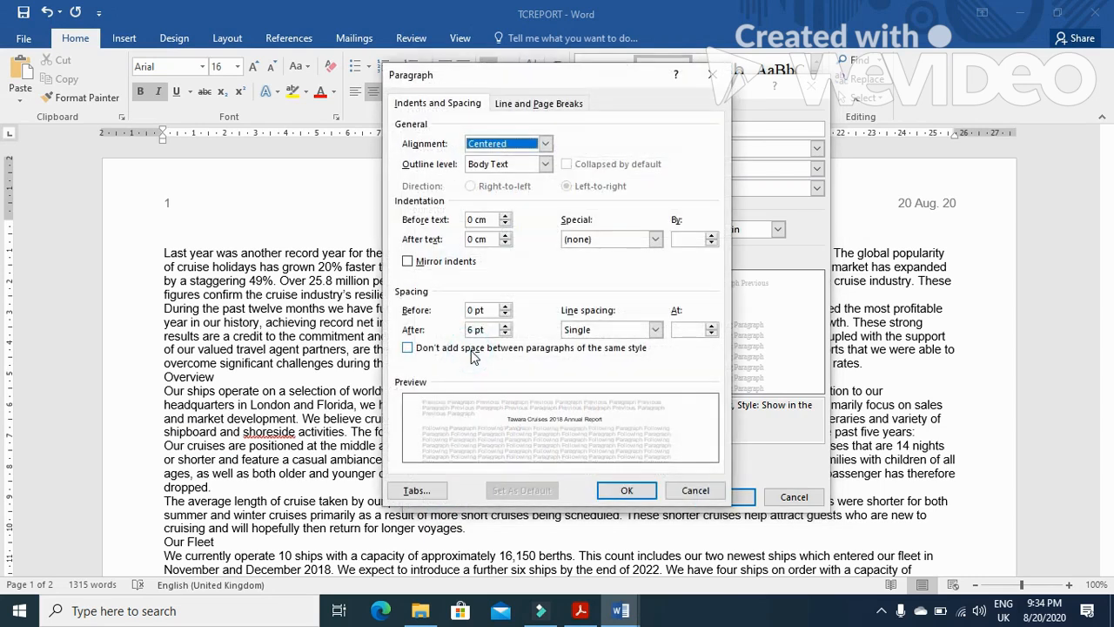
left_click(545, 143)
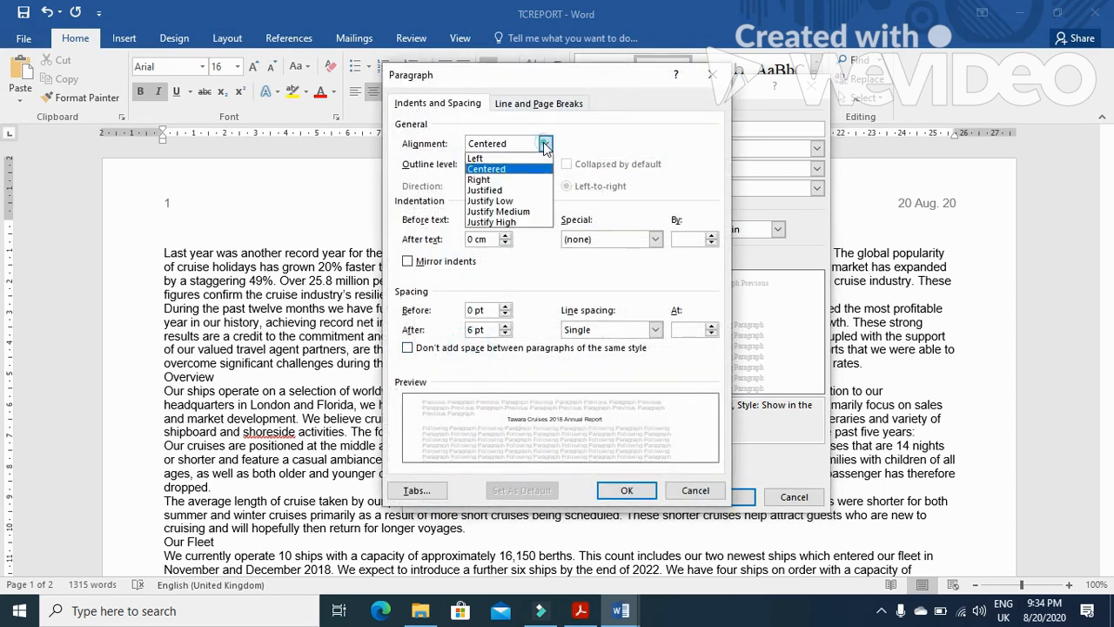
left_click(515, 189)
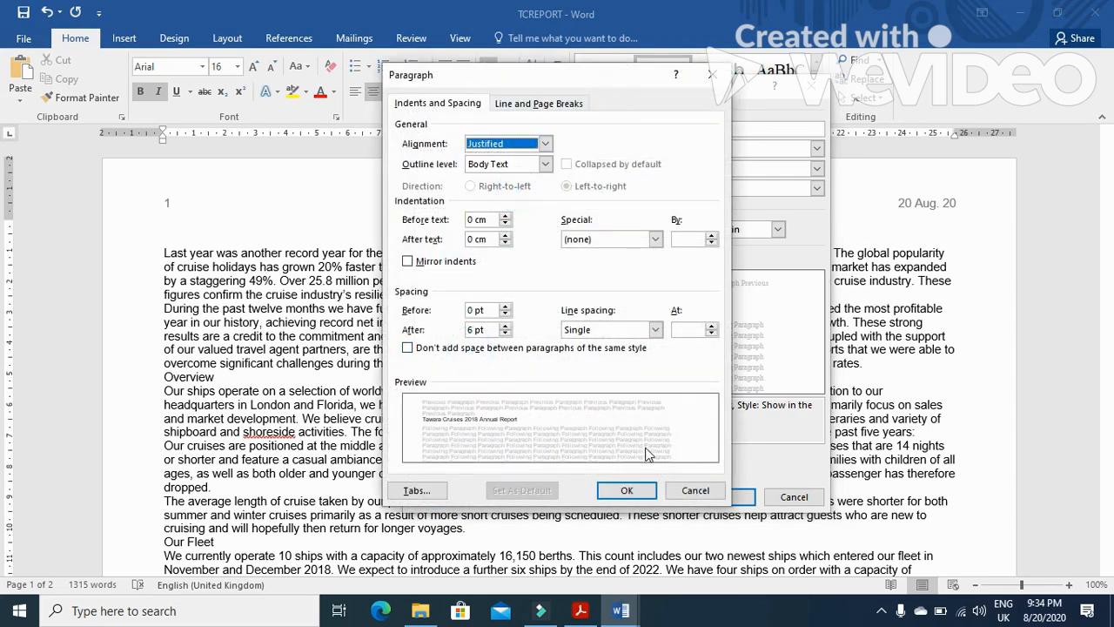
left_click(627, 490)
left_click(723, 497)
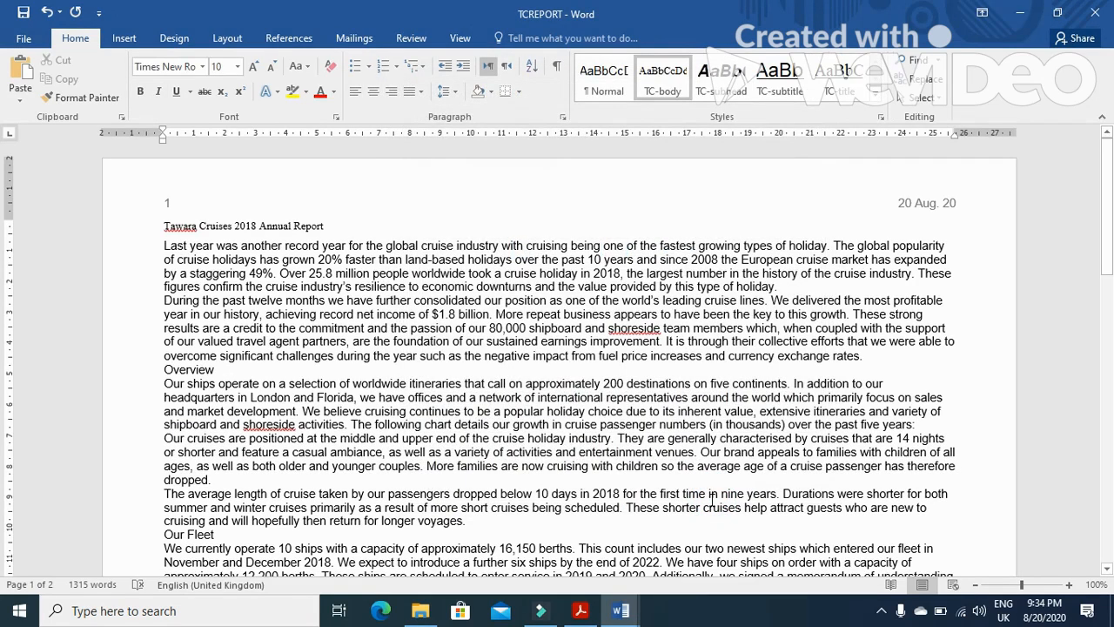
Create a new style named TC-table, copied from the exam paper, and open its full formatting settings
key("alt+Tab")
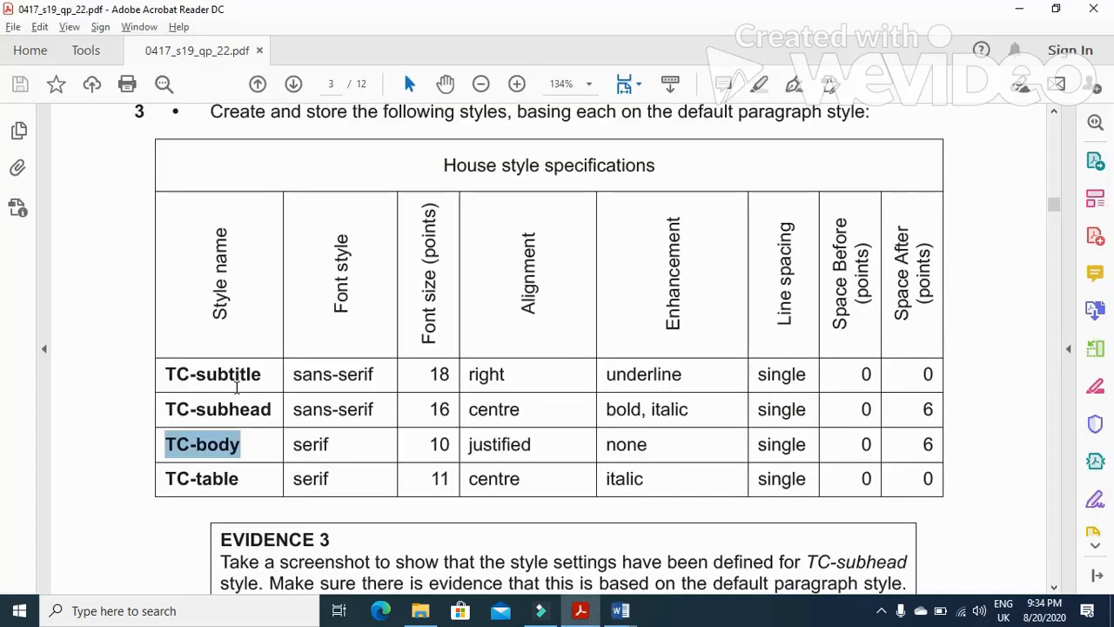
left_click_drag(238, 477, 162, 479)
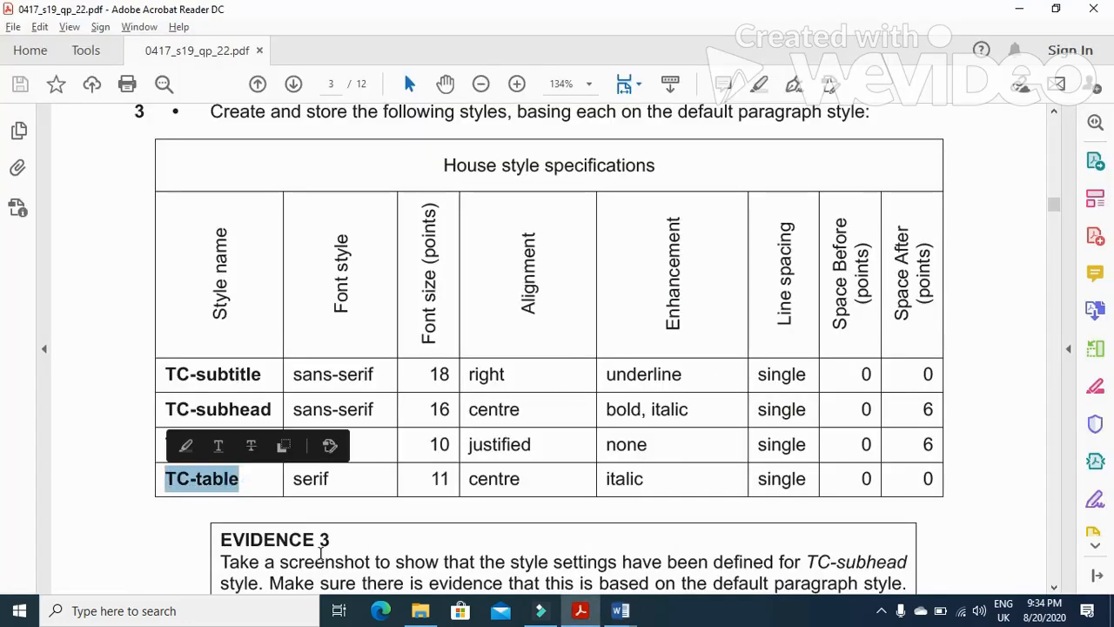
key("alt+Tab")
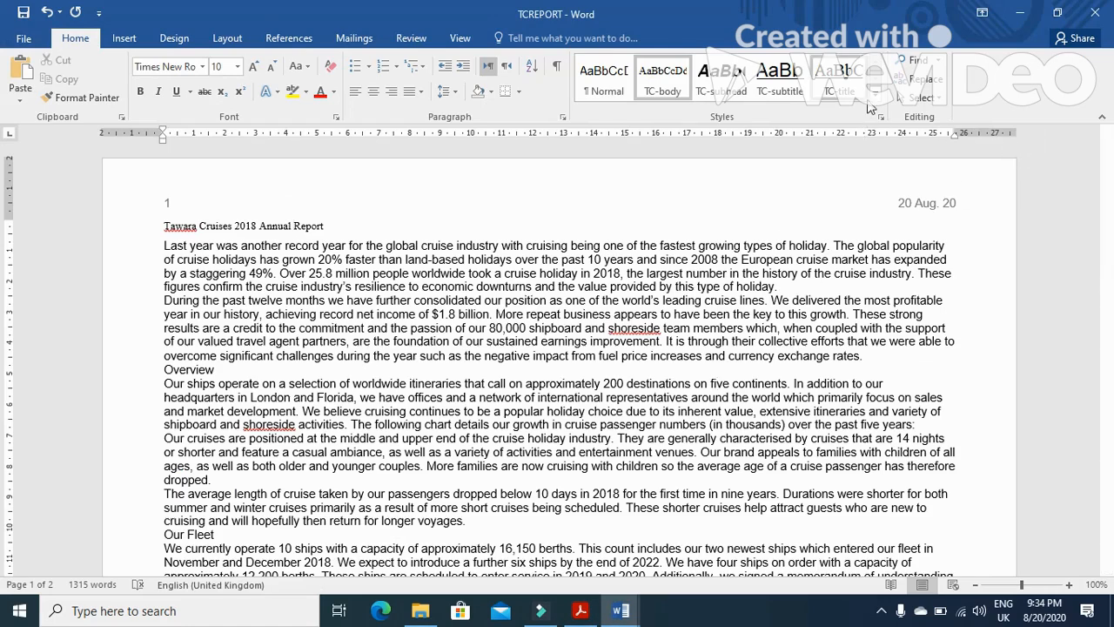
left_click(875, 97)
left_click(727, 111)
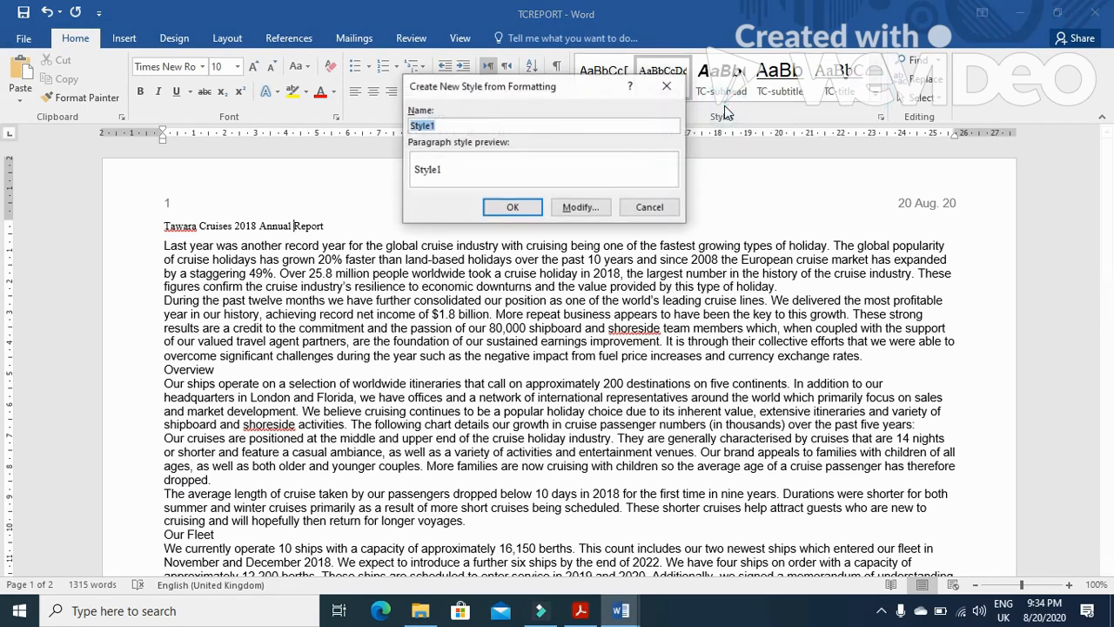
type("TC-table")
left_click(604, 207)
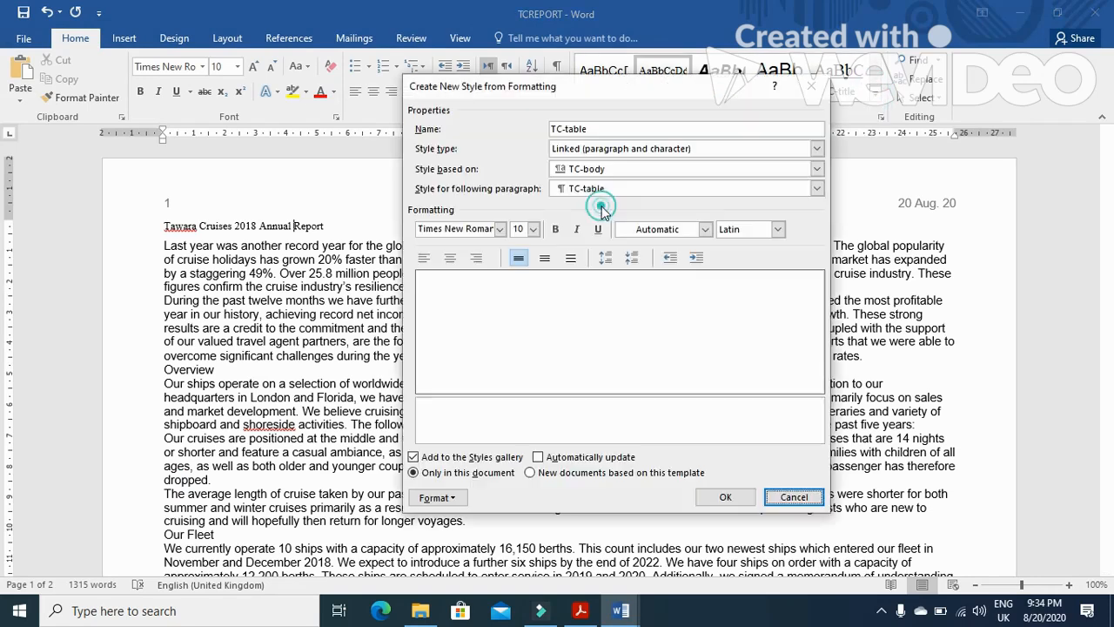
Set TC-table's font size to 11 pt, centre its alignment and make it italic
key("alt+Tab")
key("alt+Tab")
left_click(532, 229)
left_click(516, 275)
key("alt+Tab")
key("alt+Tab")
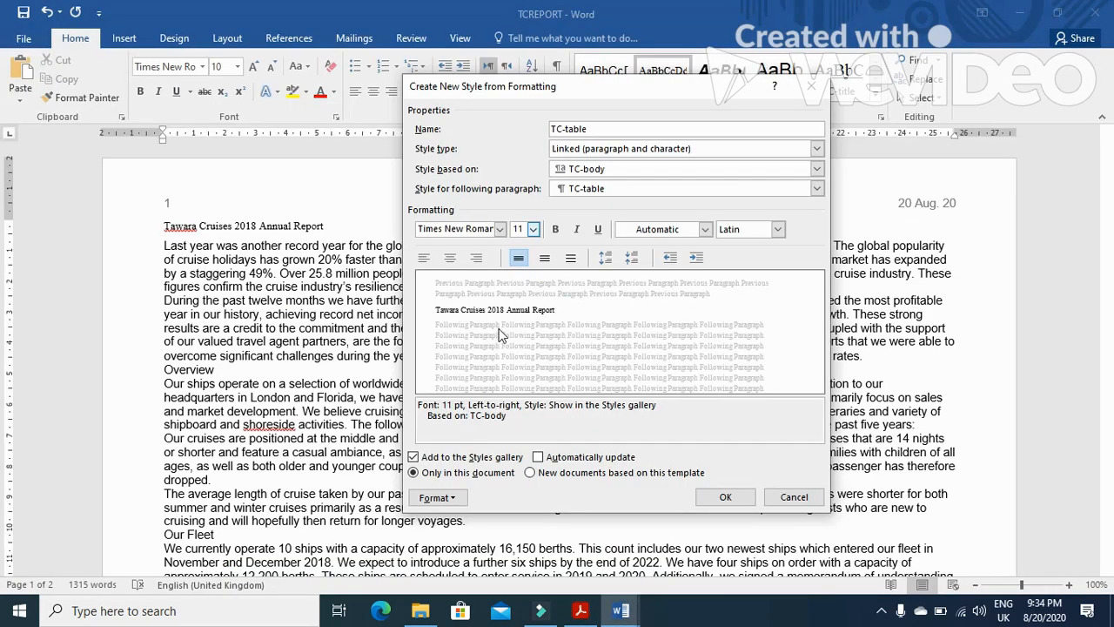
left_click(455, 258)
left_click(576, 229)
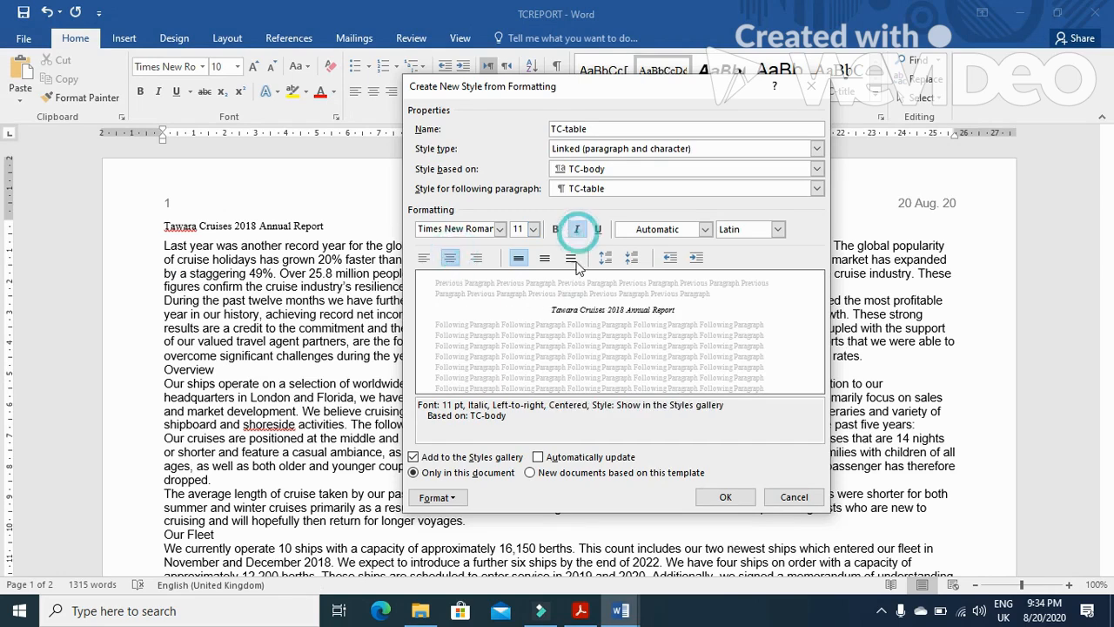
Set TC-table's paragraph space after to 0 pt and save the style
key("alt+Tab")
key("alt+Tab")
left_click(439, 497)
left_click(479, 348)
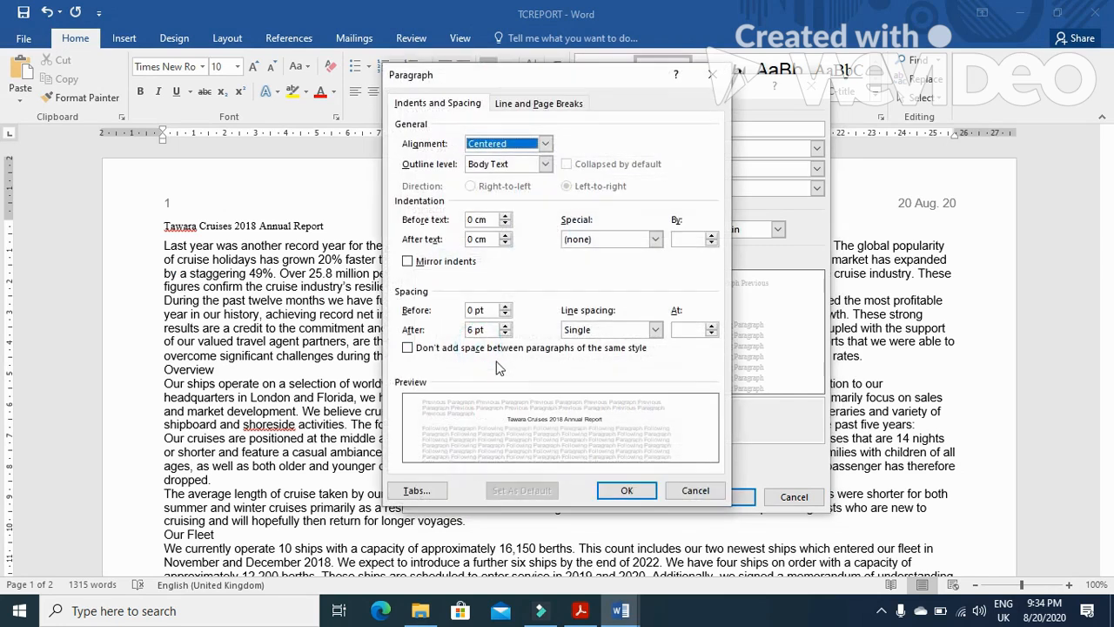
left_click_drag(476, 327, 465, 328)
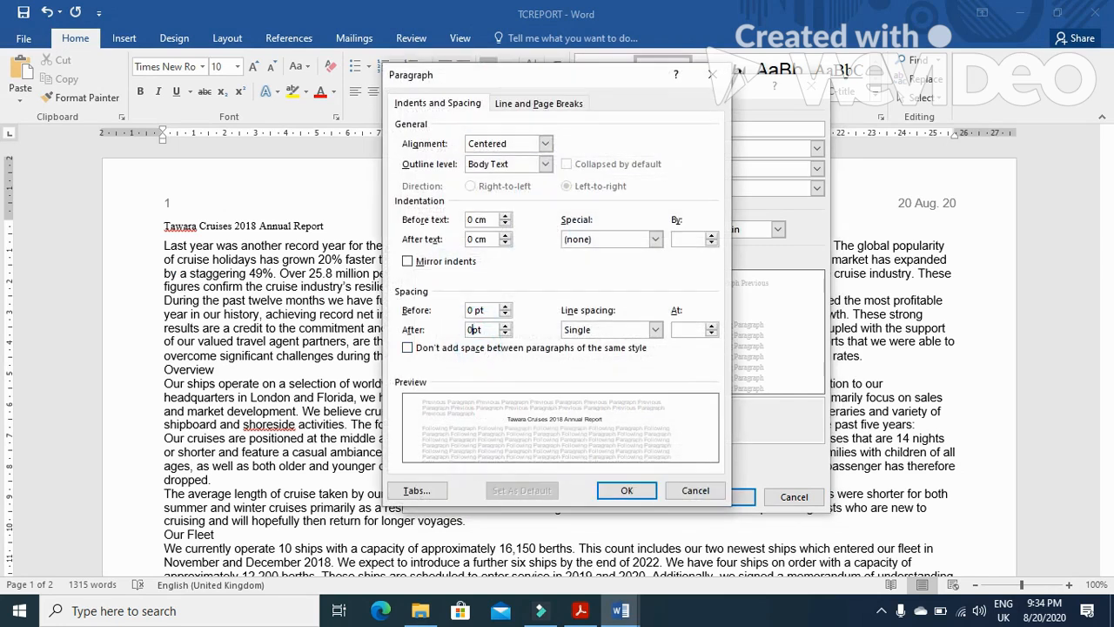
left_click(628, 491)
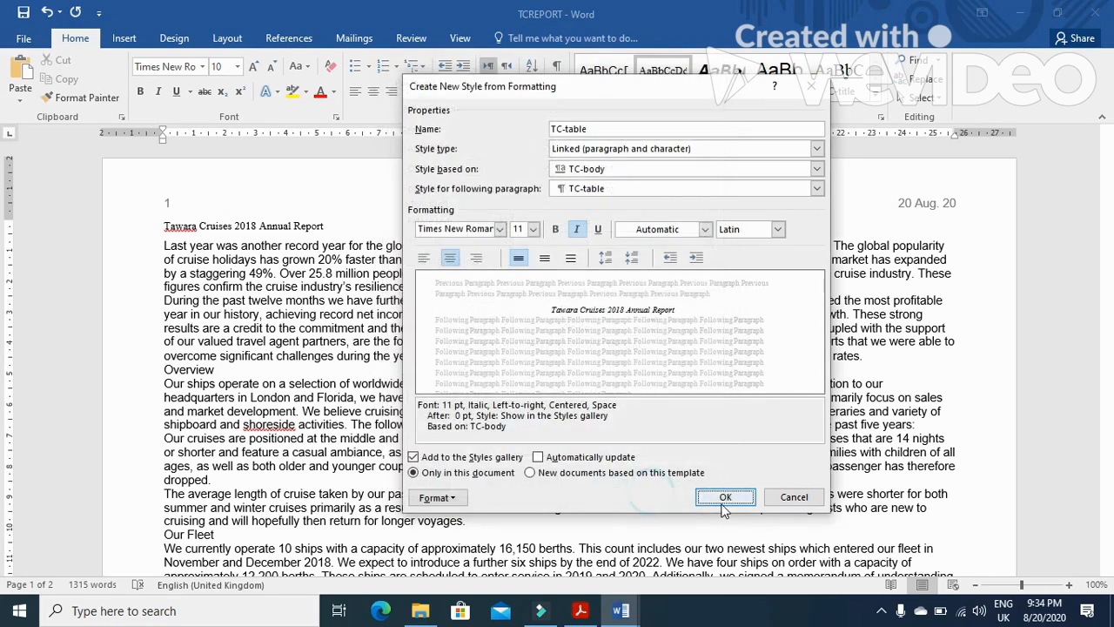
left_click(721, 497)
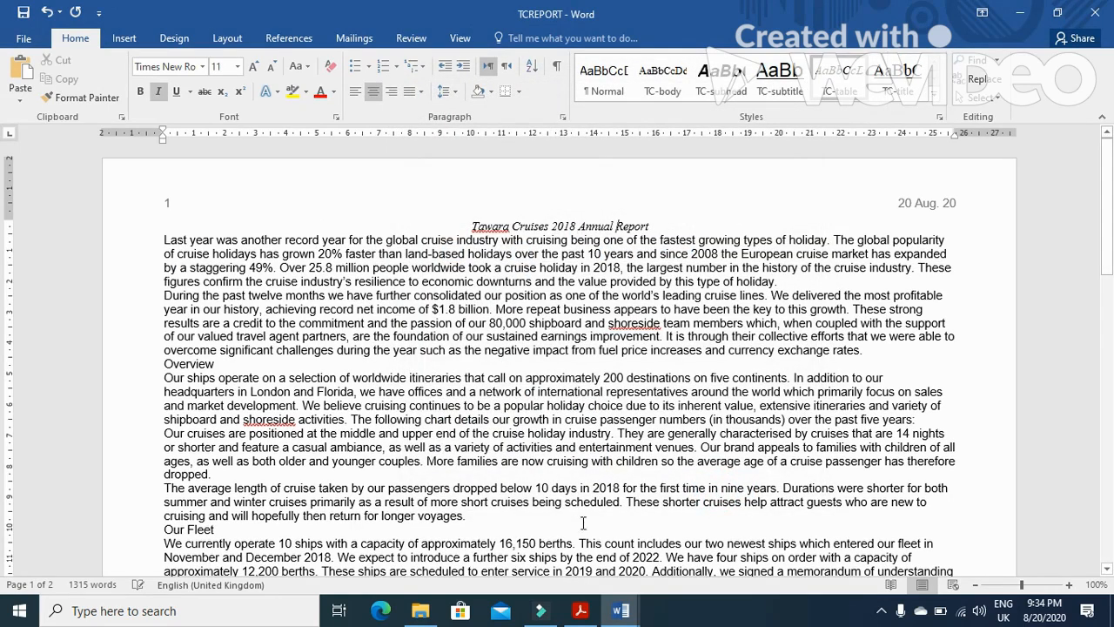
Check the Evidence 3 requirement and open TC-subhead's style settings to capture them in a screenshot
left_click(580, 610)
scroll(305, 435, "down", 3)
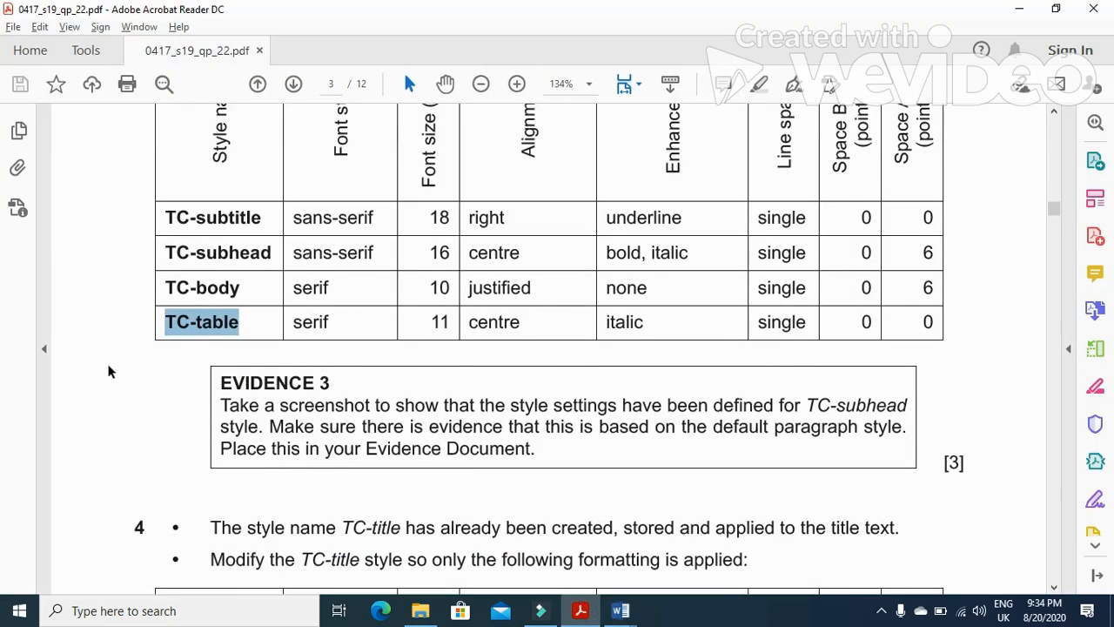
left_click_drag(807, 406, 905, 403)
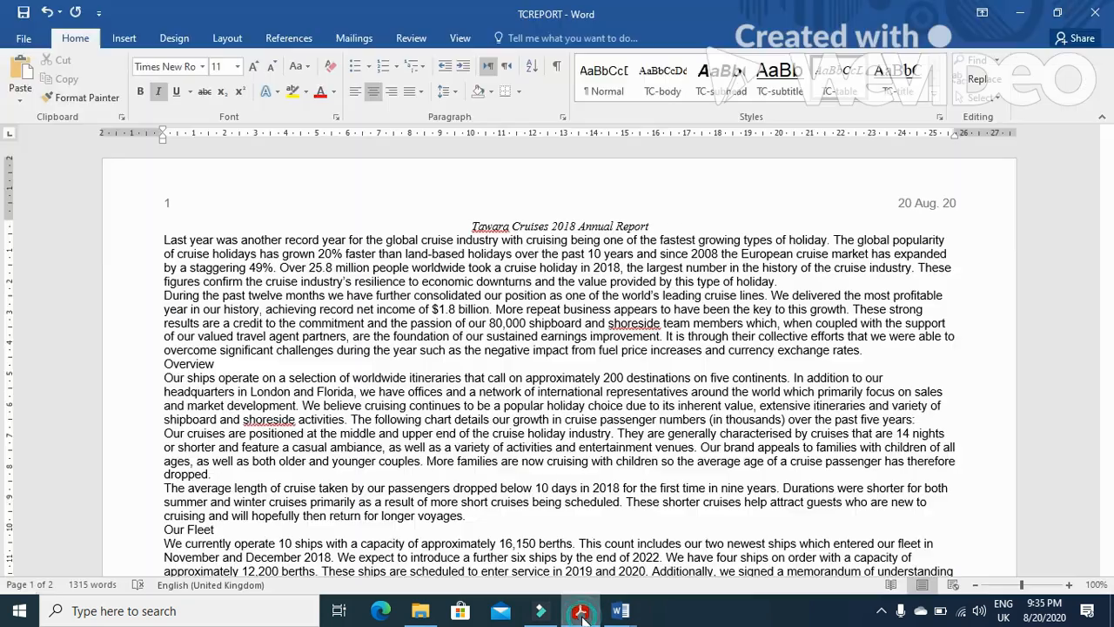
left_click(620, 610)
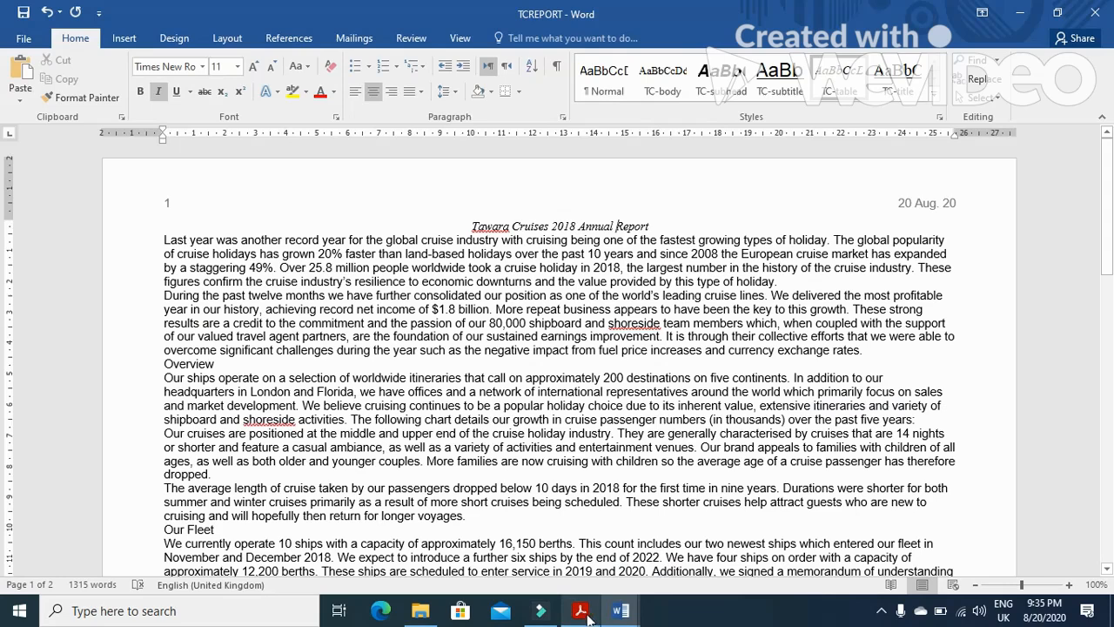
right_click(731, 85)
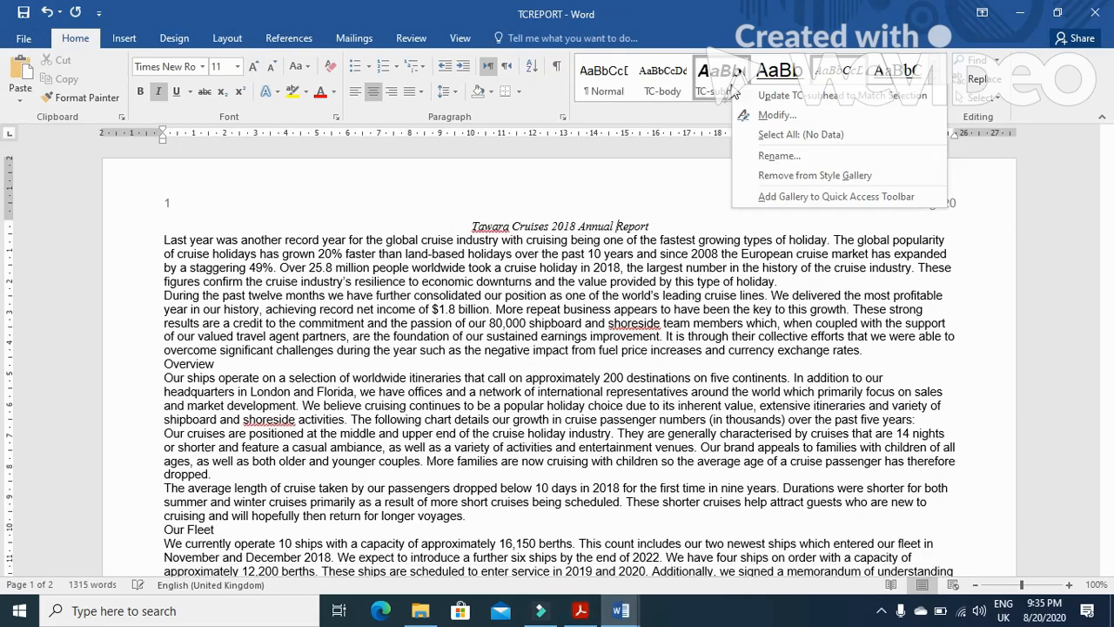
left_click(766, 116)
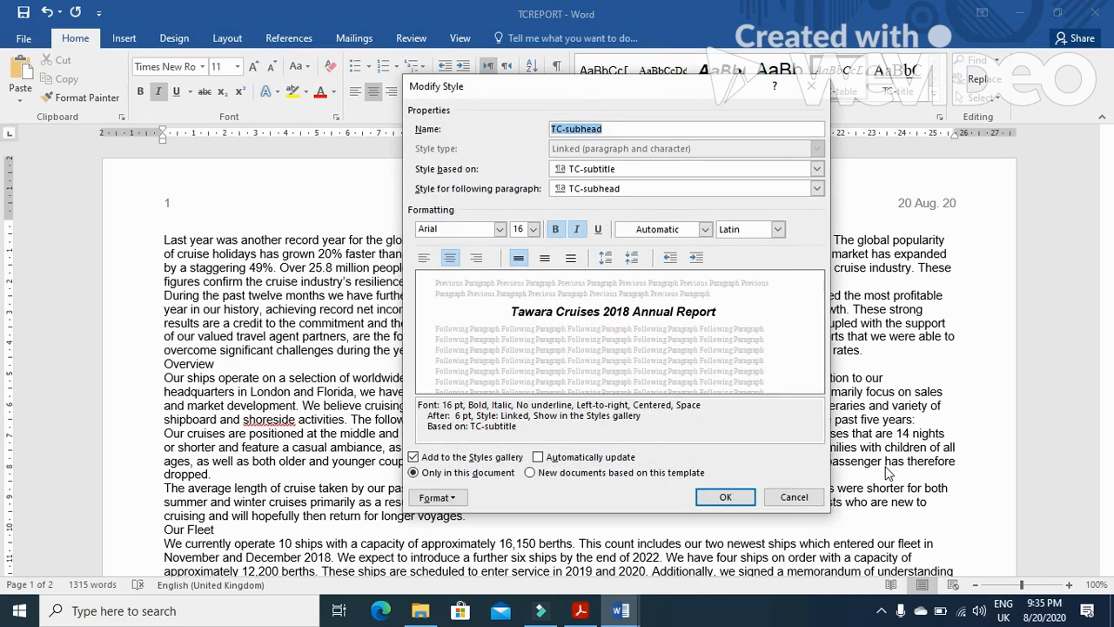
left_click(720, 497)
Paste the screenshot into the evidence document under Step 3 - EVIDENCE 3
mouse_move(614, 613)
left_click(557, 562)
left_click(376, 367)
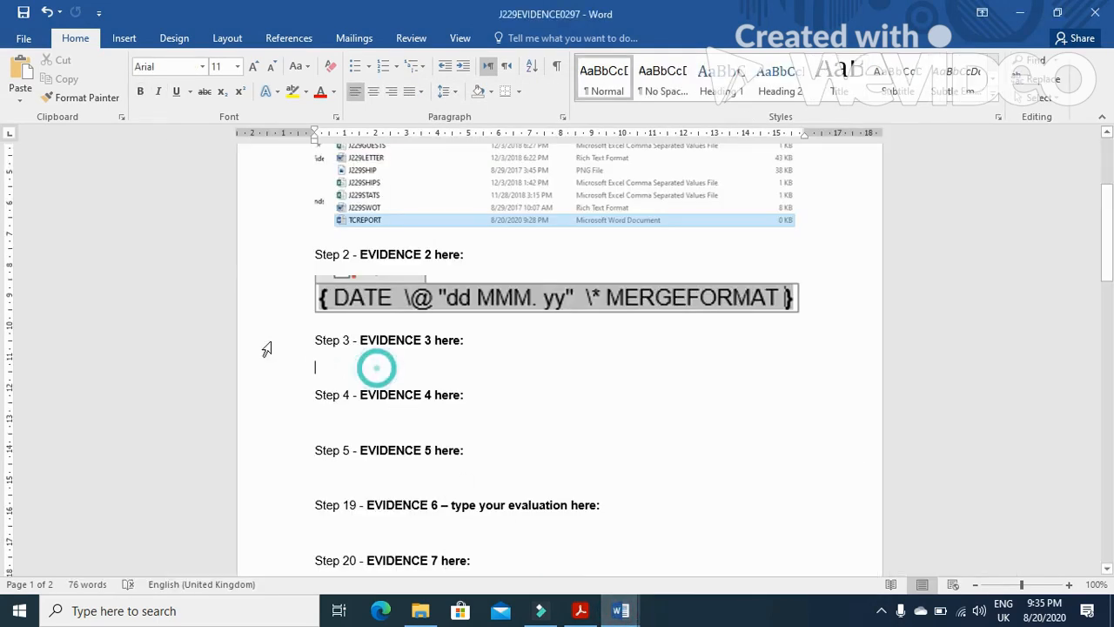
left_click(19, 83)
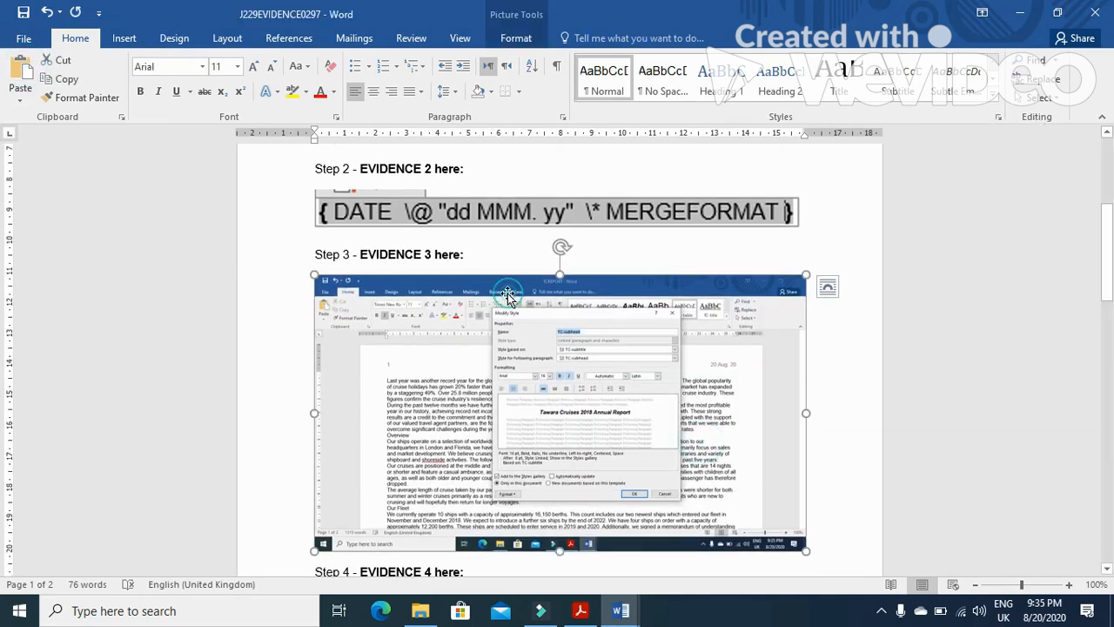
Crop the pasted screenshot down to the Modify Style dialog and enlarge it
left_click(522, 40)
left_click(959, 85)
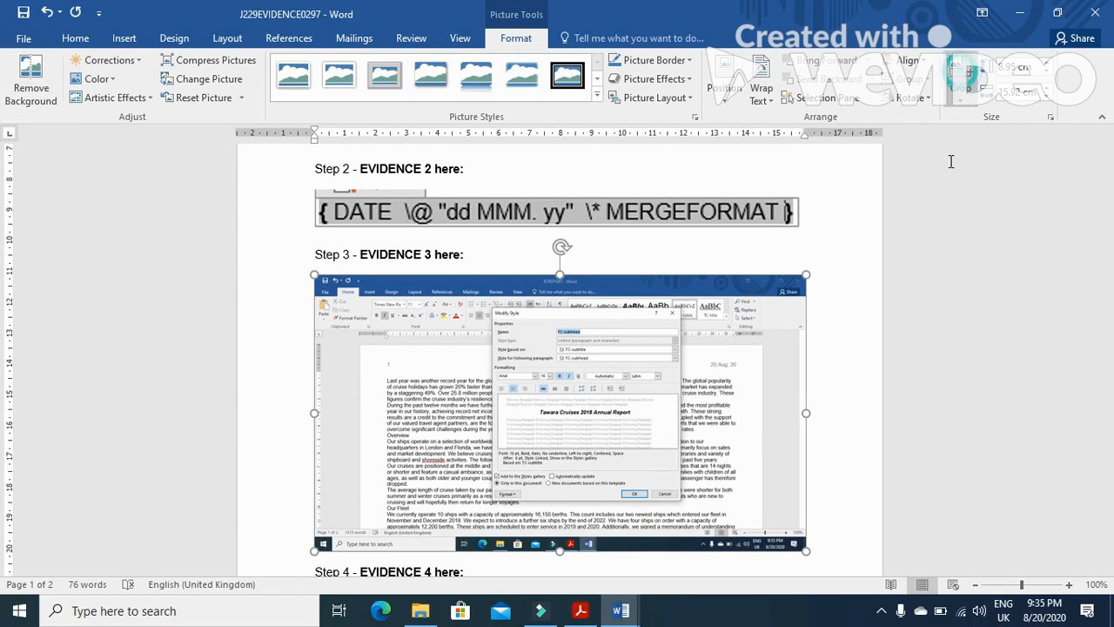
left_click_drag(801, 544, 677, 498)
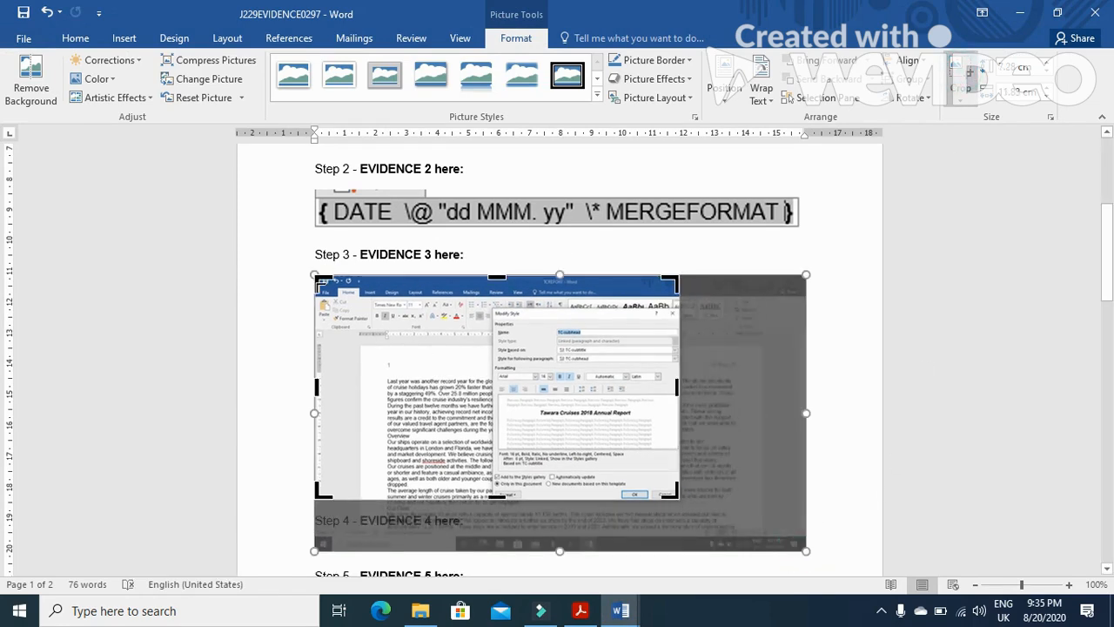
left_click_drag(317, 280, 491, 310)
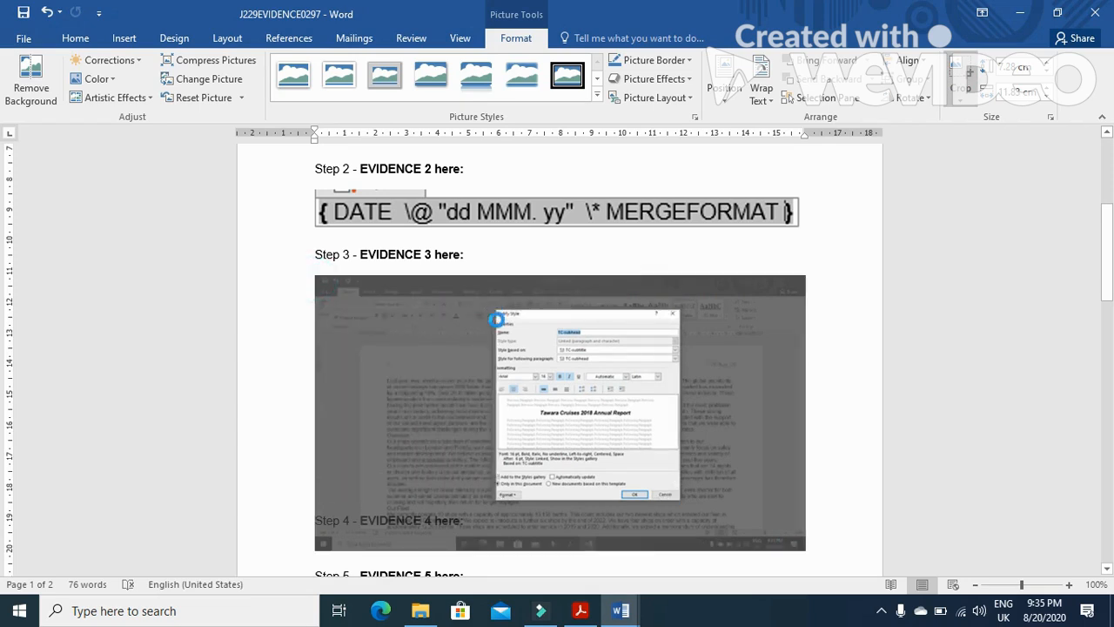
left_click(771, 315)
left_click(499, 372)
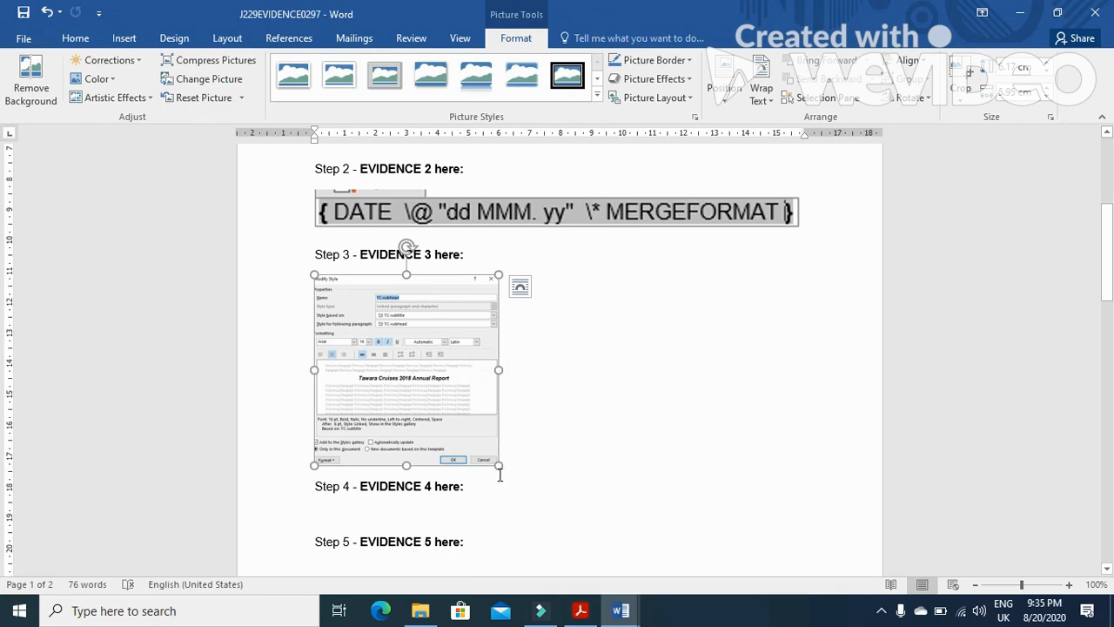
left_click_drag(497, 470, 642, 549)
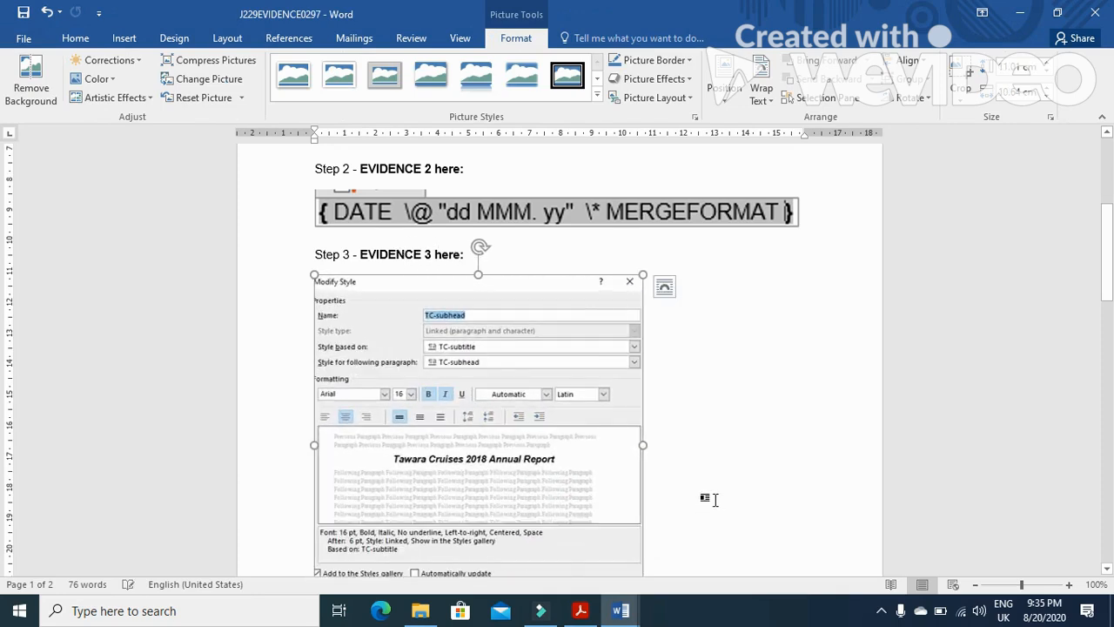
Read task 4's TC-title formatting specification in the exam paper
key("alt+Tab")
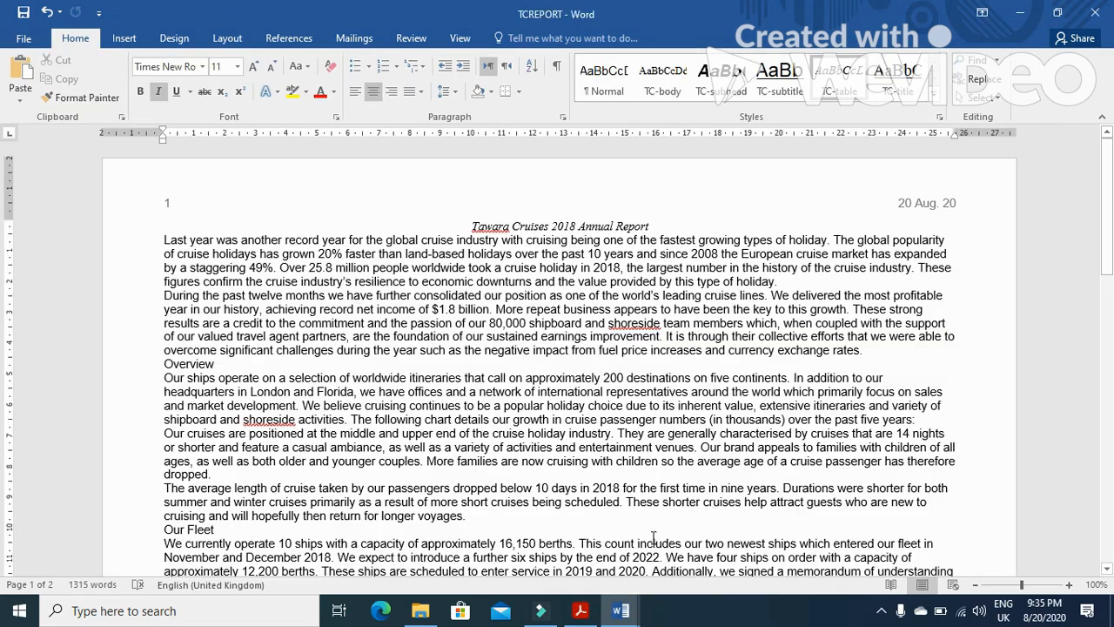
left_click(580, 610)
scroll(593, 426, "down", 2)
scroll(592, 426, "down", 1)
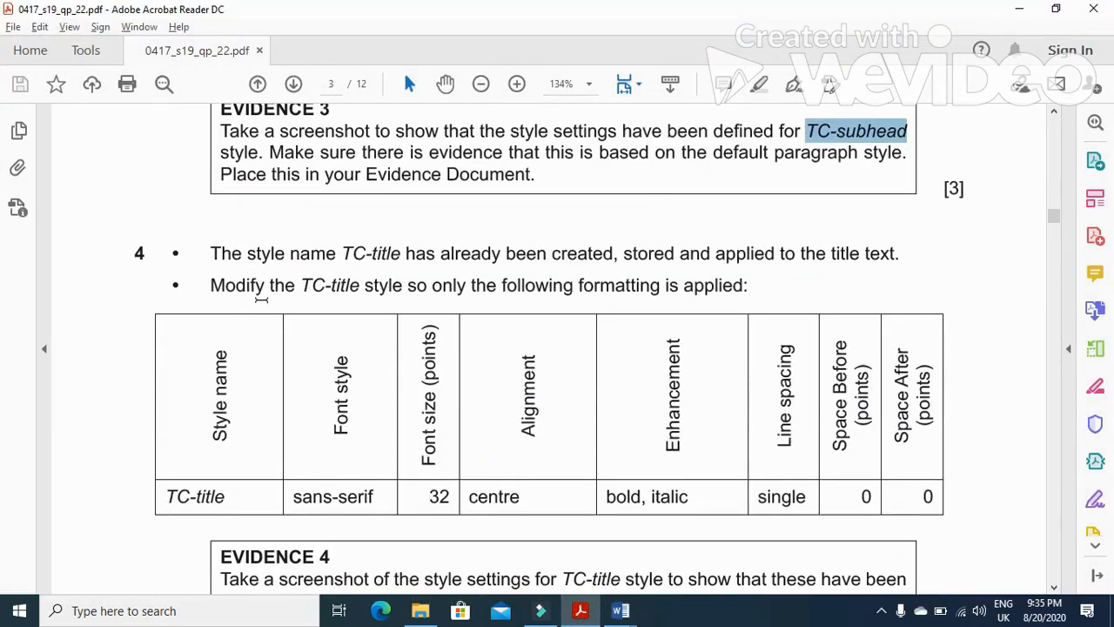
left_click_drag(210, 258, 902, 261)
left_click_drag(209, 287, 748, 293)
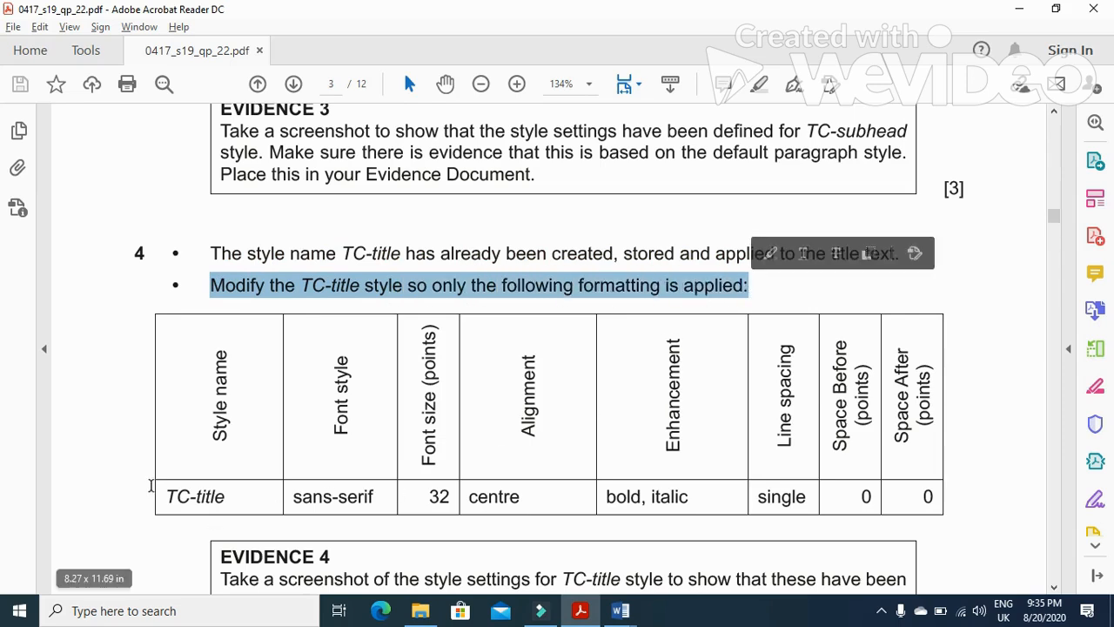
left_click_drag(164, 490, 400, 533)
key("alt+Tab")
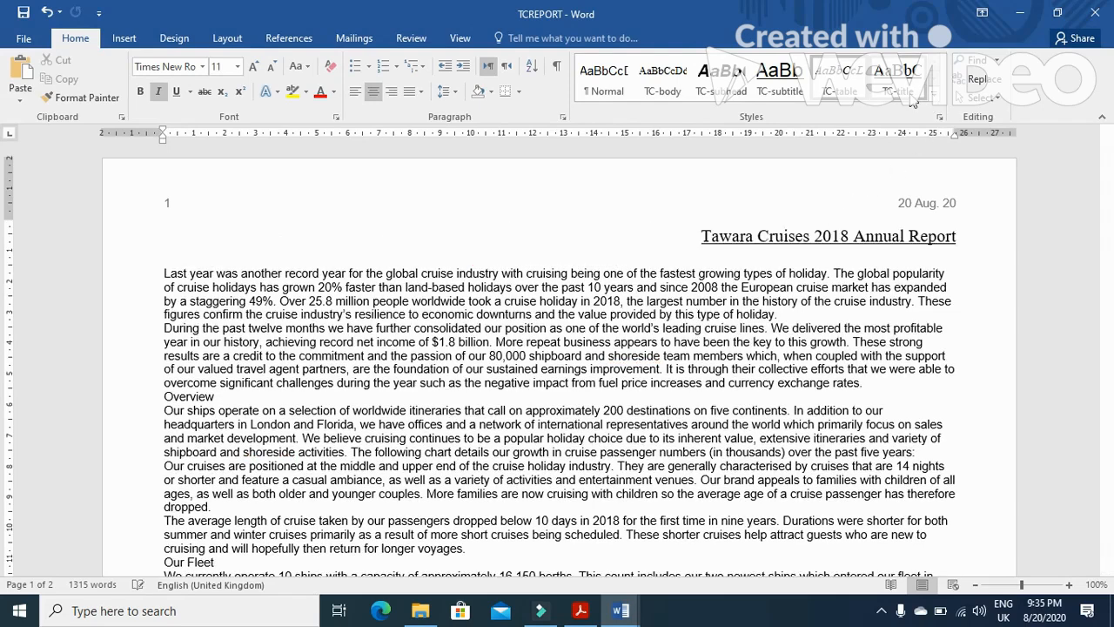
Modify the TC-title style, setting its font to Arial at 32 pt
right_click(908, 87)
left_click(839, 125)
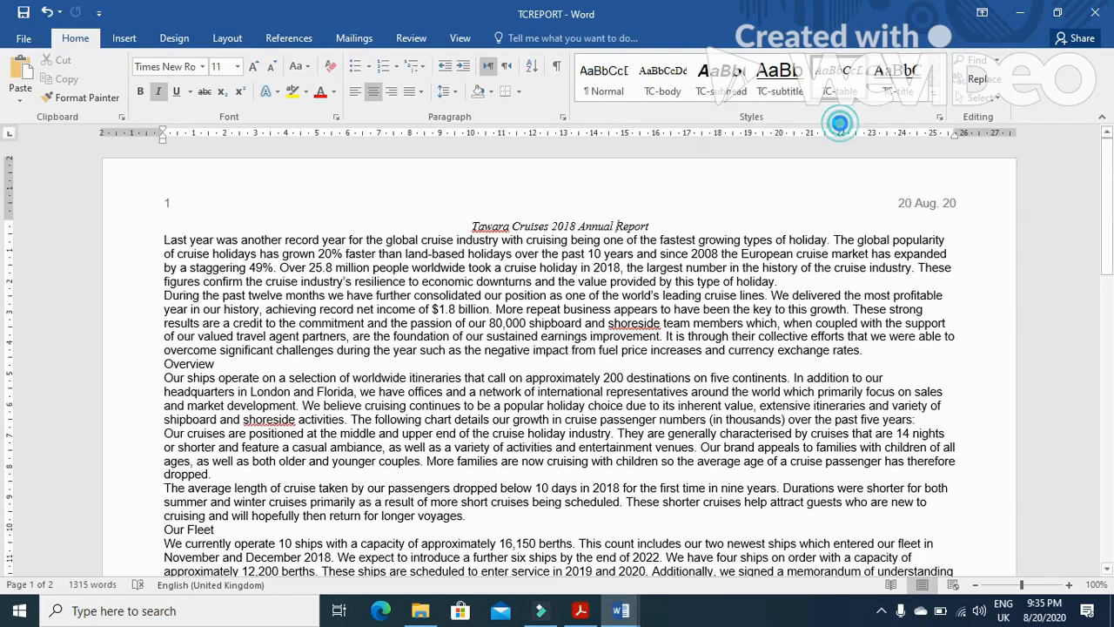
left_click(525, 228)
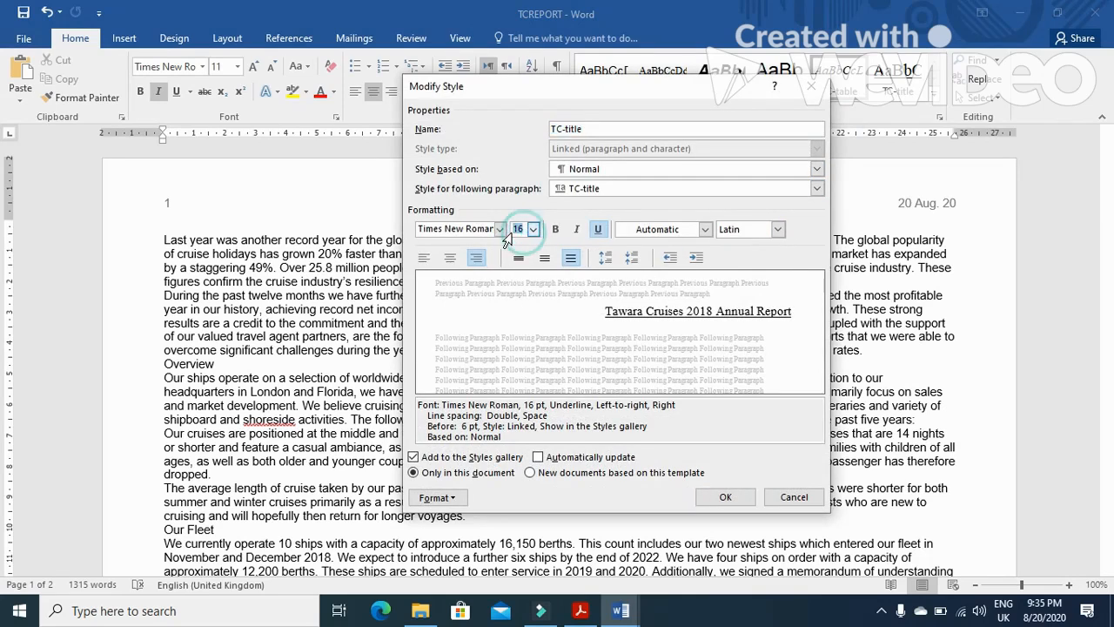
type("32")
left_click(500, 230)
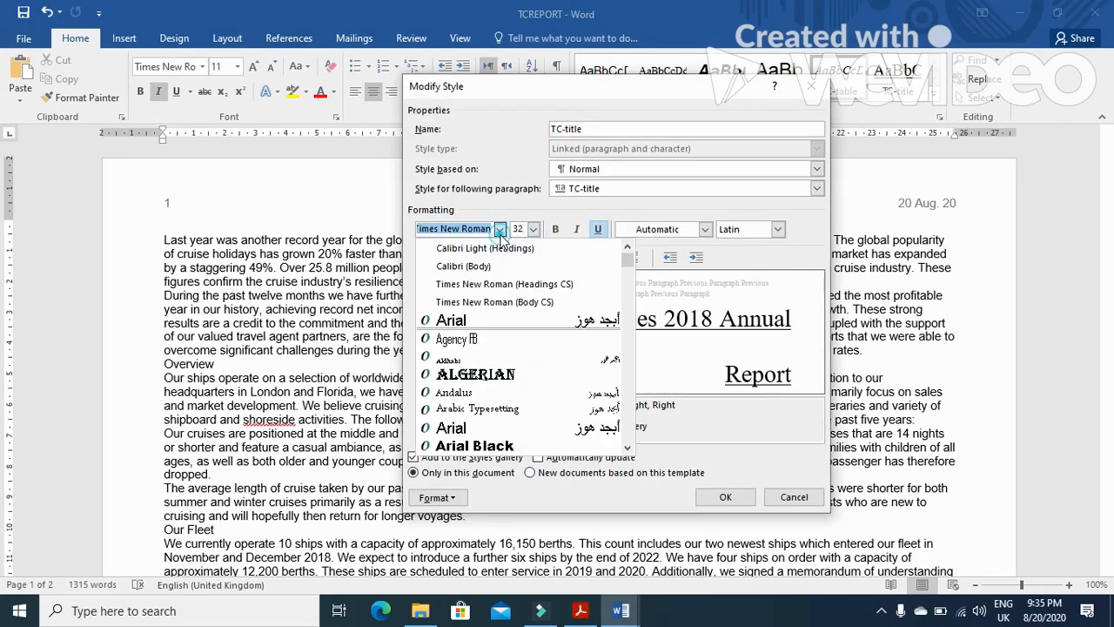
left_click(487, 320)
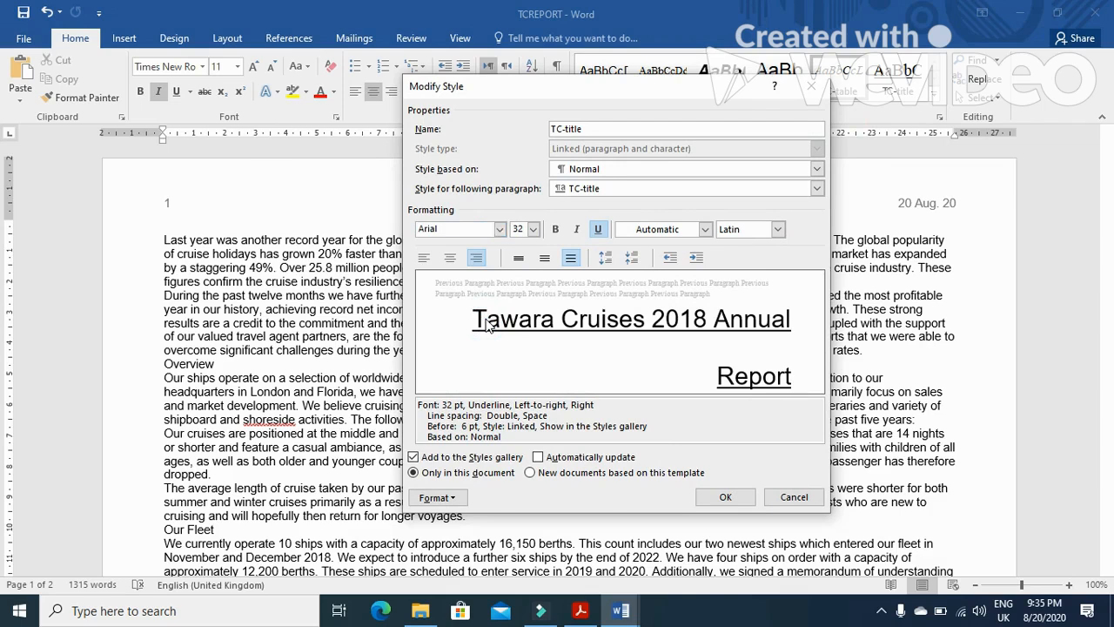
Centre TC-title, make it bold and italic, and remove the underline
key("alt+Tab")
key("alt+Tab")
left_click(449, 258)
left_click(555, 229)
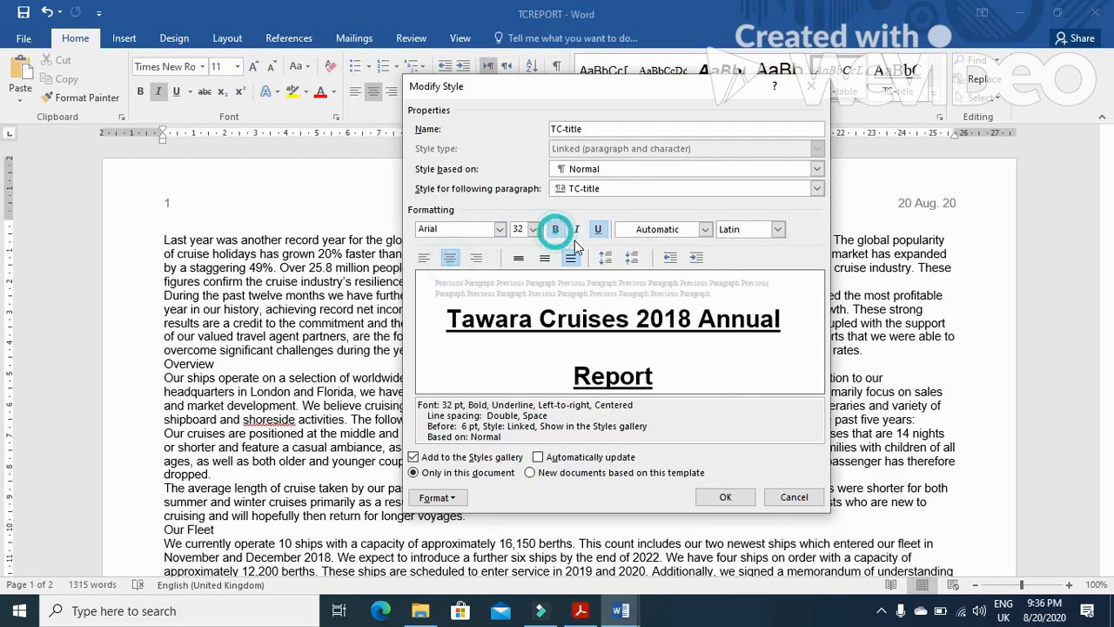
left_click(577, 228)
left_click(598, 229)
Check the spec, then set TC-title's paragraph spacing before and after to 0 pt and its line spacing to Single
key("alt+Tab")
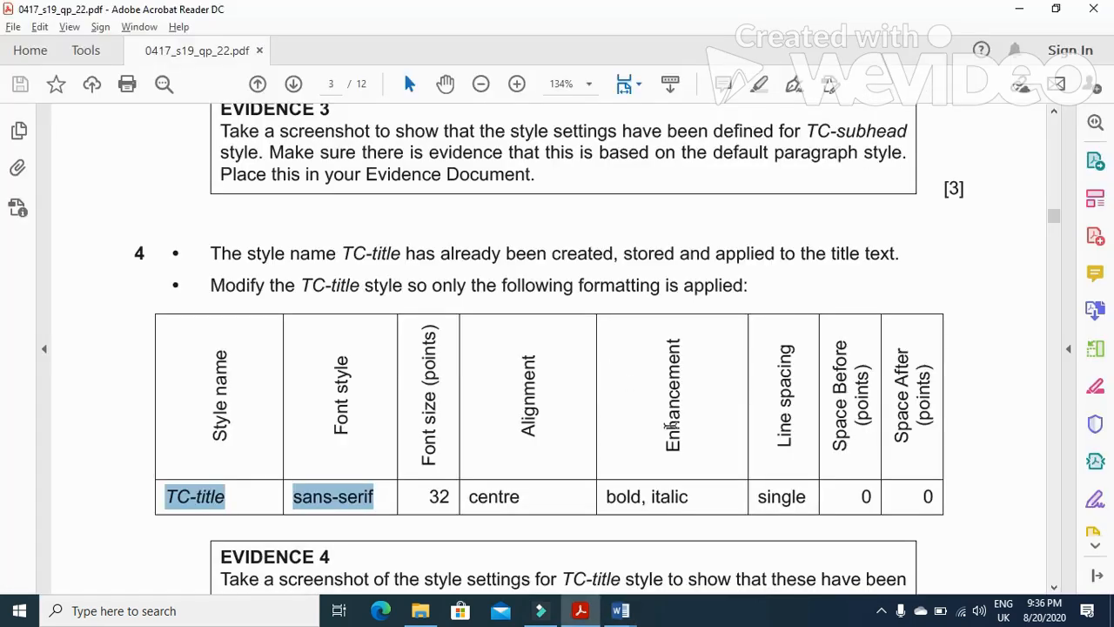
key("alt+Tab")
left_click(437, 497)
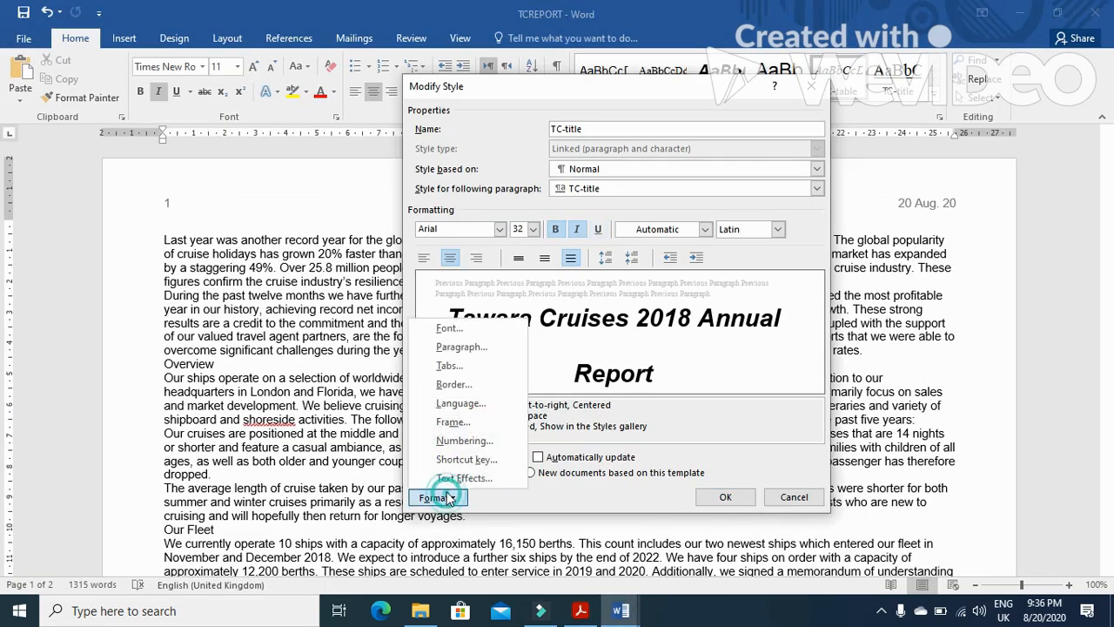
left_click(457, 347)
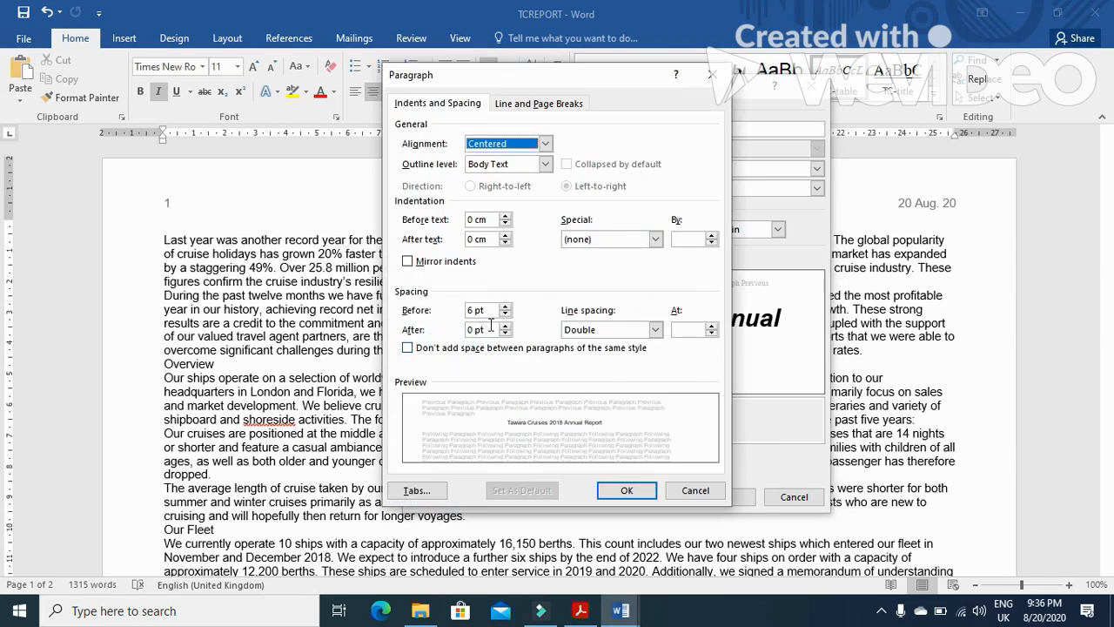
left_click(468, 310)
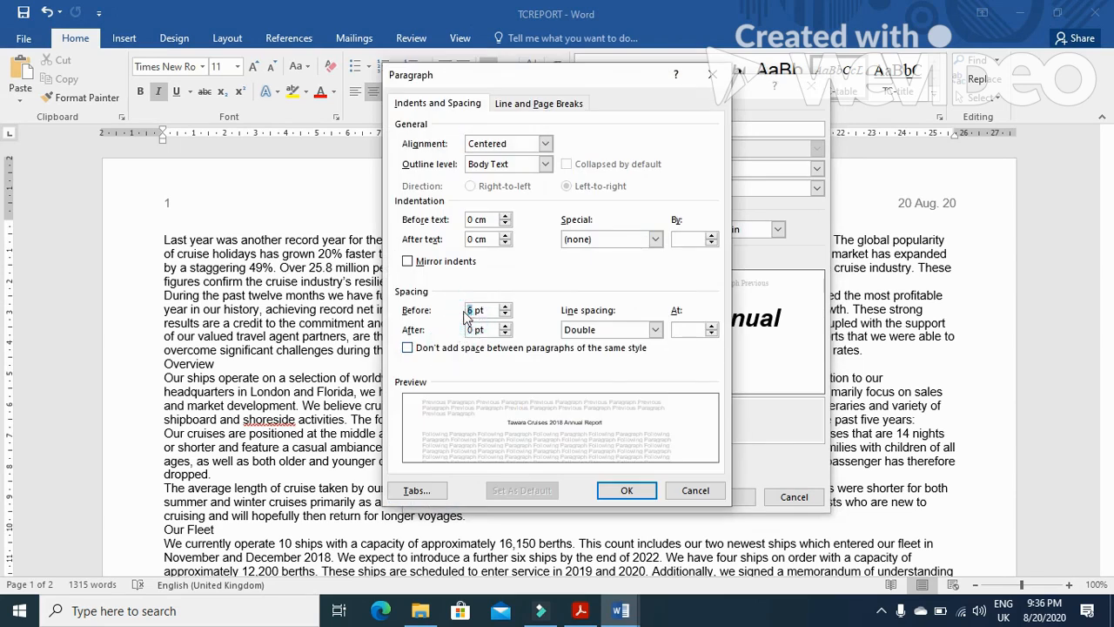
left_click(656, 330)
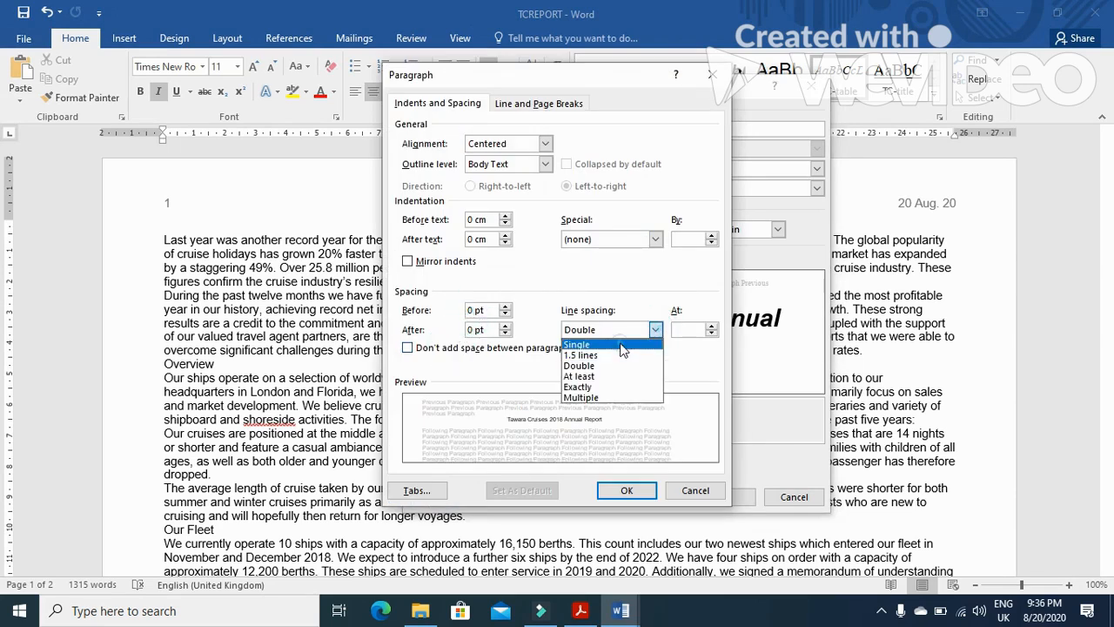
left_click(628, 345)
left_click(627, 491)
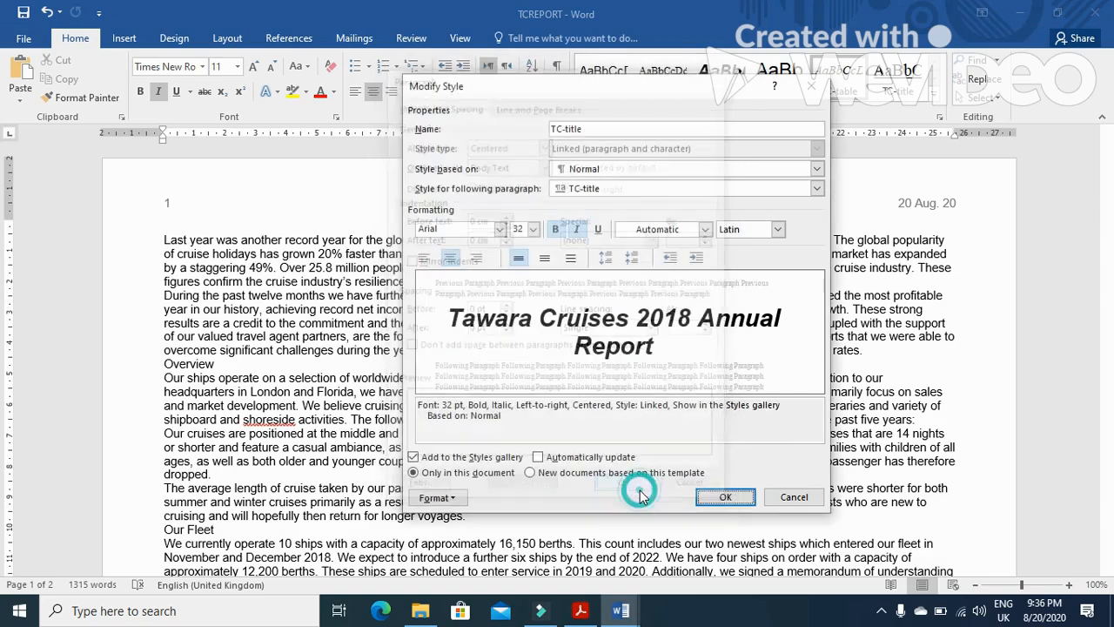
Save the modified TC-title style and apply it to the report title
left_click(727, 494)
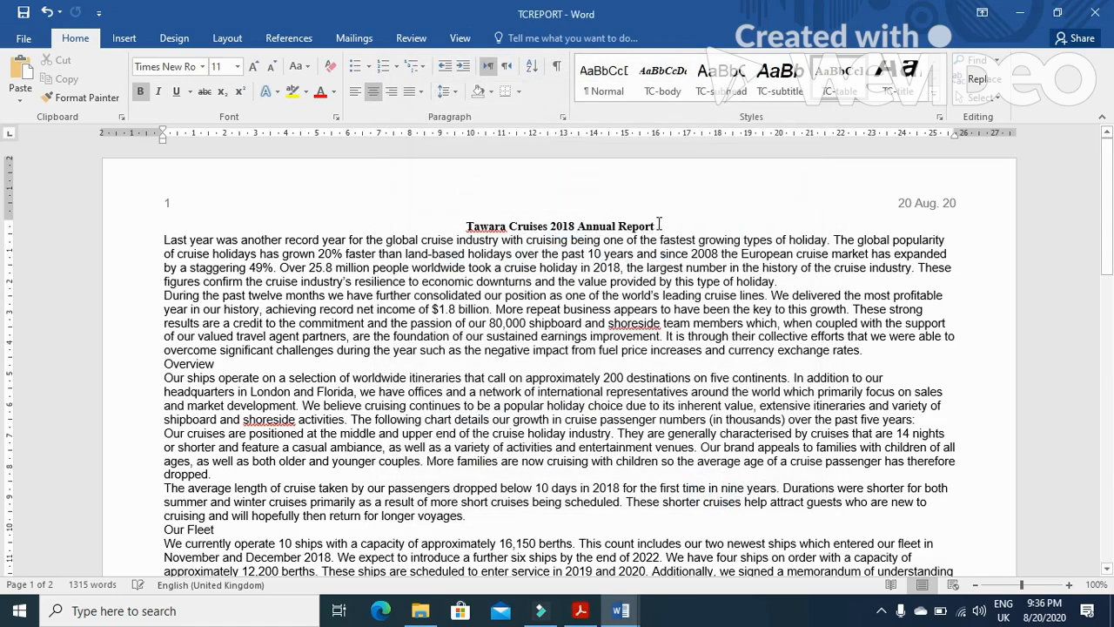
left_click_drag(658, 224, 464, 226)
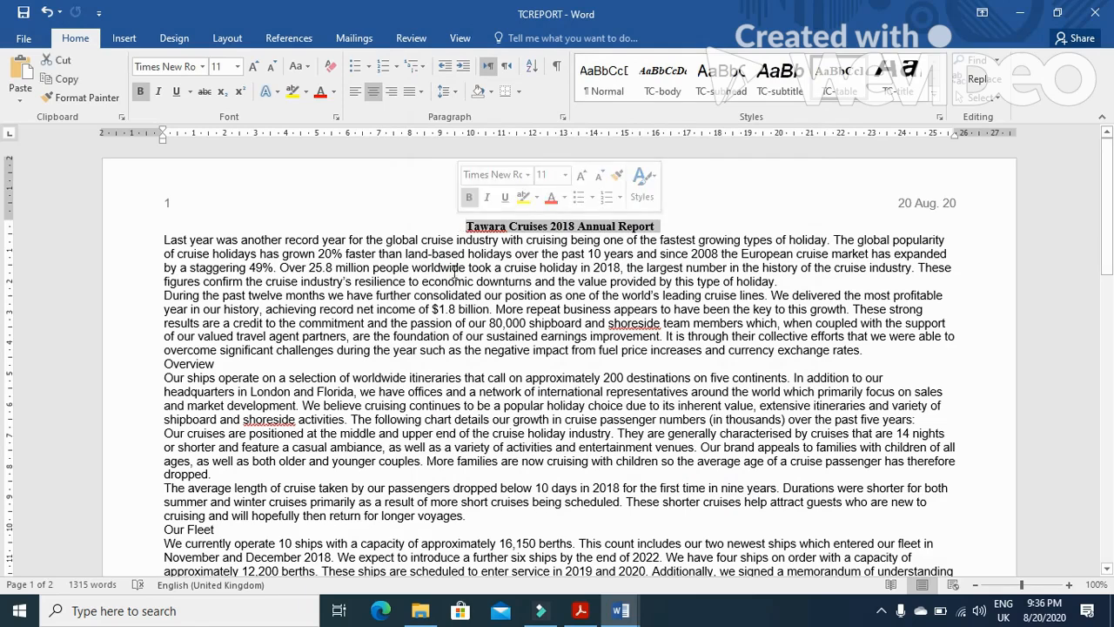
left_click(896, 91)
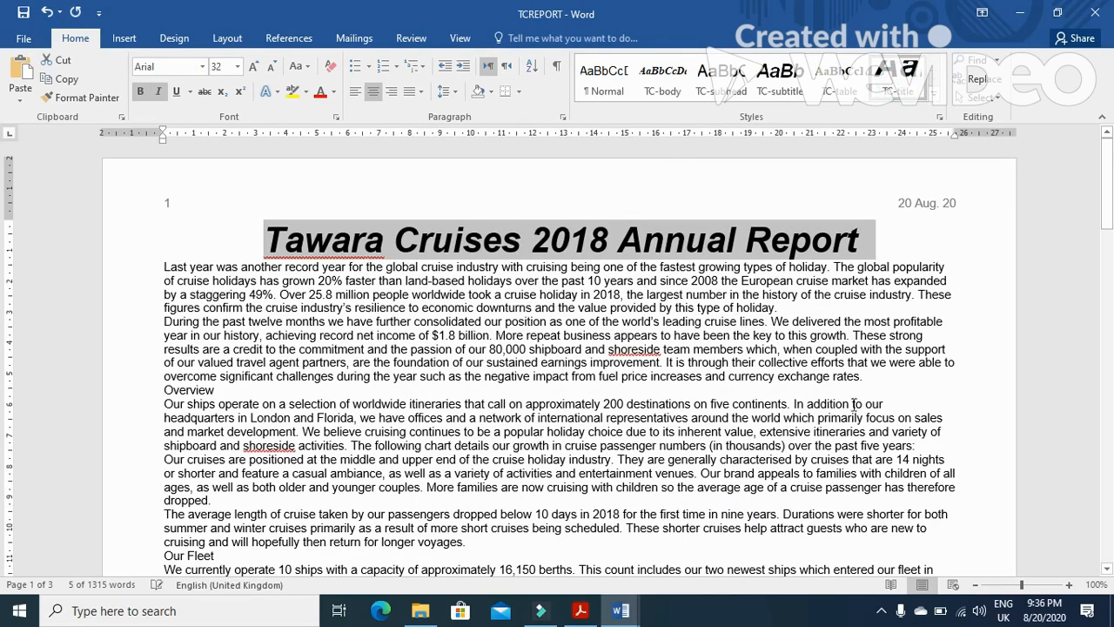
Screenshot the TC-title Modify Style dialog and paste it into the evidence document for Evidence 4
key("alt+Tab")
scroll(644, 467, "down", 5)
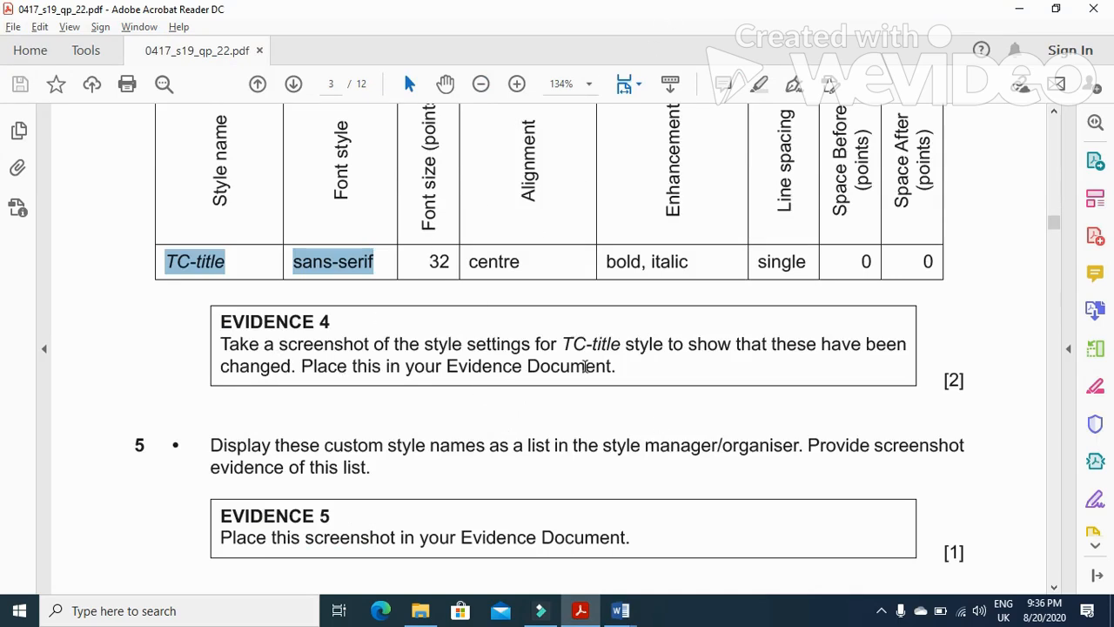
left_click_drag(566, 340, 619, 346)
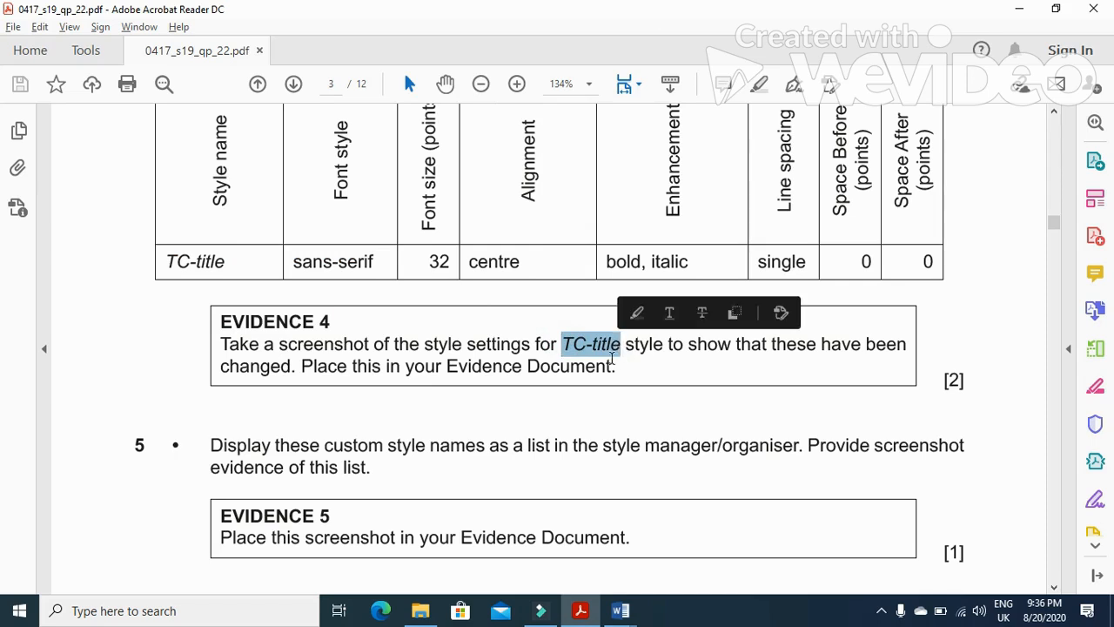
key("alt+Tab")
right_click(885, 80)
left_click(897, 113)
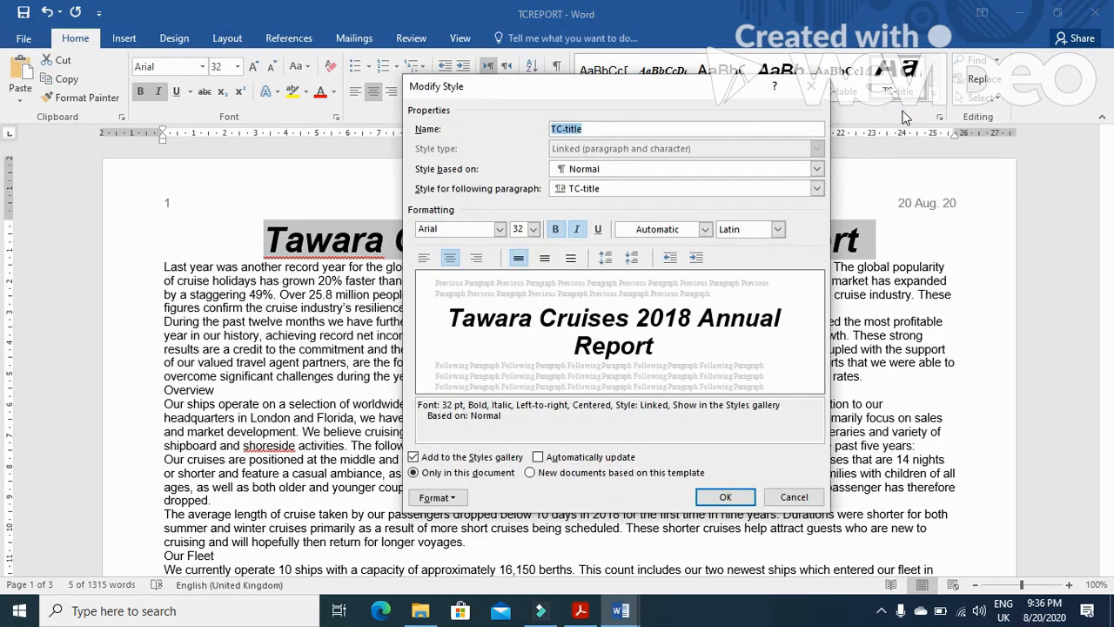
left_click(725, 496)
mouse_move(621, 610)
left_click(509, 534)
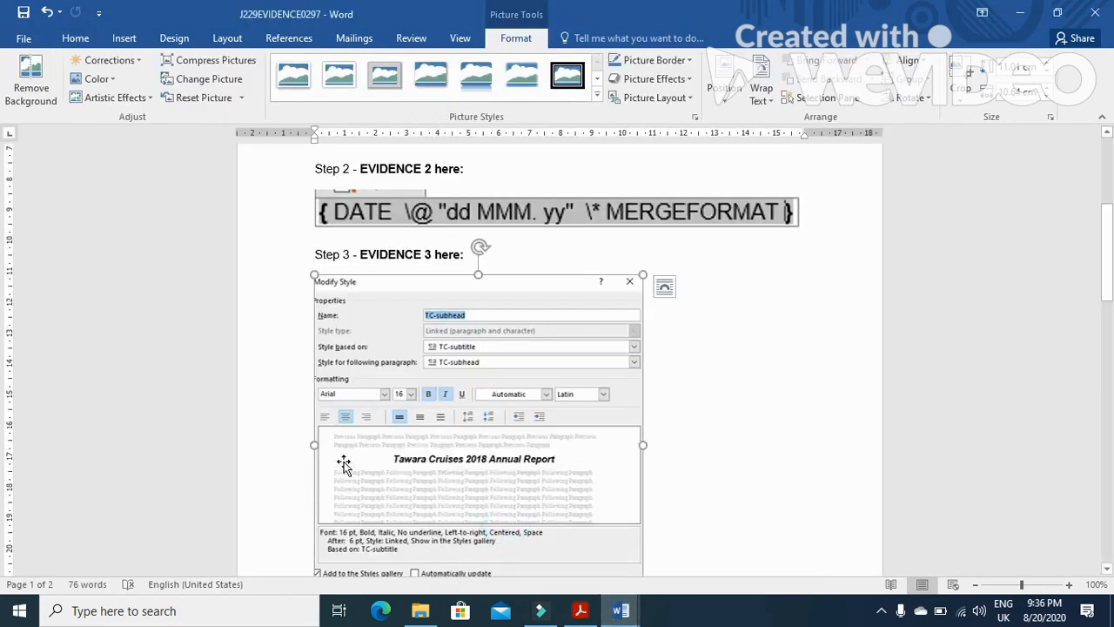
scroll(394, 494, "down", 3)
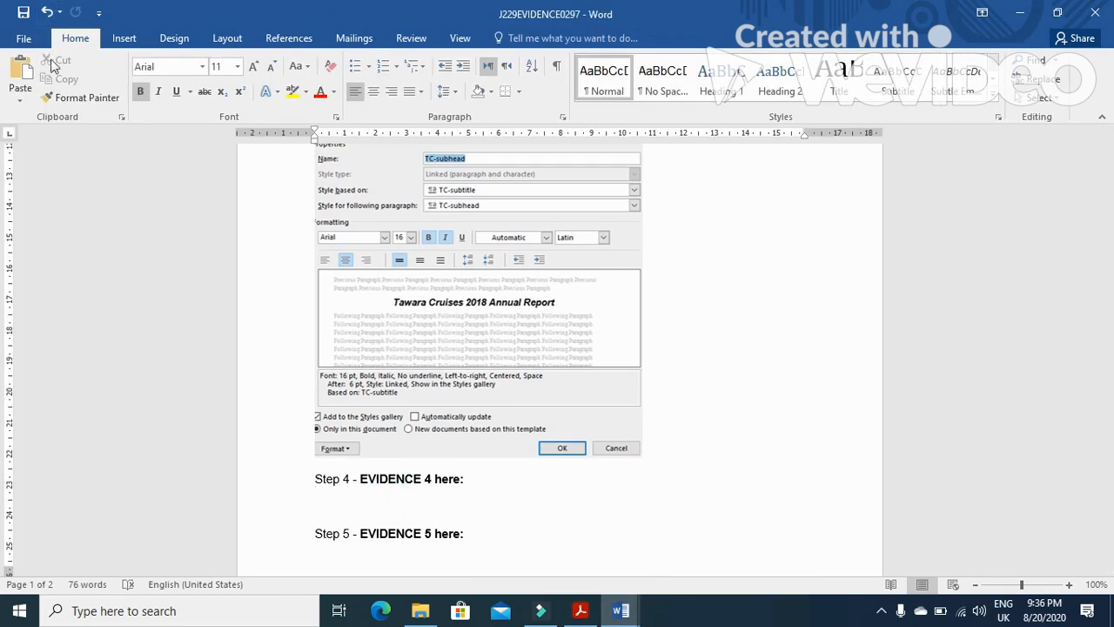
left_click(19, 78)
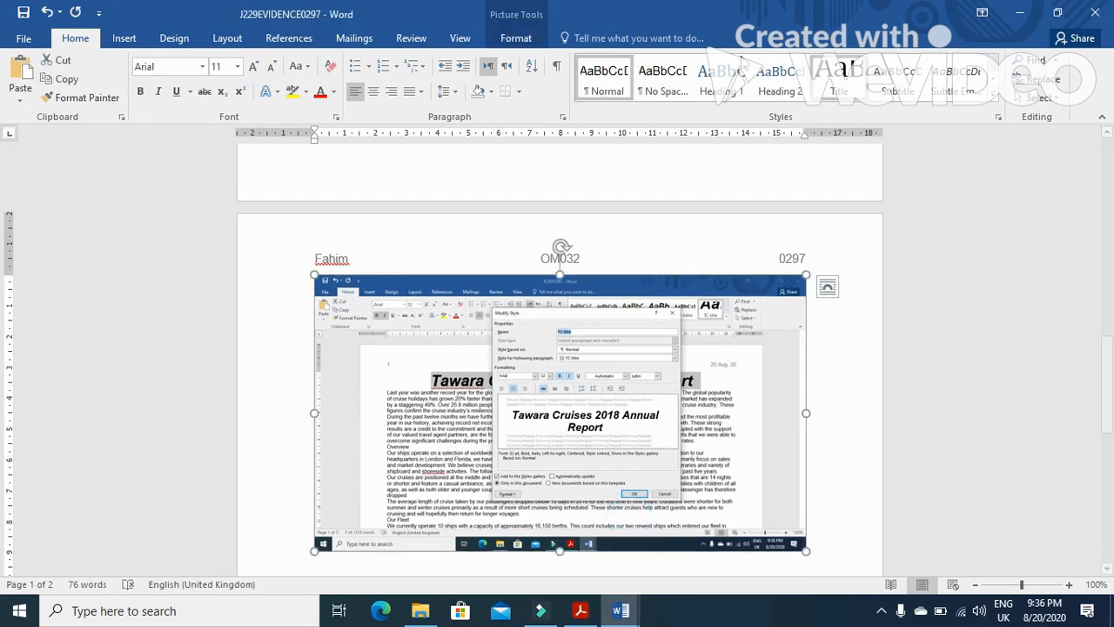
Crop the Evidence 4 screenshot down to the Modify Style dialog and enlarge it
left_click(516, 37)
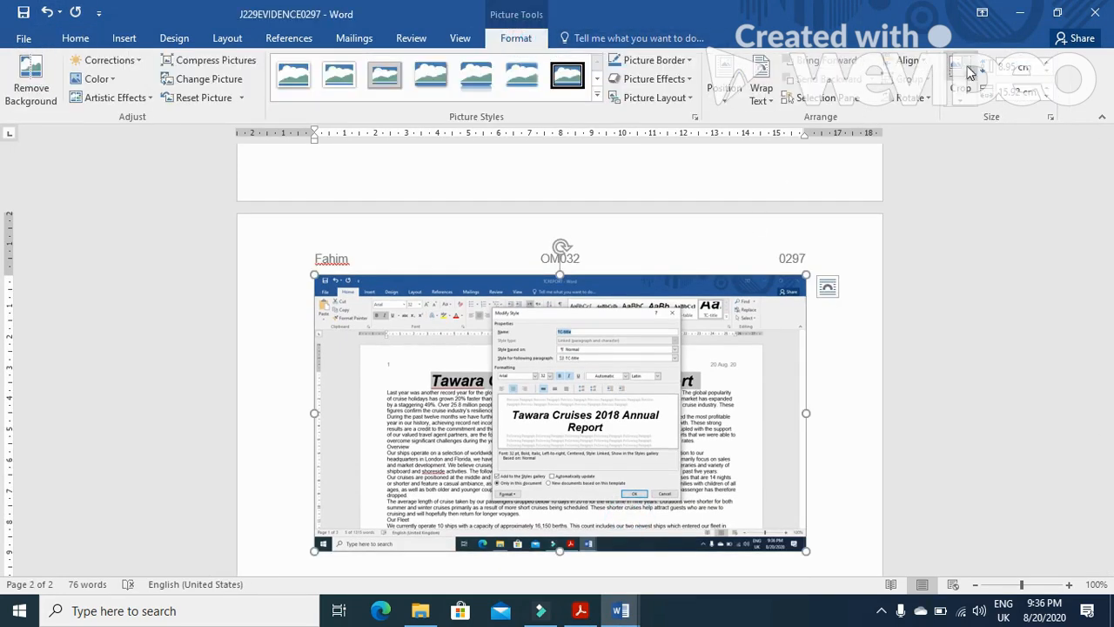
left_click(962, 76)
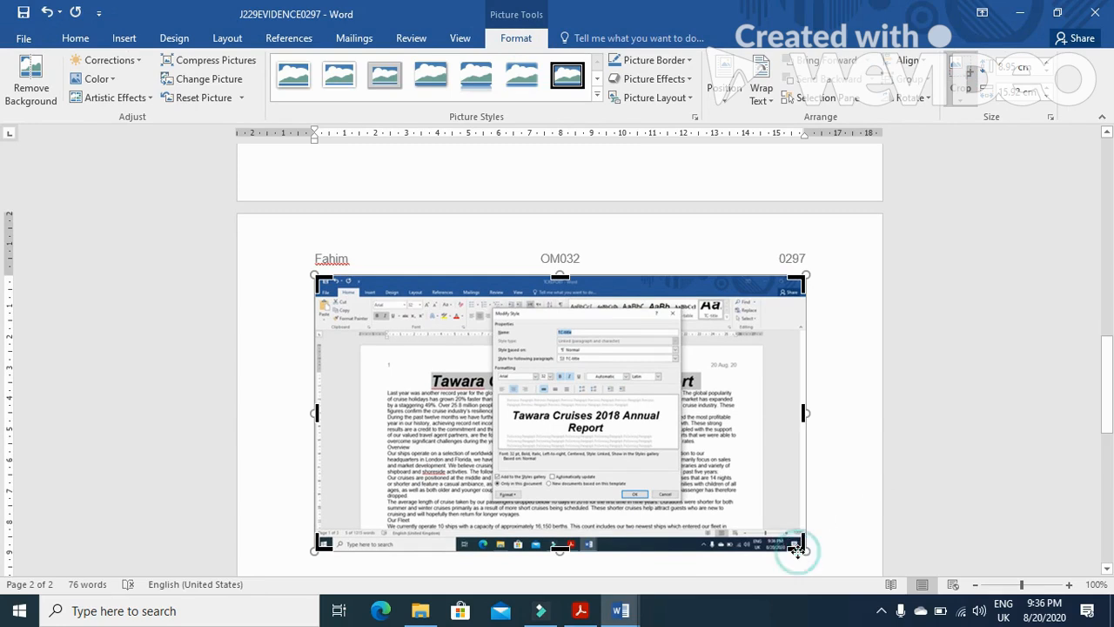
left_click_drag(797, 550, 680, 499)
left_click_drag(318, 281, 493, 310)
left_click(782, 324)
left_click(458, 340)
left_click_drag(503, 469, 644, 557)
Read task 5, then open the Styles pane listing the custom style names for a screenshot and close it
key("alt+Tab")
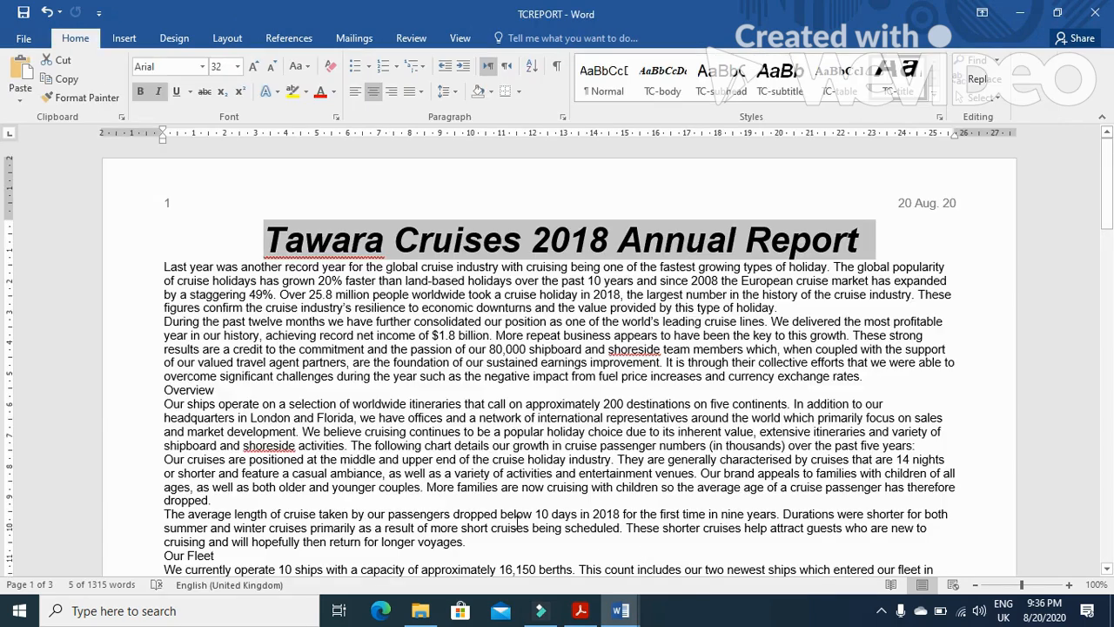
key("alt+Tab")
scroll(494, 465, "down", 3)
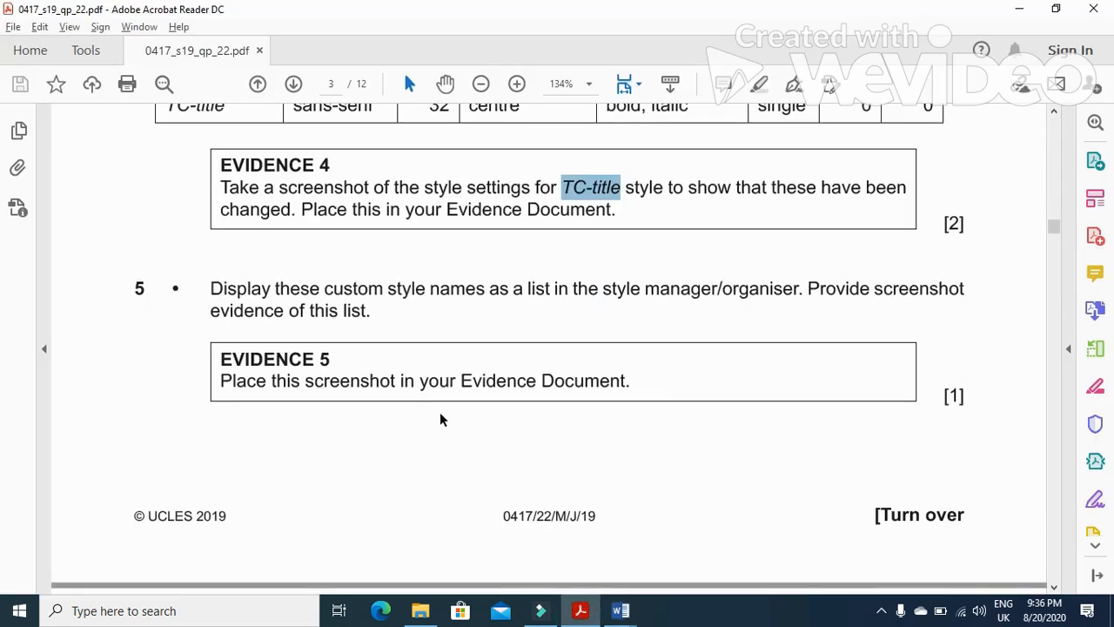
left_click_drag(195, 292, 770, 302)
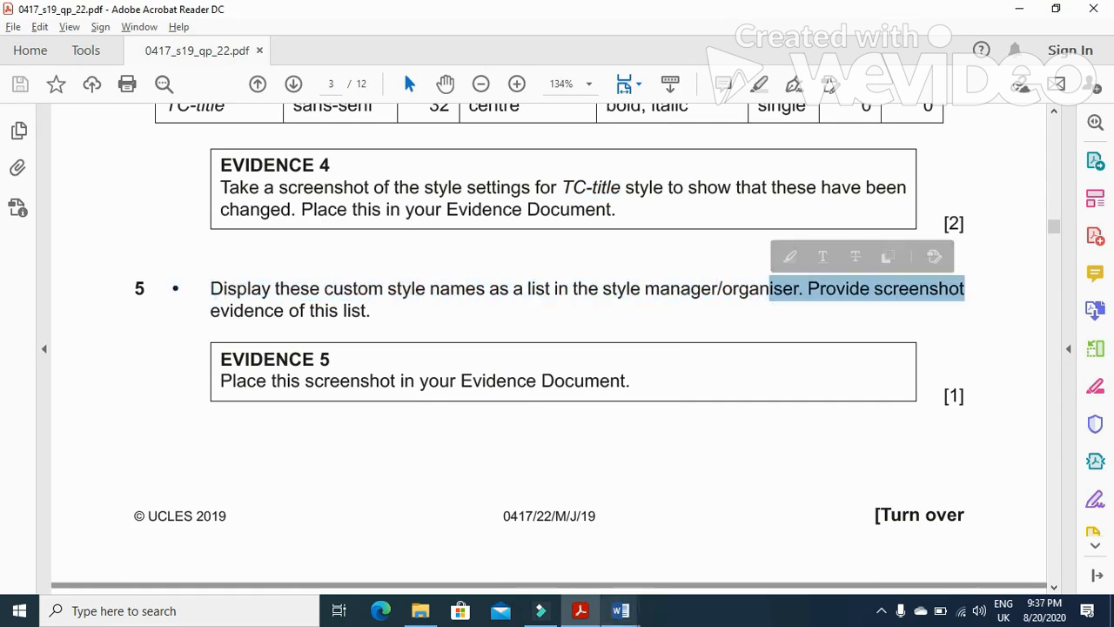
mouse_move(620, 610)
left_click(686, 558)
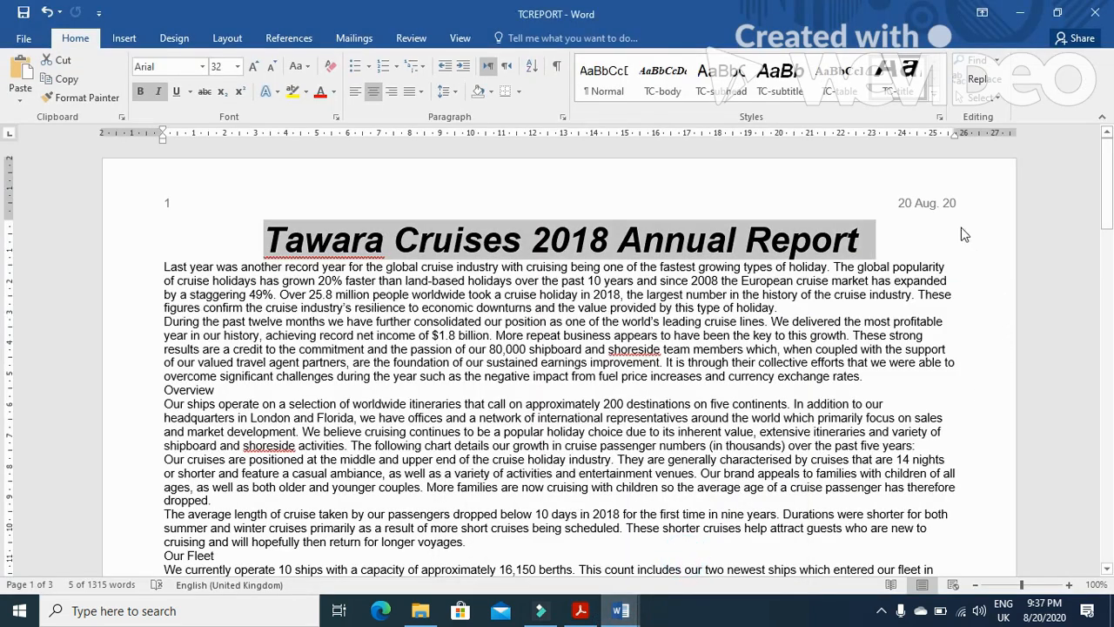
left_click(940, 117)
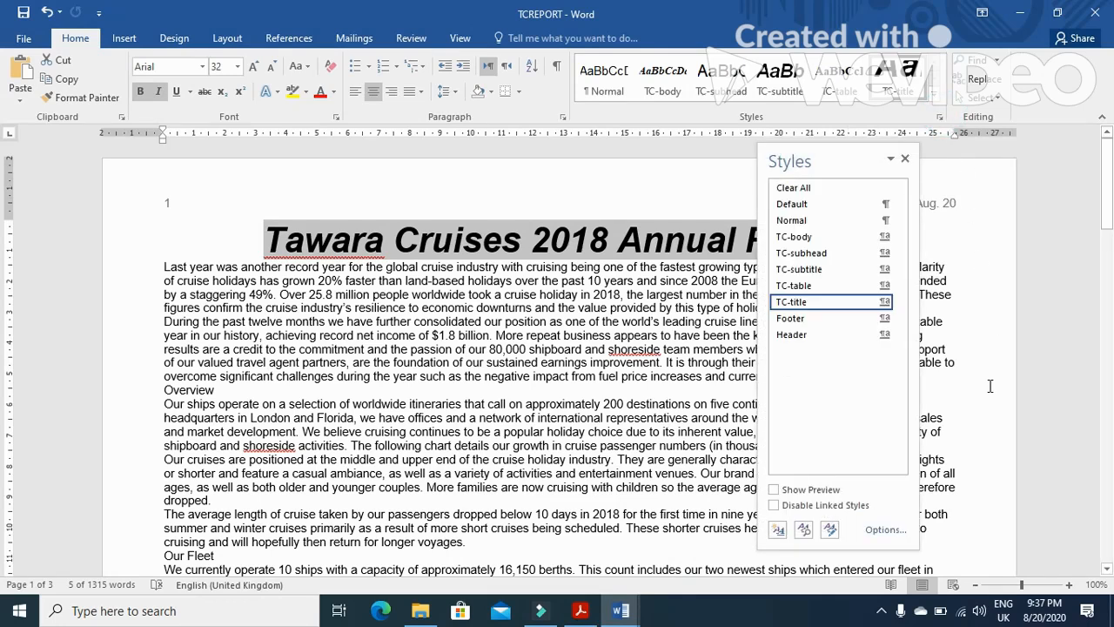
left_click(905, 159)
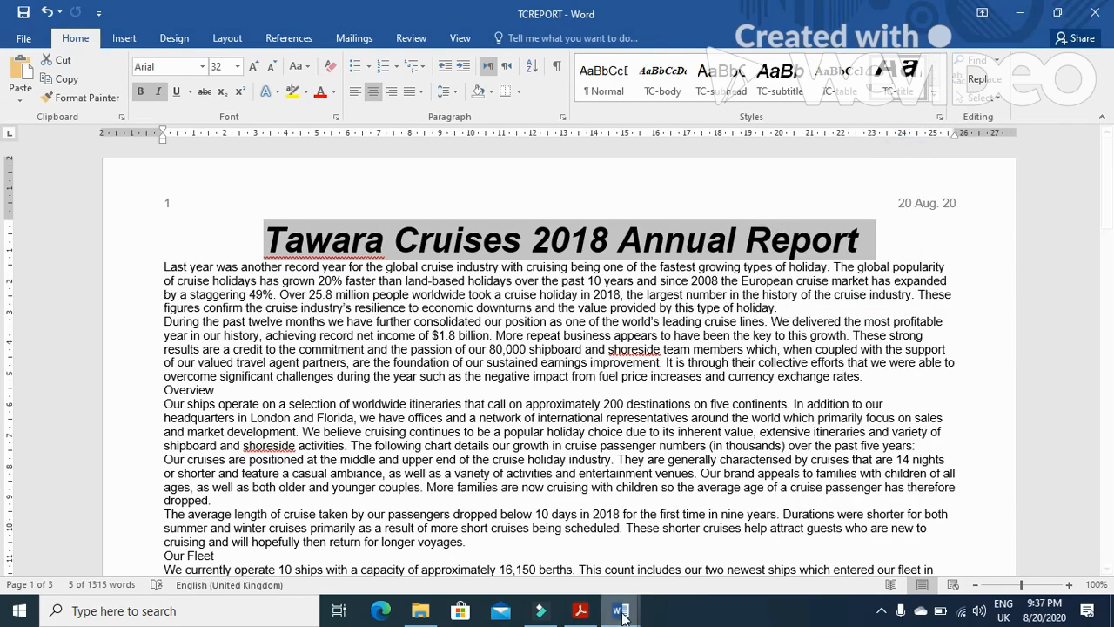
Paste the Styles pane screenshot into the evidence document below Step 5
mouse_move(620, 615)
left_click(718, 491)
scroll(540, 505, "down", 5)
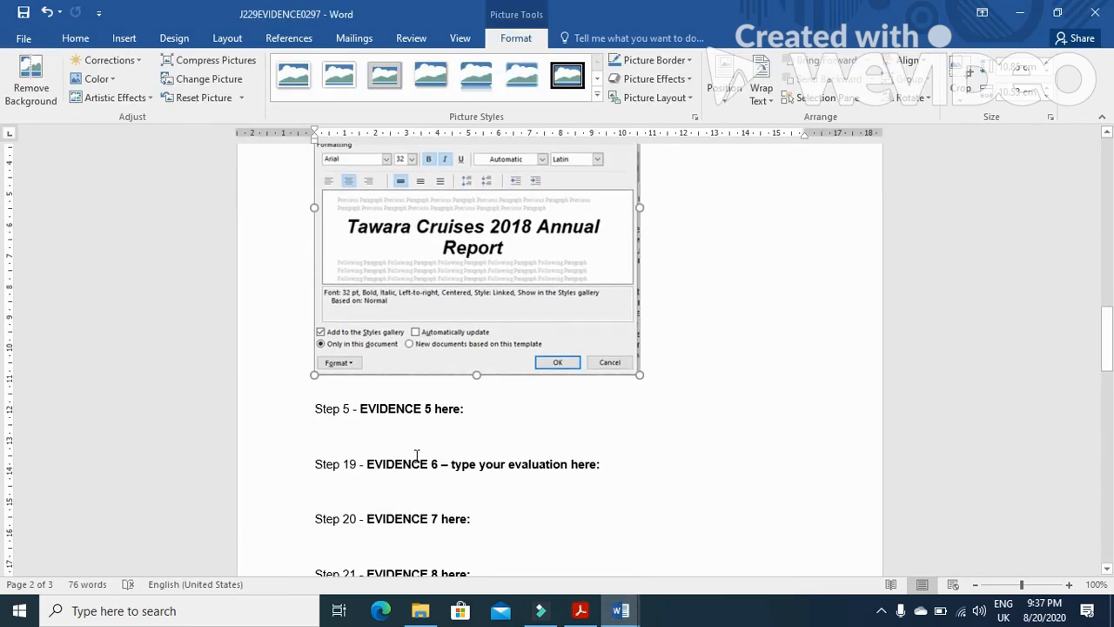
left_click(405, 435)
left_click(14, 68)
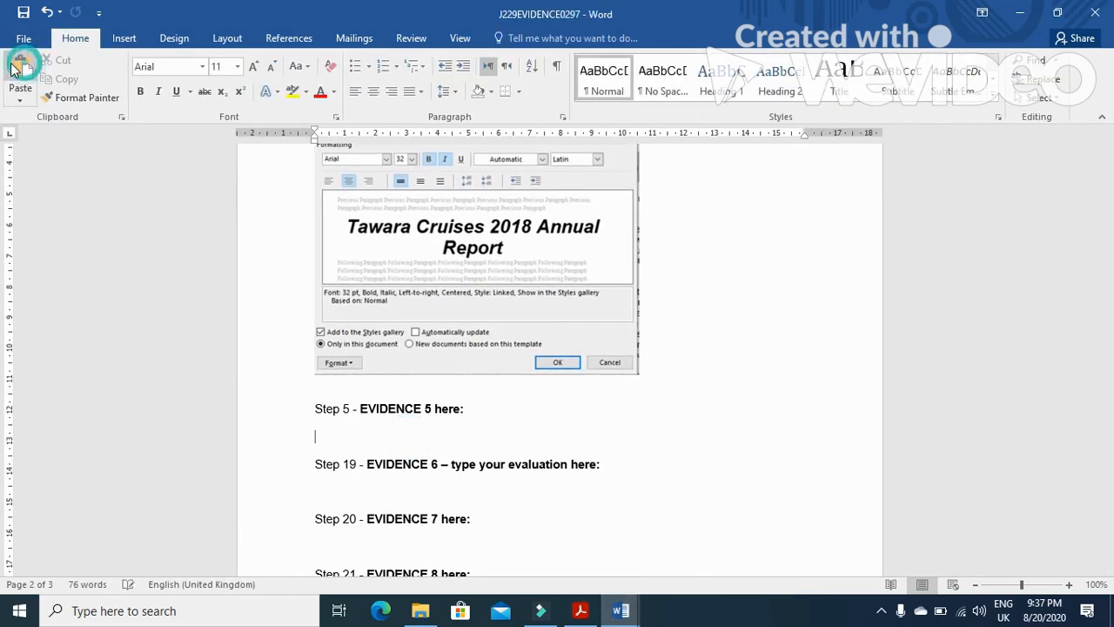
Crop the Evidence 5 screenshot to the Styles pane and enlarge it
left_click(515, 37)
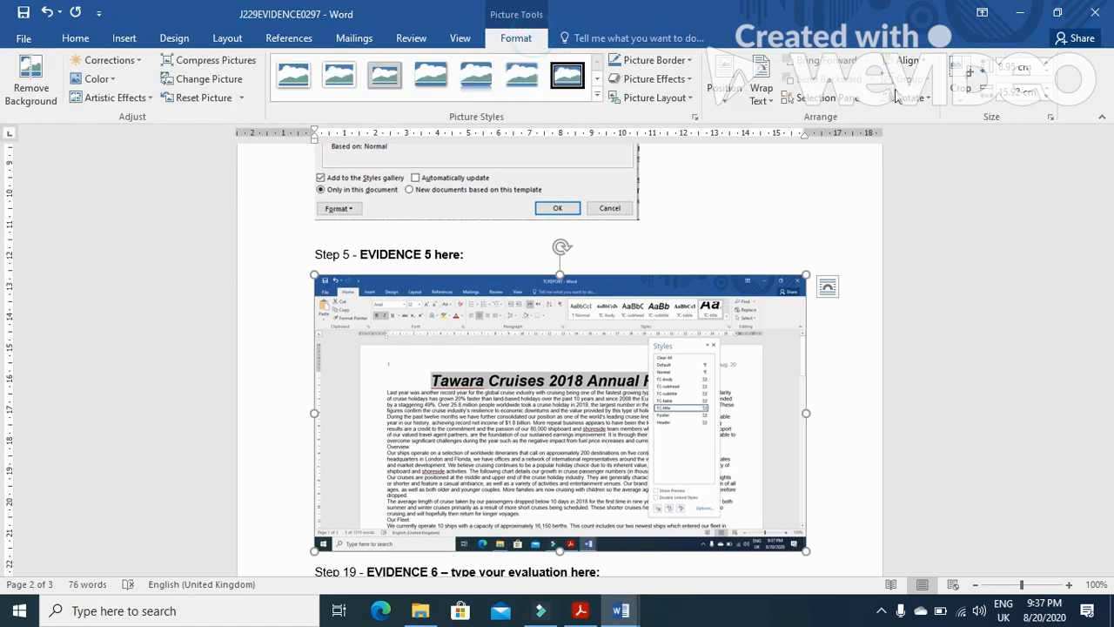
left_click(966, 78)
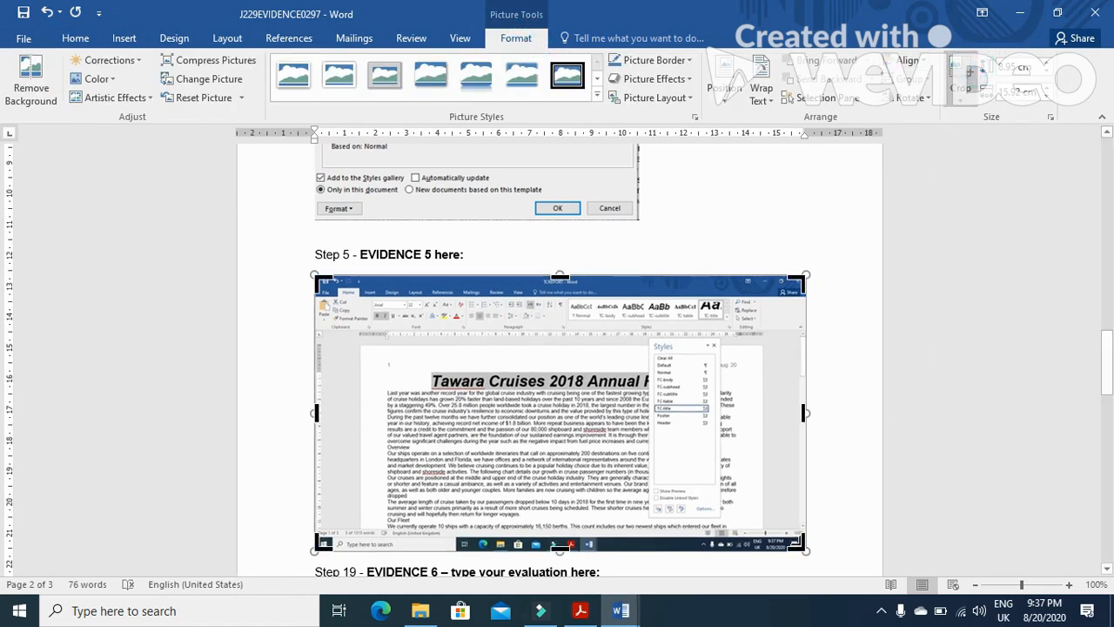
left_click_drag(801, 541, 722, 509)
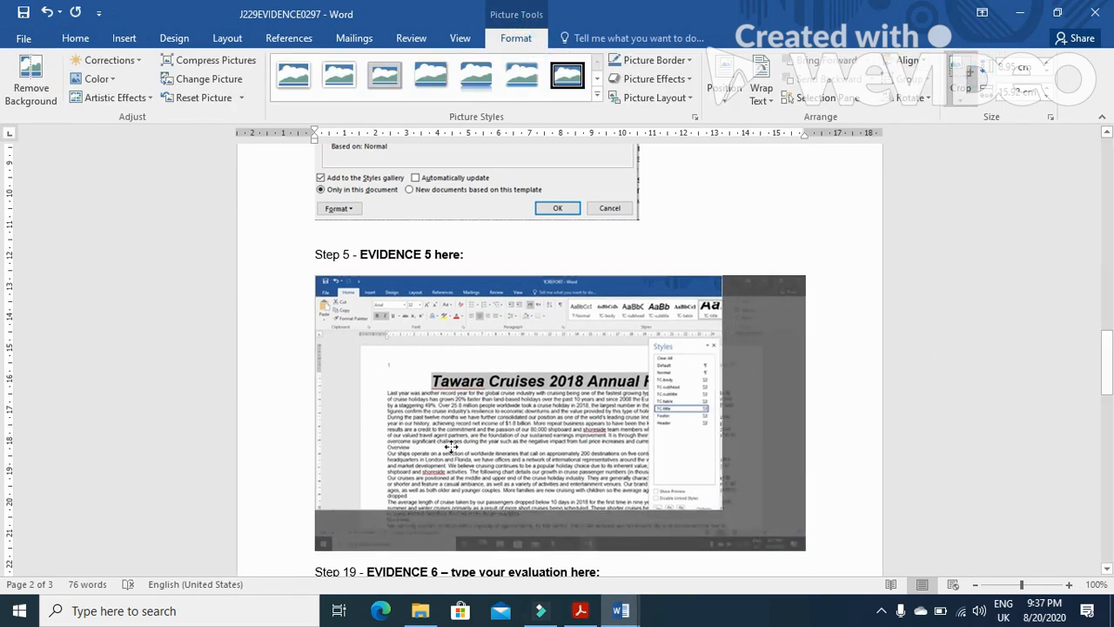
left_click_drag(319, 275, 647, 336)
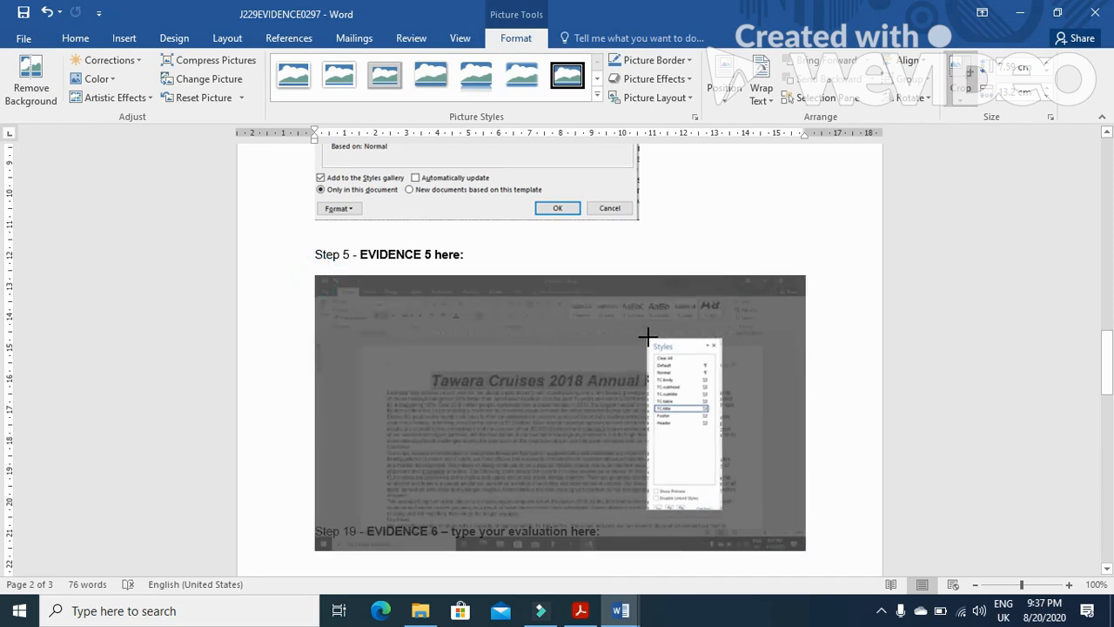
left_click(771, 345)
left_click(342, 331)
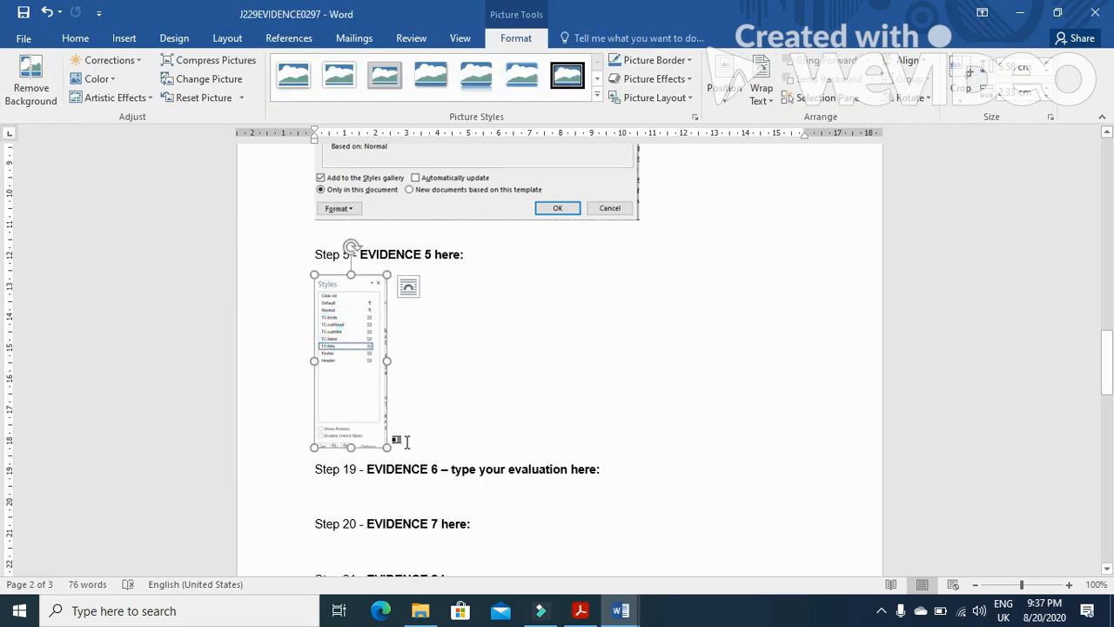
left_click_drag(387, 446, 462, 455)
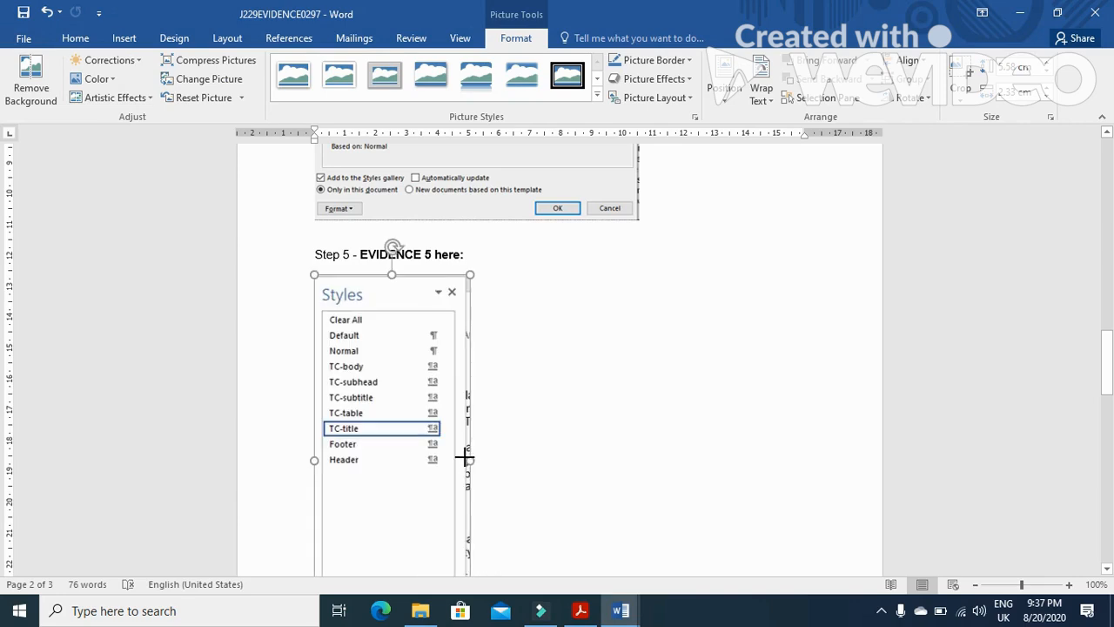
Add a new line below the title containing the subtitle 'Produced by:' pasted from the question paper, followed by your name
key("alt+Tab")
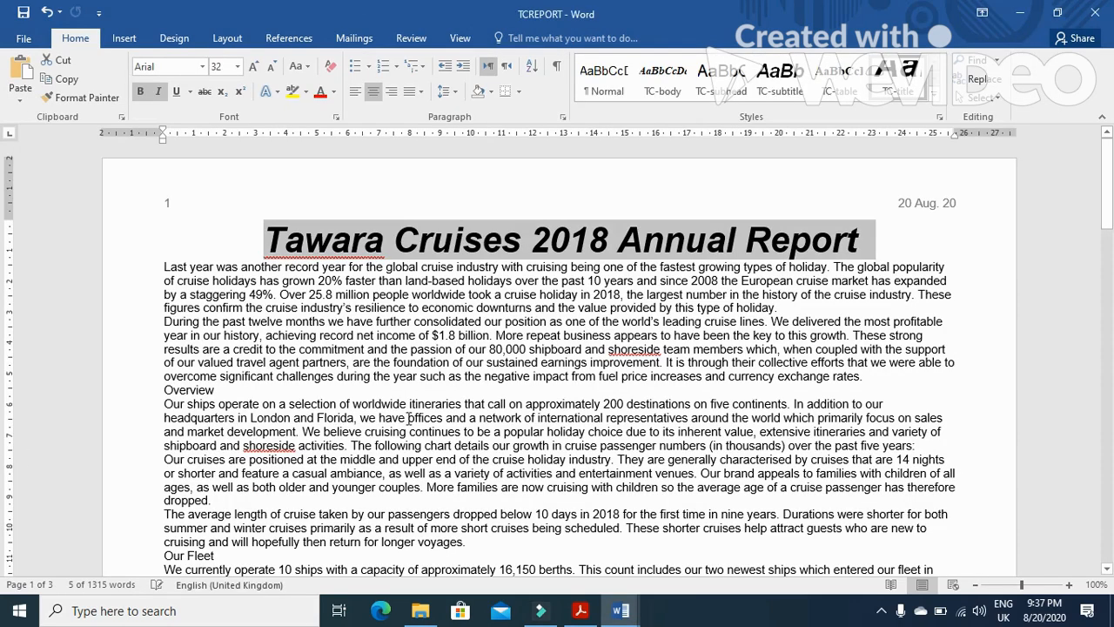
left_click(581, 610)
scroll(443, 313, "down", 5)
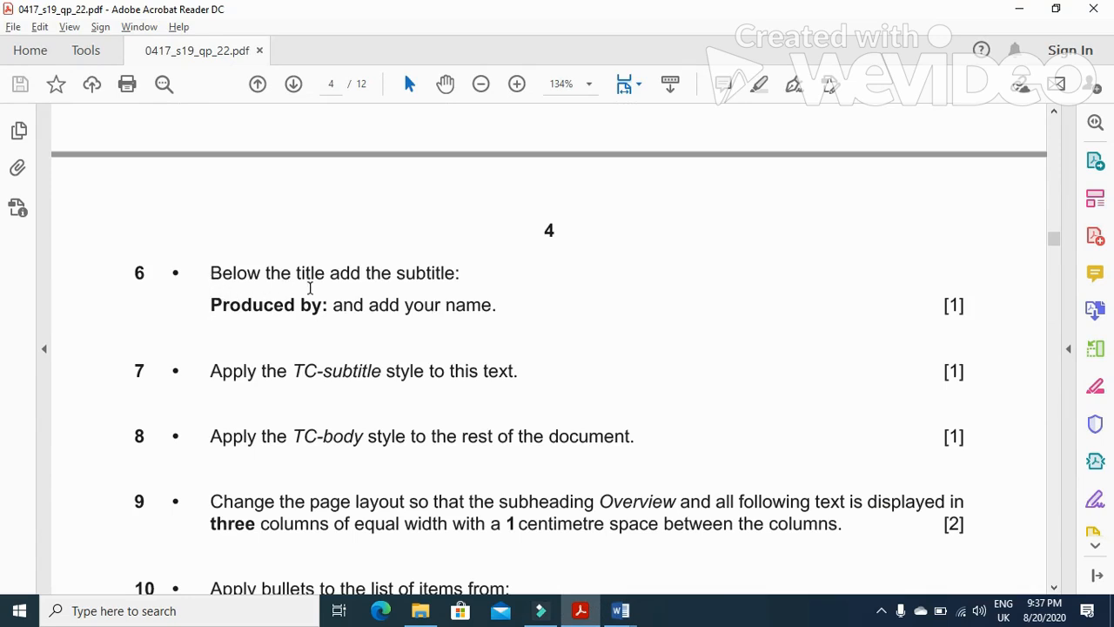
left_click_drag(209, 305, 322, 318)
key("ctrl+c")
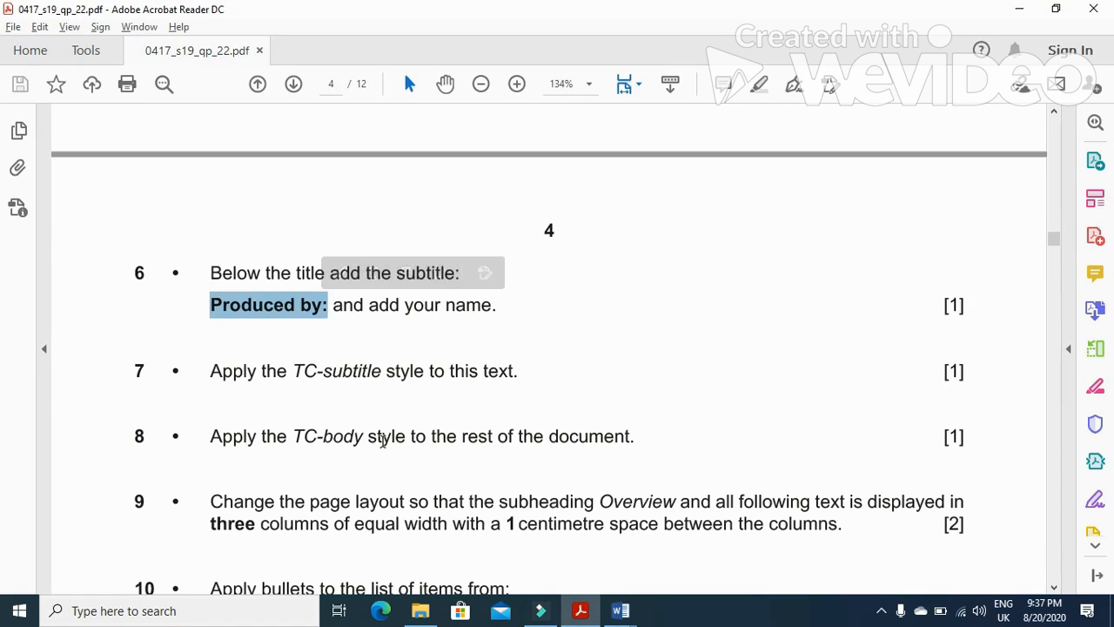
key("alt+Tab")
left_click(163, 267)
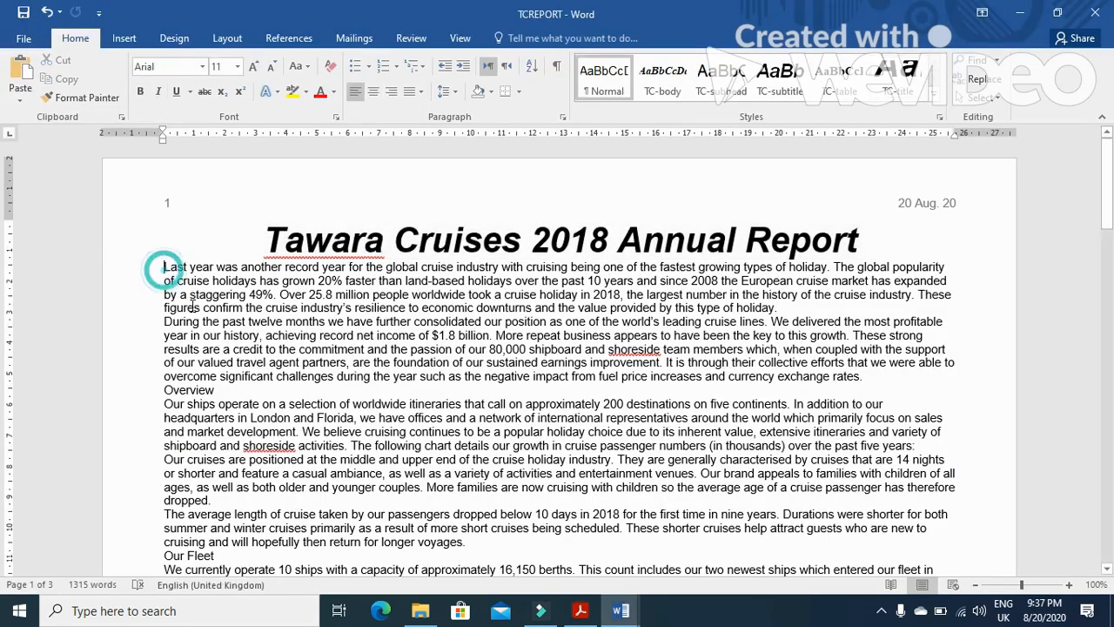
key("Return")
key("ctrl+v")
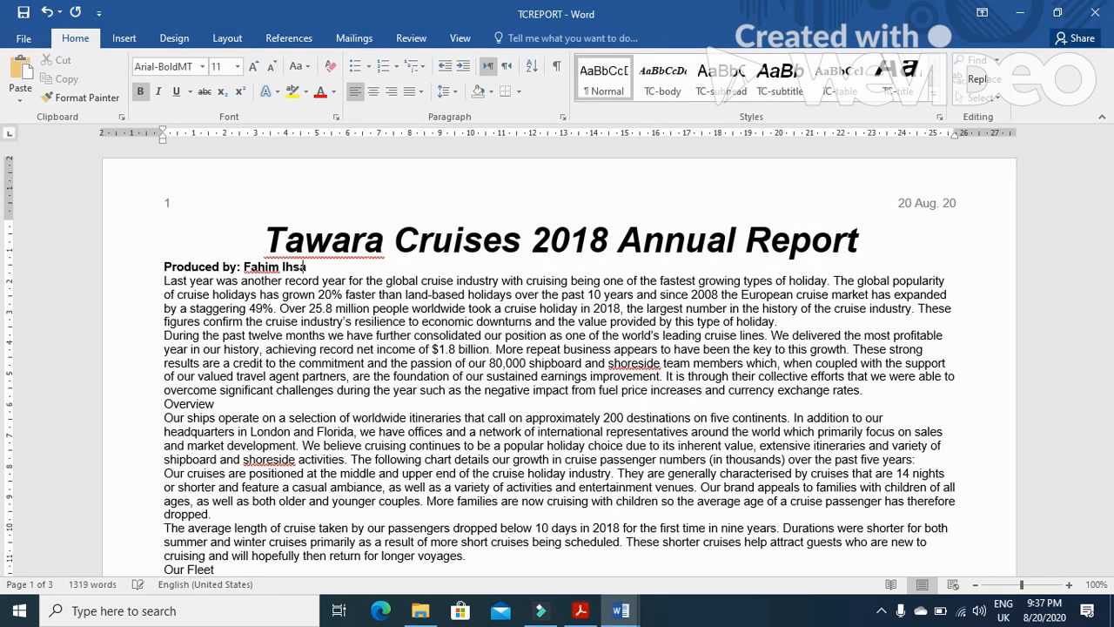
Apply the TC-subtitle style to the 'Produced by:' subtitle line
key("alt+Tab")
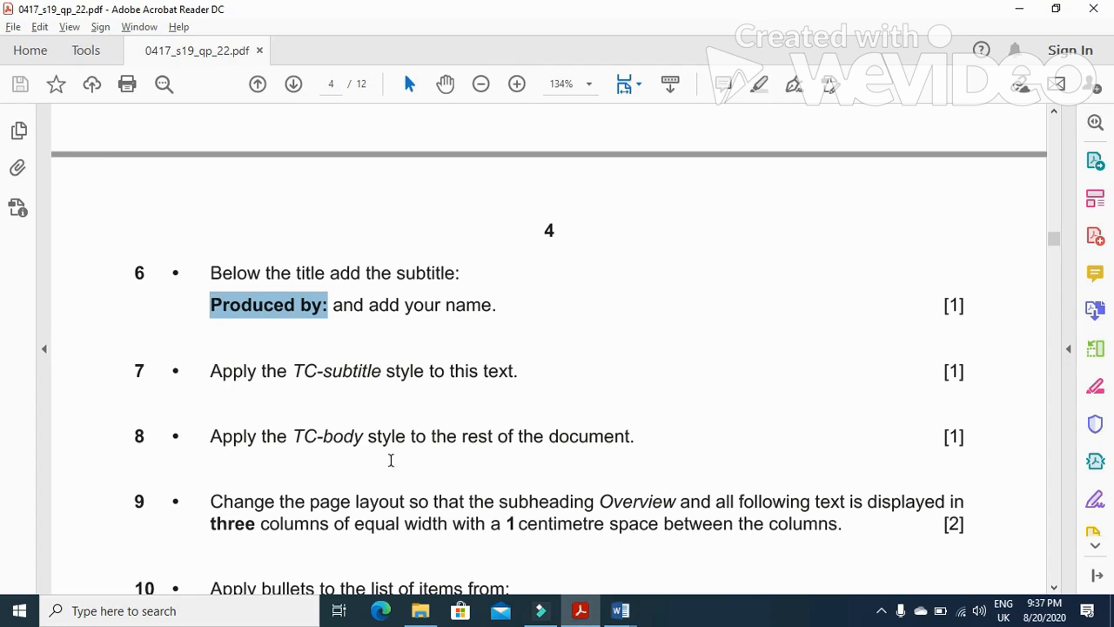
key("alt+Tab")
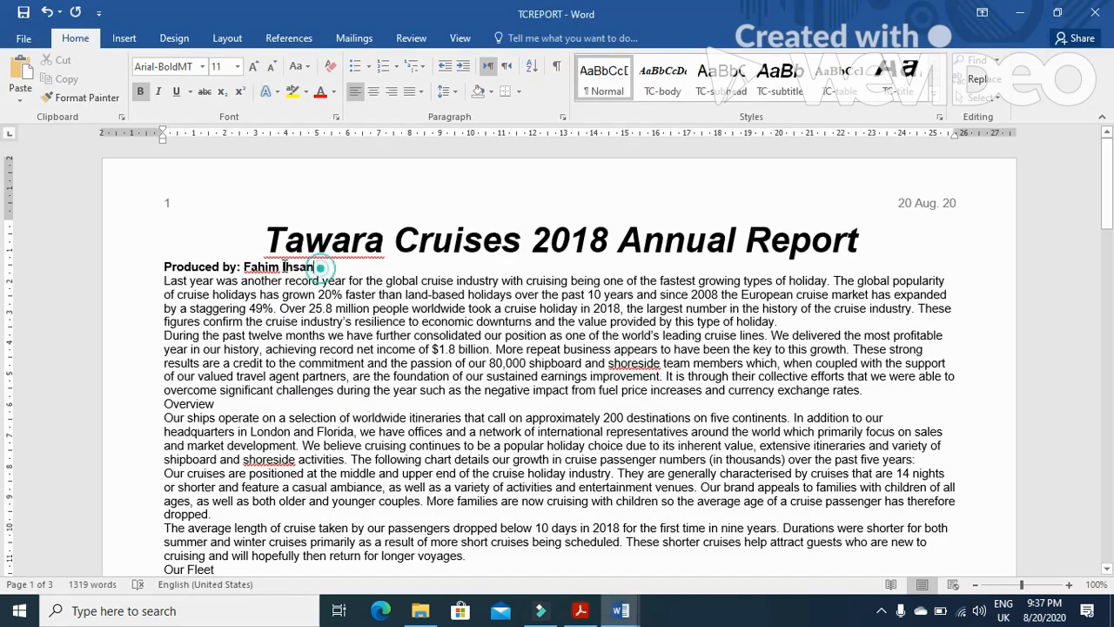
left_click_drag(315, 266, 164, 267)
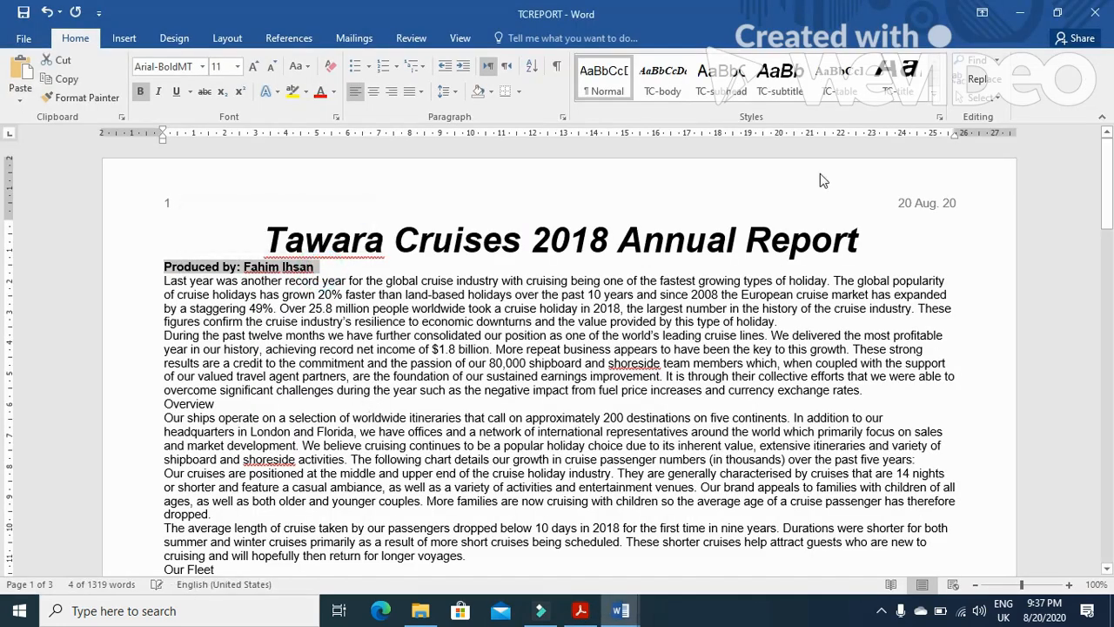
left_click(772, 83)
Modify the TC-subtitle style to use right alignment, following the house style specifications table
key("alt+Tab")
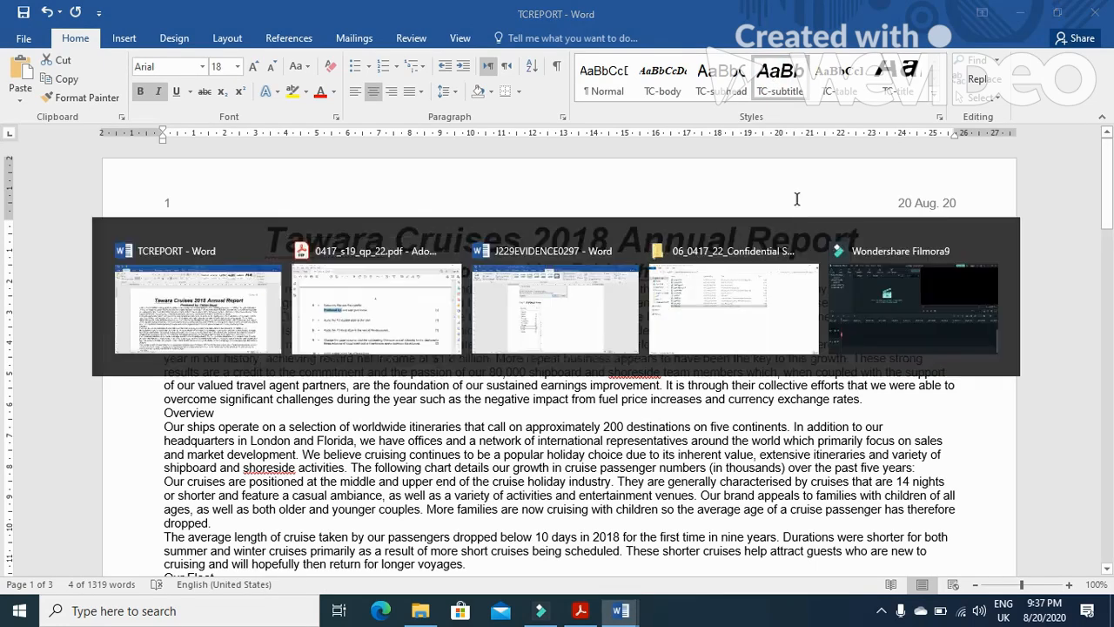
left_click_drag(1053, 240, 1059, 215)
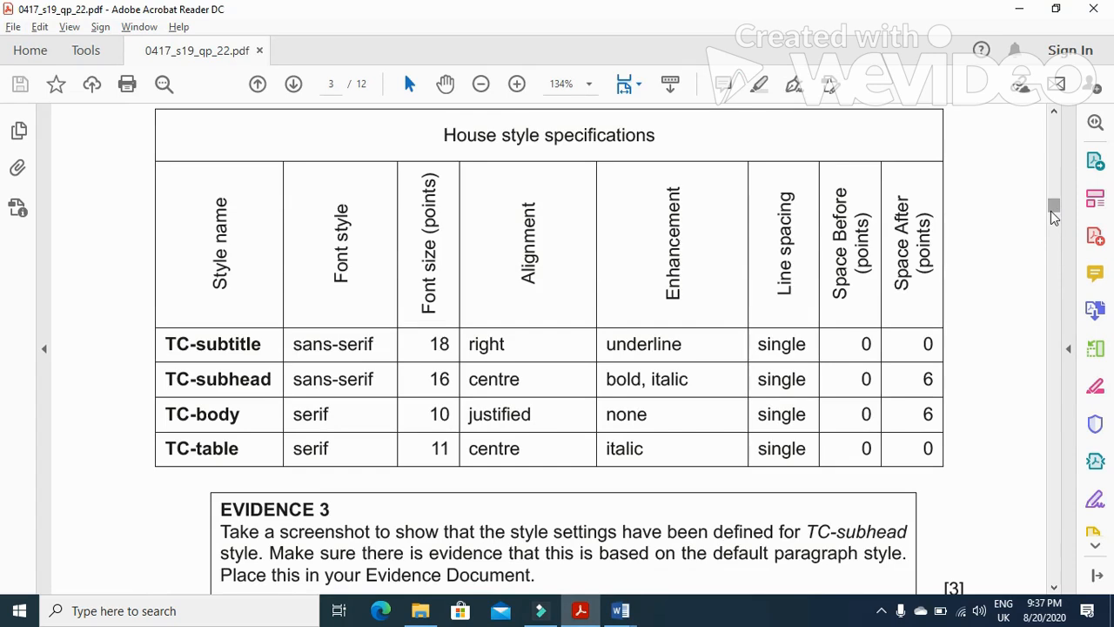
key("alt+Tab")
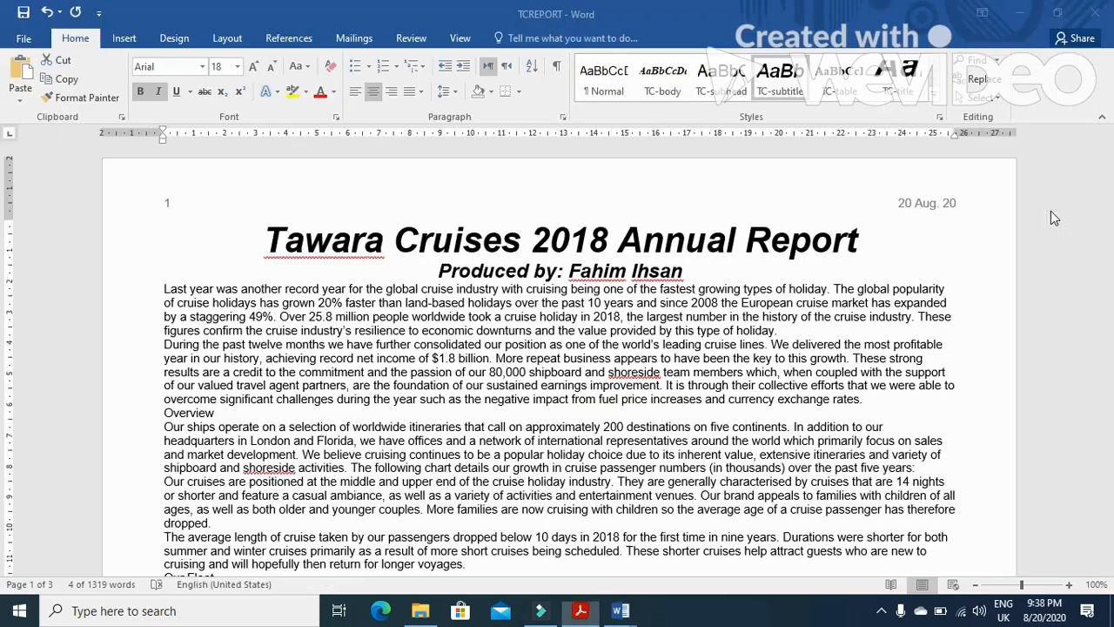
right_click(810, 90)
left_click(840, 102)
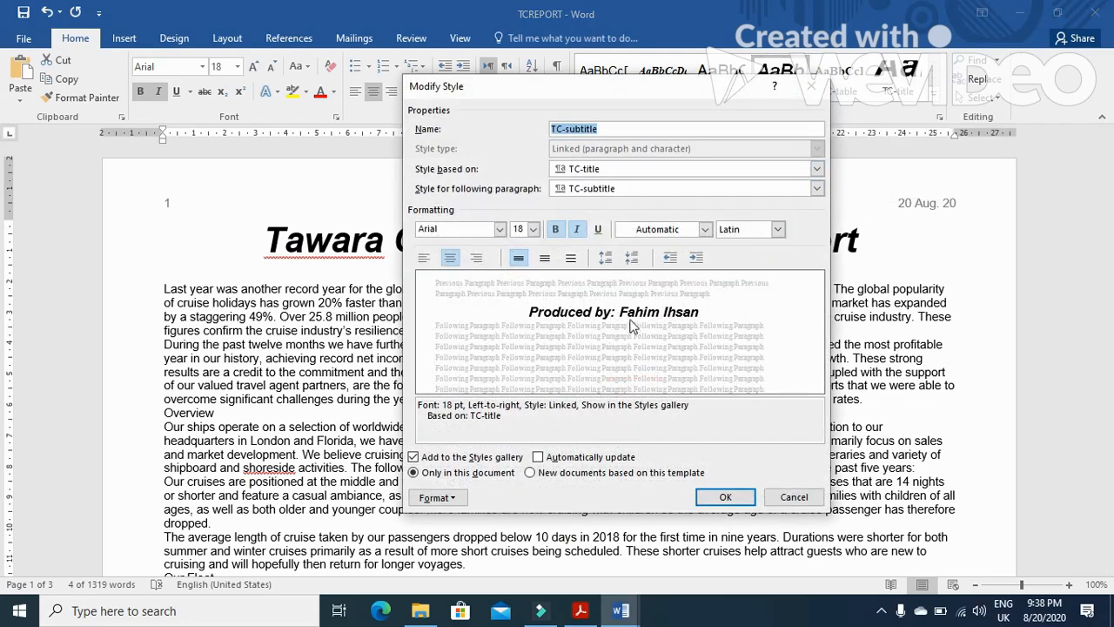
left_click(476, 257)
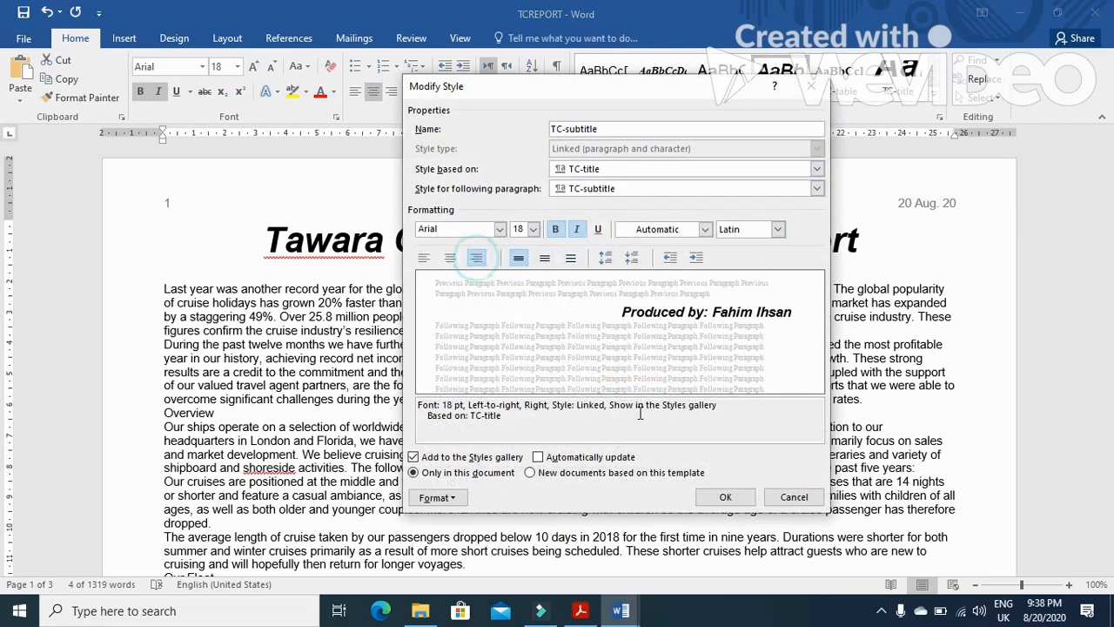
left_click(731, 496)
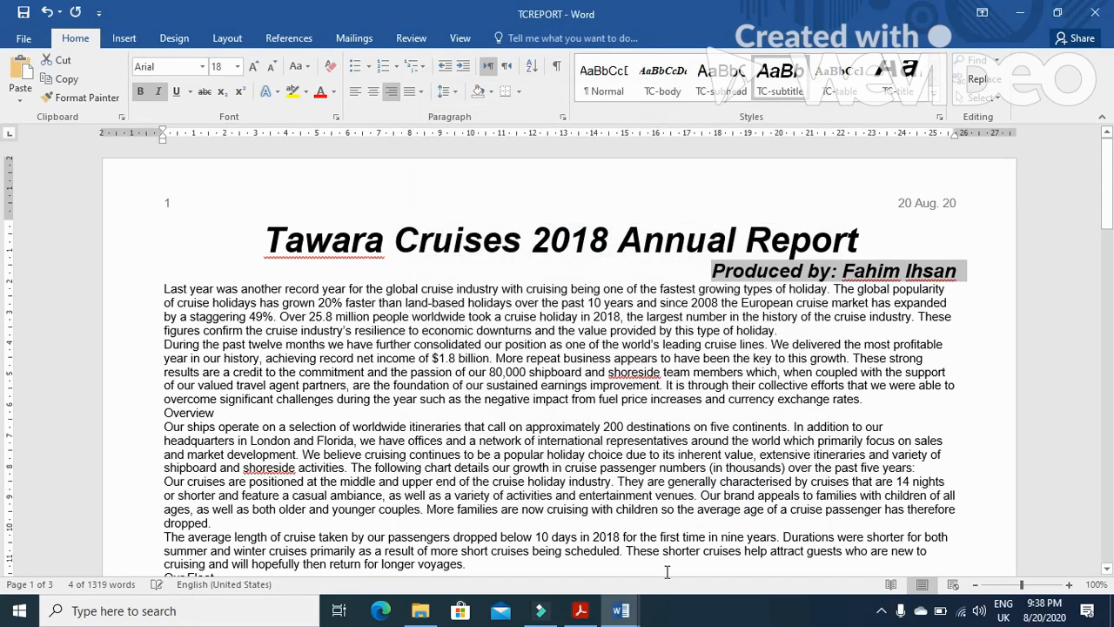
Modify the TC-subtitle style to remove bold and italic and add underline
key("alt+Tab")
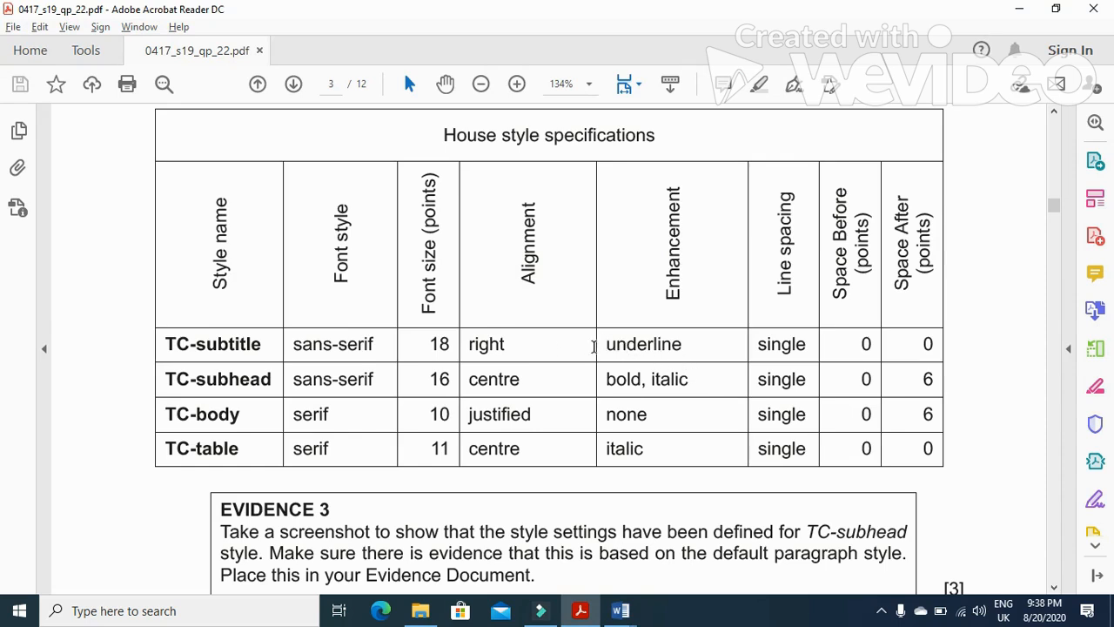
key("alt+Tab")
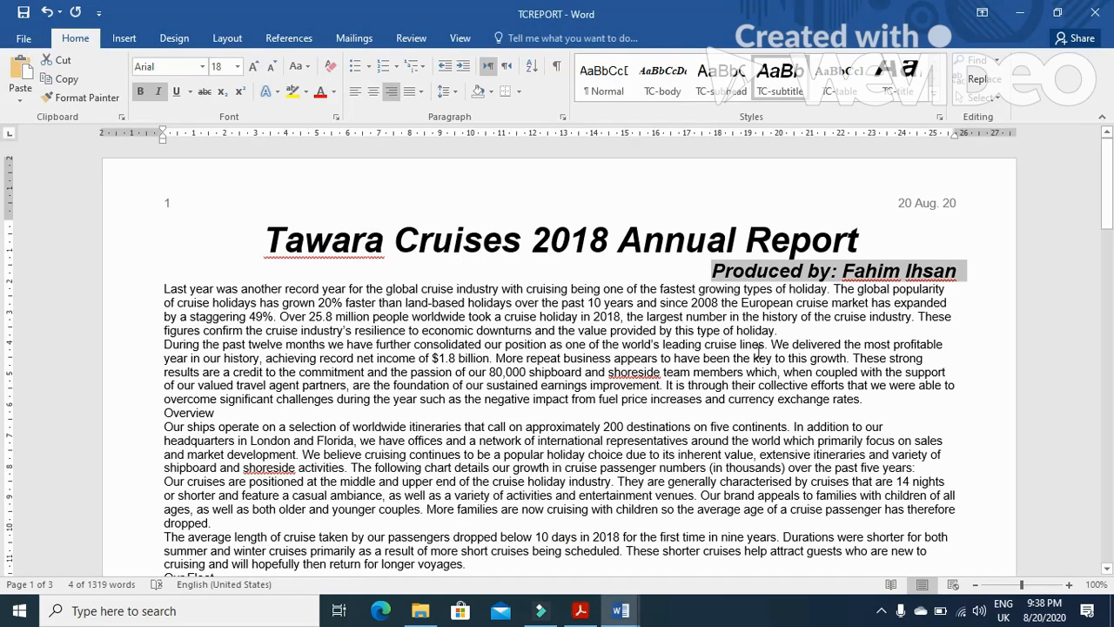
right_click(780, 98)
left_click(810, 122)
left_click(555, 229)
left_click(576, 228)
left_click(597, 229)
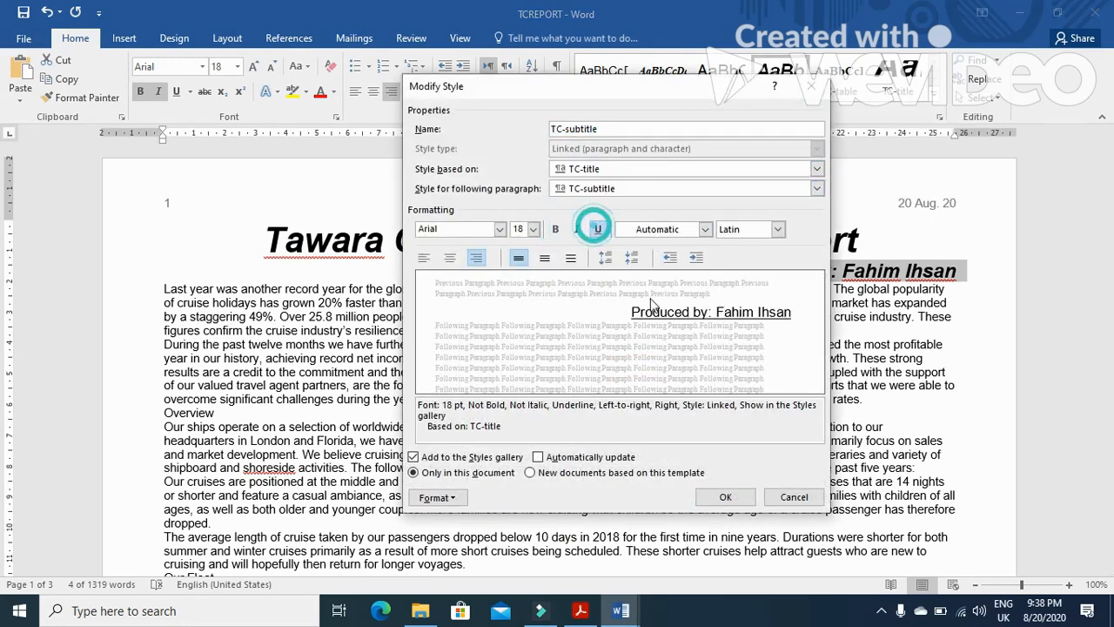
left_click(725, 496)
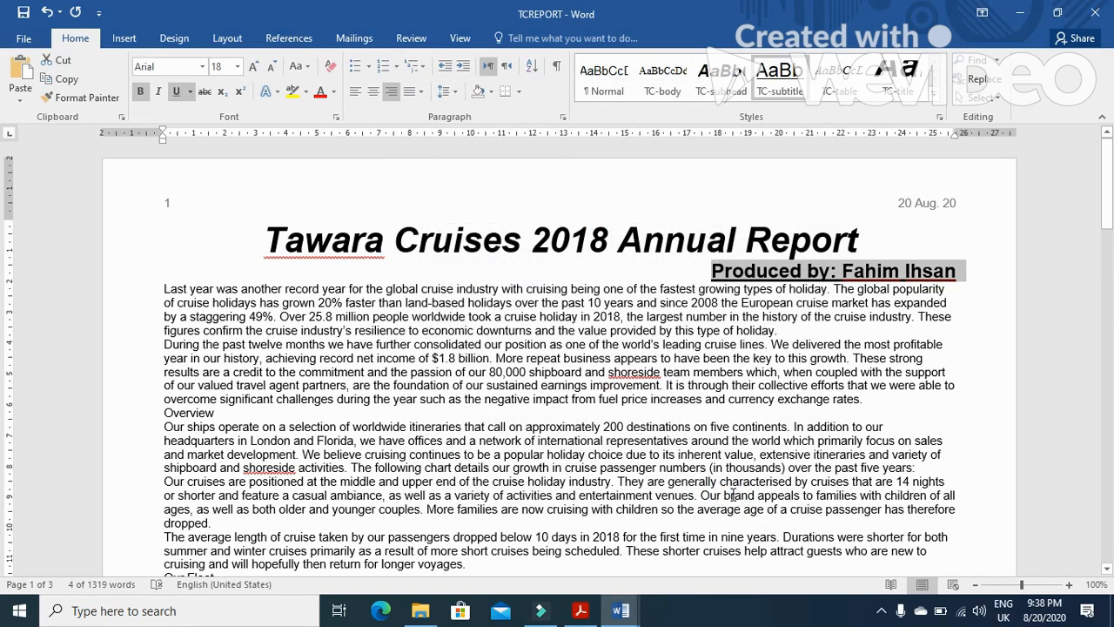
Reopen the TC-subtitle style settings to check its bold and underline enhancements
key("alt+Tab")
key("alt+Tab")
key("alt+Tab")
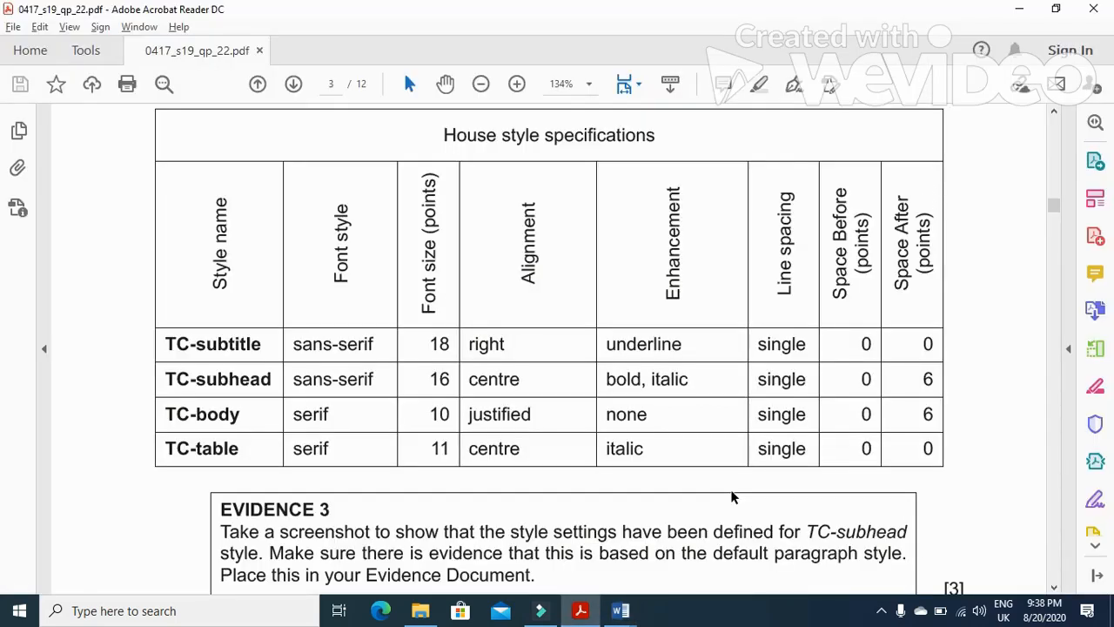
key("alt+Tab")
right_click(794, 83)
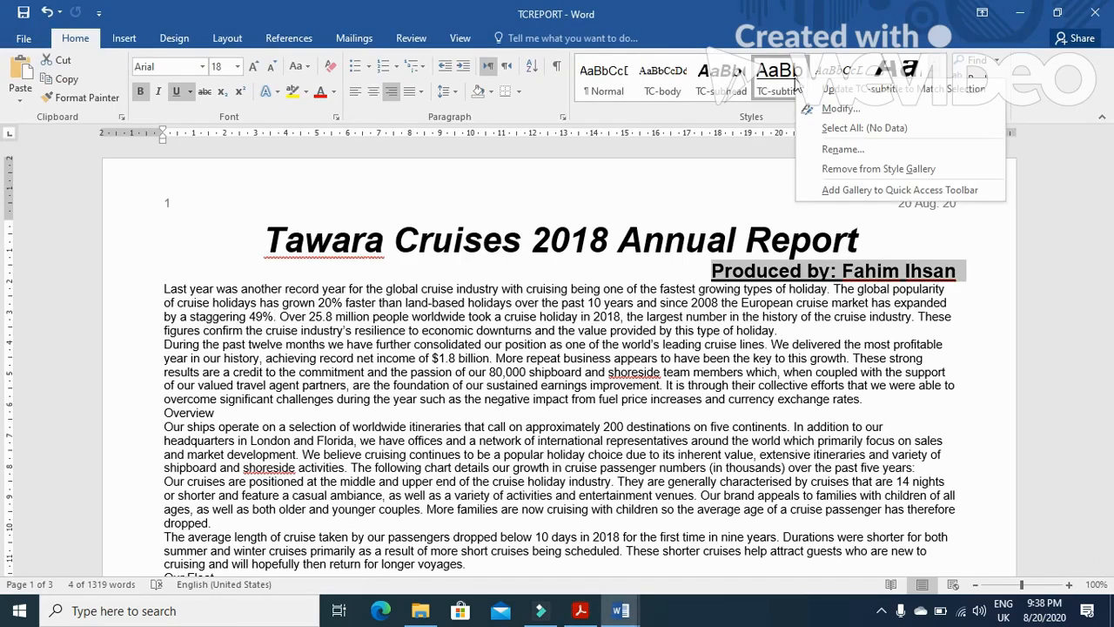
left_click(813, 112)
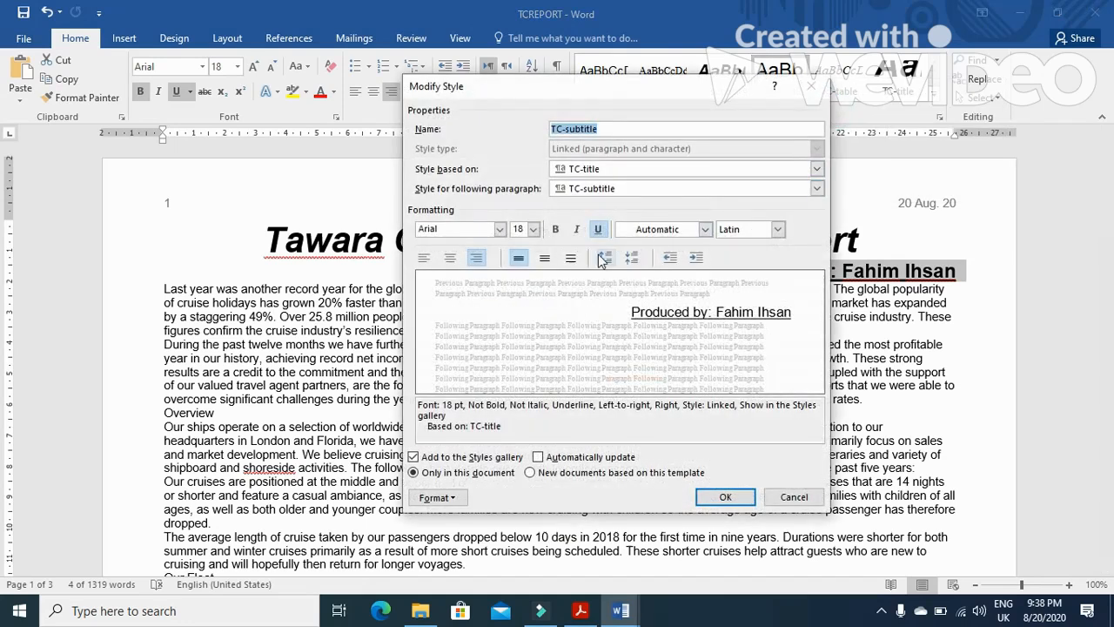
left_click(555, 228)
left_click(555, 229)
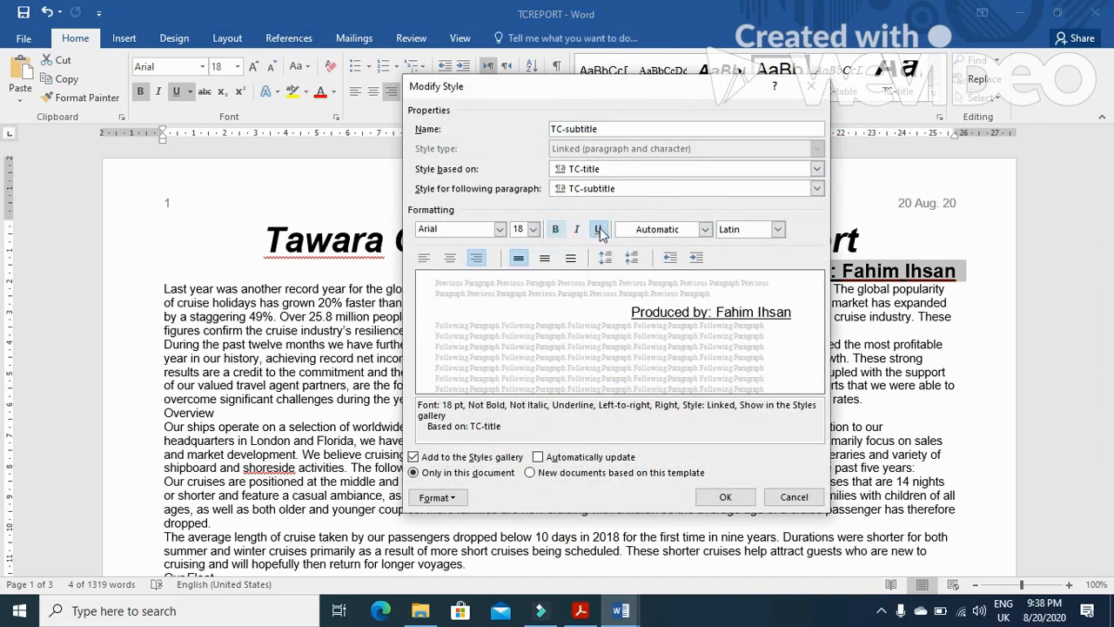
left_click(598, 229)
left_click(599, 229)
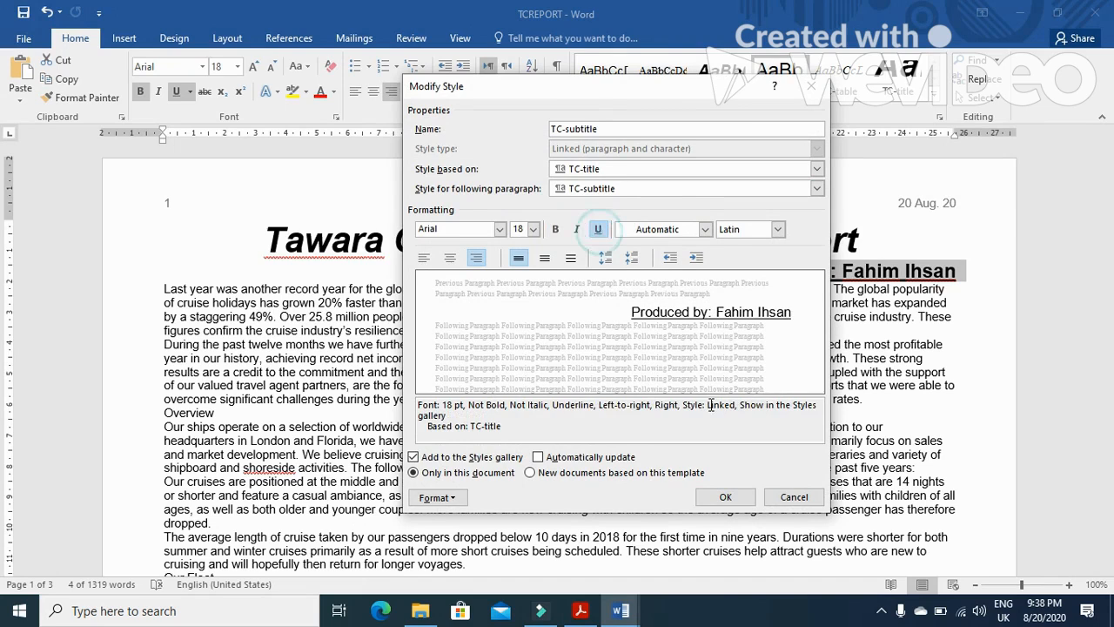
left_click(725, 497)
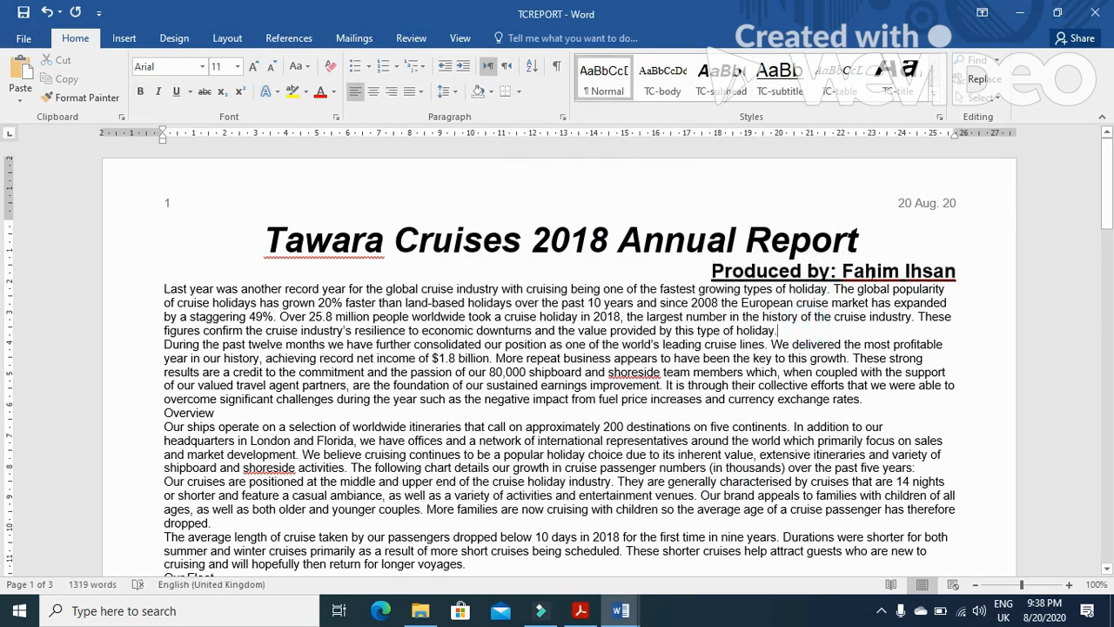
Set the TC-subtitle style's font to Arial in the Modify Style dialog
left_click(839, 268)
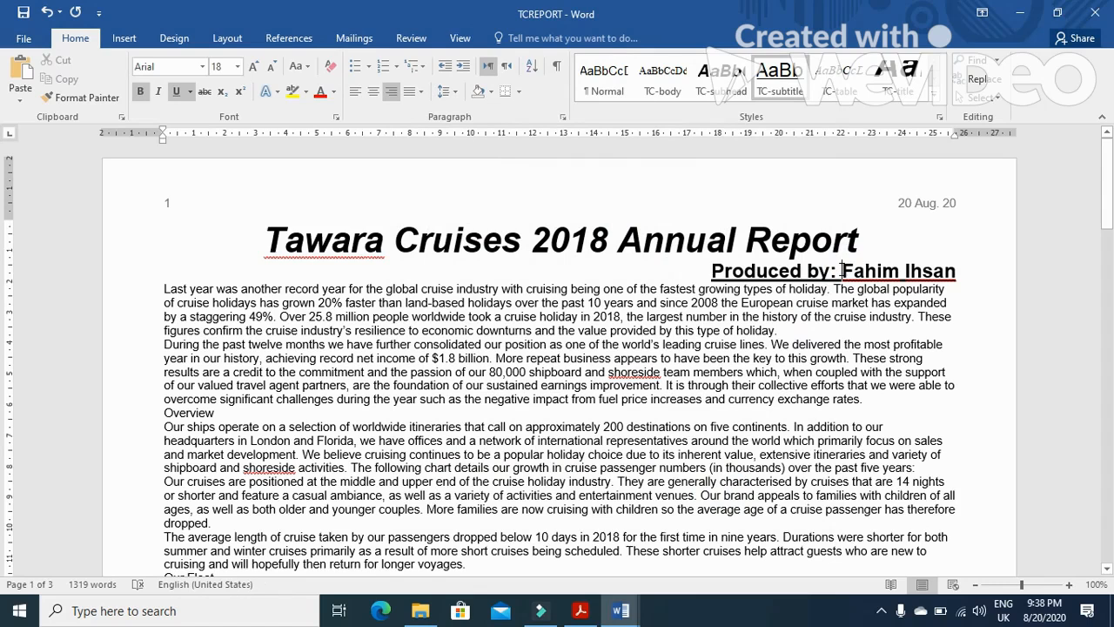
right_click(796, 92)
left_click(825, 122)
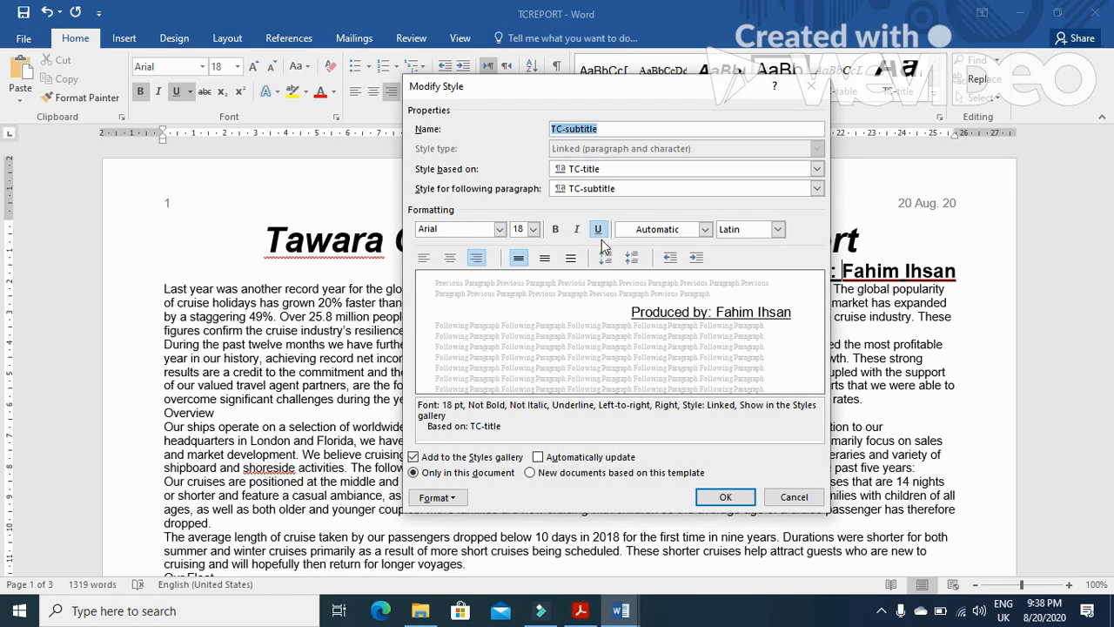
left_click(499, 229)
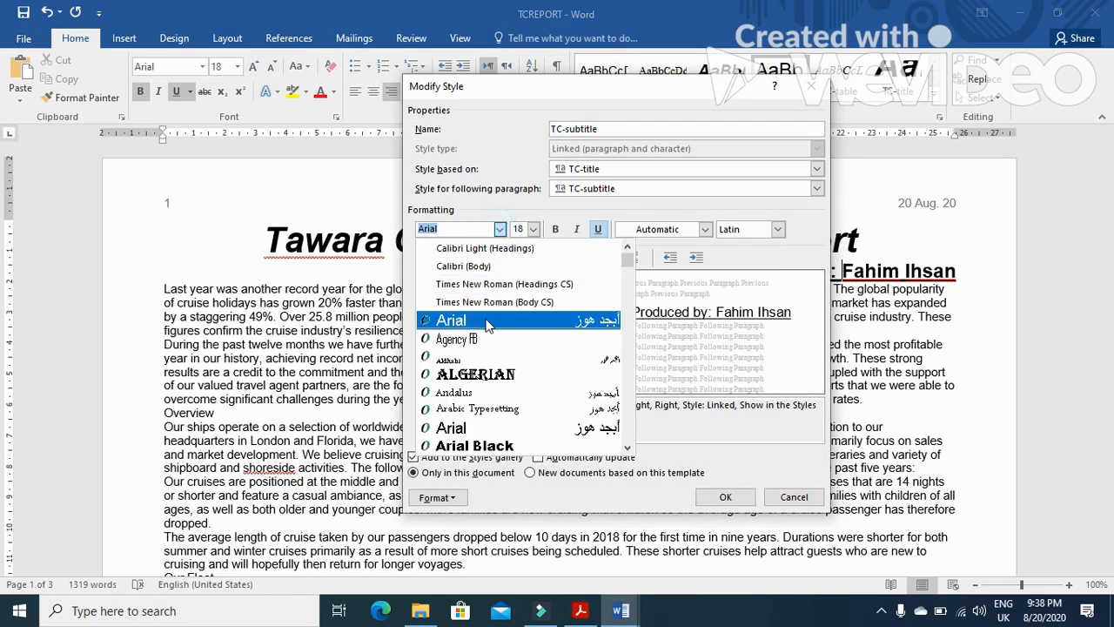
left_click(485, 427)
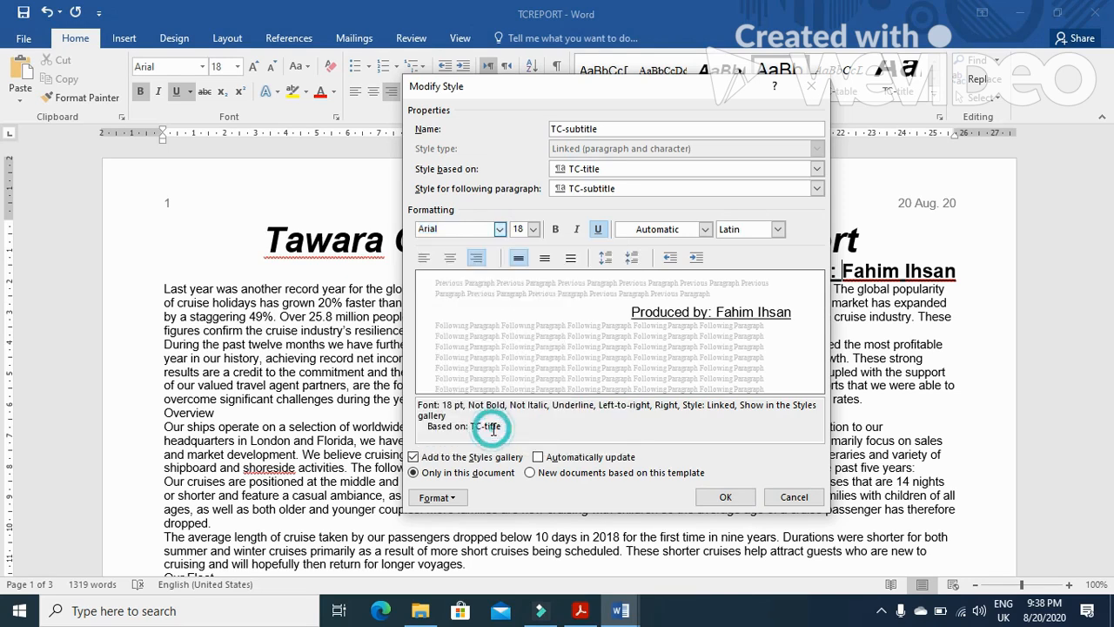
left_click(557, 229)
left_click(561, 230)
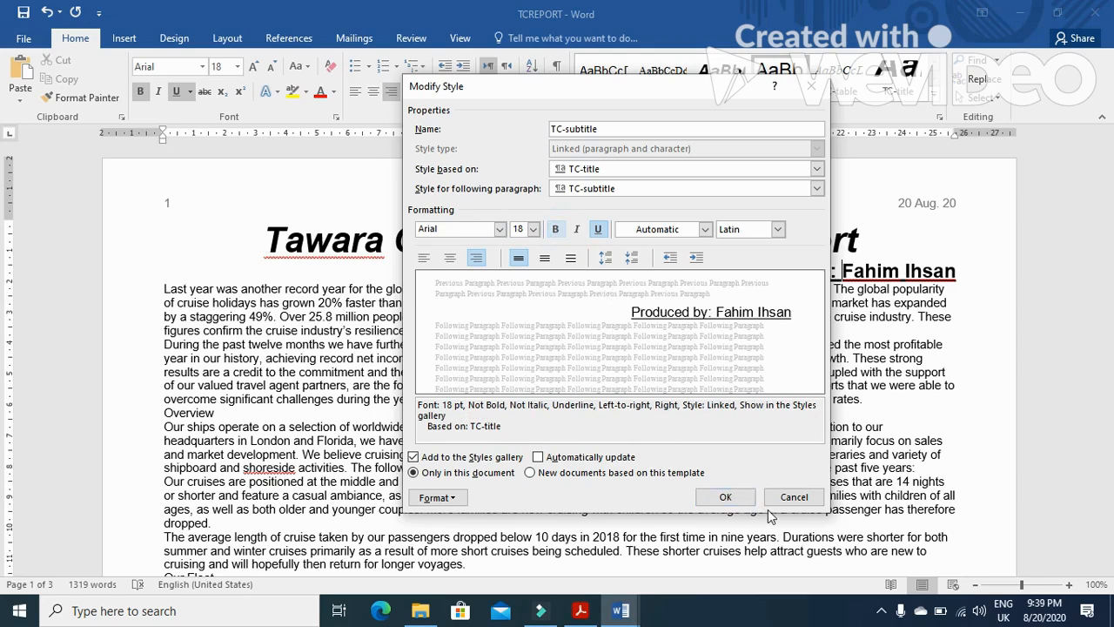
left_click(727, 496)
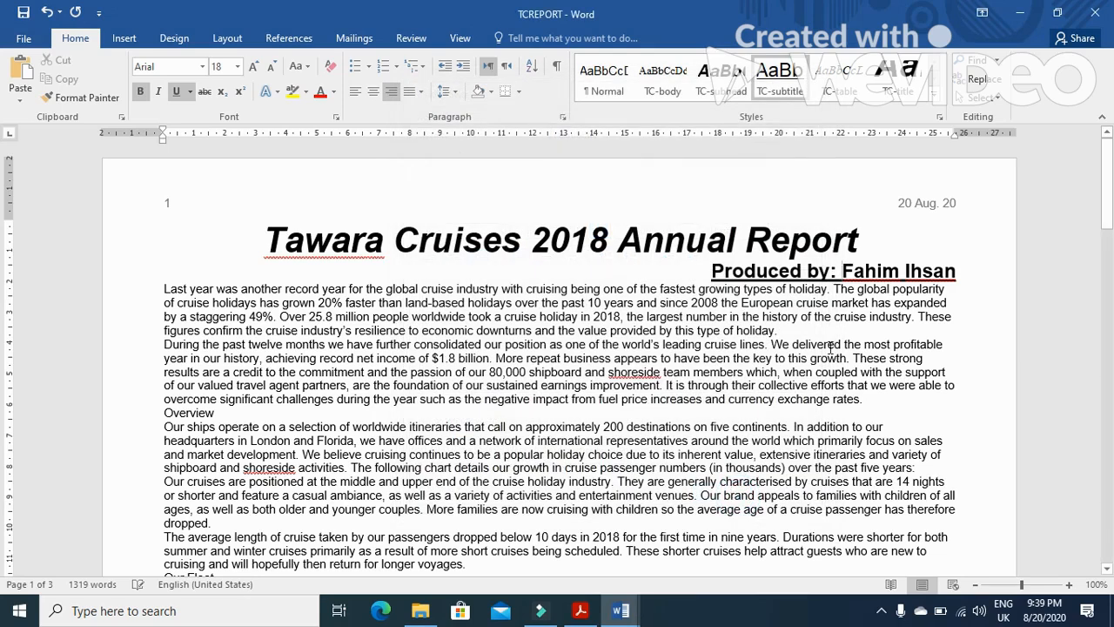
Apply the TC-body style to all the text after the subtitle through the end of the document
left_click(874, 270)
scroll(692, 329, "down", 2)
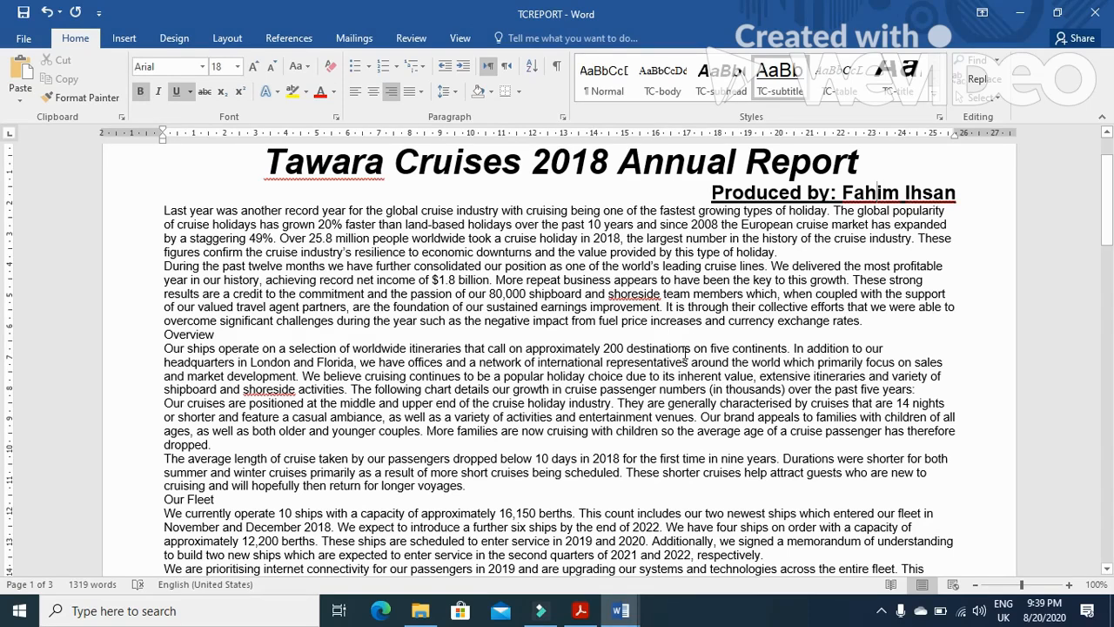
left_click(581, 610)
scroll(538, 474, "down", 12)
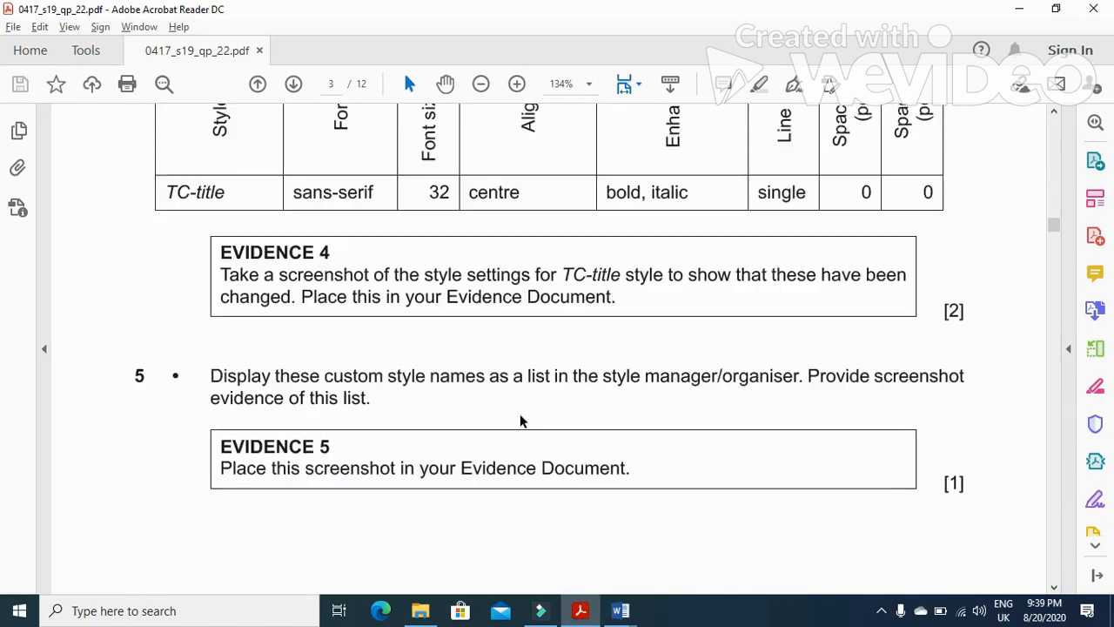
scroll(521, 421, "down", 6)
left_click_drag(209, 369, 480, 379)
left_click(619, 610)
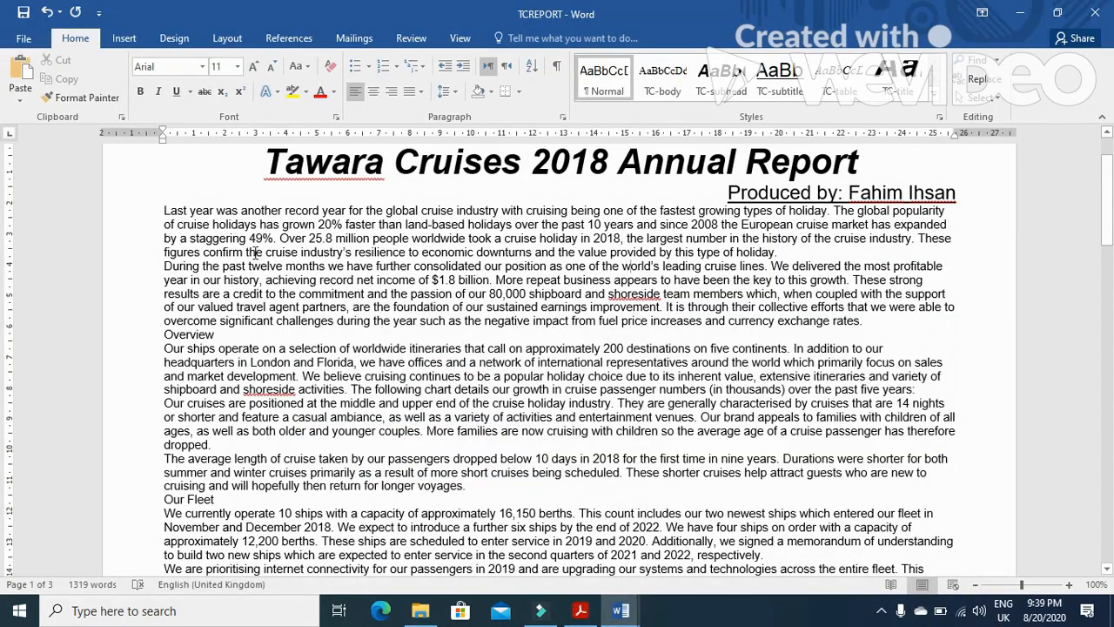
left_click_drag(163, 210, 722, 514)
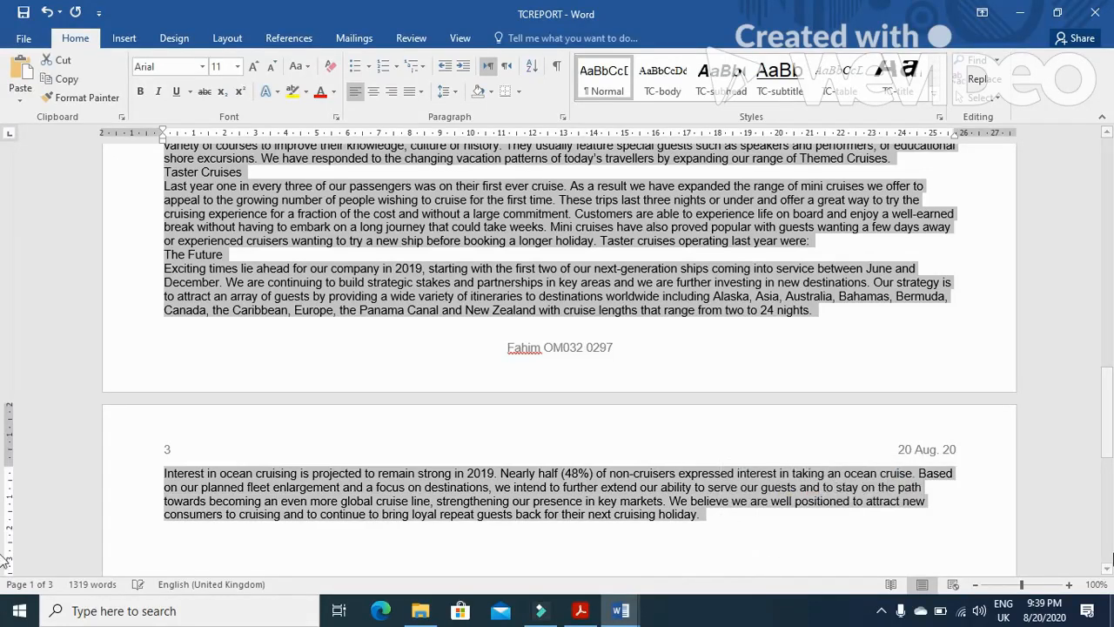
left_click(665, 76)
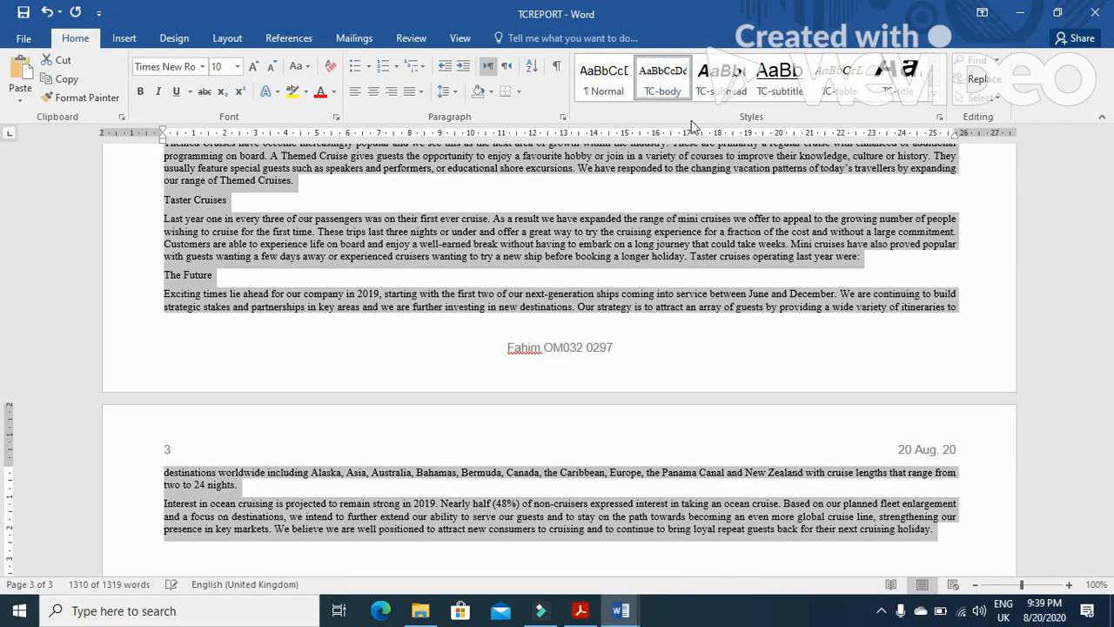
Format the selected text from the Overview subheading onward into three equal-width columns with 1 cm spacing
key("alt+Tab")
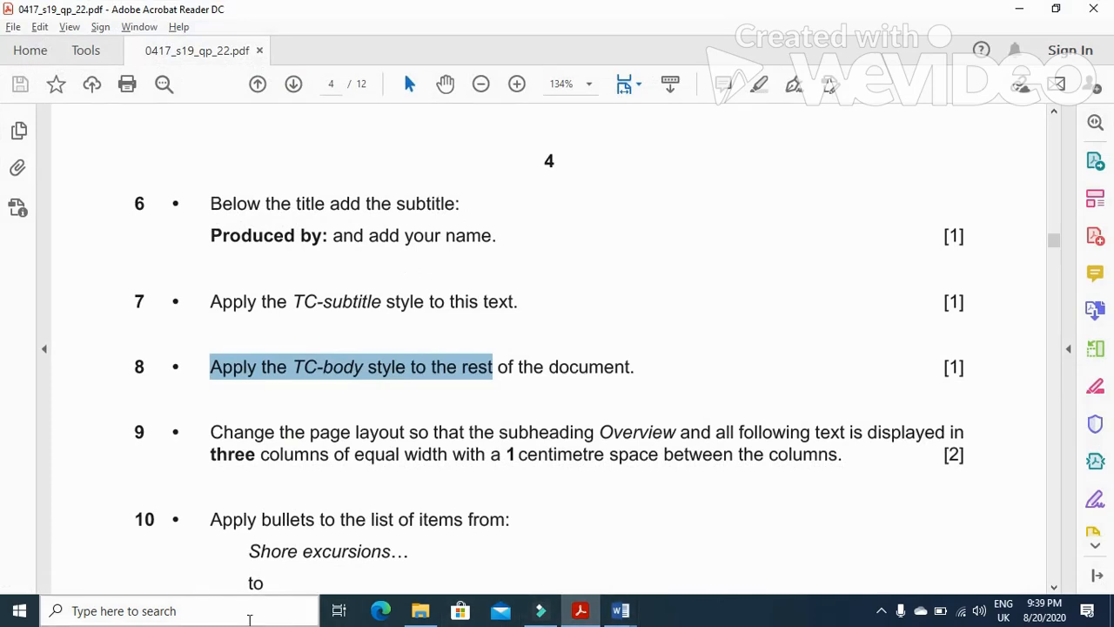
left_click_drag(207, 431, 692, 443)
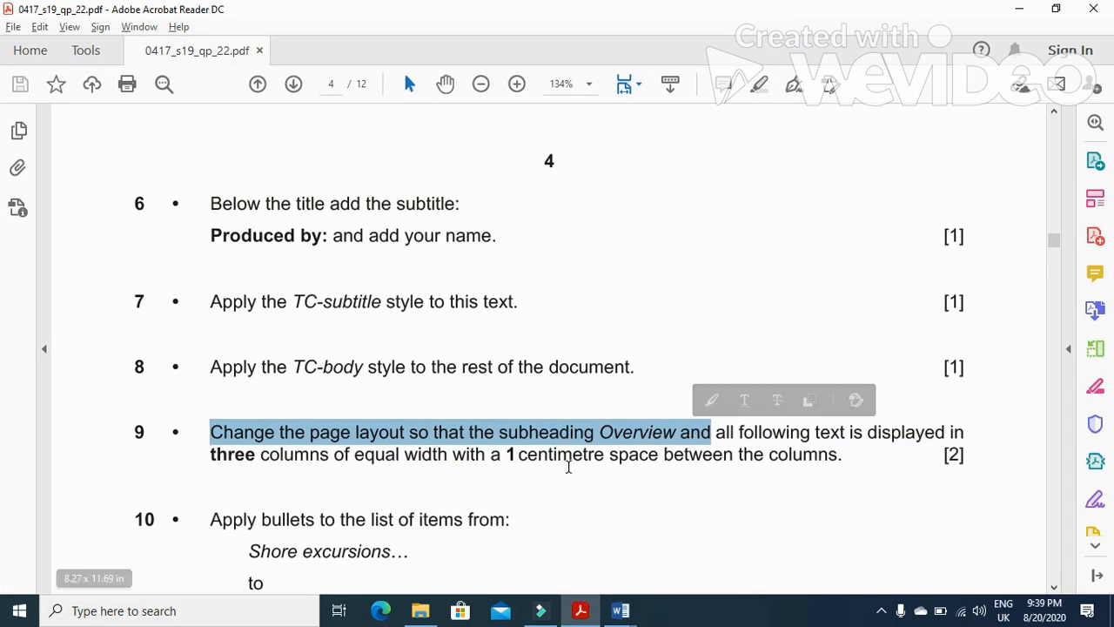
key("alt+Tab")
key("ctrl+a")
scroll(512, 503, "up", 15)
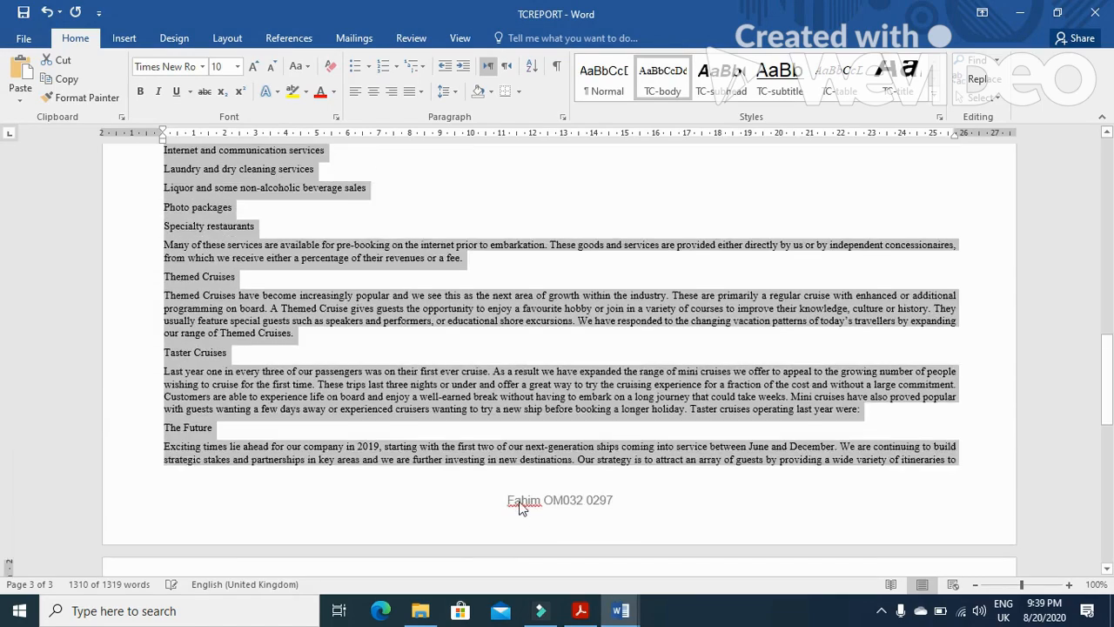
scroll(343, 416, "up", 7)
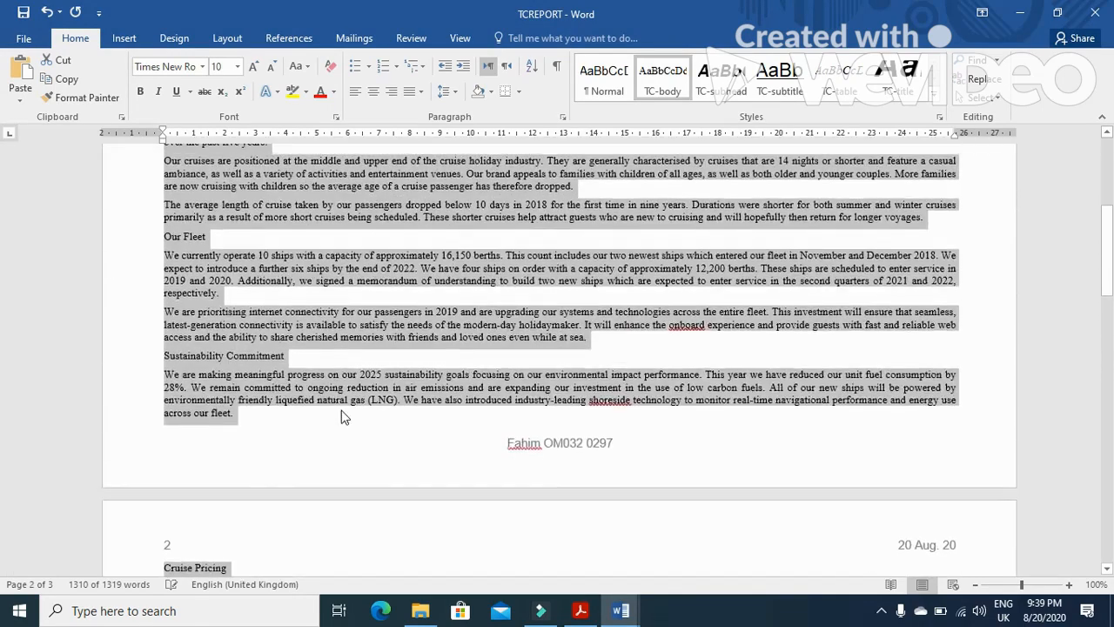
left_click_drag(162, 192, 945, 426)
left_click(227, 38)
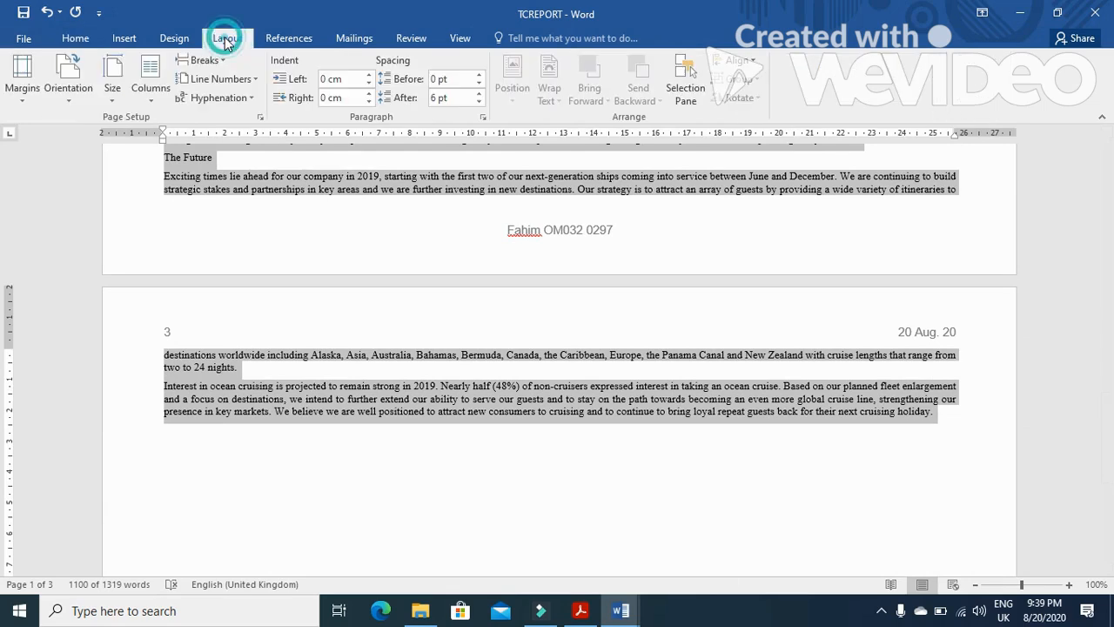
left_click(153, 96)
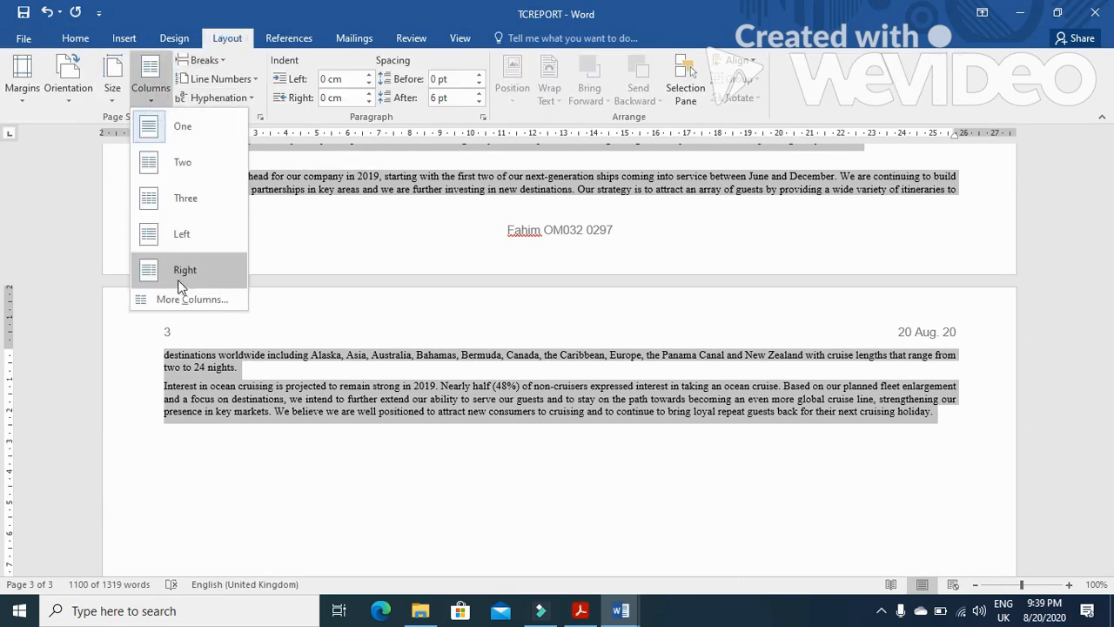
left_click(182, 300)
left_click(555, 200)
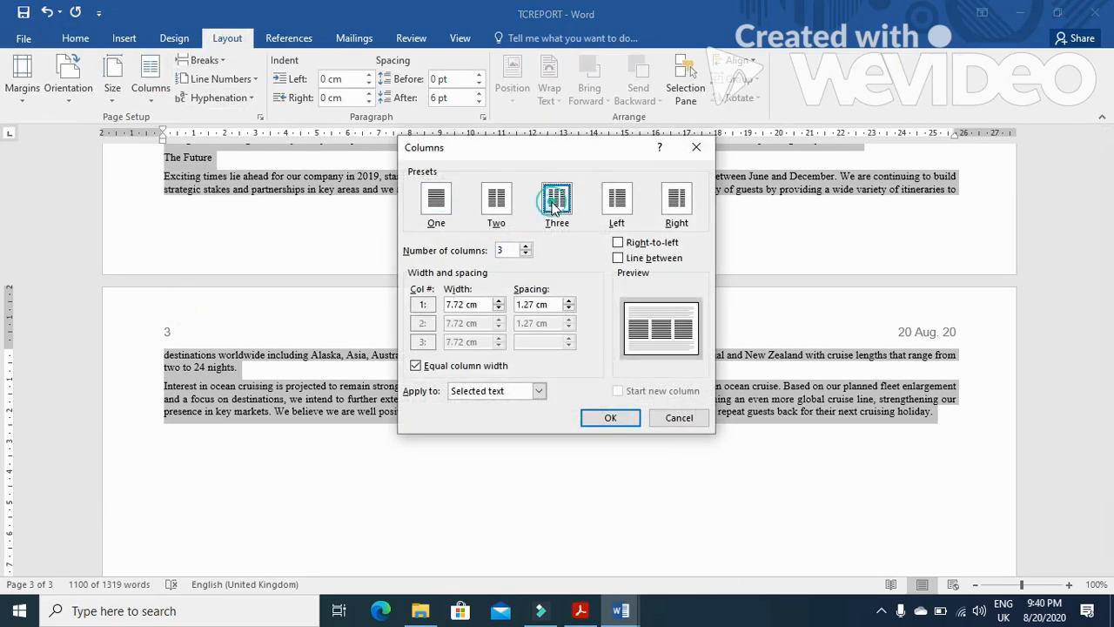
left_click(531, 304)
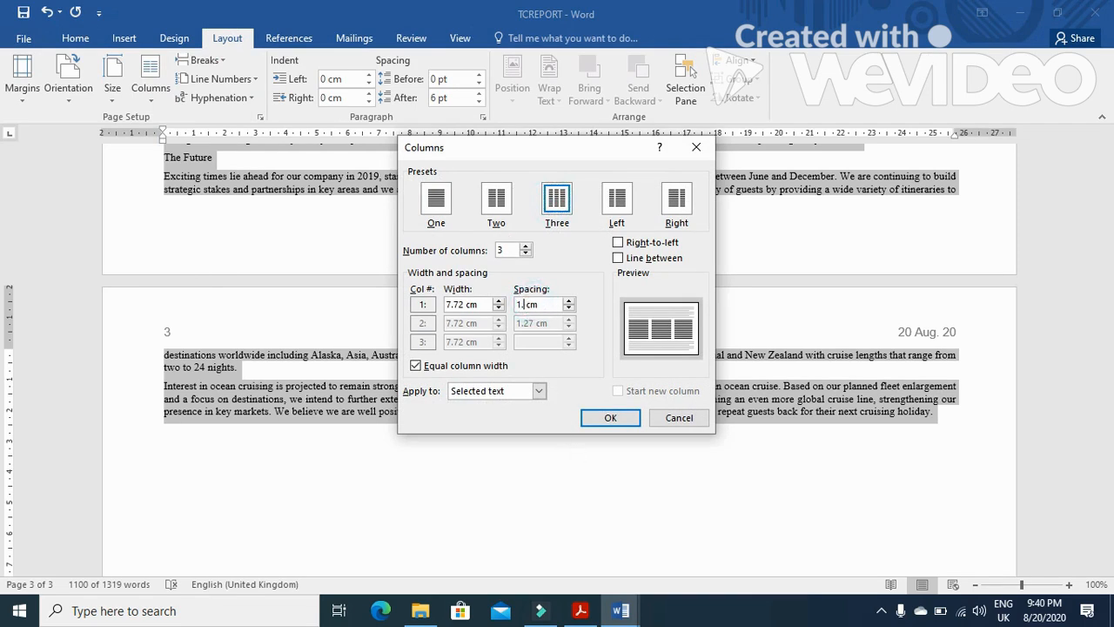
left_click(604, 418)
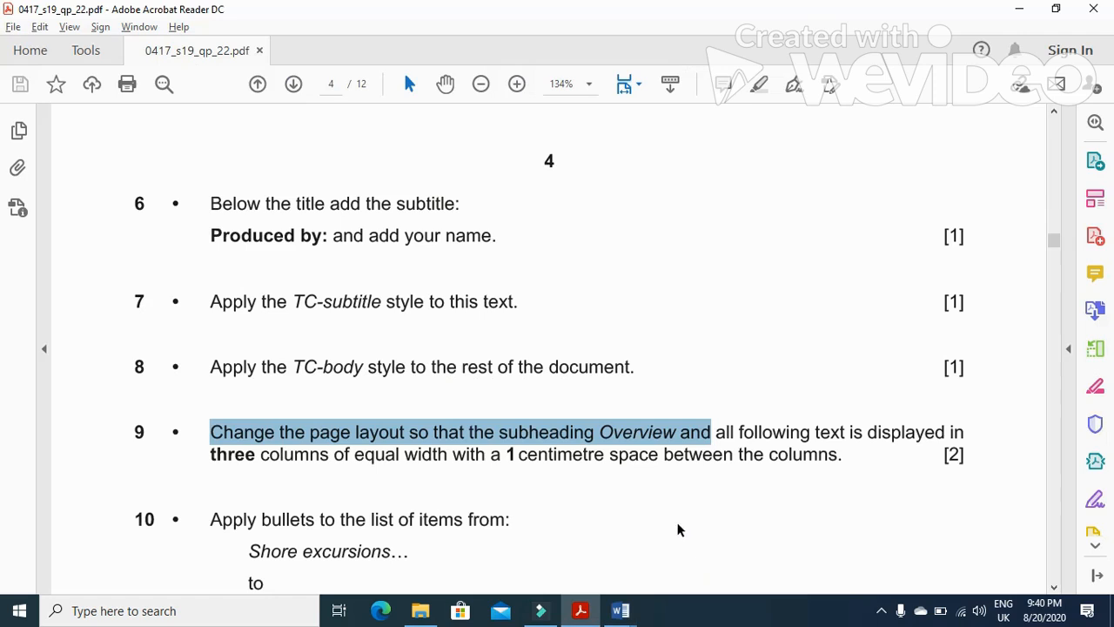
Apply bullets to the list of items from Shore excursions to Specialty restaurants
scroll(677, 529, "down", 5)
left_click_drag(202, 285, 487, 311)
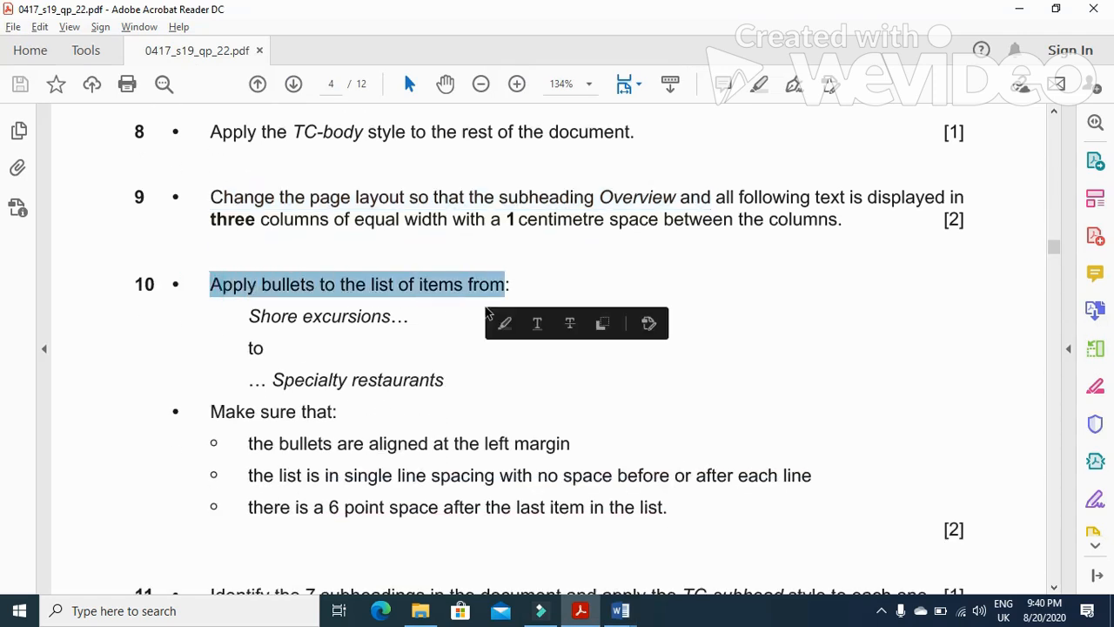
left_click_drag(246, 316, 403, 323)
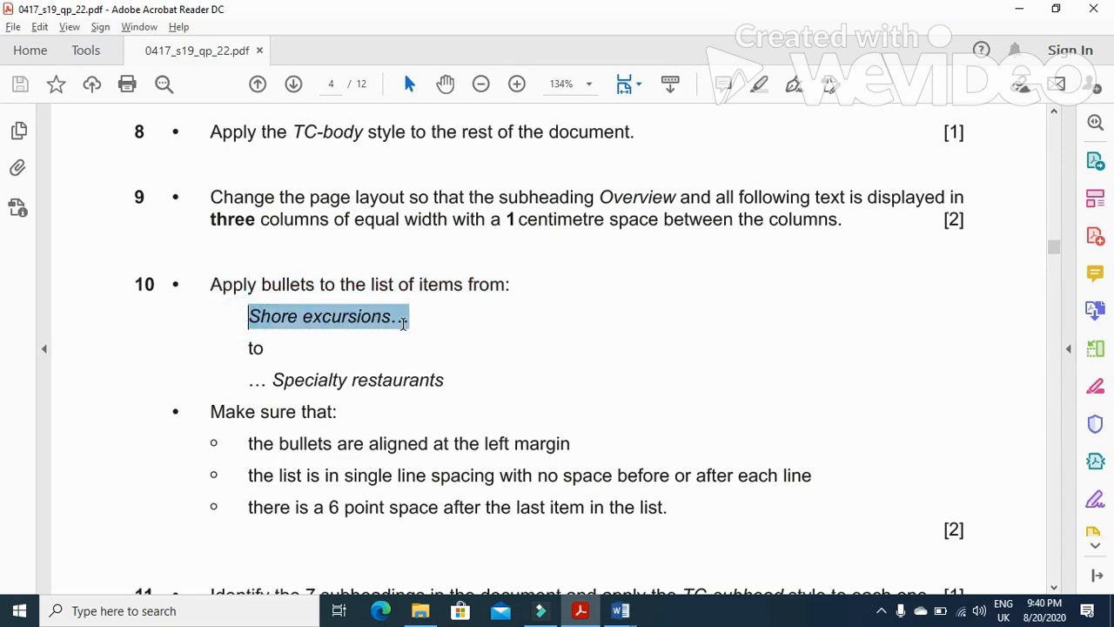
key("alt+Tab")
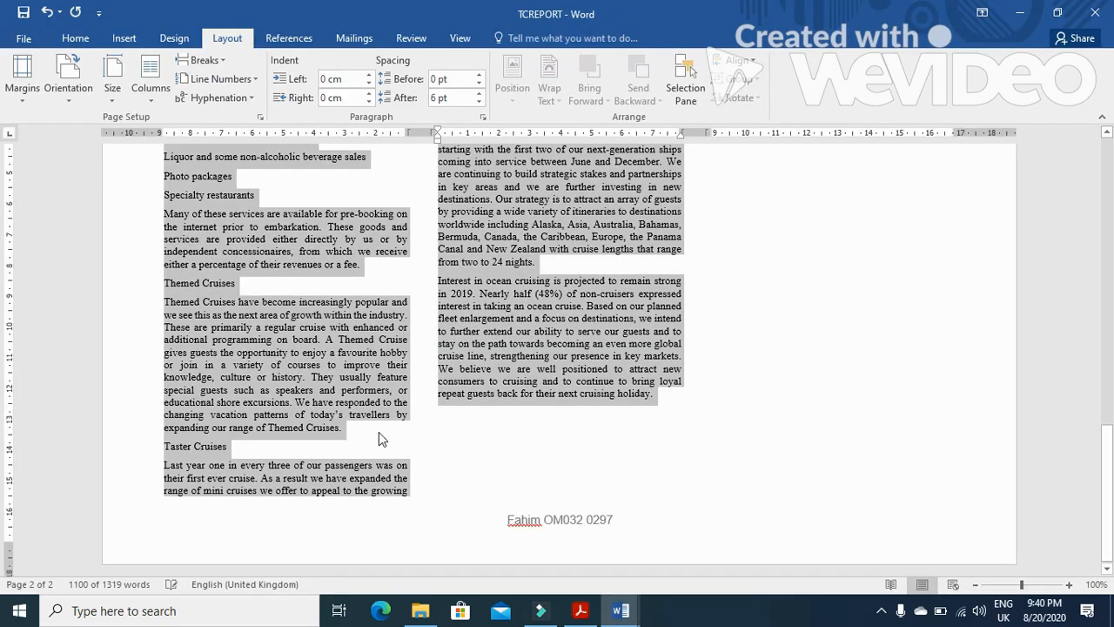
scroll(379, 436, "up", 5)
left_click(196, 353)
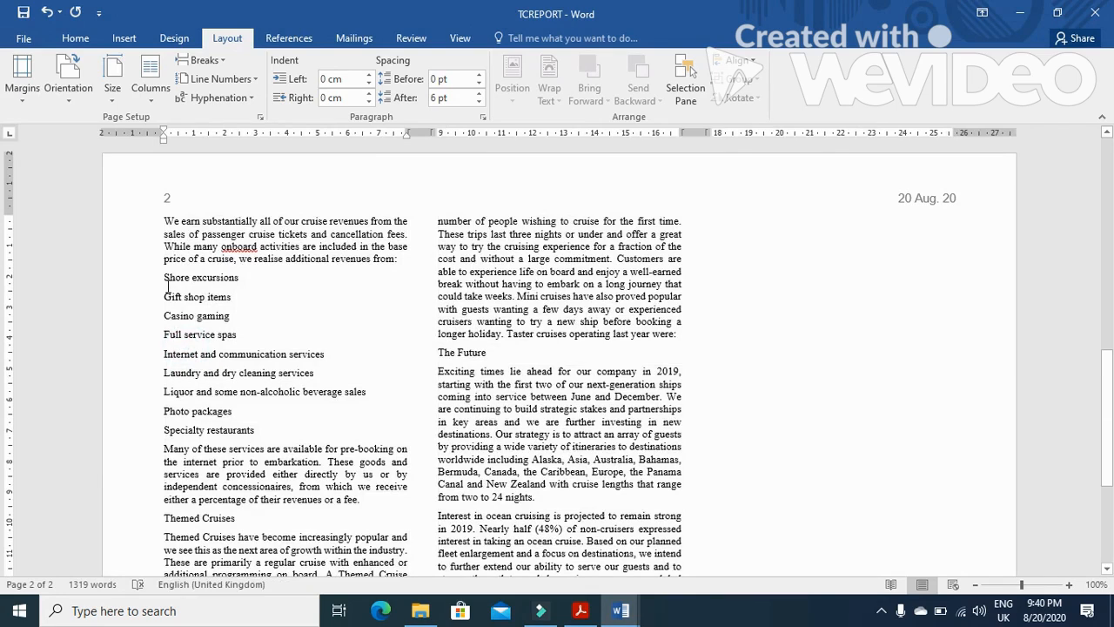
left_click_drag(164, 277, 262, 425)
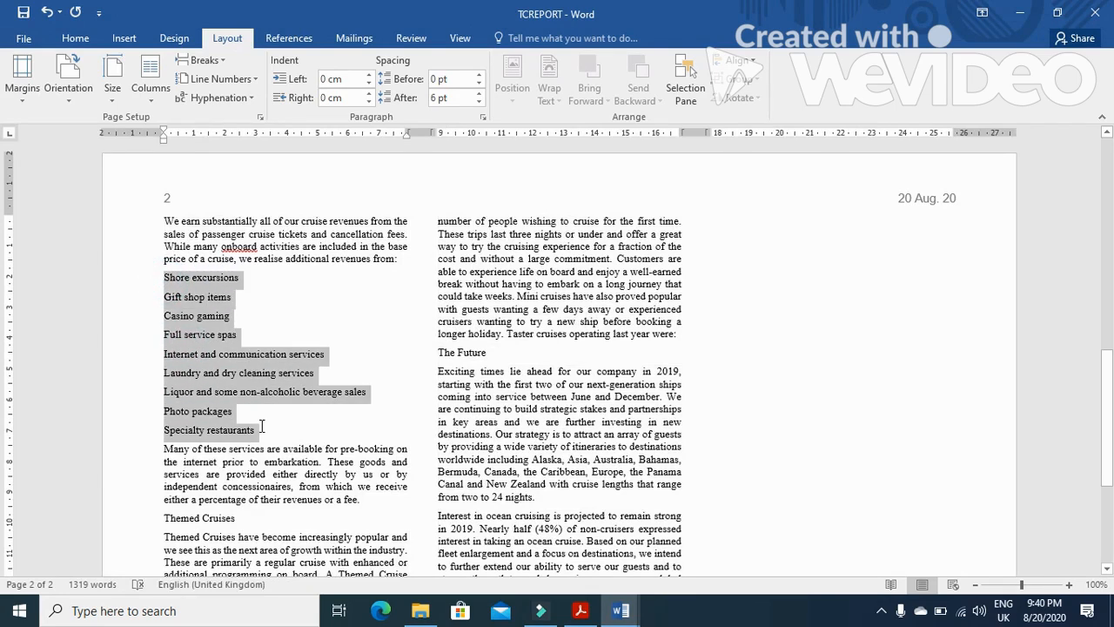
left_click(89, 39)
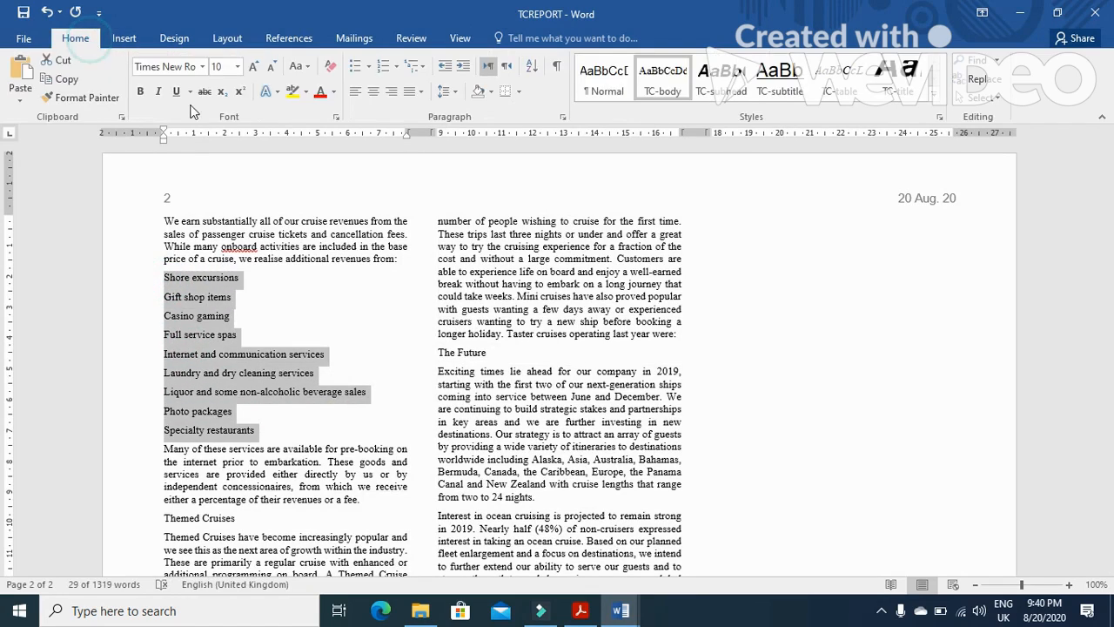
left_click(355, 66)
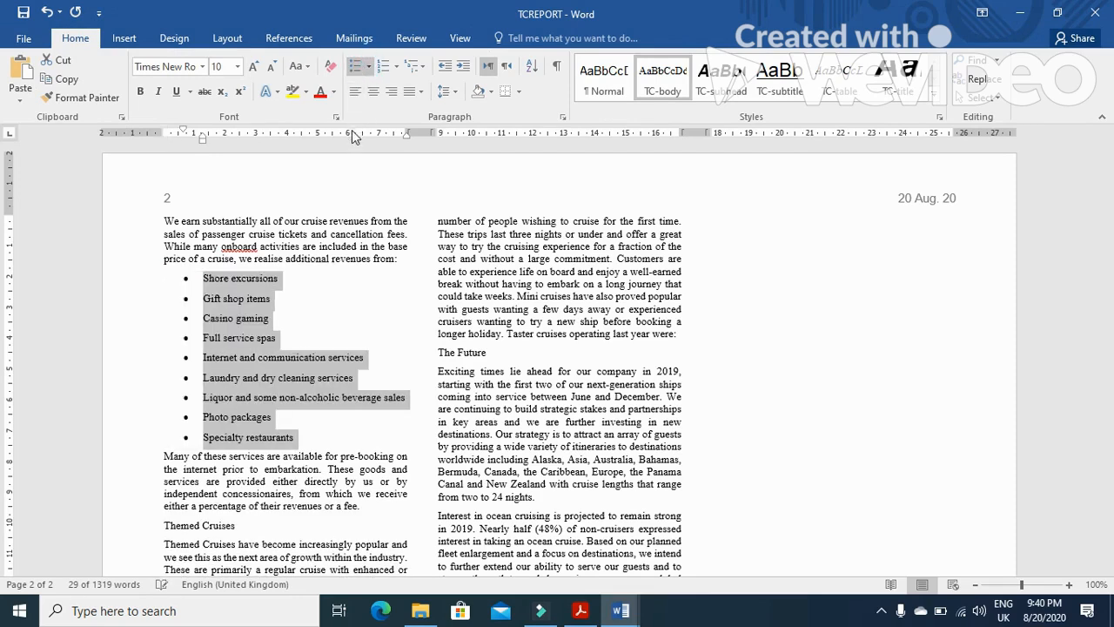
Set the bulleted list's indent before text to 0 cm and its spacing after to 0 pt, keeping single line spacing
key("alt+Tab")
scroll(365, 426, "down", 1)
left_click_drag(248, 366, 609, 401)
key("alt+Tab")
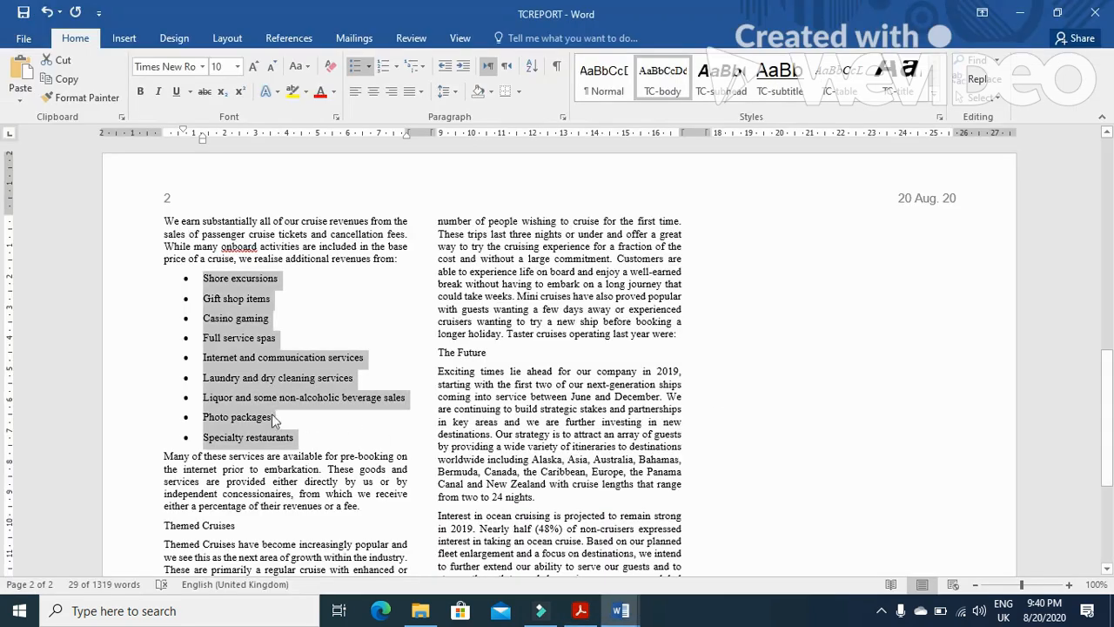
right_click(243, 346)
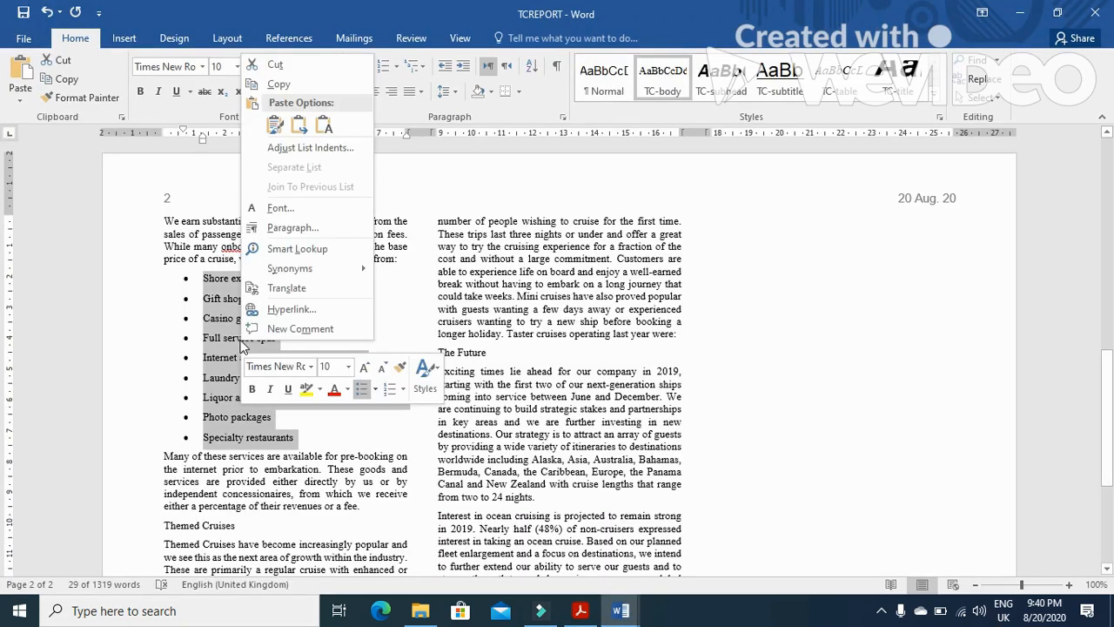
left_click(318, 221)
left_click_drag(487, 219, 414, 225)
type("0")
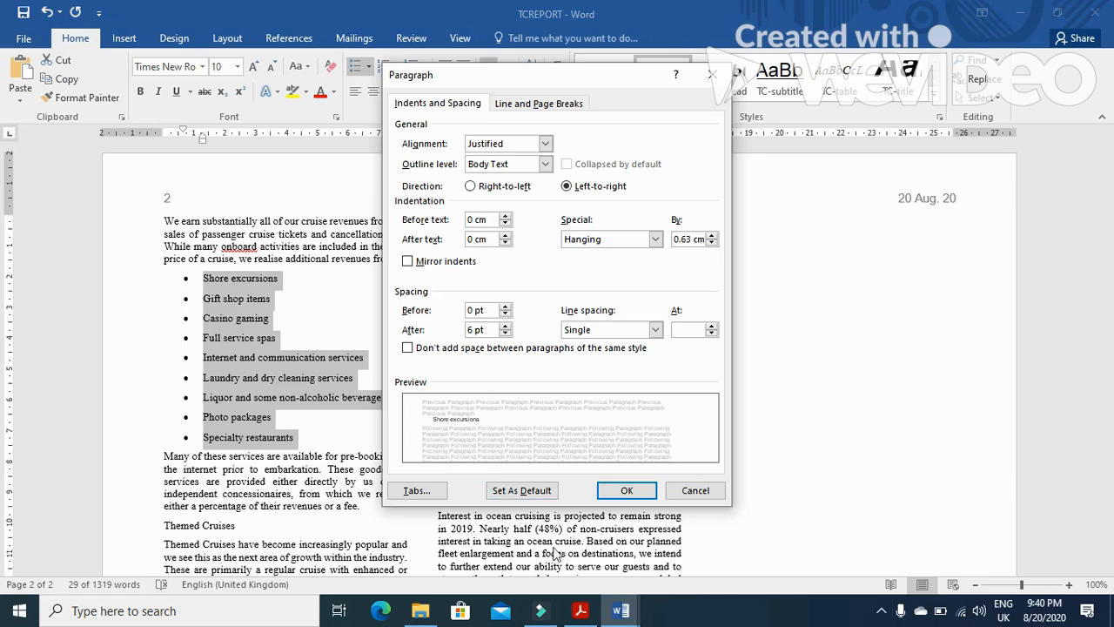
left_click(581, 610)
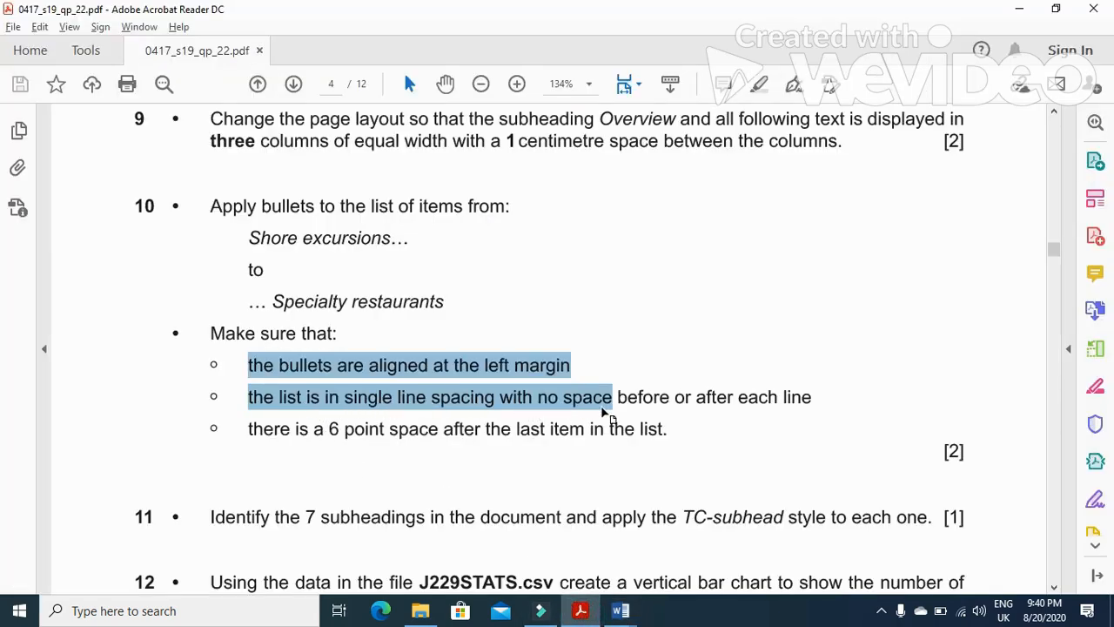
left_click(620, 610)
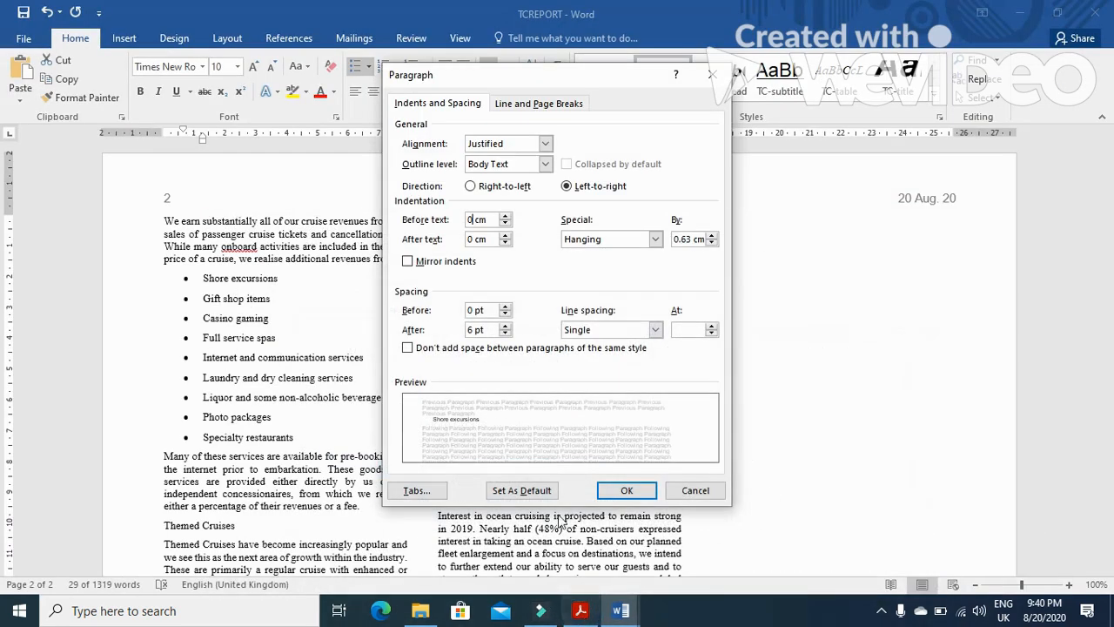
left_click(474, 329)
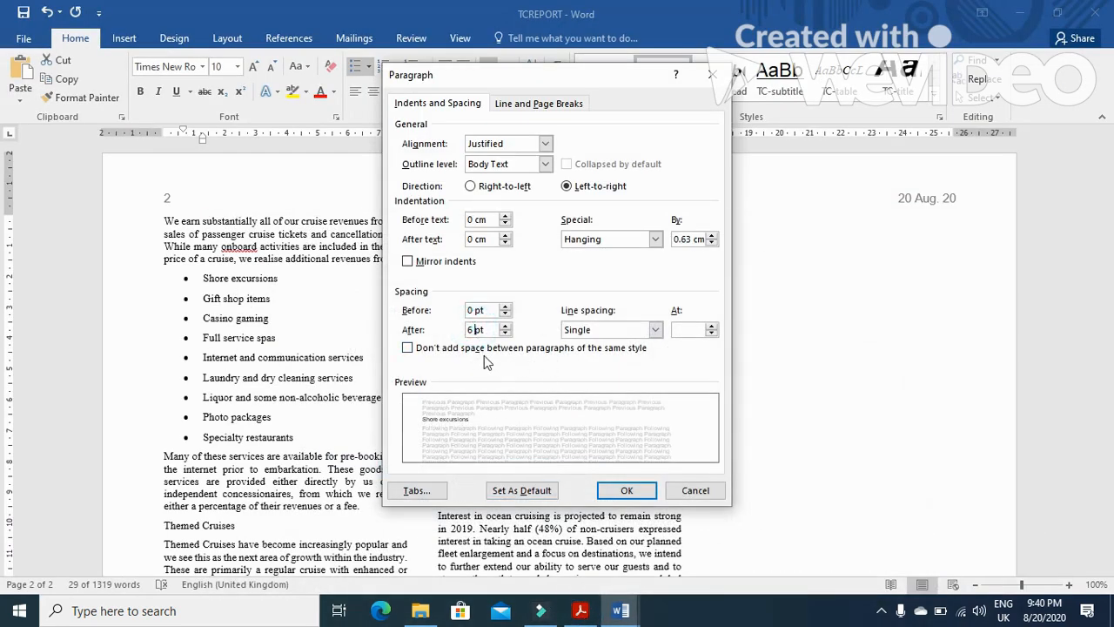
type("0")
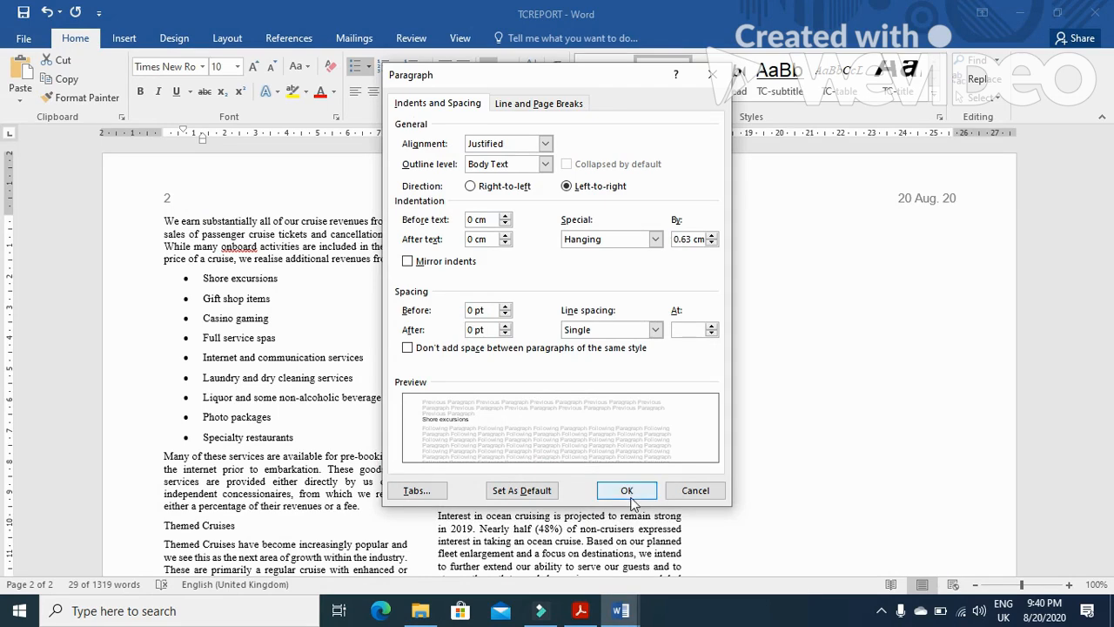
left_click(633, 490)
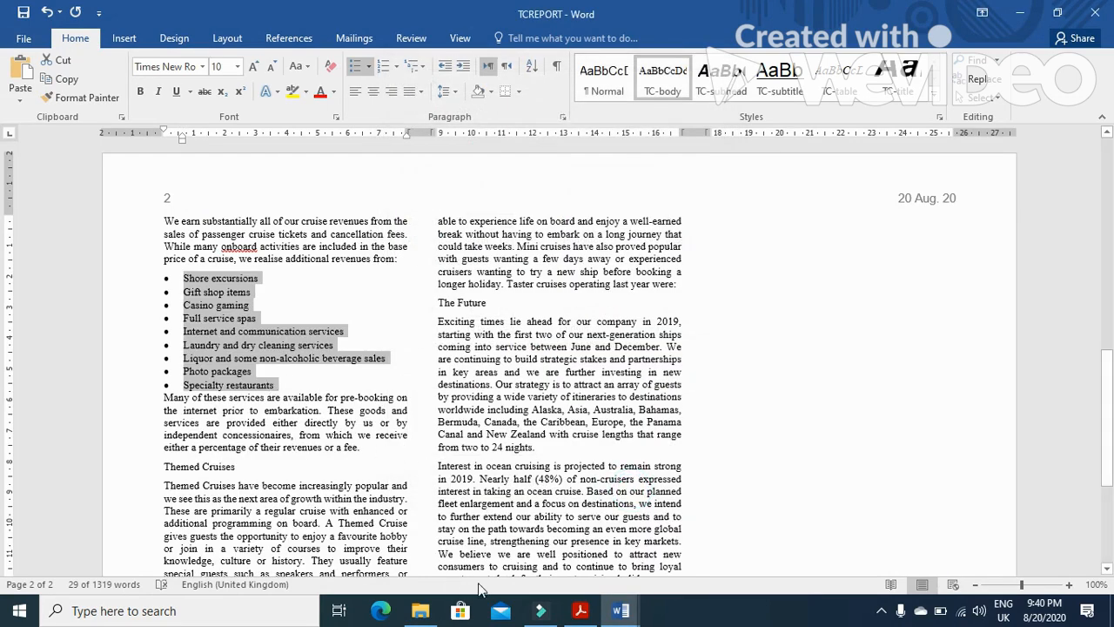
Set a 6 pt space after the last bulleted item, Specialty restaurants
left_click(581, 610)
left_click_drag(325, 429, 480, 428)
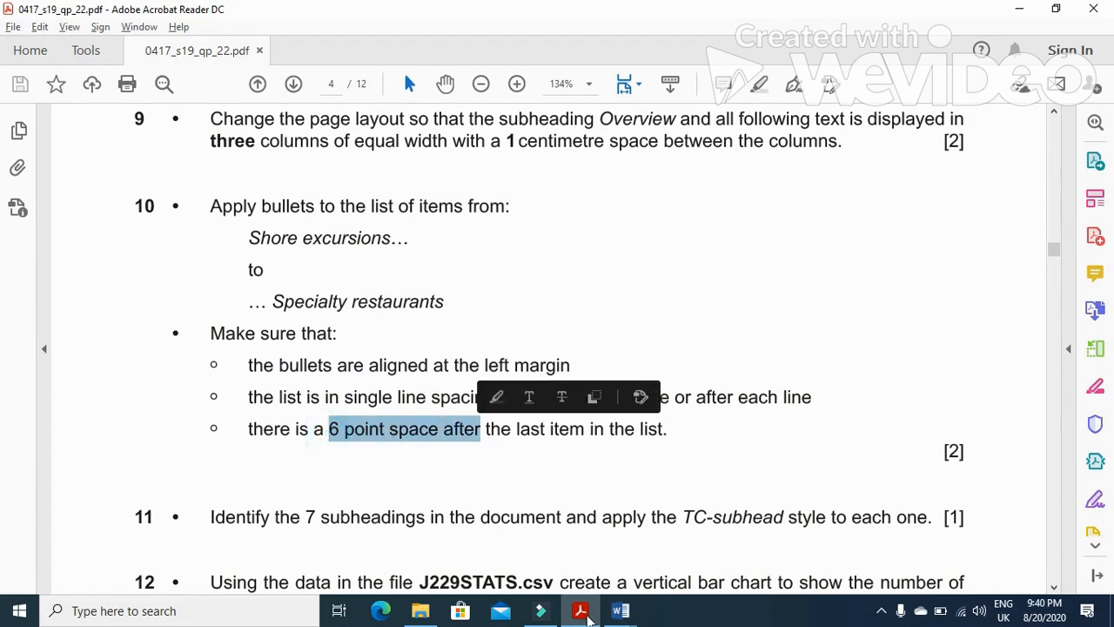
left_click(620, 610)
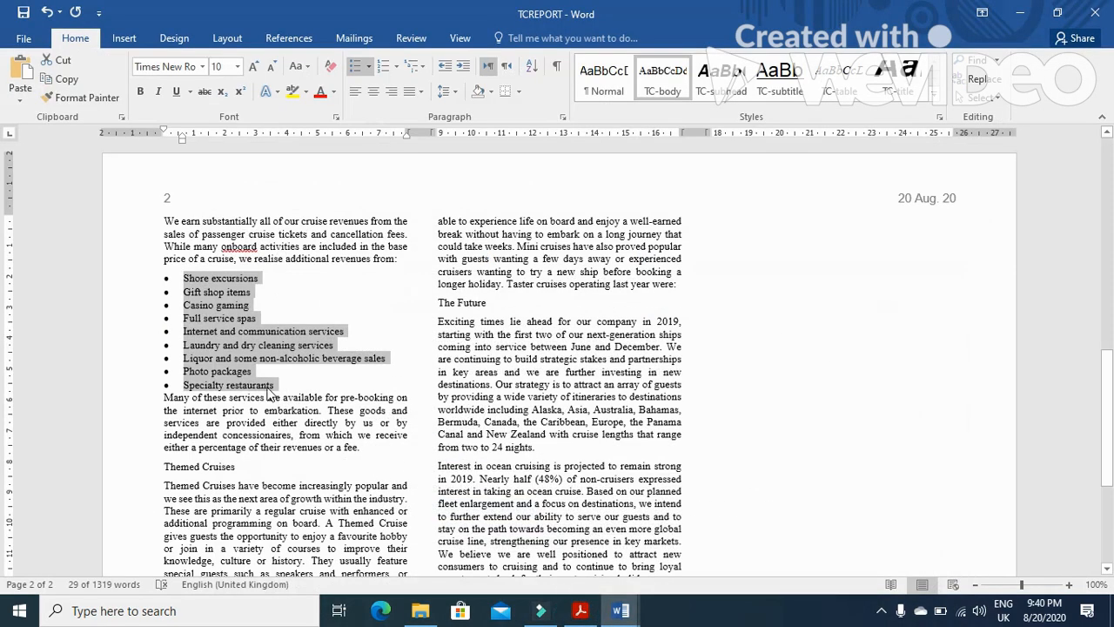
left_click(266, 388)
right_click(274, 384)
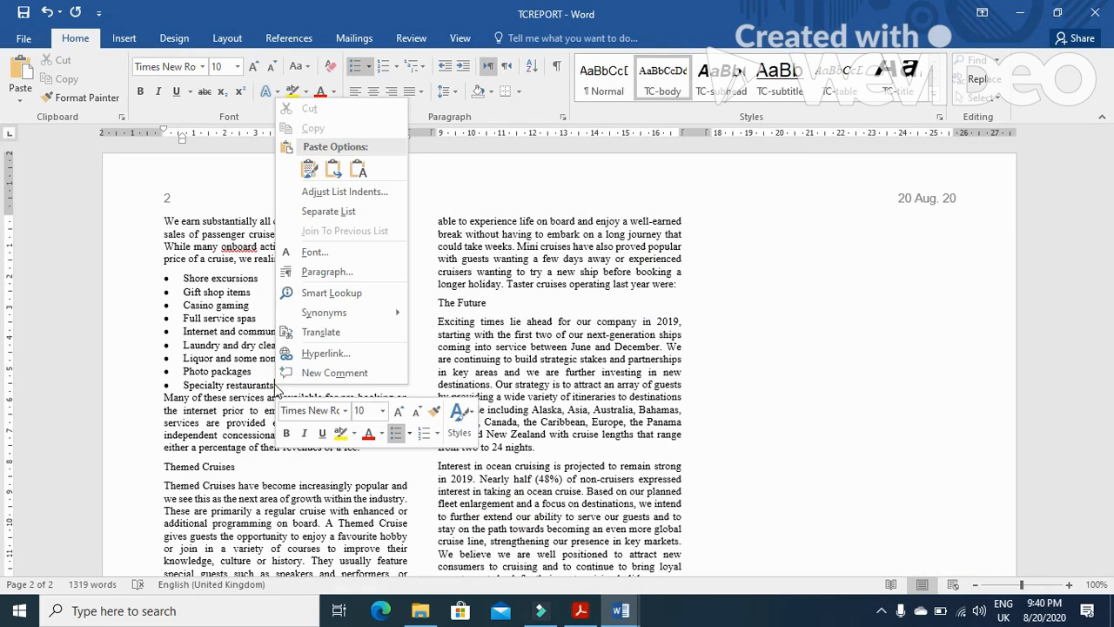
left_click(326, 271)
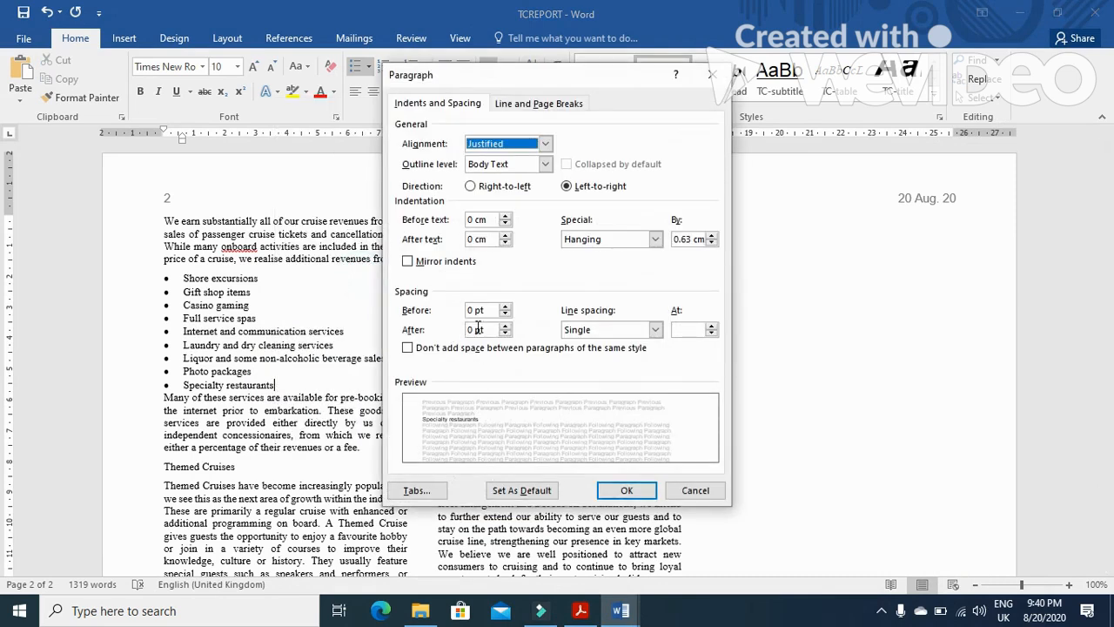
left_click(476, 328)
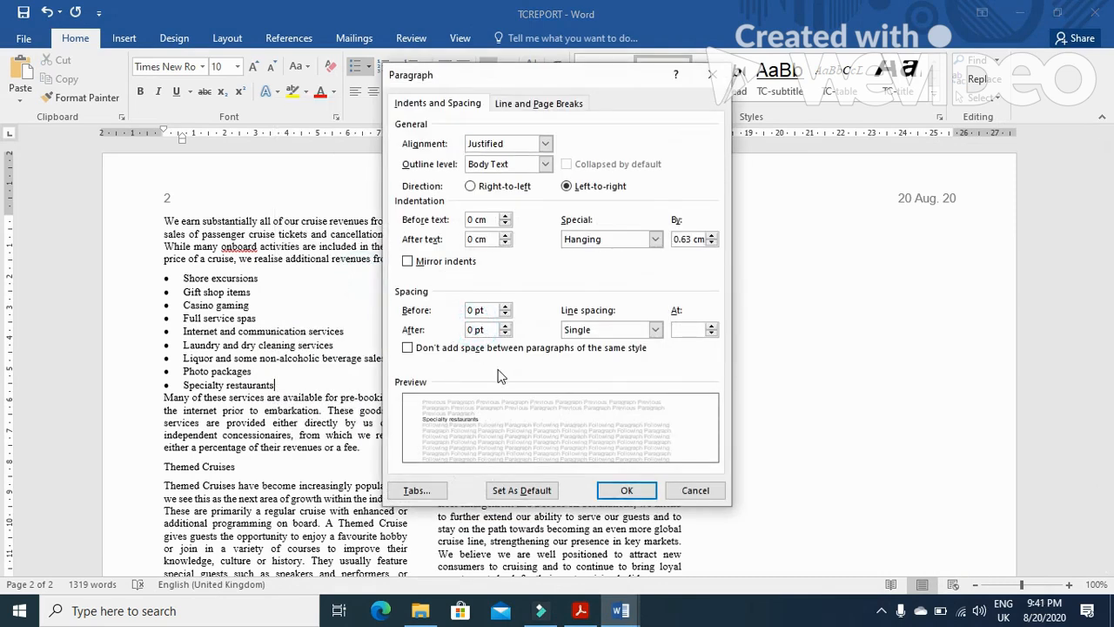
key("BackSpace")
type("6")
left_click(625, 490)
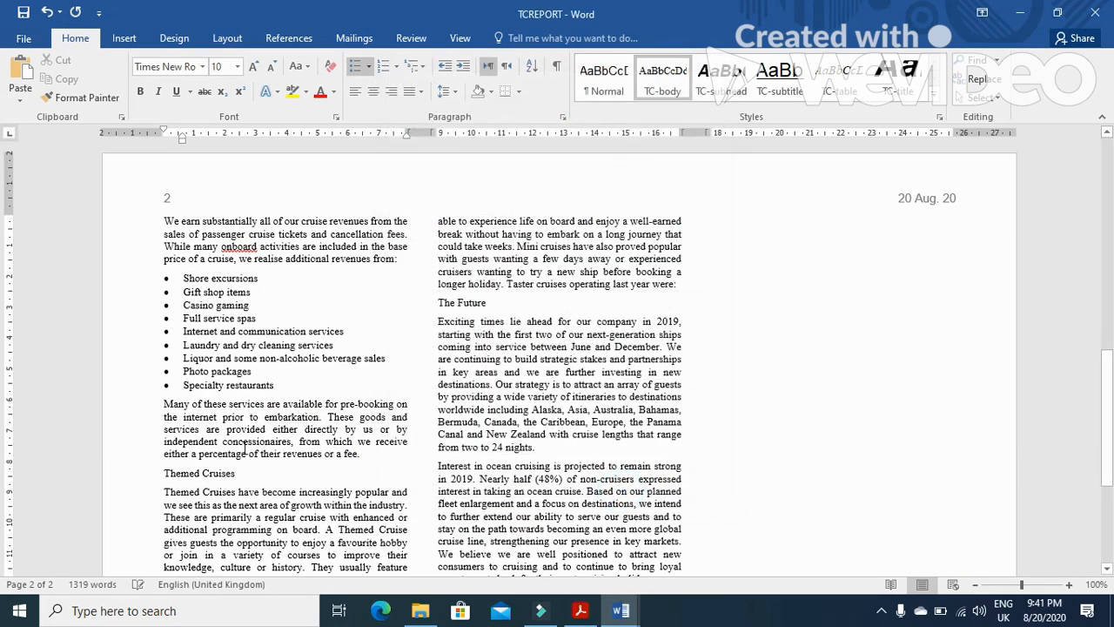
Switch to the exam paper, read and highlight question 11 on subheadings, then return to TCREPORT
left_click(580, 610)
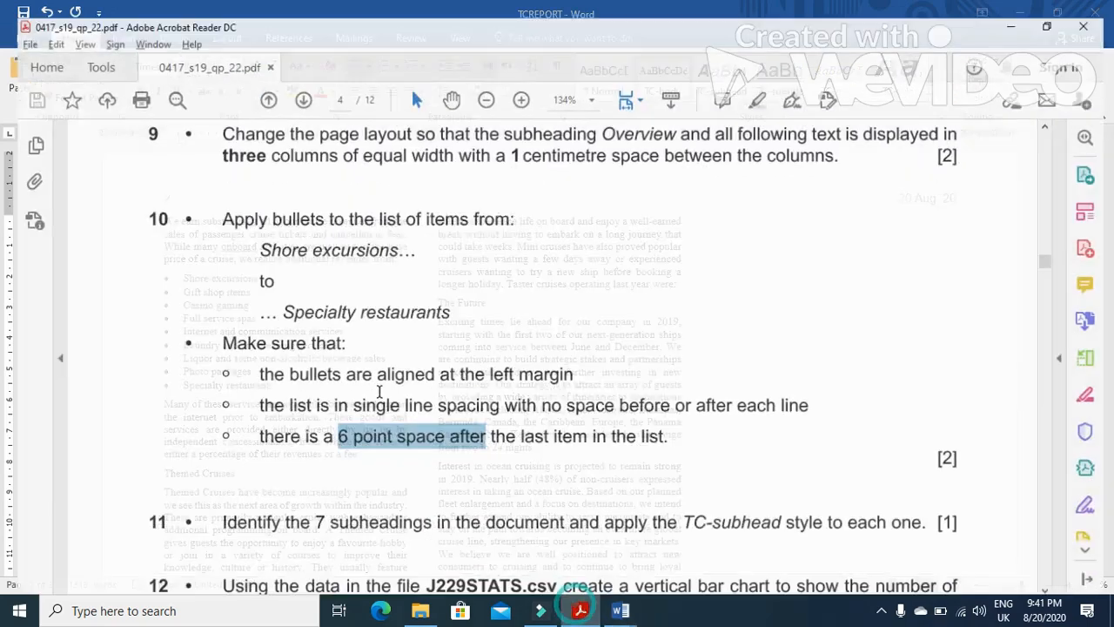
scroll(354, 369, "down", 5)
left_click_drag(210, 283, 796, 301)
mouse_move(620, 610)
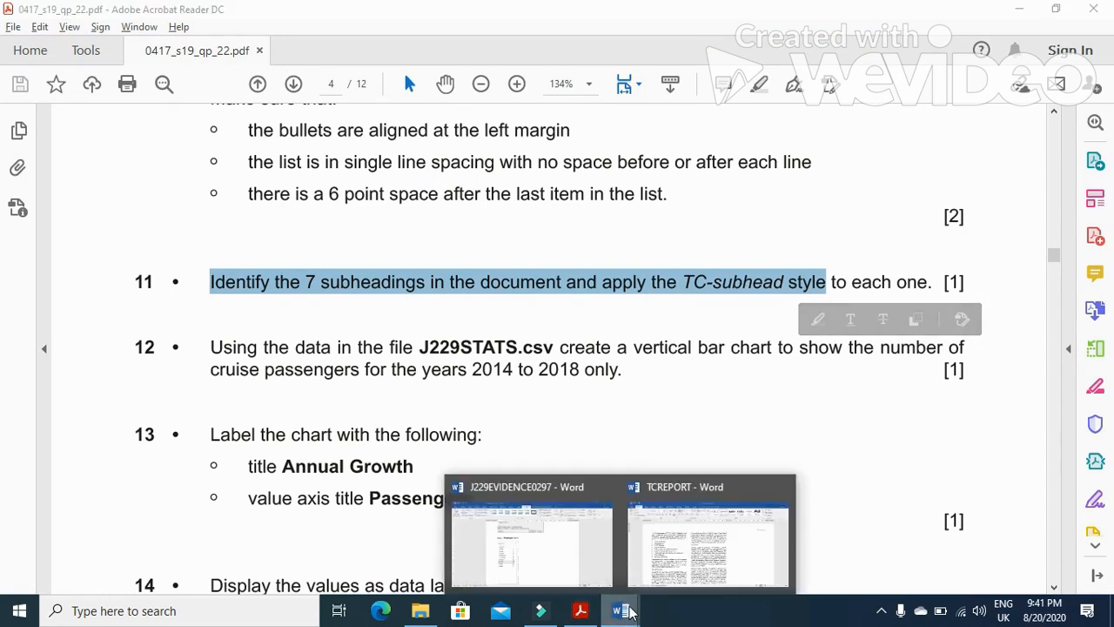
left_click(661, 561)
Select the seven subheadings from Overview to Taster Cruises together and apply the TC-subhead style to them
scroll(342, 481, "down", 6)
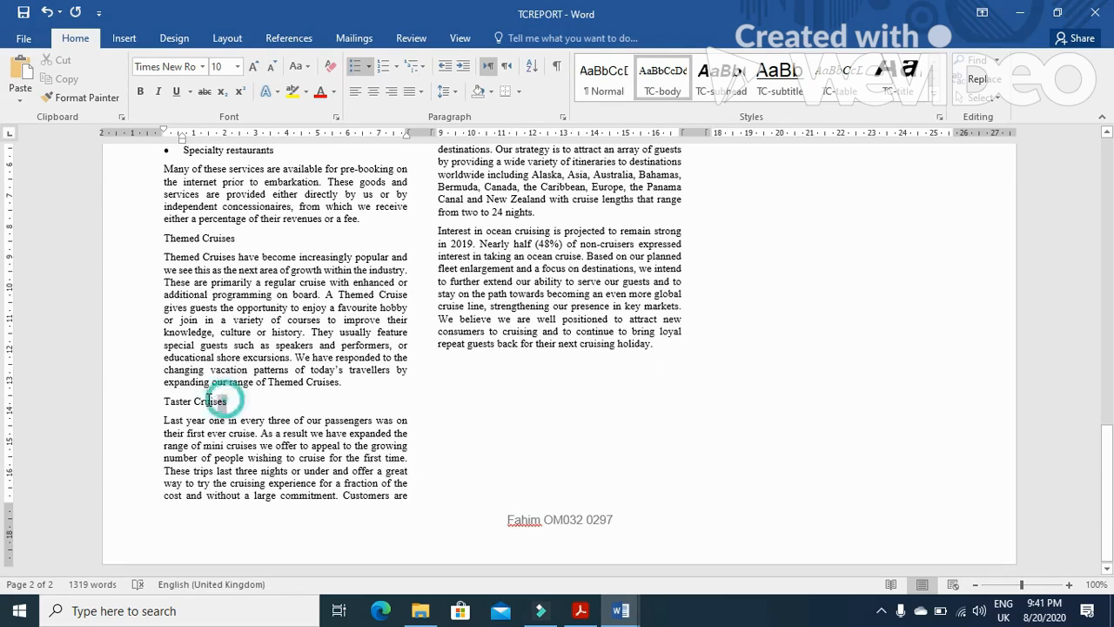
left_click_drag(228, 400, 164, 401)
left_click_drag(241, 241, 164, 239)
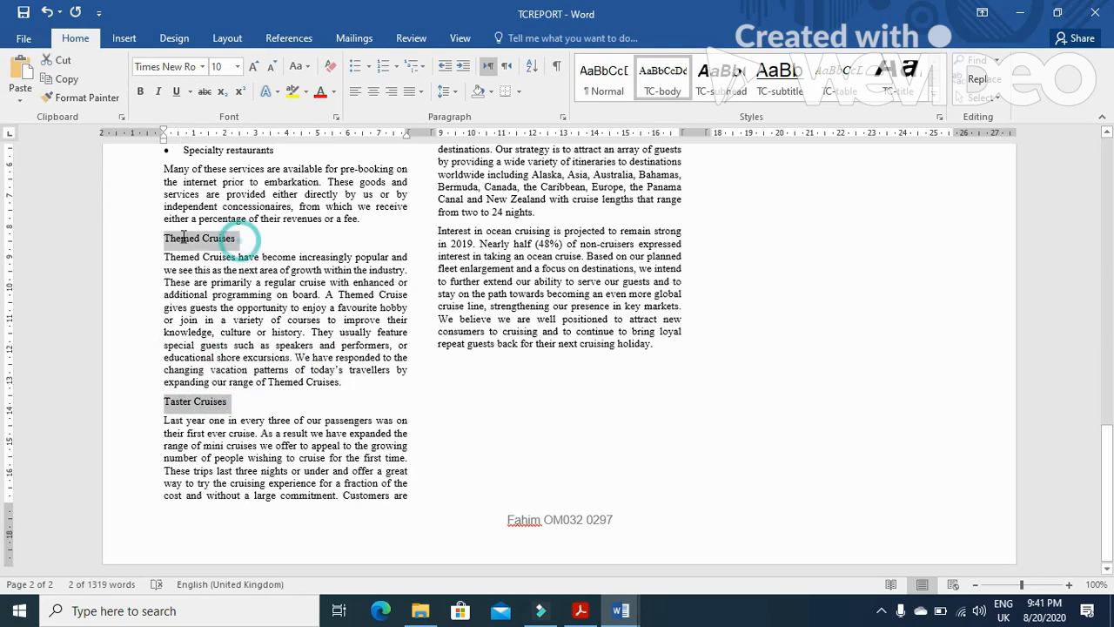
scroll(394, 454, "up", 6)
scroll(394, 455, "up", 1)
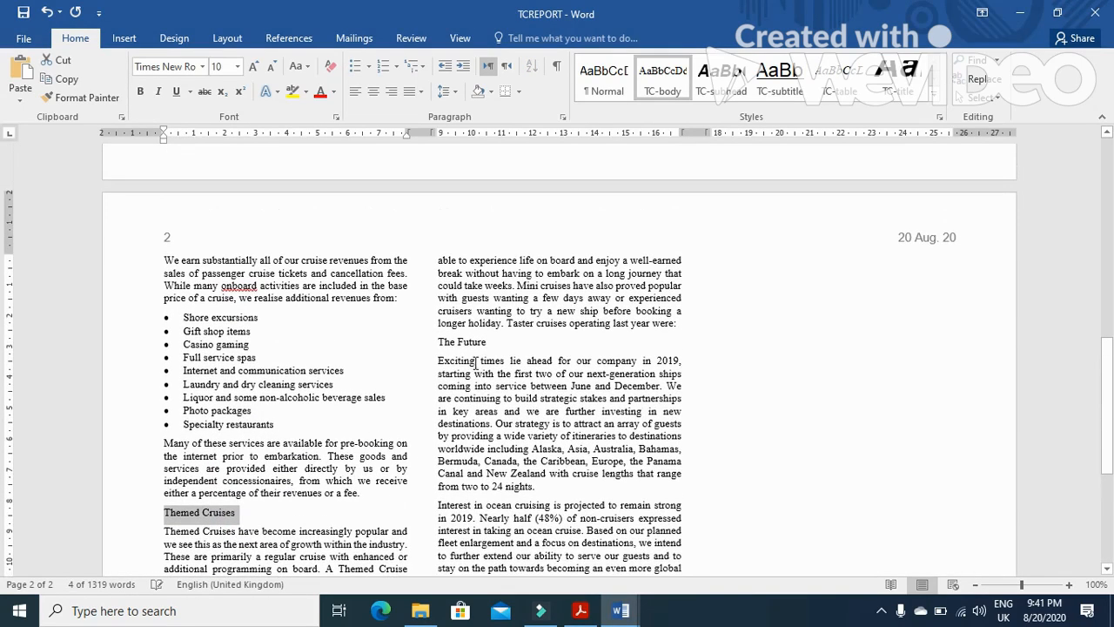
left_click_drag(489, 342, 437, 342)
scroll(355, 529, "up", 8)
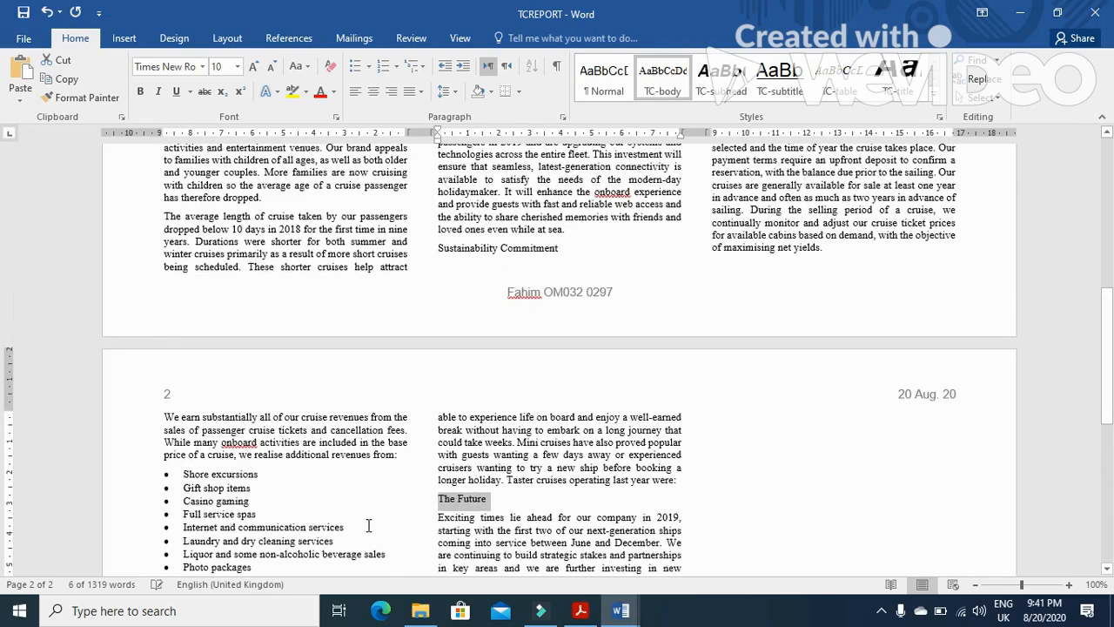
left_click_drag(568, 404, 438, 404)
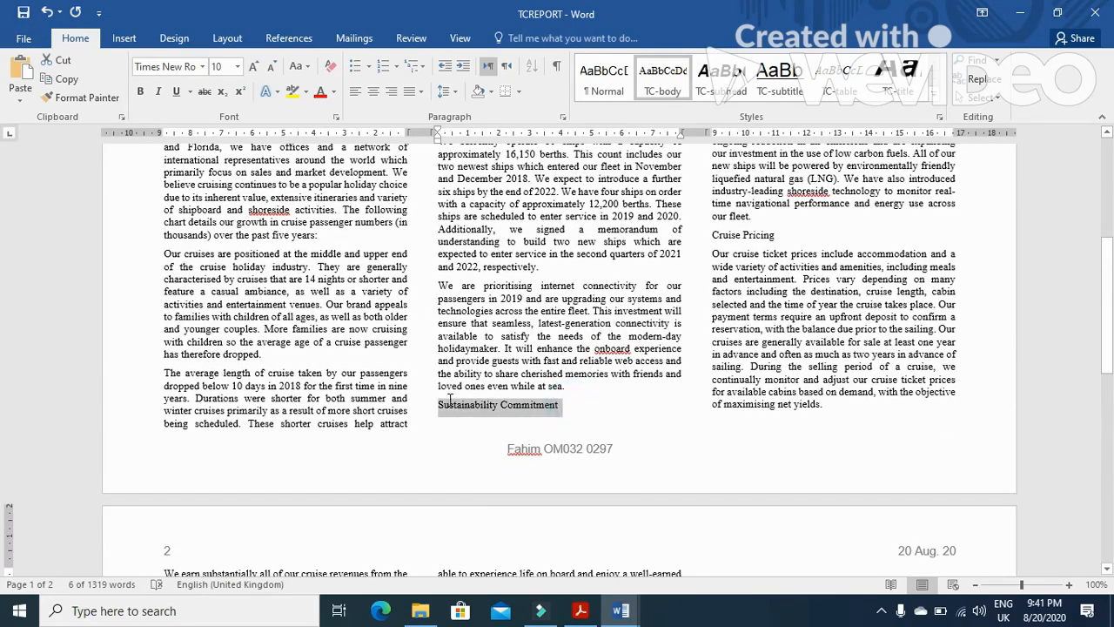
left_click_drag(774, 233, 710, 235)
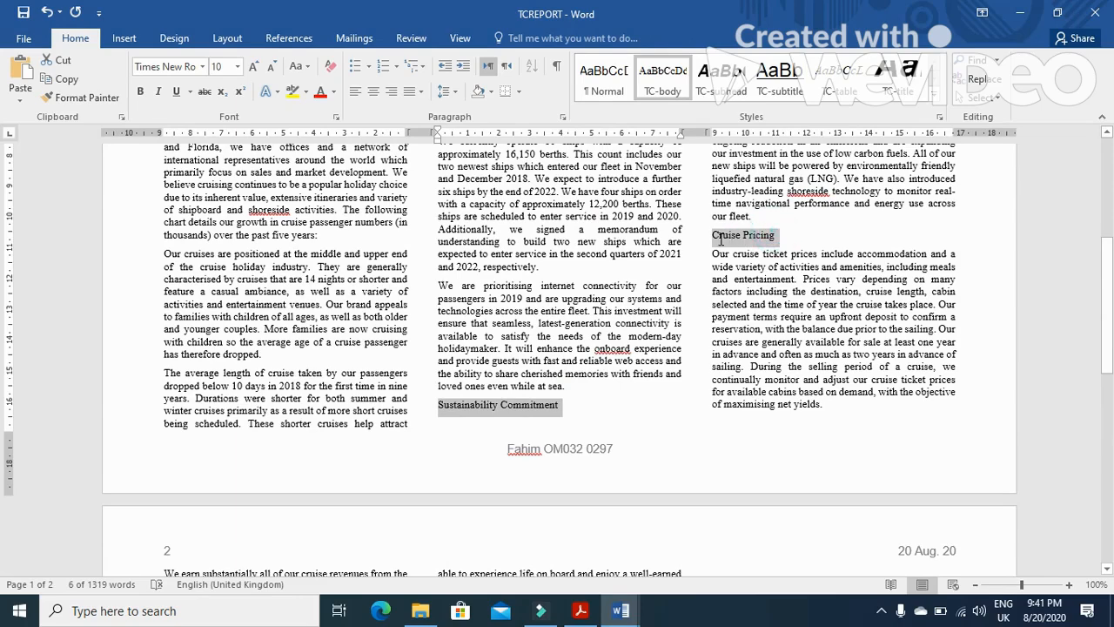
scroll(314, 324, "up", 5)
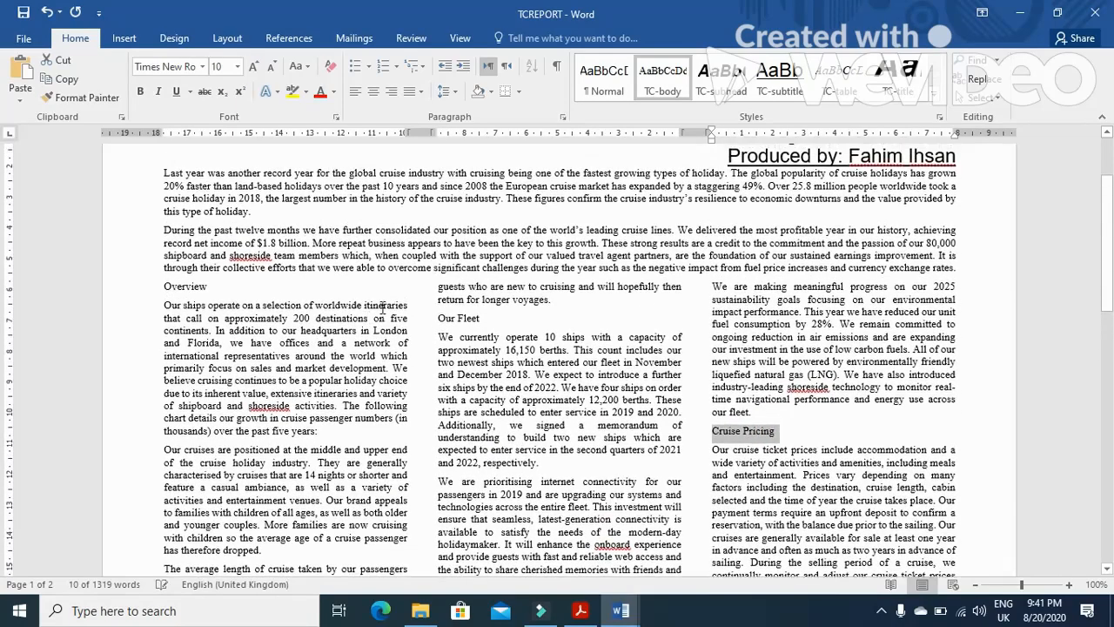
left_click_drag(484, 318, 438, 318)
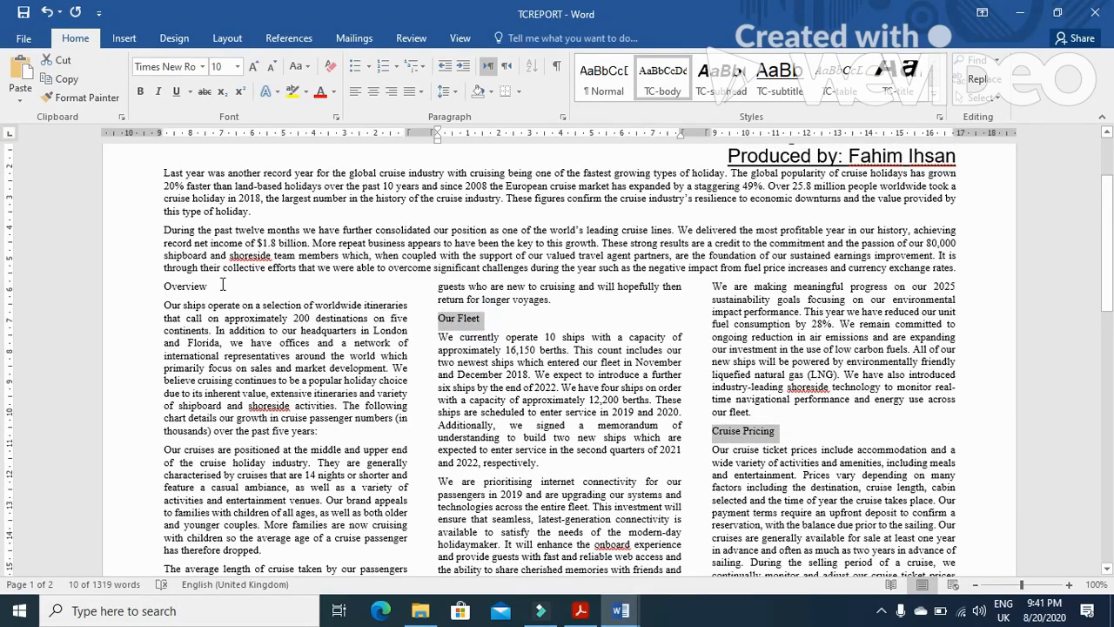
left_click_drag(208, 285, 163, 286)
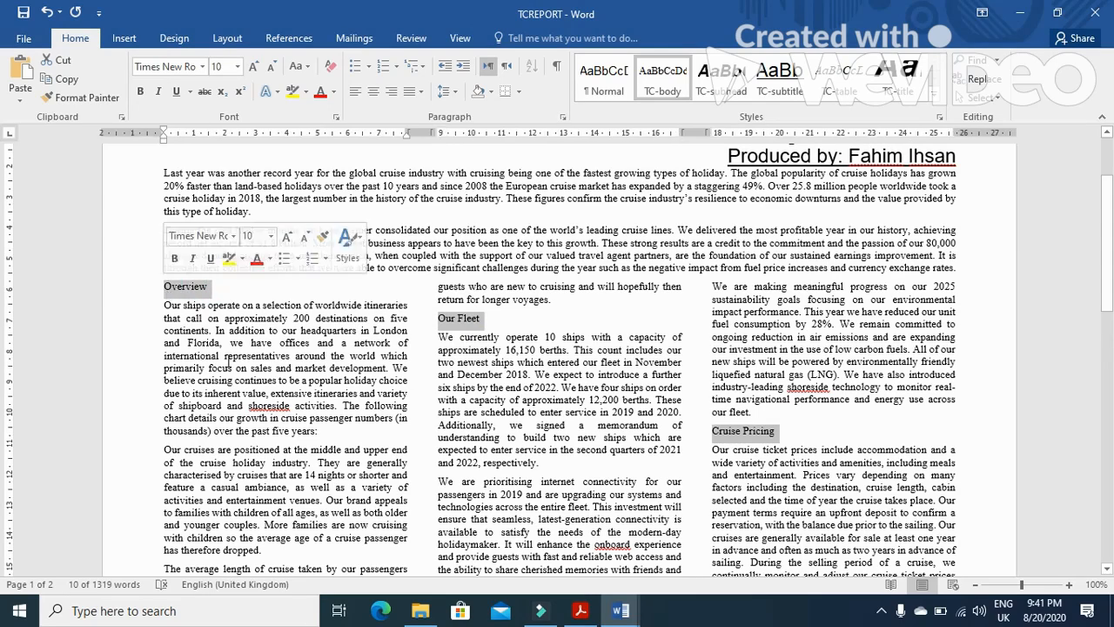
left_click(723, 82)
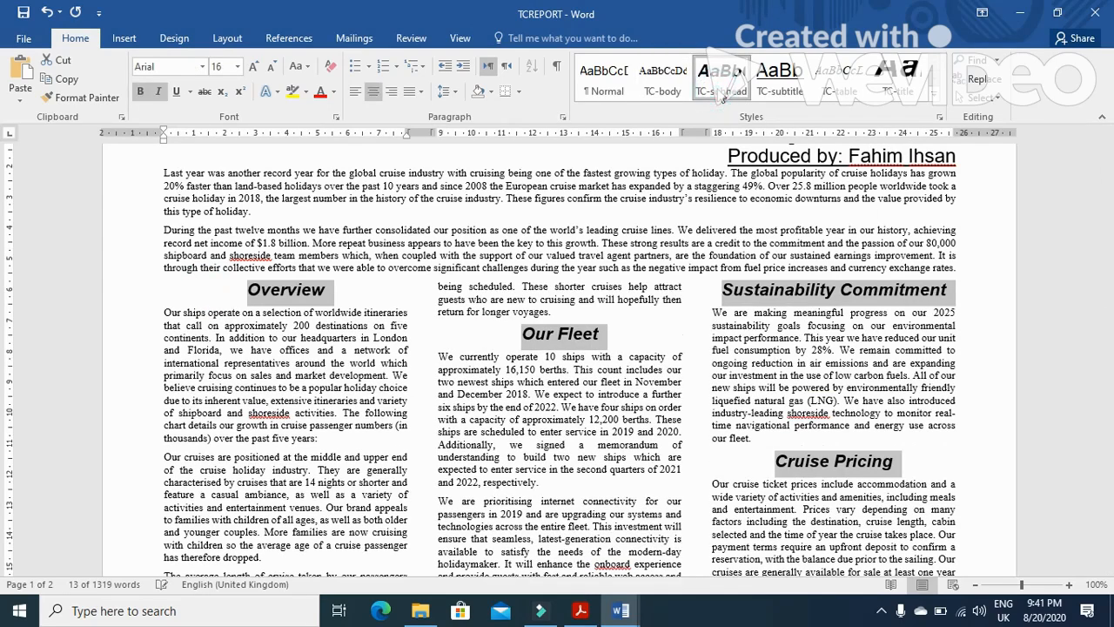
Switch to the exam paper and read question 12 about the vertical bar chart
key("alt+Tab")
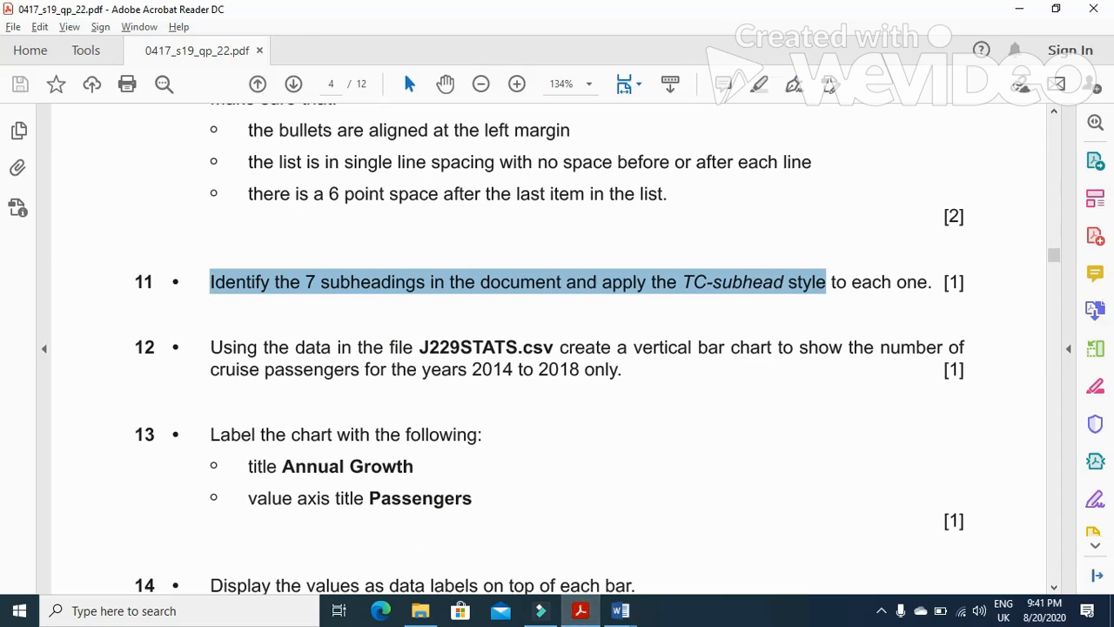
mouse_move(1053, 263)
left_mouse_down()
mouse_move(1054, 213)
mouse_move(1063, 258)
left_mouse_up()
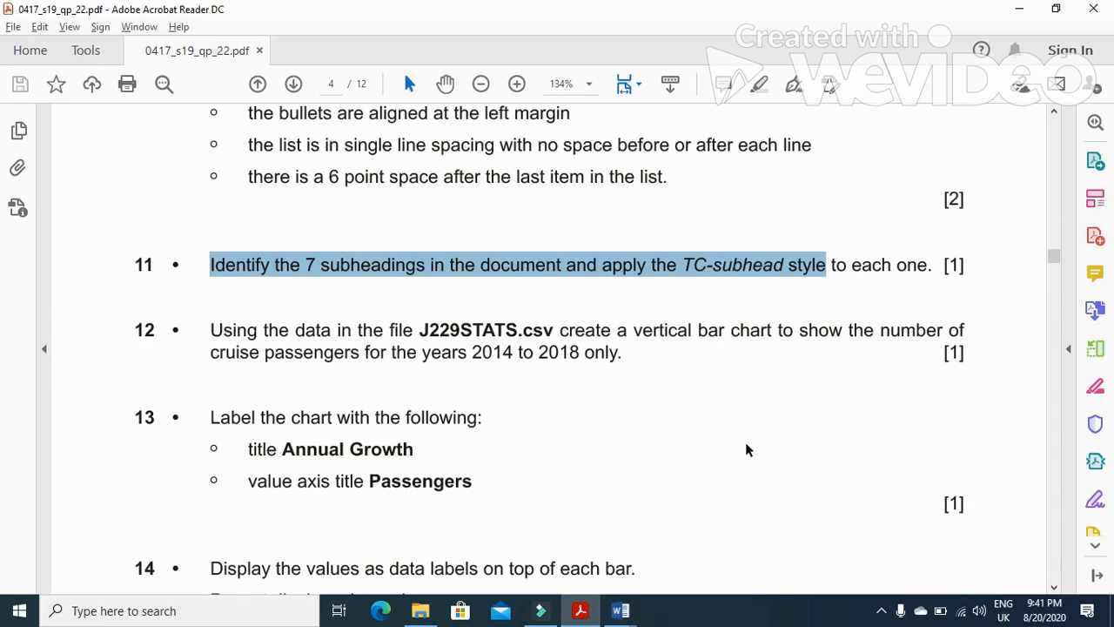
left_click(207, 331)
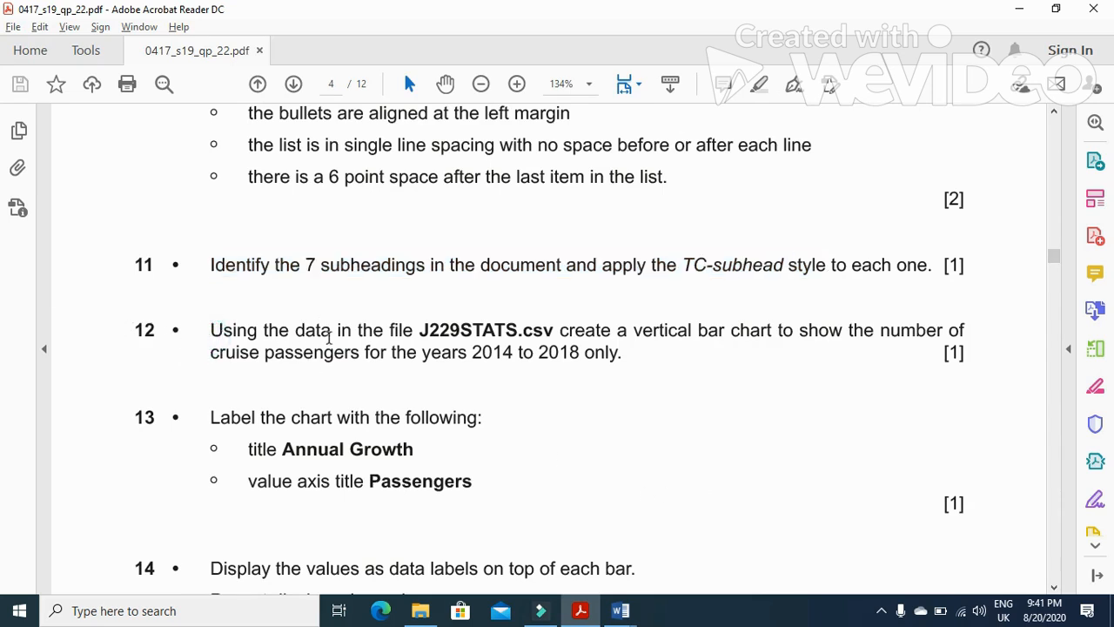
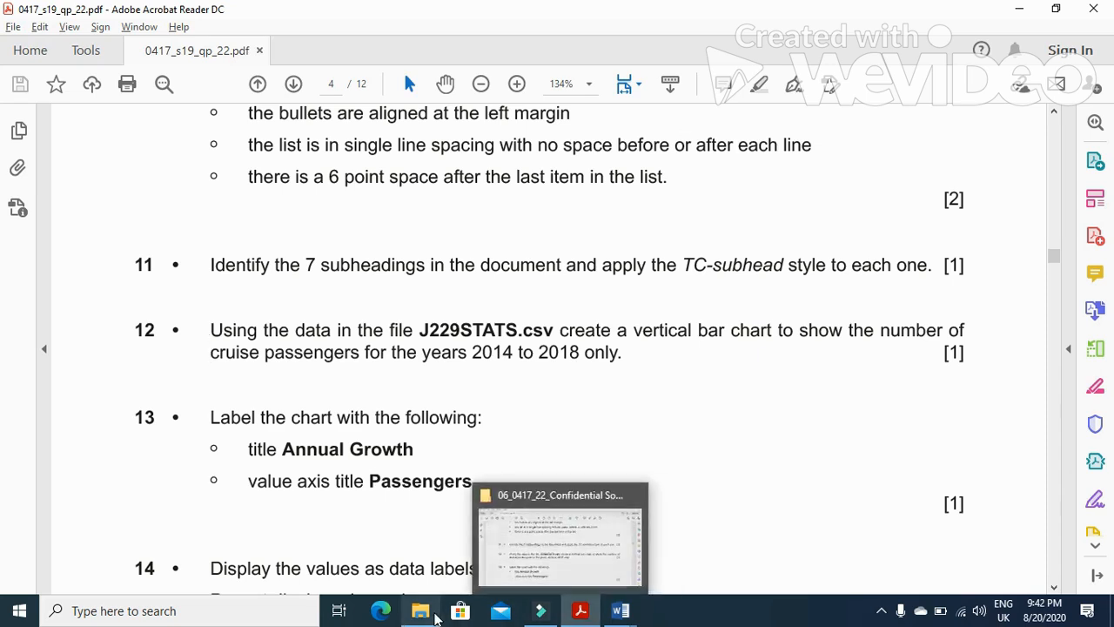
Open J229STATS.csv from the source files folder in Excel and widen column A to fit its labels
left_click(421, 610)
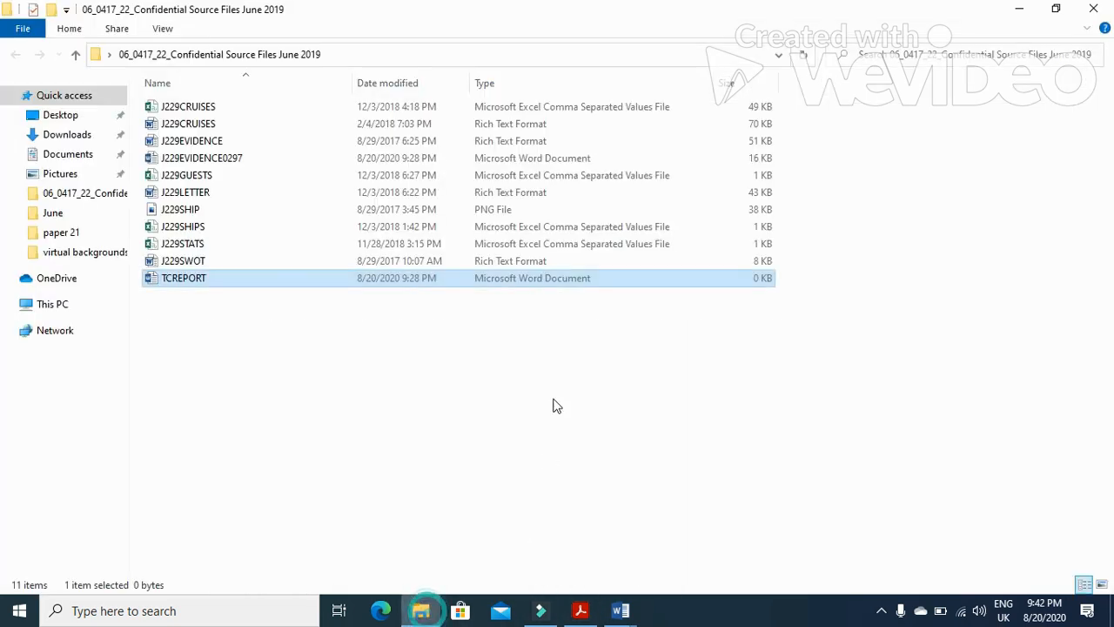
double_click(193, 246)
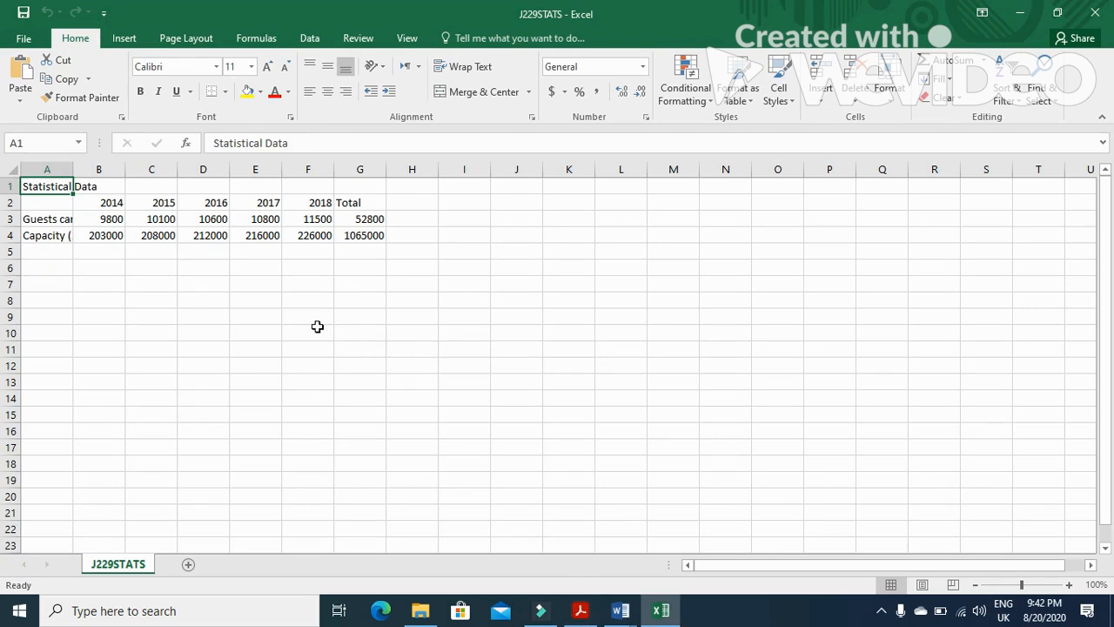
left_click(581, 611)
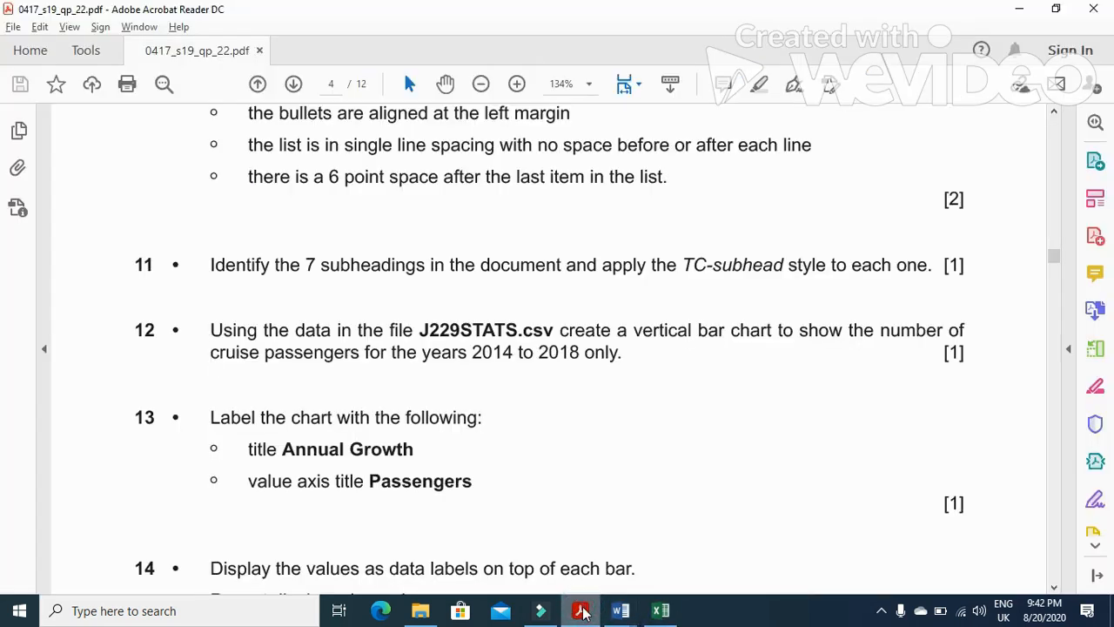
left_click(581, 611)
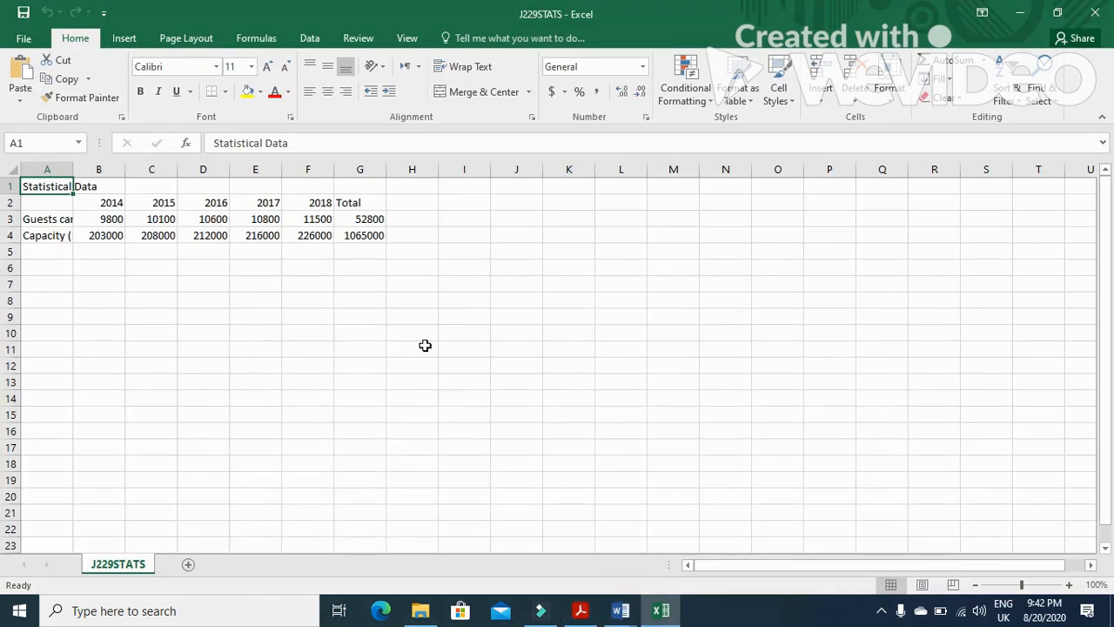
left_click(108, 202)
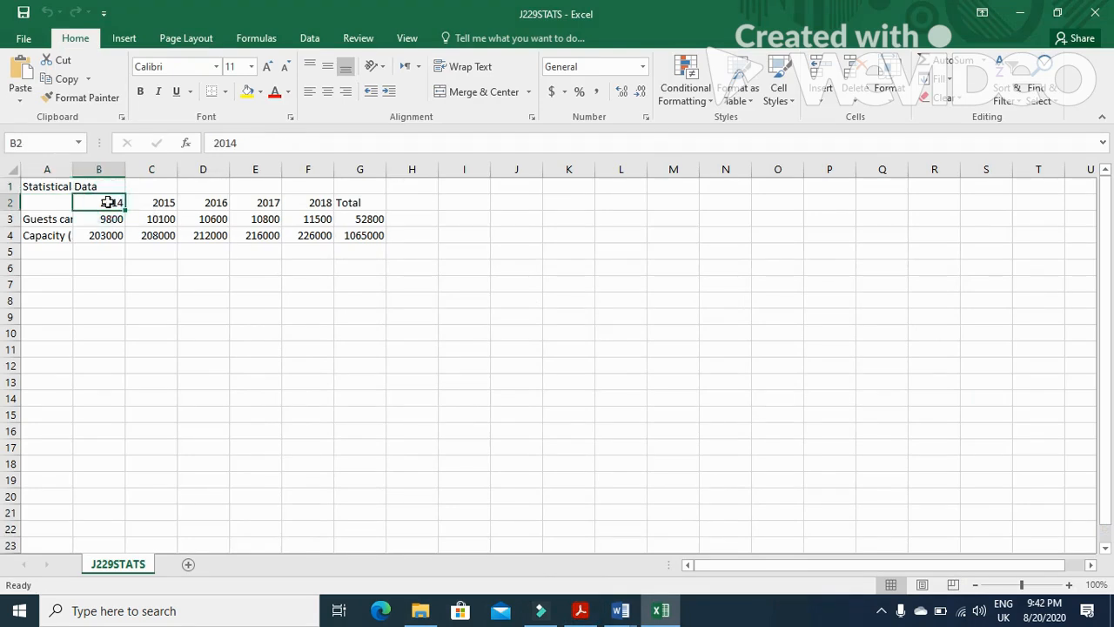
double_click(72, 169)
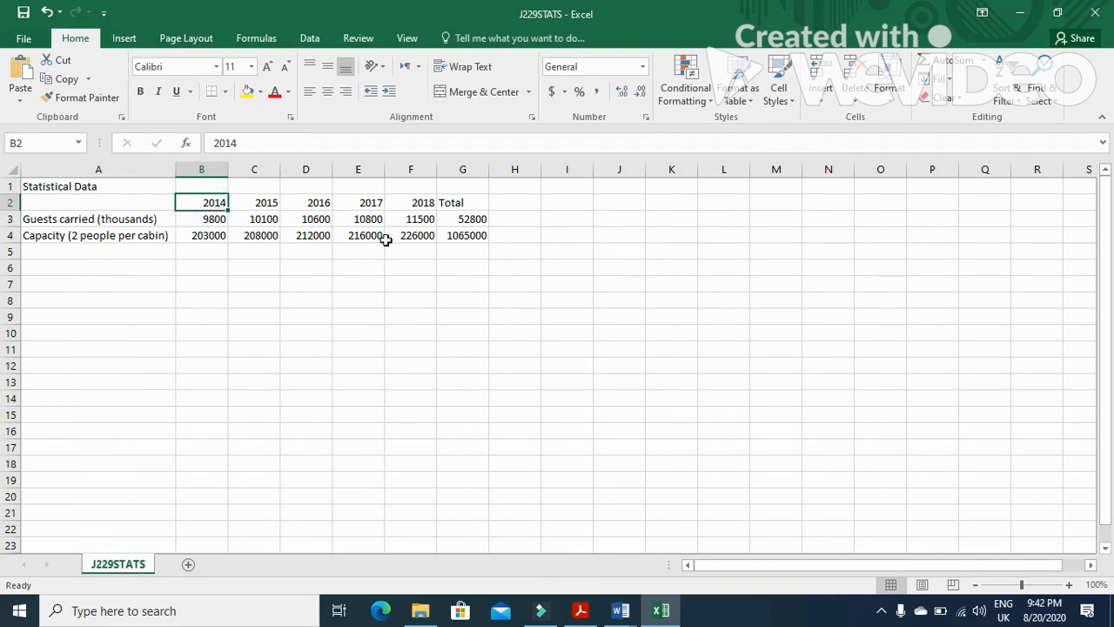
Insert a column chart from the years and guest figures in B2:F3, then remove it
key("shift+Right")
key("shift+Right")
key("shift+Right")
key("shift+Right")
key("shift+Down")
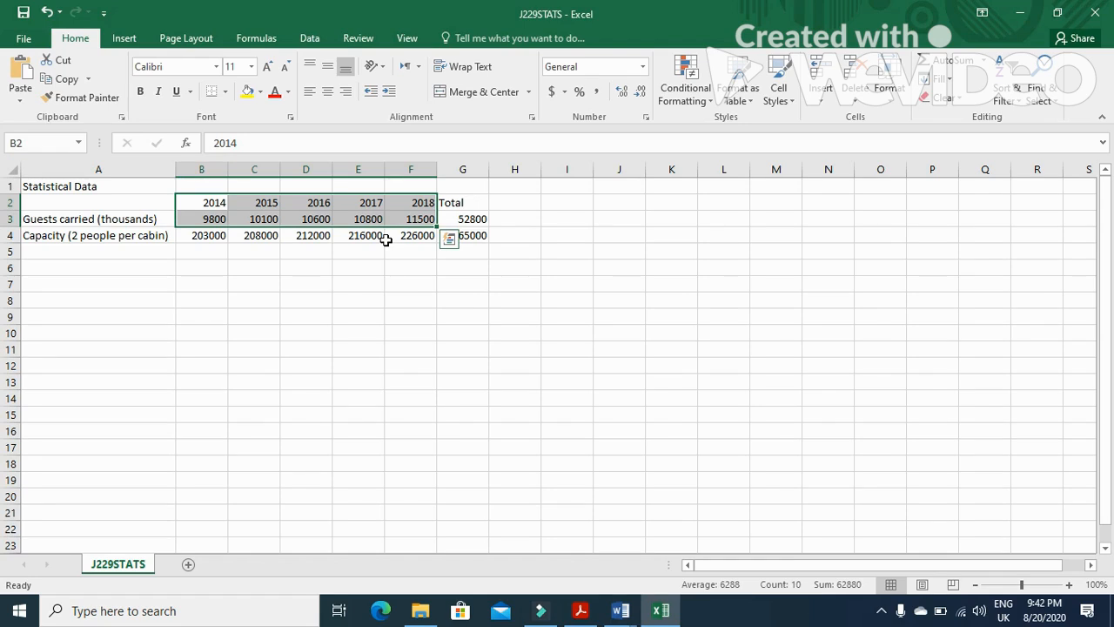
left_click(125, 39)
left_click(454, 62)
left_click(455, 110)
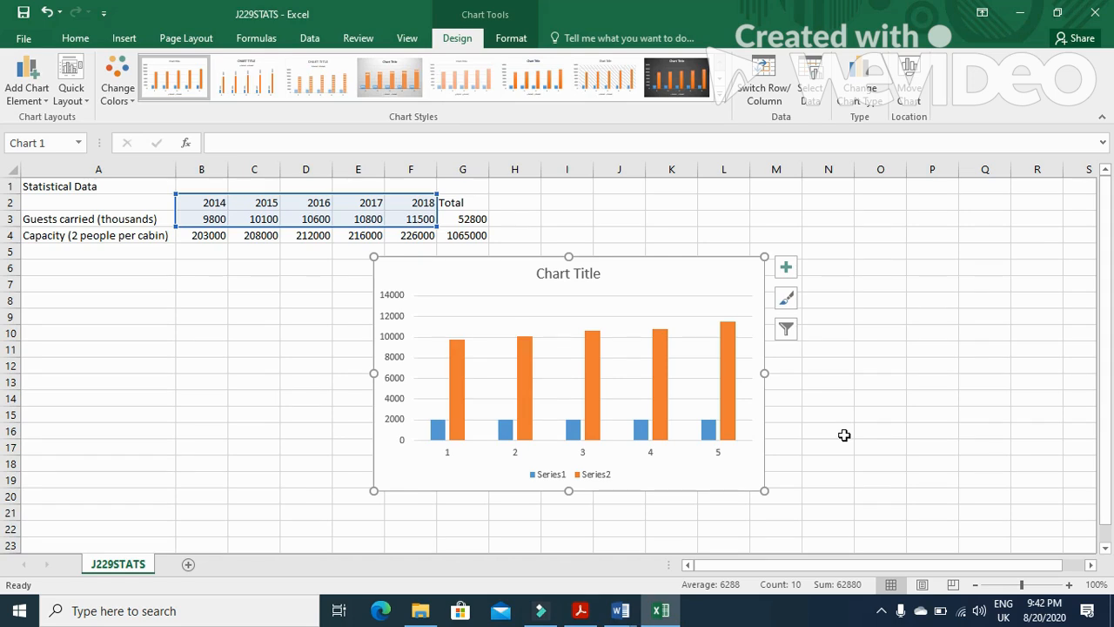
left_click(441, 454)
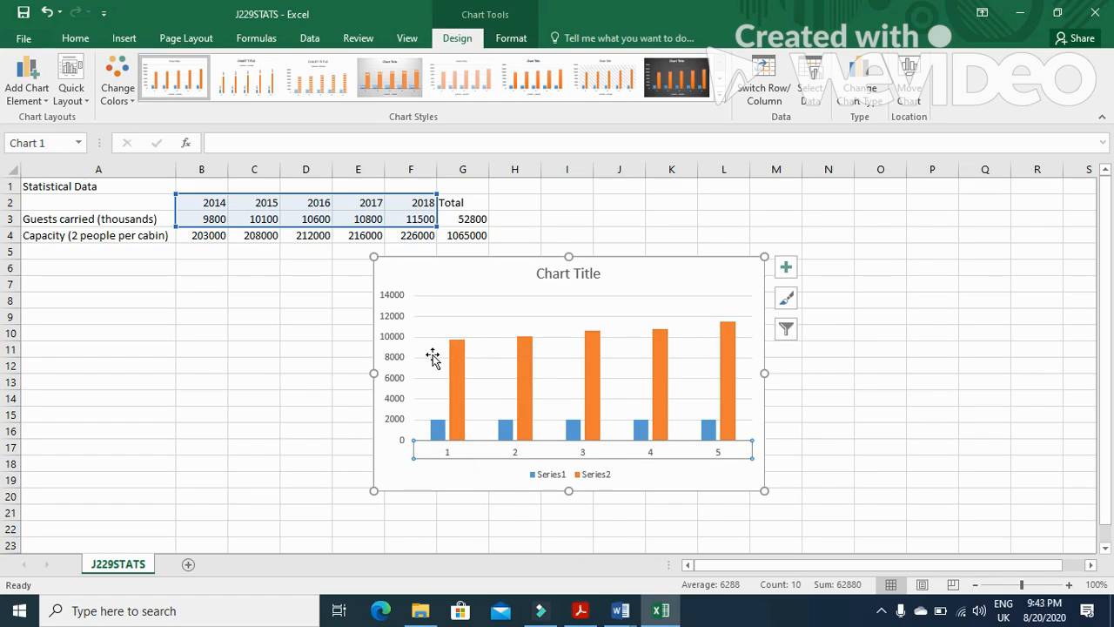
key("Delete")
Select the guests carried figures B3:F3 and insert a 2-D clustered column chart
left_click(308, 336)
left_click(220, 220)
left_click_drag(220, 219, 405, 219)
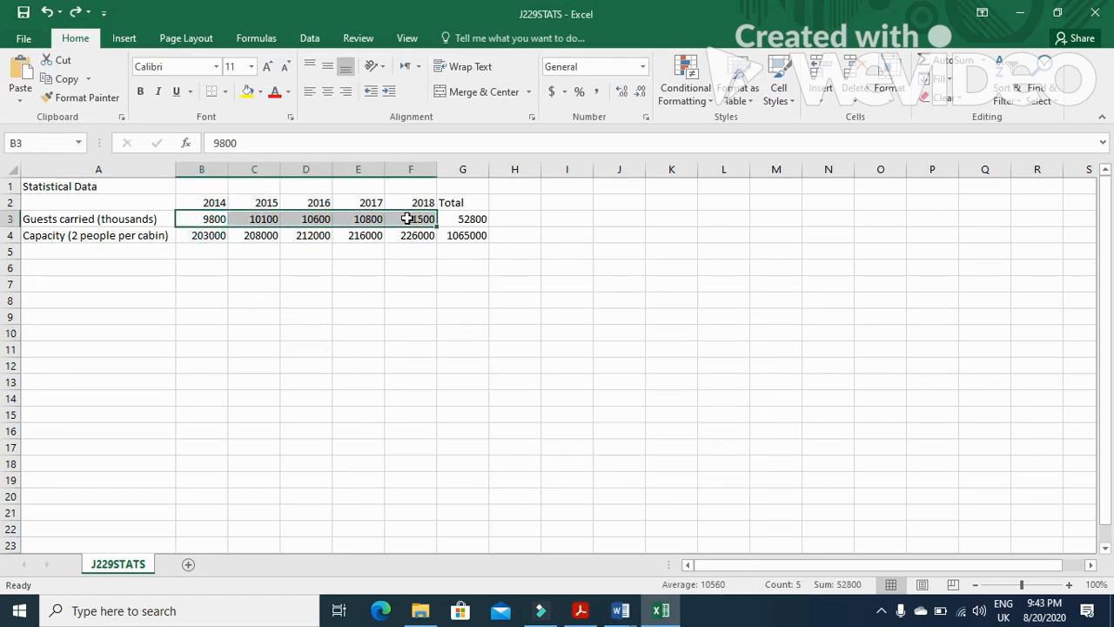
left_click(125, 39)
left_click(449, 61)
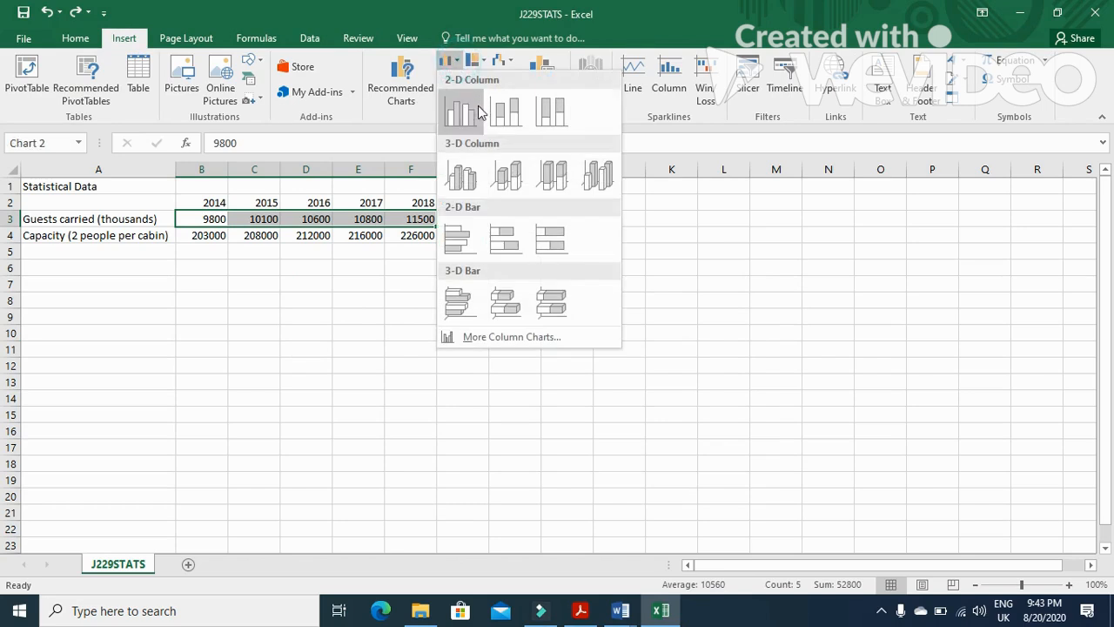
left_click(461, 111)
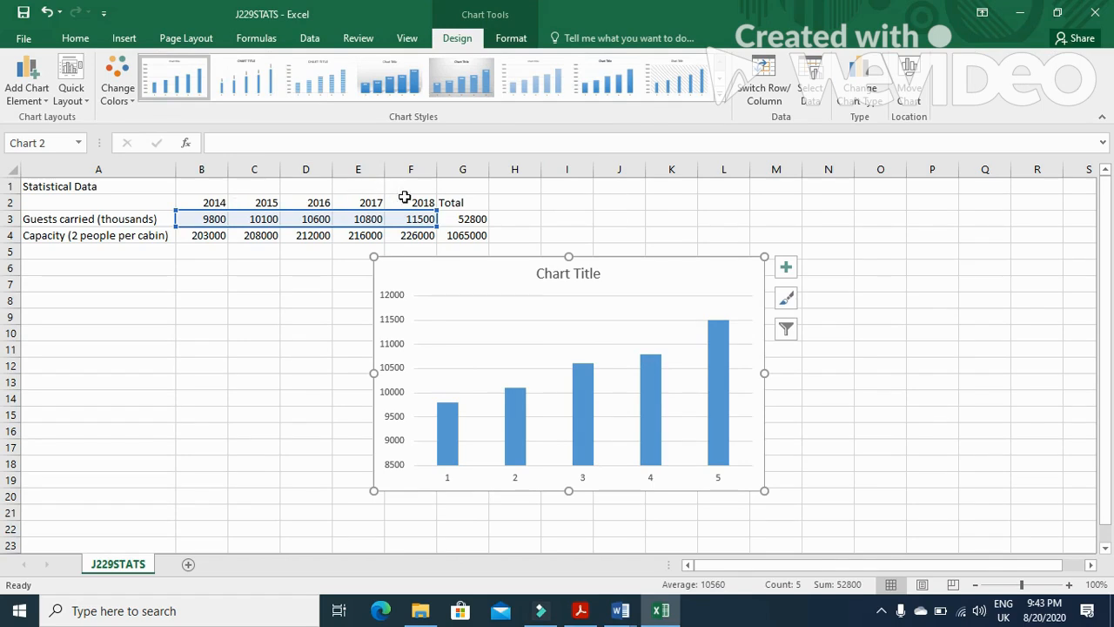
Set the chart's horizontal axis labels to the years in B2:F2
left_click(588, 480)
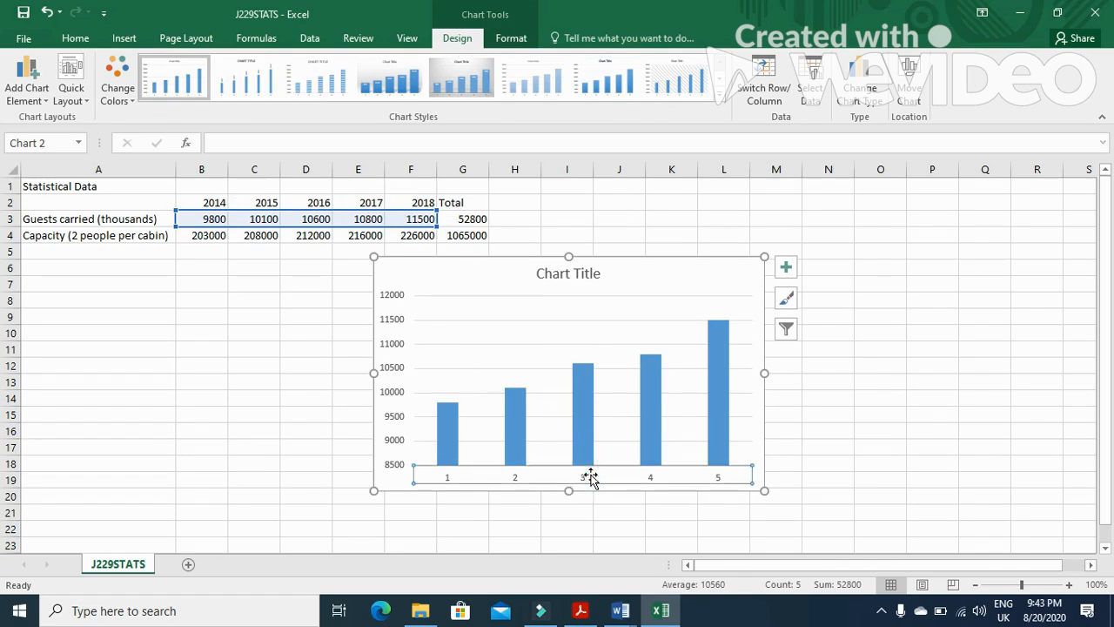
right_click(592, 480)
left_click(516, 484)
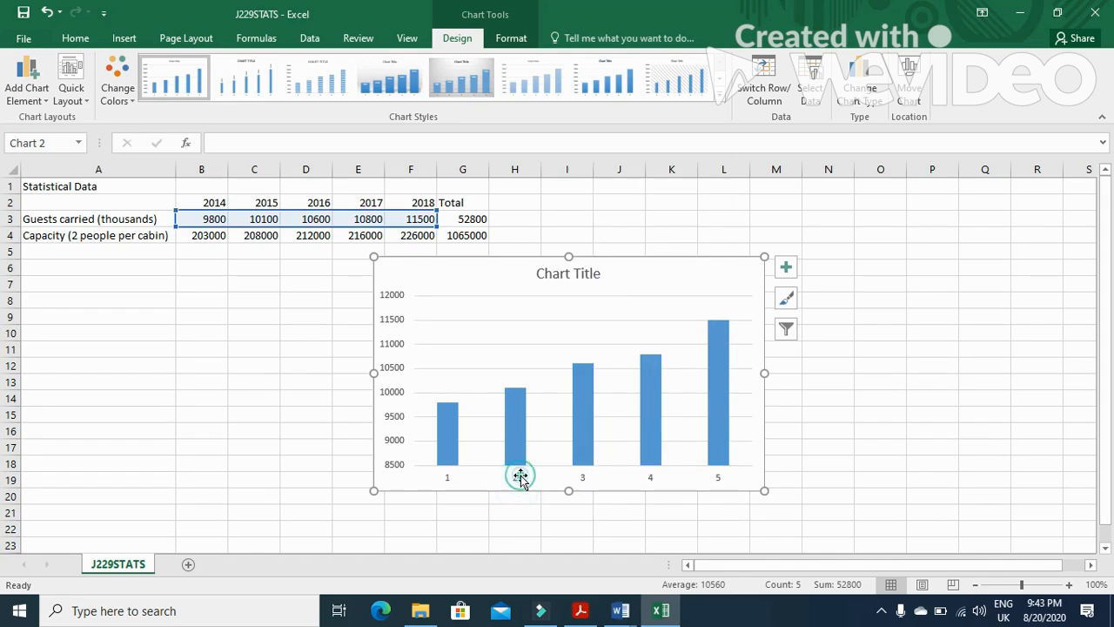
left_click(511, 480)
right_click(511, 480)
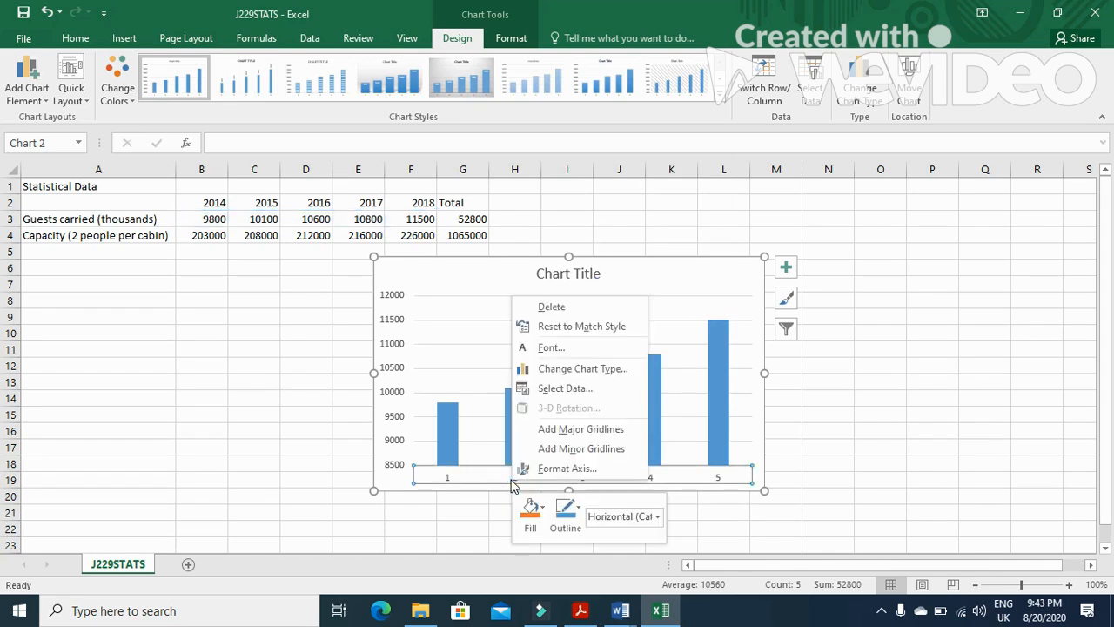
left_click(577, 389)
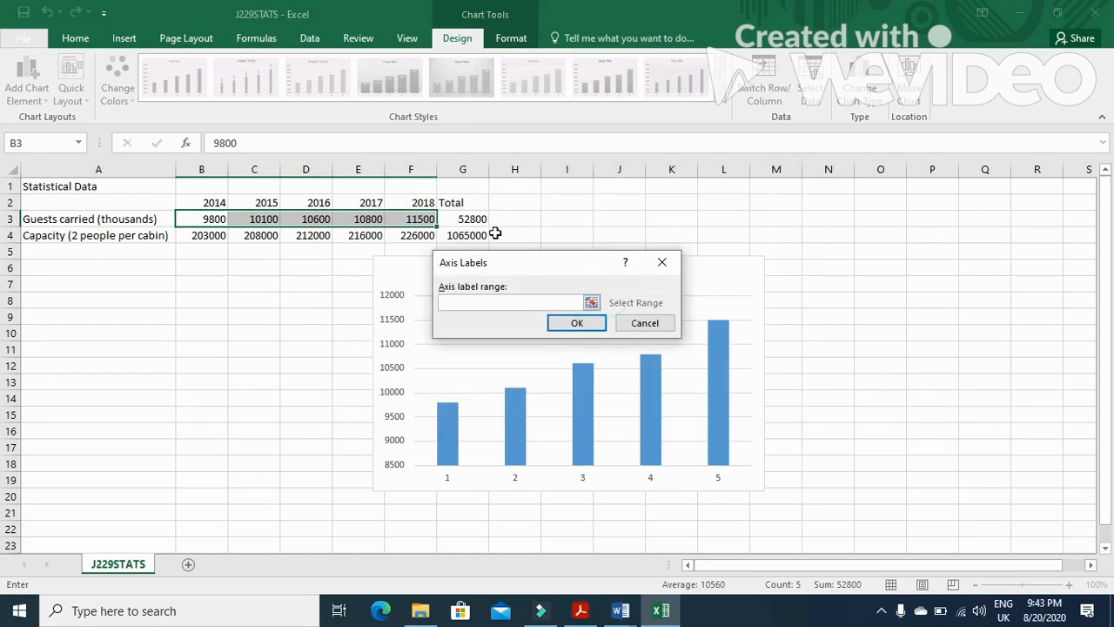
left_click_drag(222, 205, 409, 207)
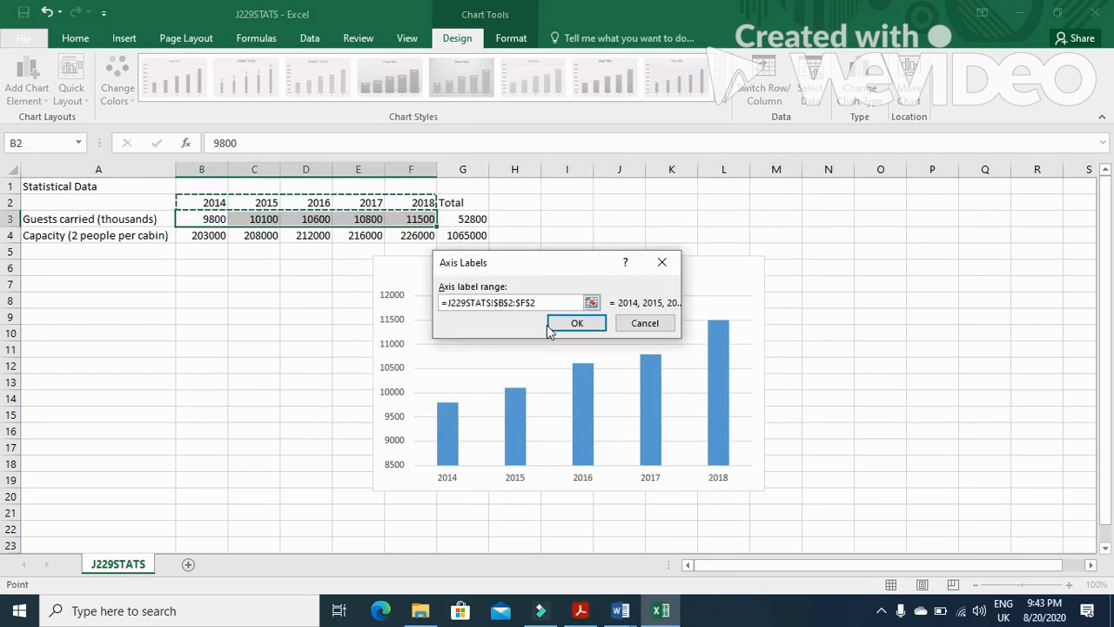
left_click(576, 323)
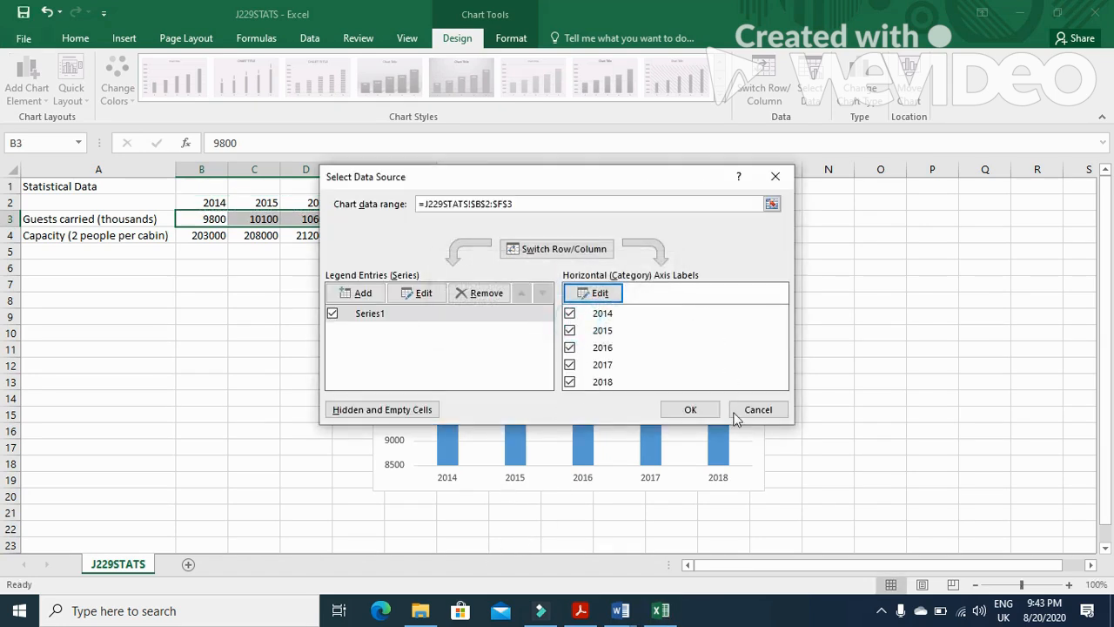
left_click(692, 409)
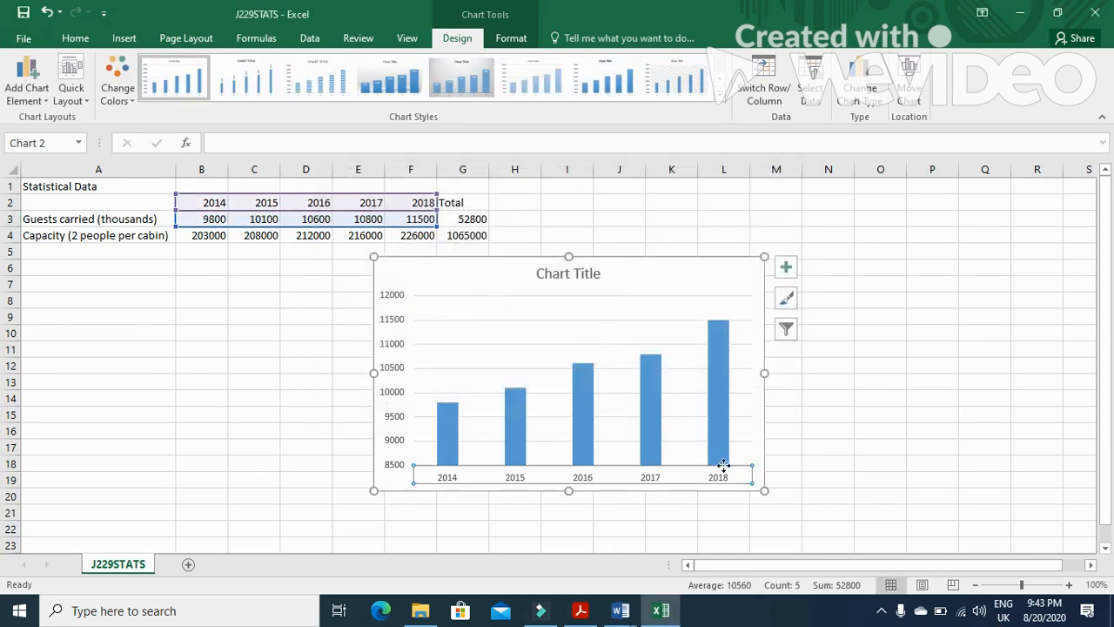
Switch to the exam paper and copy the chart title text Annual Growth from question 13
left_click(593, 610)
scroll(342, 430, "down", 1)
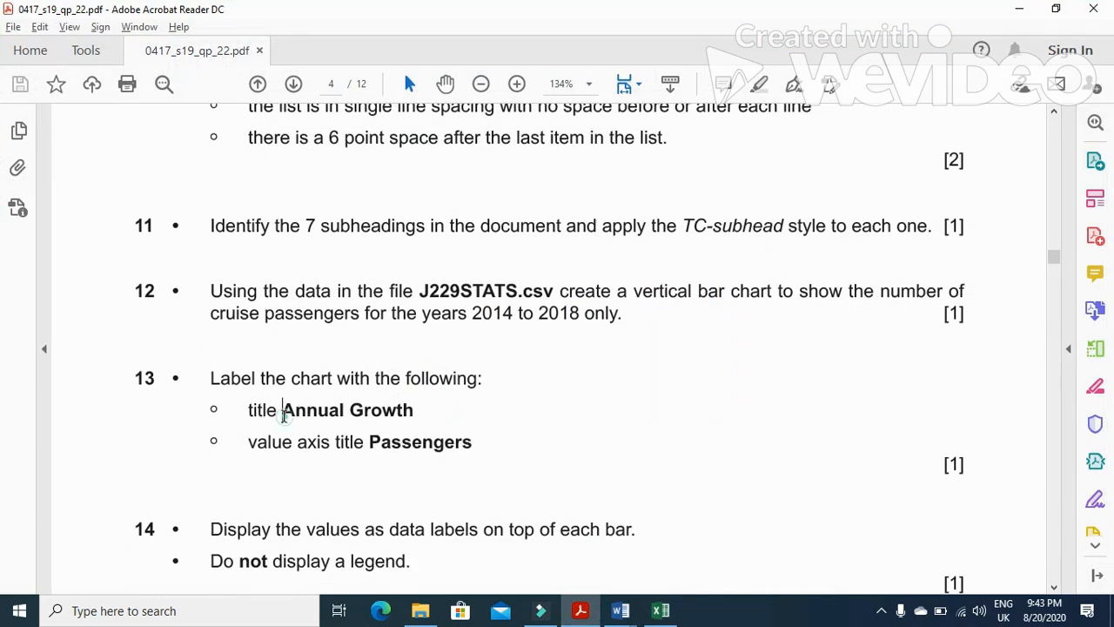
left_click_drag(283, 416, 414, 411)
key("ctrl+c")
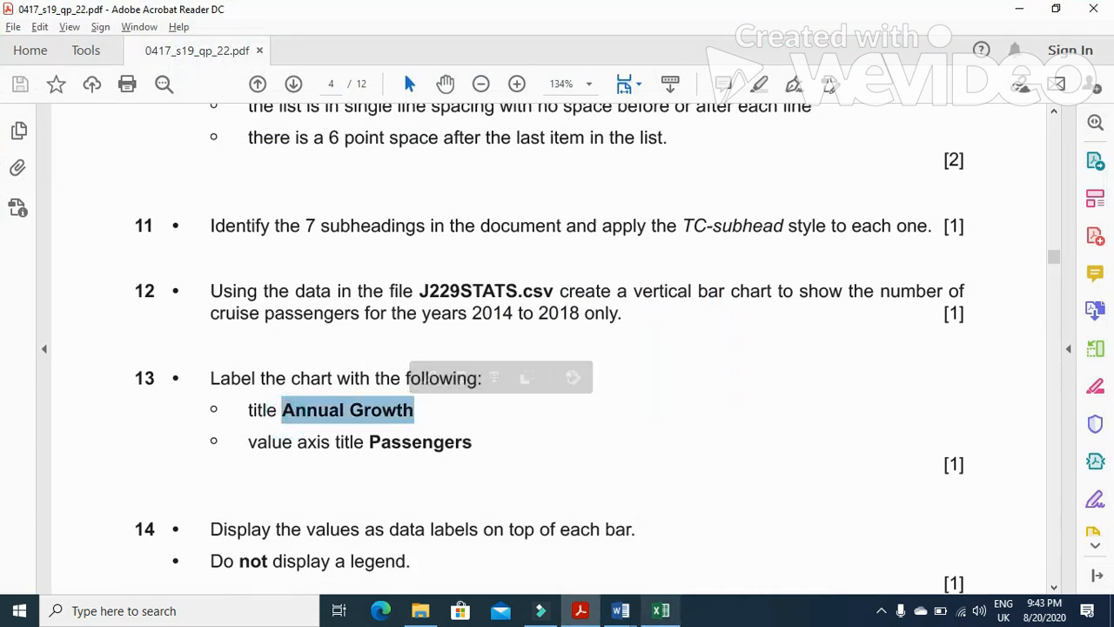
Apply a quick layout with chart and axis titles to the chart
left_click(660, 610)
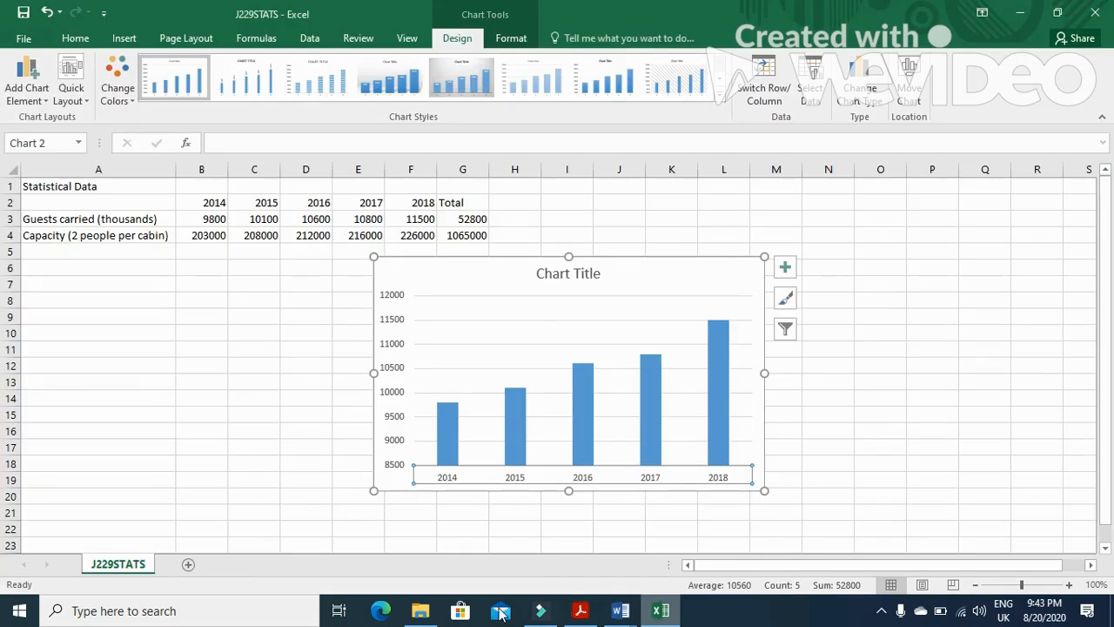
left_click(84, 104)
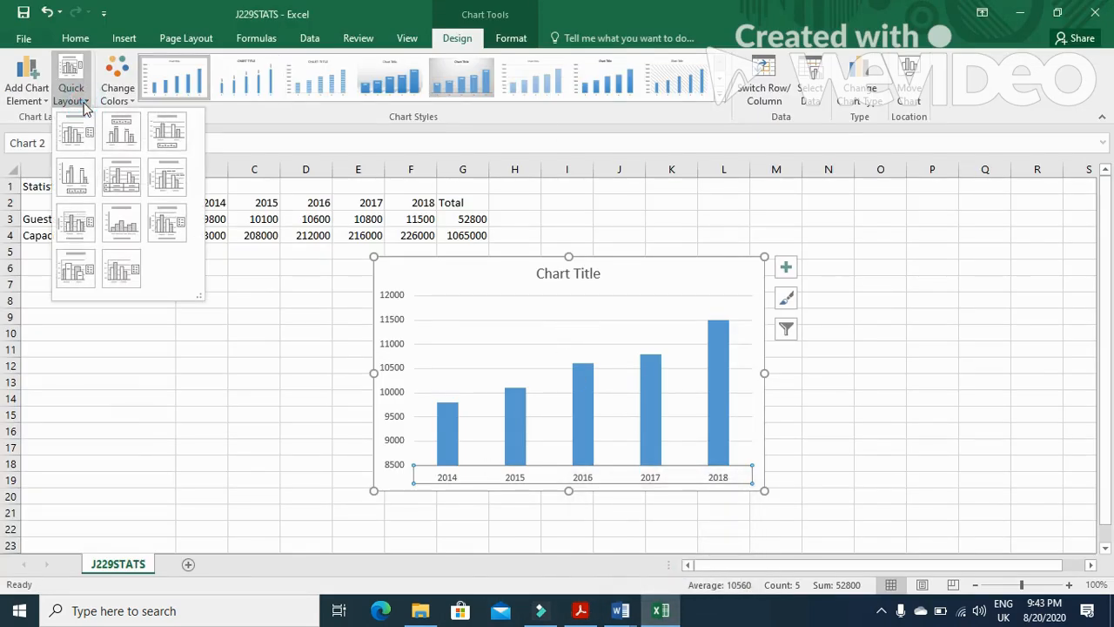
left_click(163, 218)
Replace the chart title with the pasted text Annual Growth
left_click(541, 274)
left_click_drag(600, 274, 537, 273)
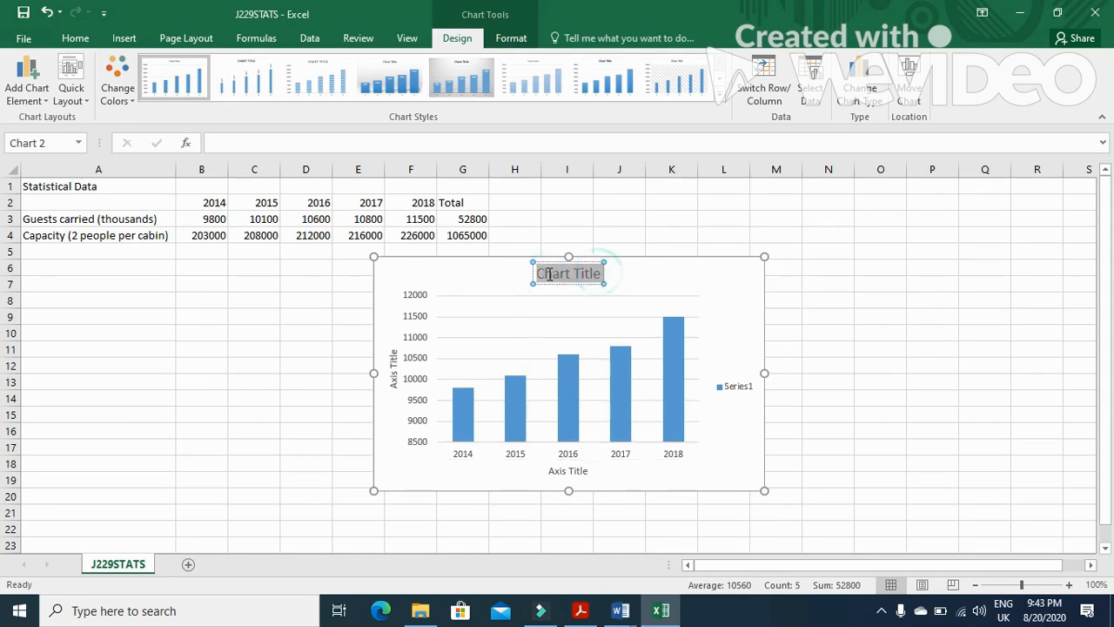
key("ctrl+v")
Set the value axis title to Passengers
key("alt+Tab")
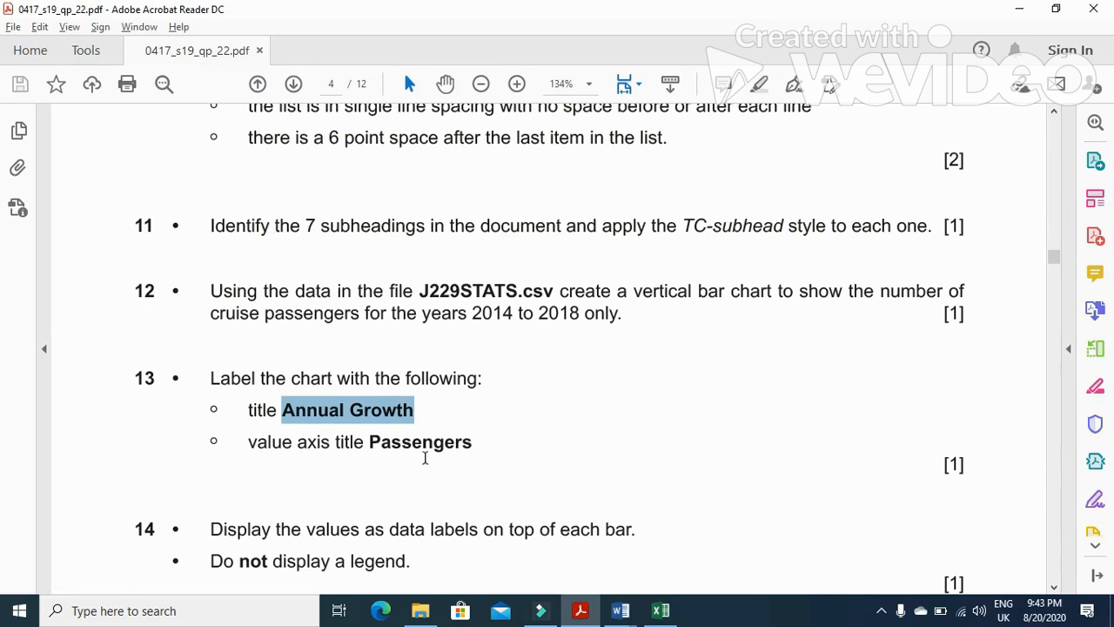
key("alt+Tab")
left_click(390, 365)
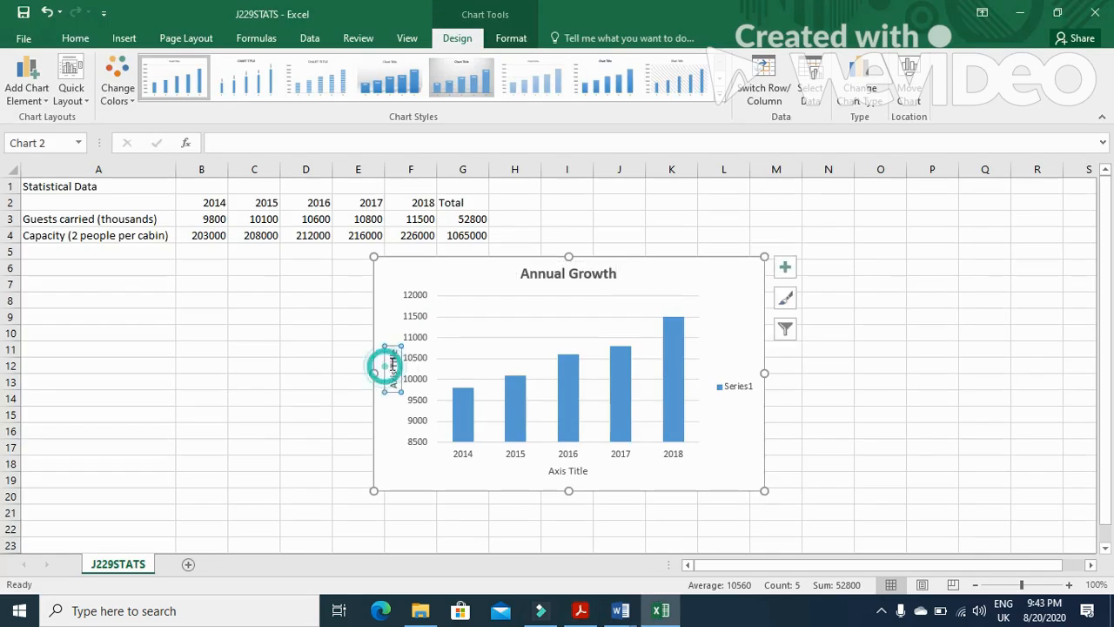
left_click_drag(394, 355, 393, 378)
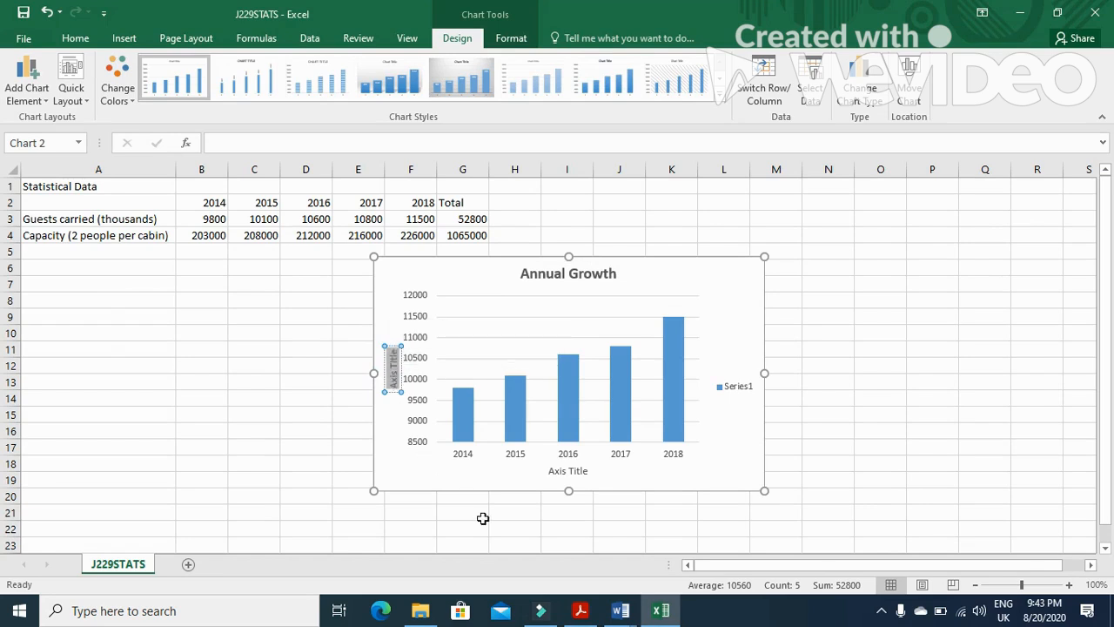
key("BackSpace")
type("Pa")
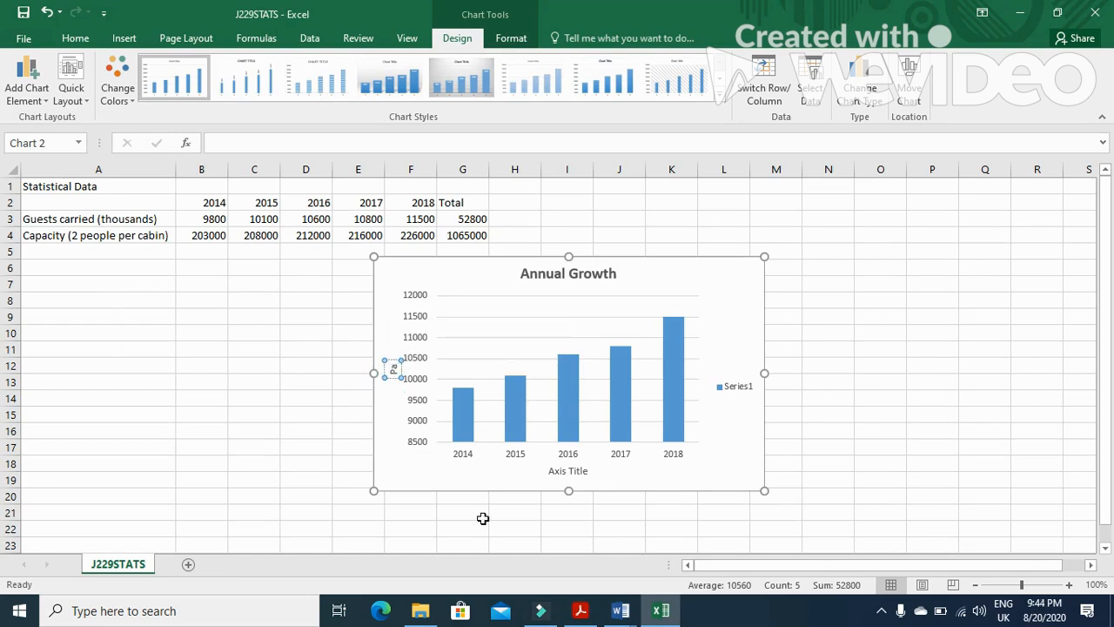
type("ssengers")
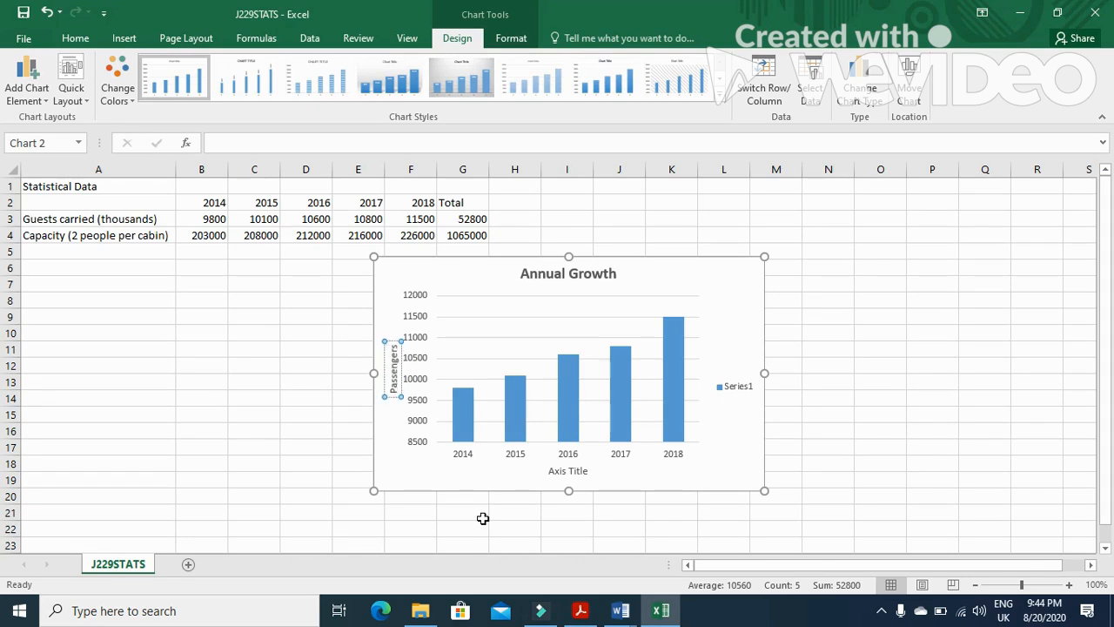
Check question 14 in the exam paper and delete the chart's legend
key("alt+Tab")
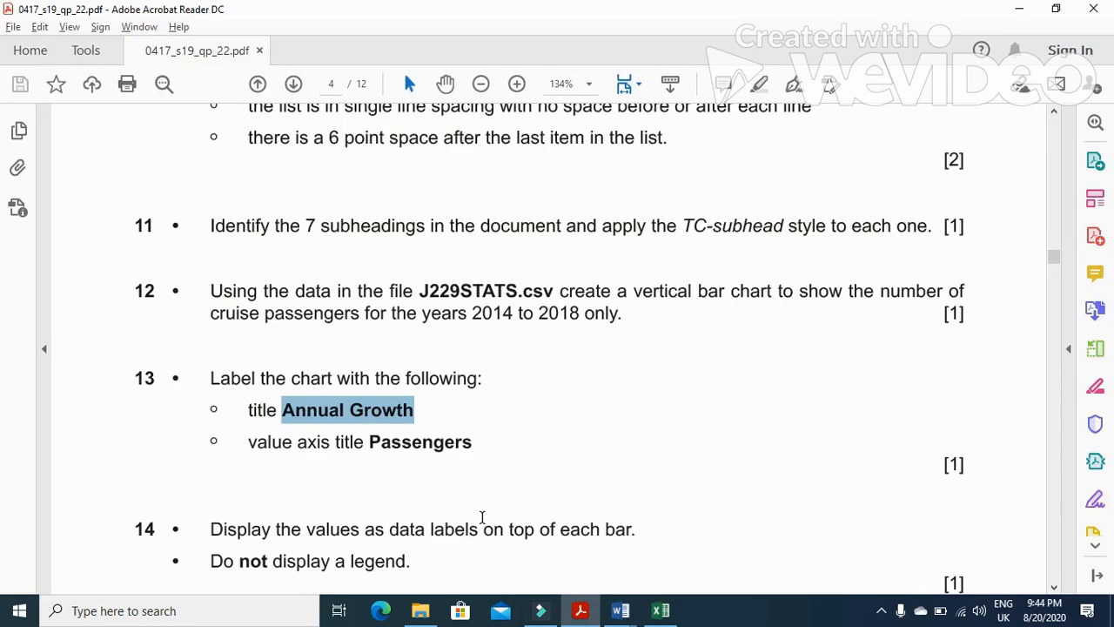
scroll(394, 500, "down", 3)
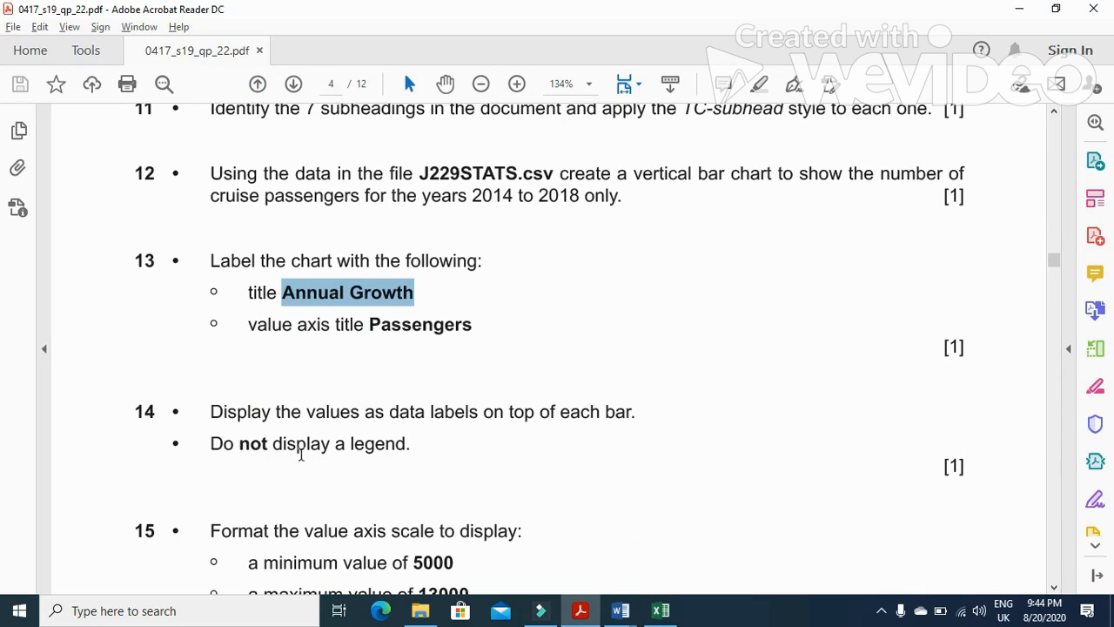
key("alt+Tab")
left_click(735, 389)
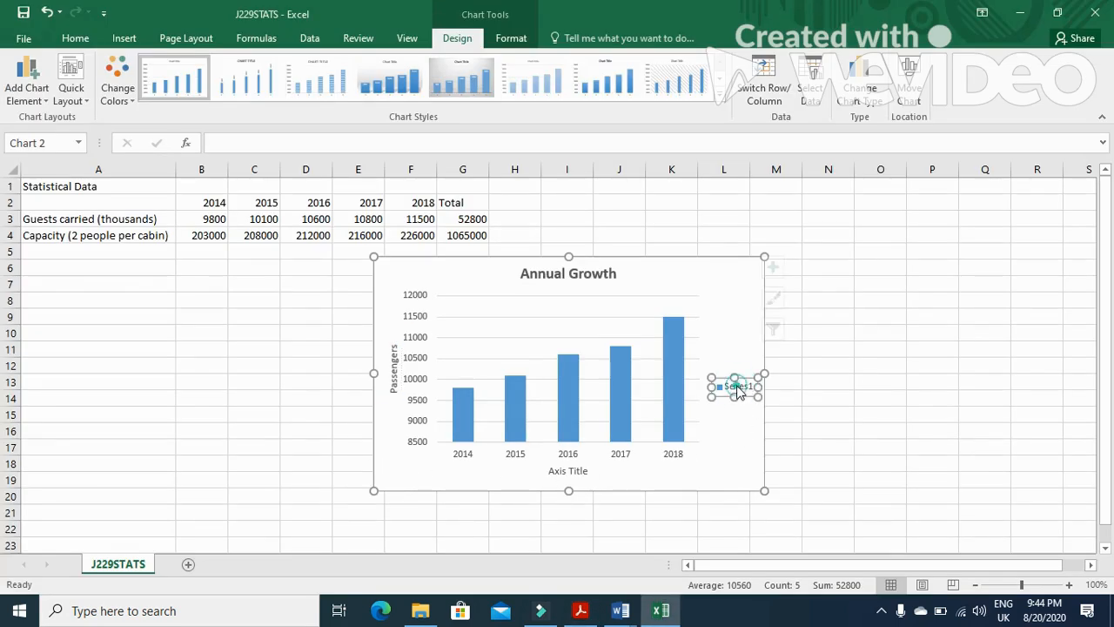
key("Delete")
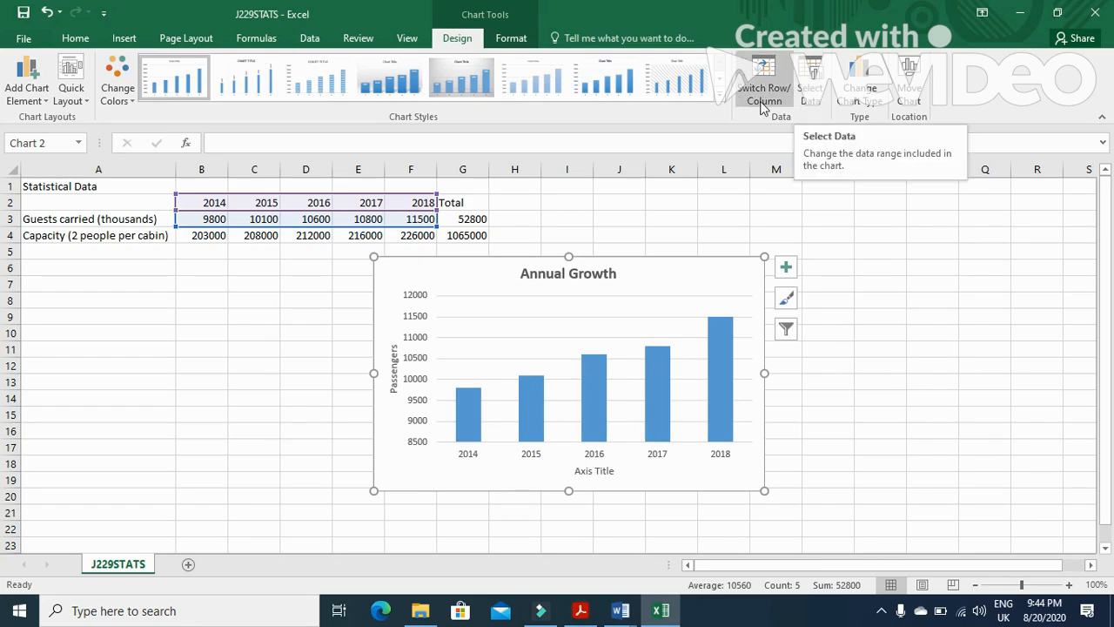
left_click(503, 40)
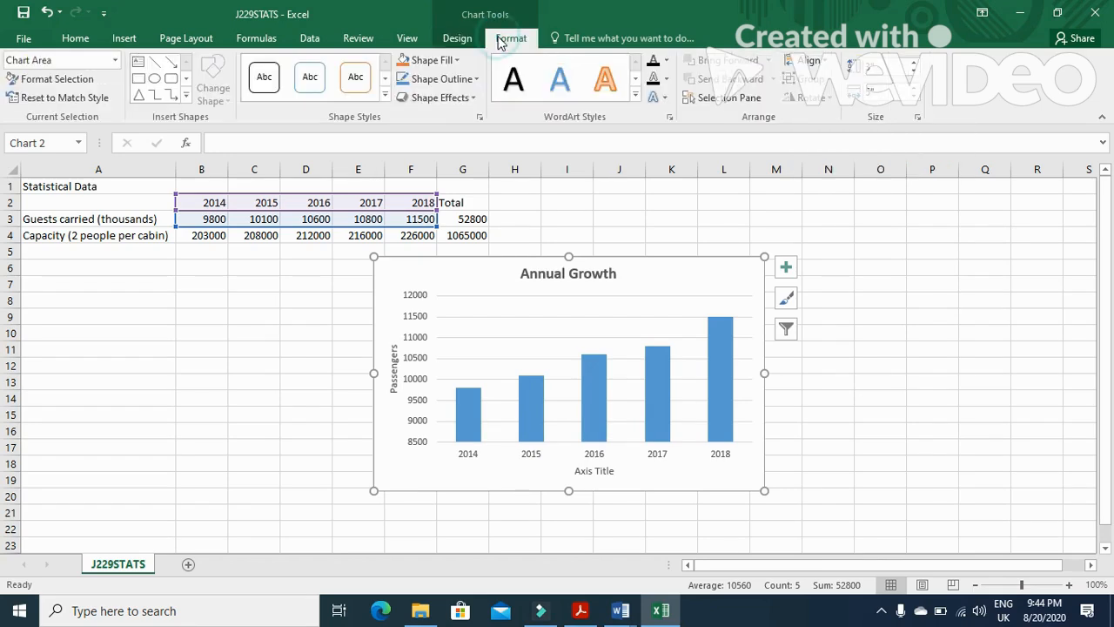
left_click(470, 41)
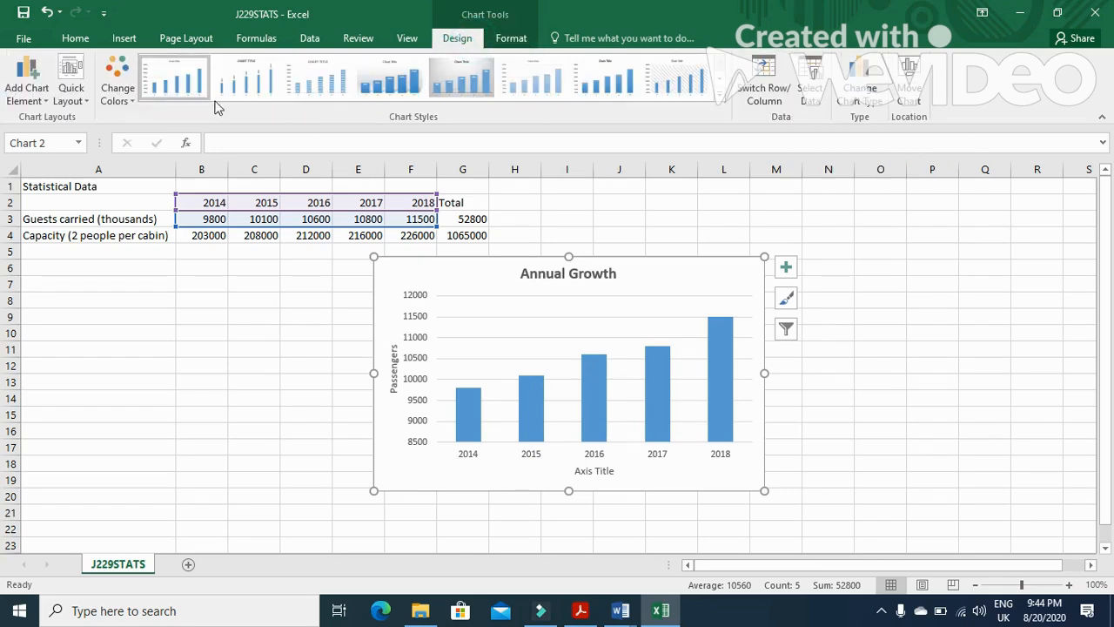
Add data labels to the chart's bars, placing them at the outside end of each bar
left_click(44, 98)
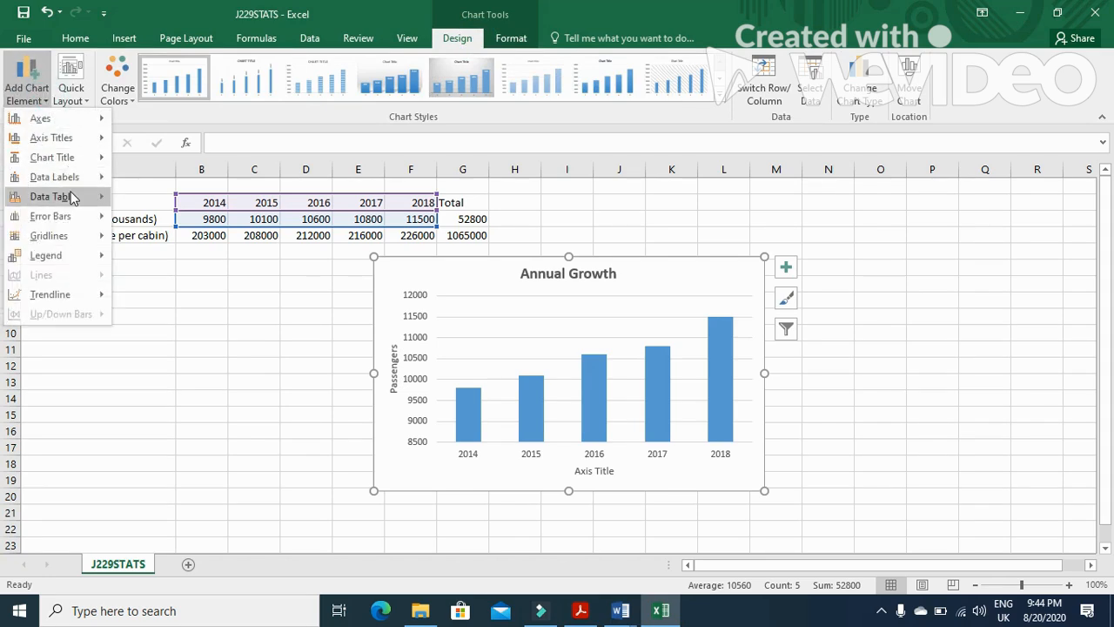
mouse_move(100, 181)
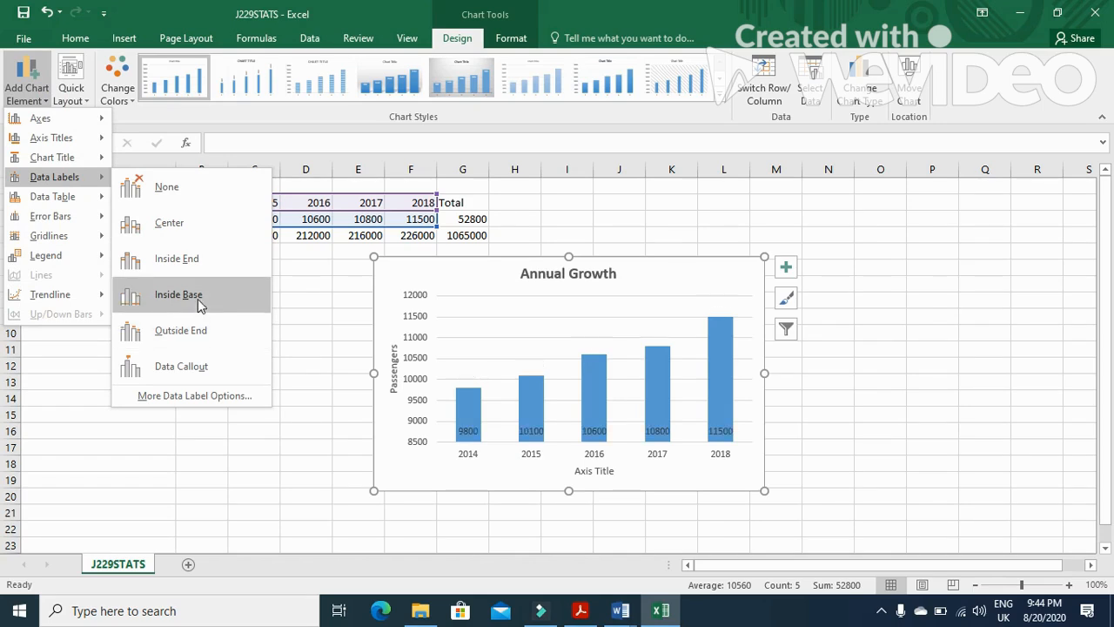
left_click(199, 299)
left_click(579, 610)
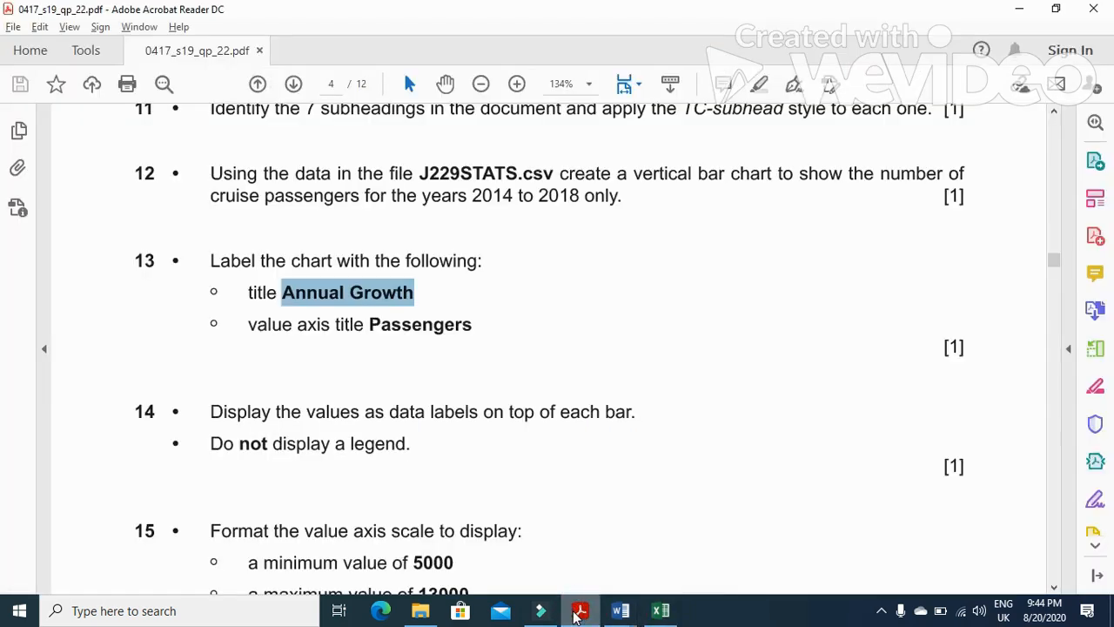
left_click(576, 613)
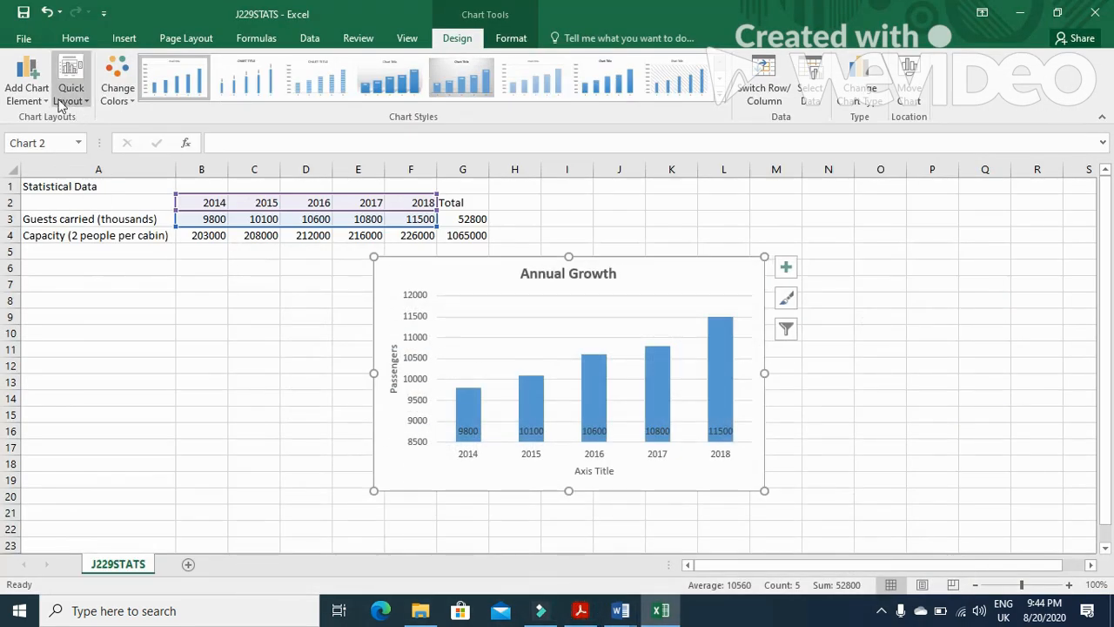
left_click(26, 87)
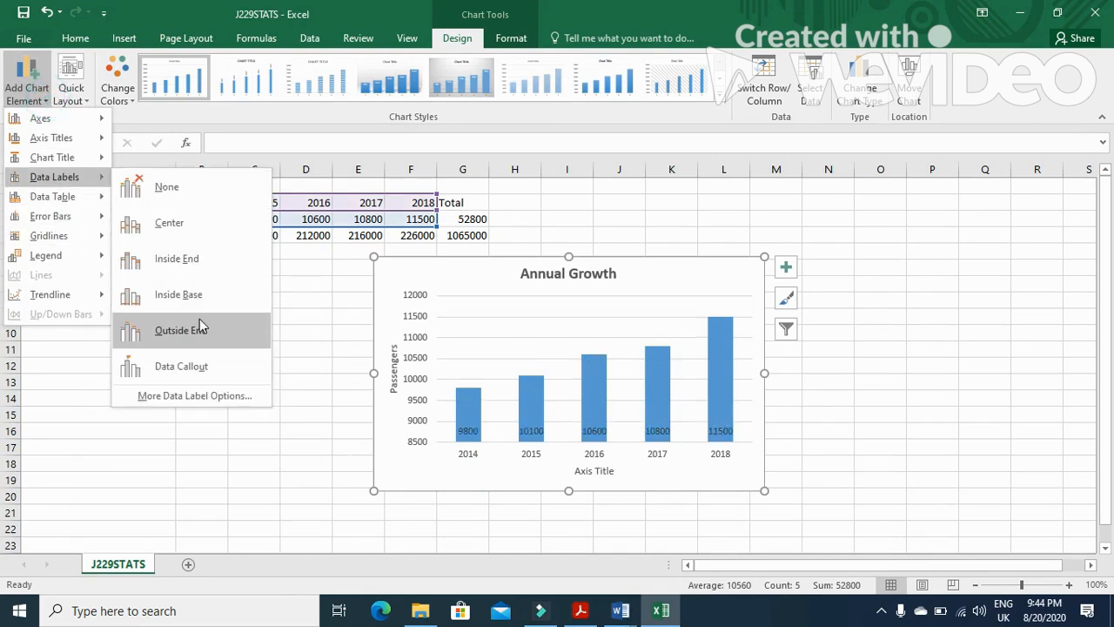
left_click(199, 328)
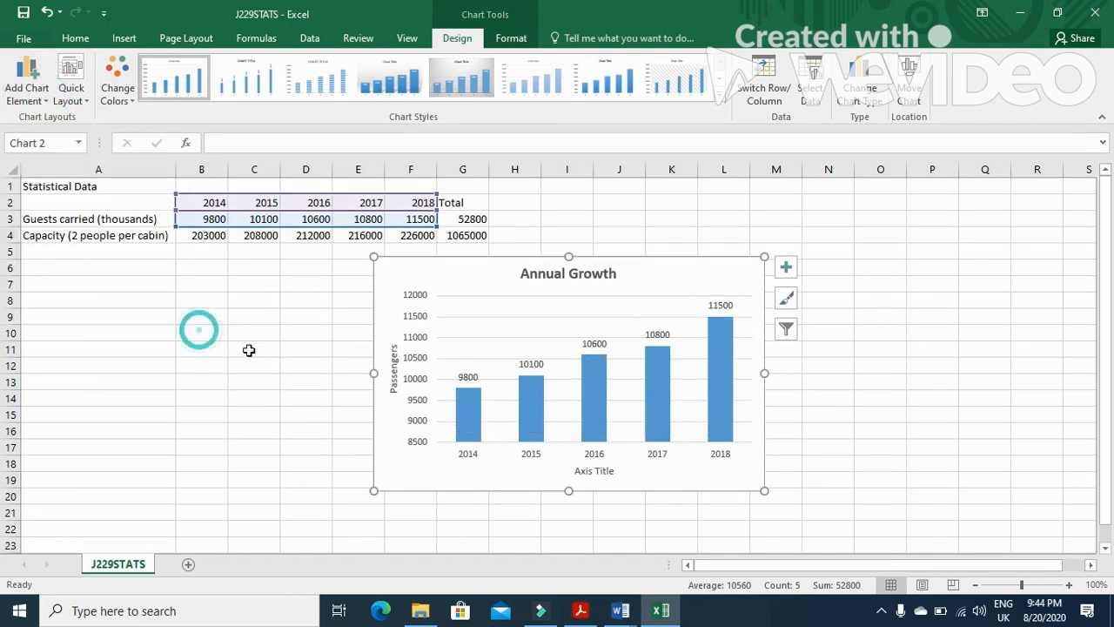
Check question 15, then set the value axis bounds to a minimum of 5000 and a maximum of 13000
left_click(581, 612)
scroll(417, 465, "down", 2)
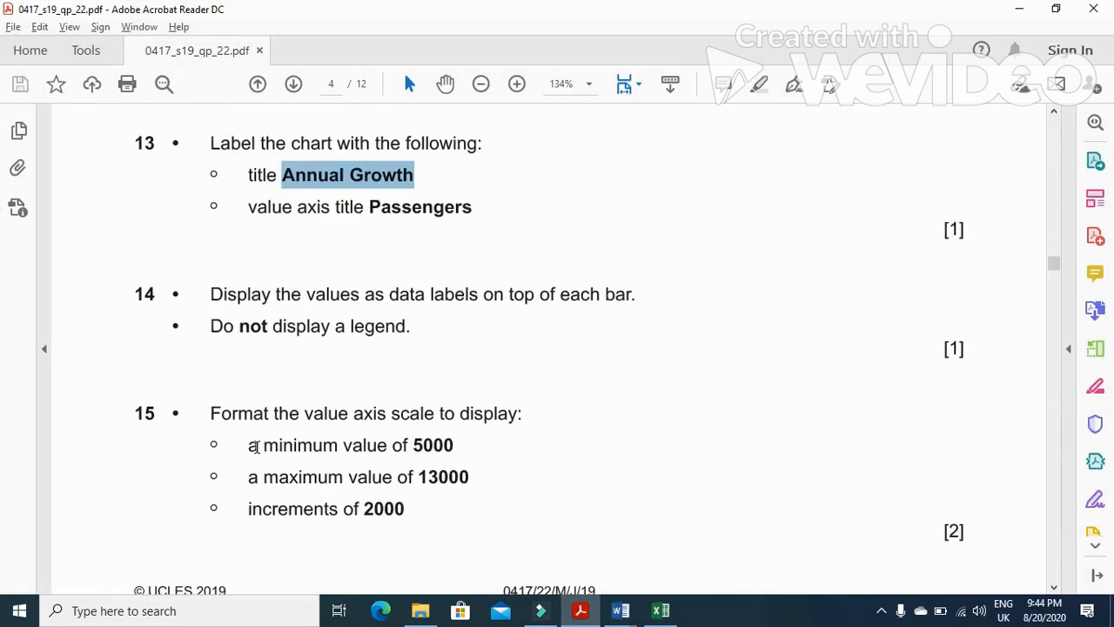
left_click_drag(414, 444, 474, 478)
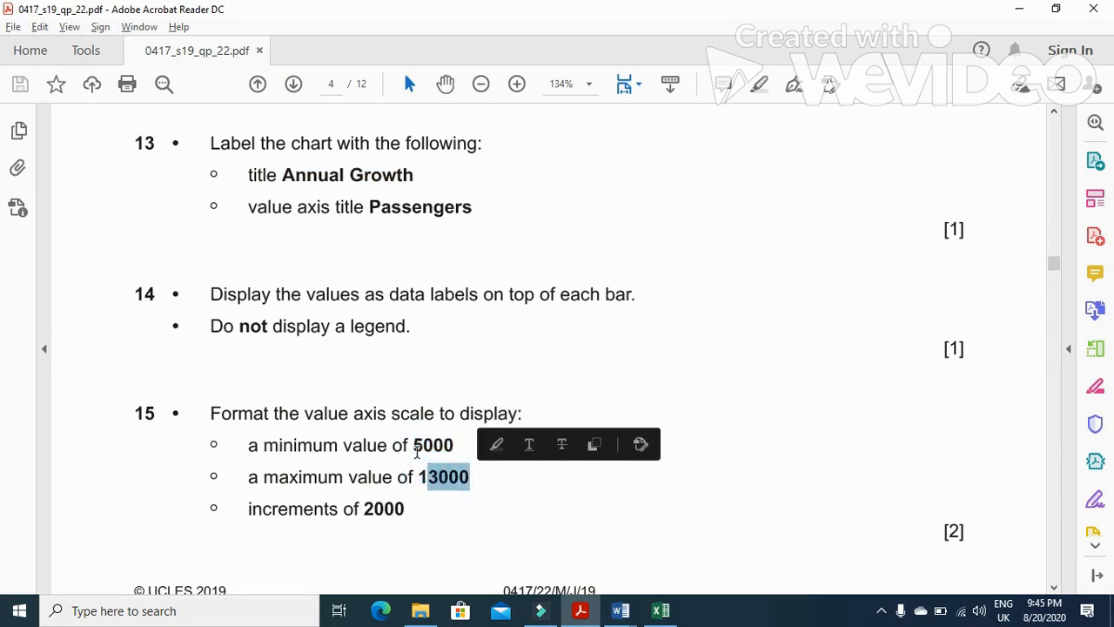
double_click(423, 477)
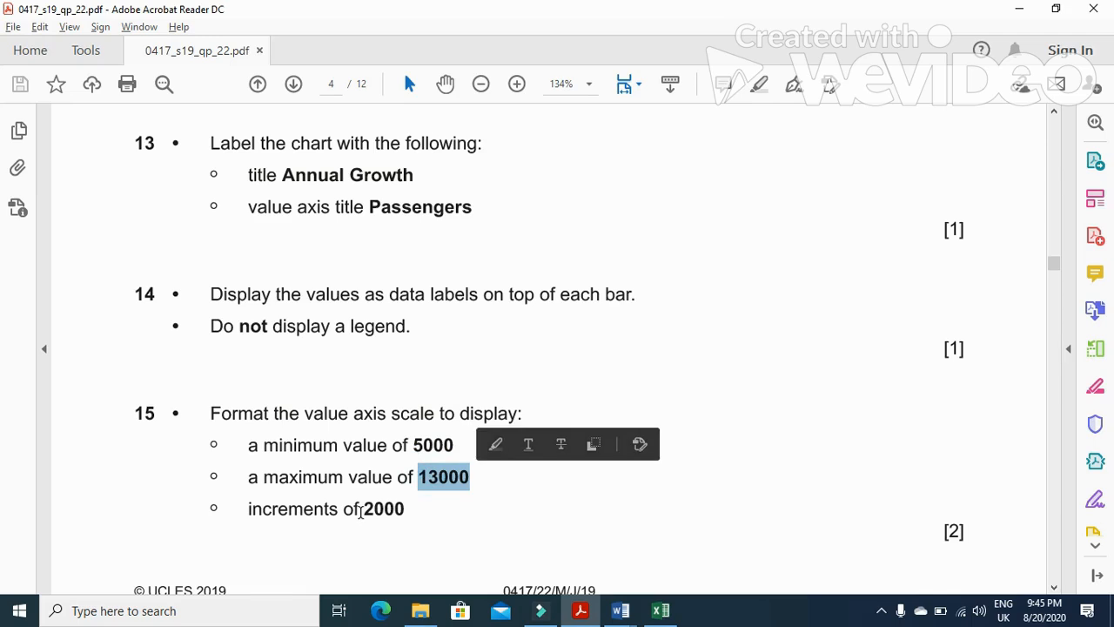
left_click_drag(361, 512, 407, 512)
key("alt+Tab")
left_click(418, 392)
right_click(421, 380)
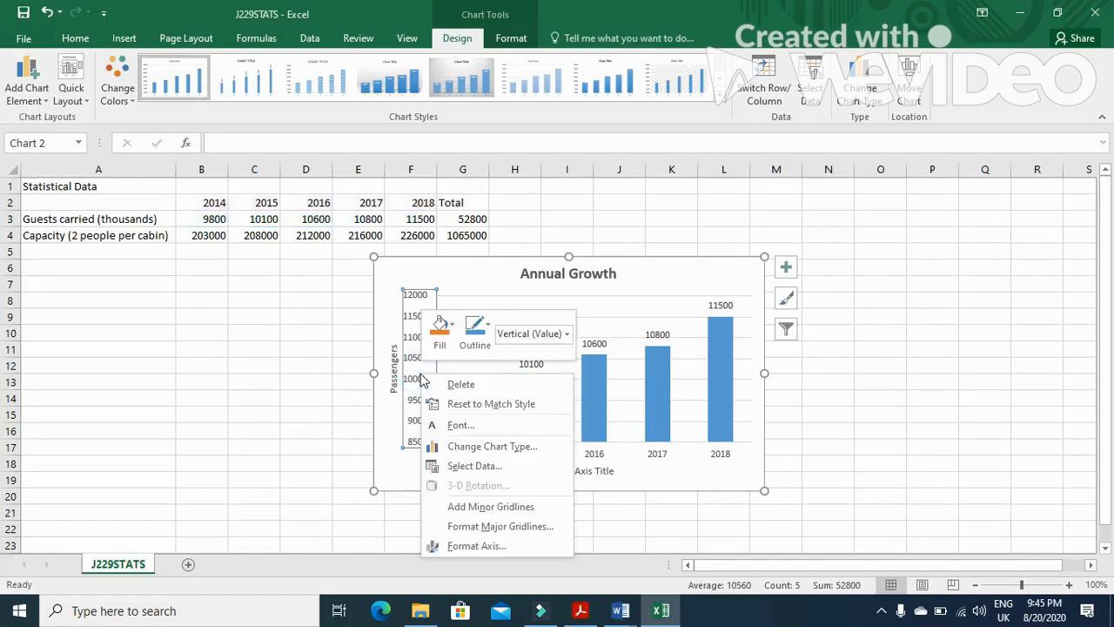
left_click(504, 543)
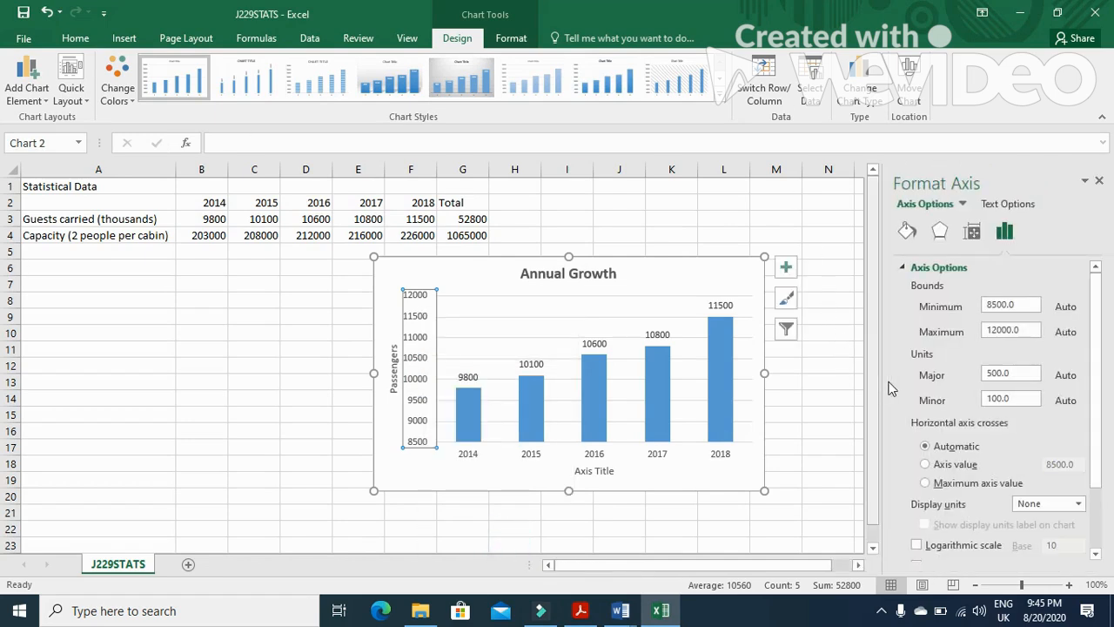
left_click_drag(1023, 302, 979, 306)
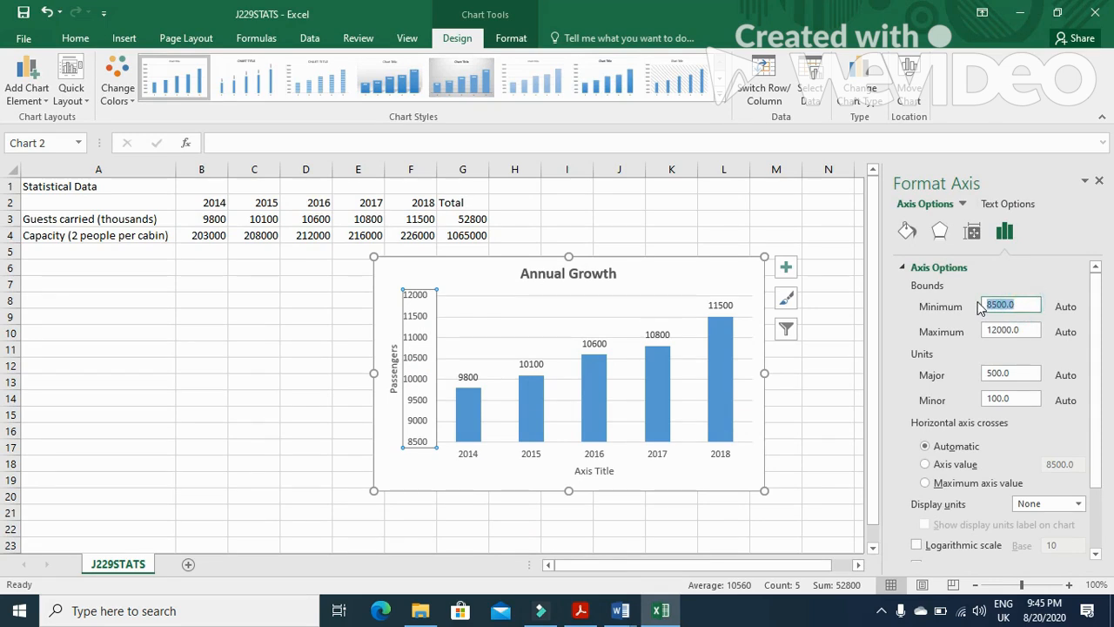
type("5")
left_click_drag(1035, 332, 982, 333)
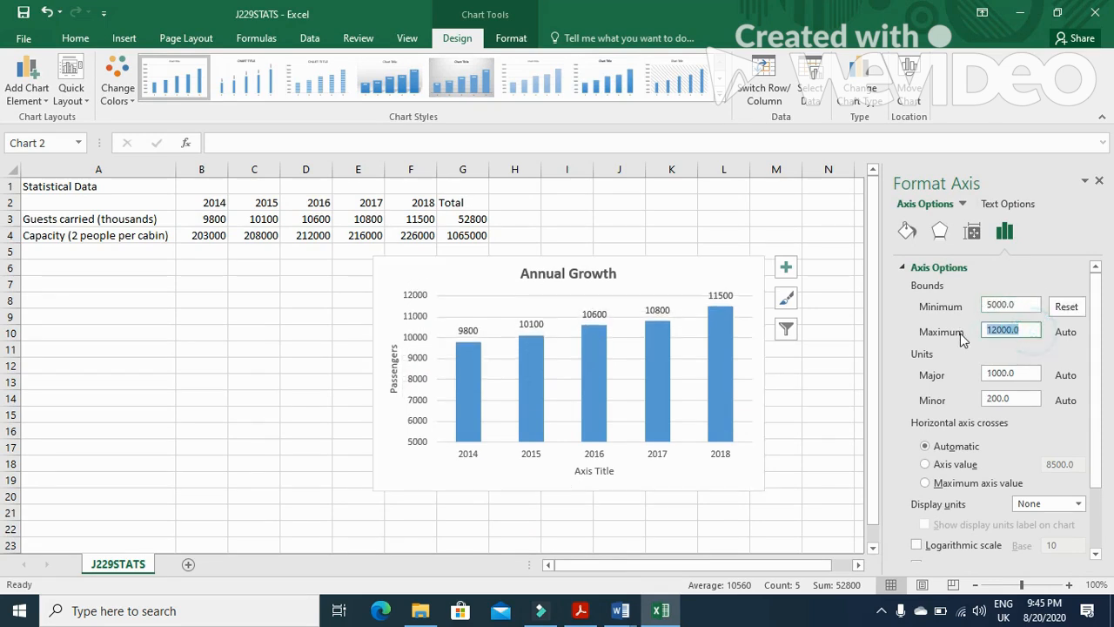
type("13")
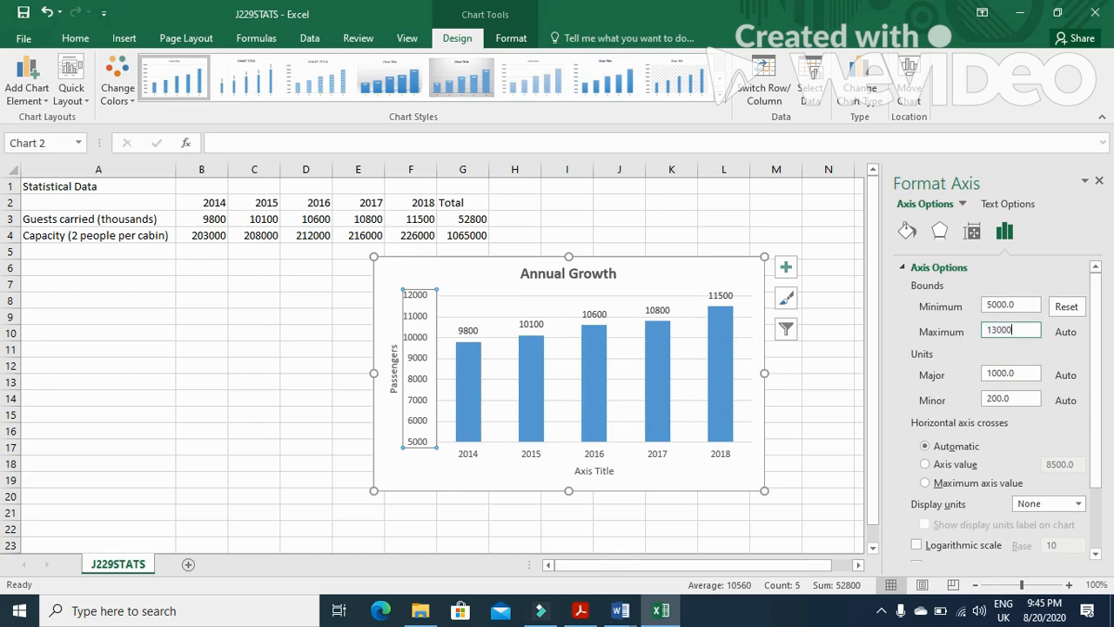
left_click(1022, 372)
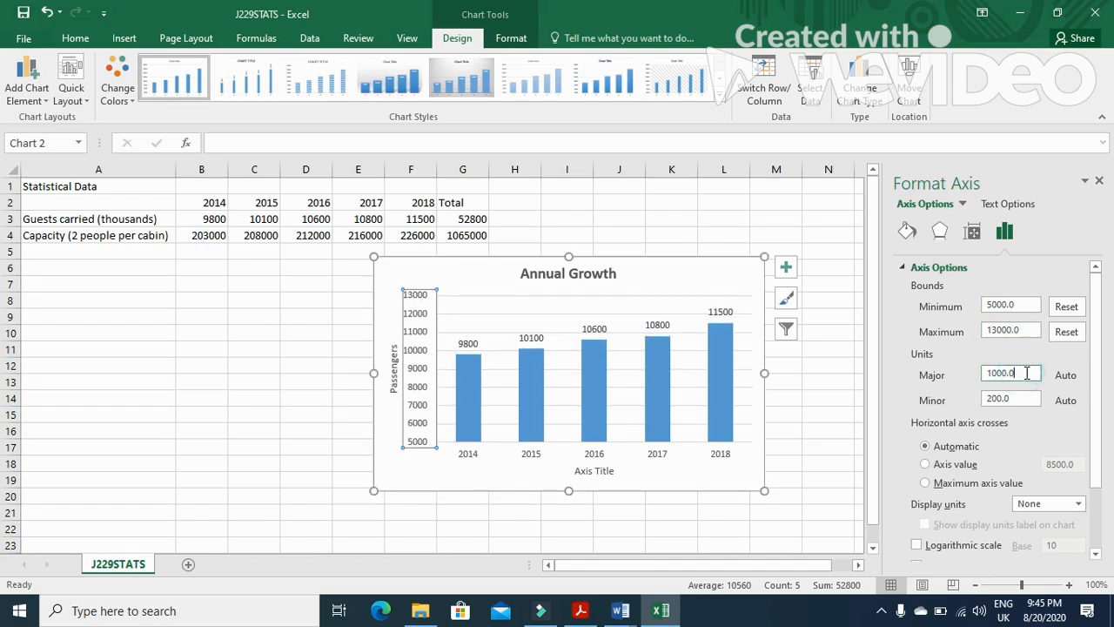
Set the value axis increments to 2000
left_click_drag(1027, 396, 985, 399)
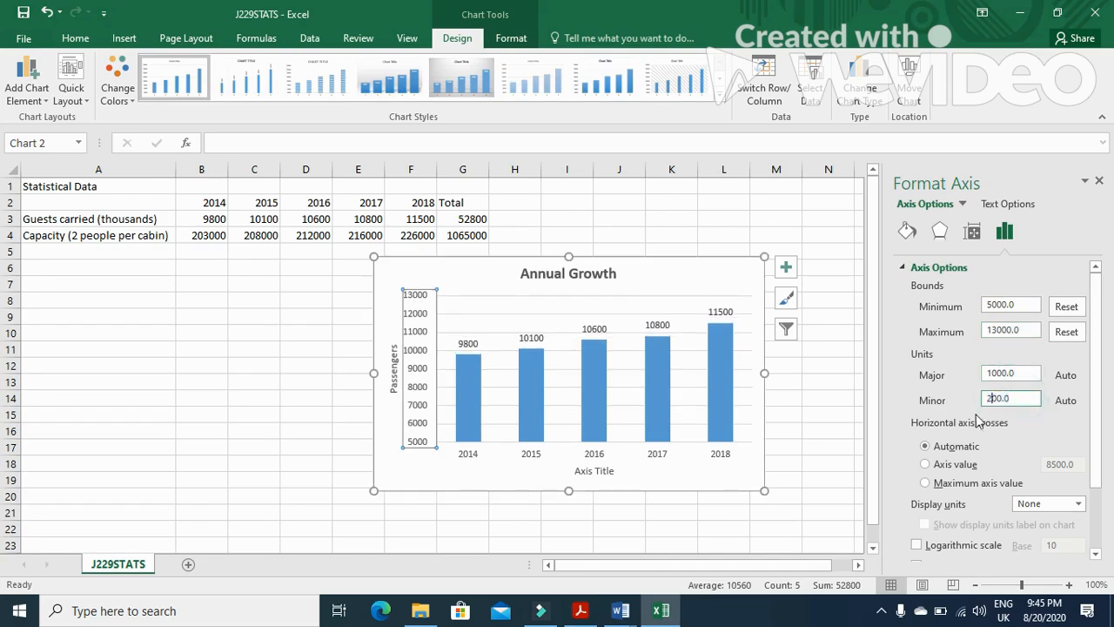
key("alt+Tab")
key("alt+Tab")
left_click(998, 400)
left_click_drag(997, 403, 982, 402)
type("2000")
left_click(287, 363)
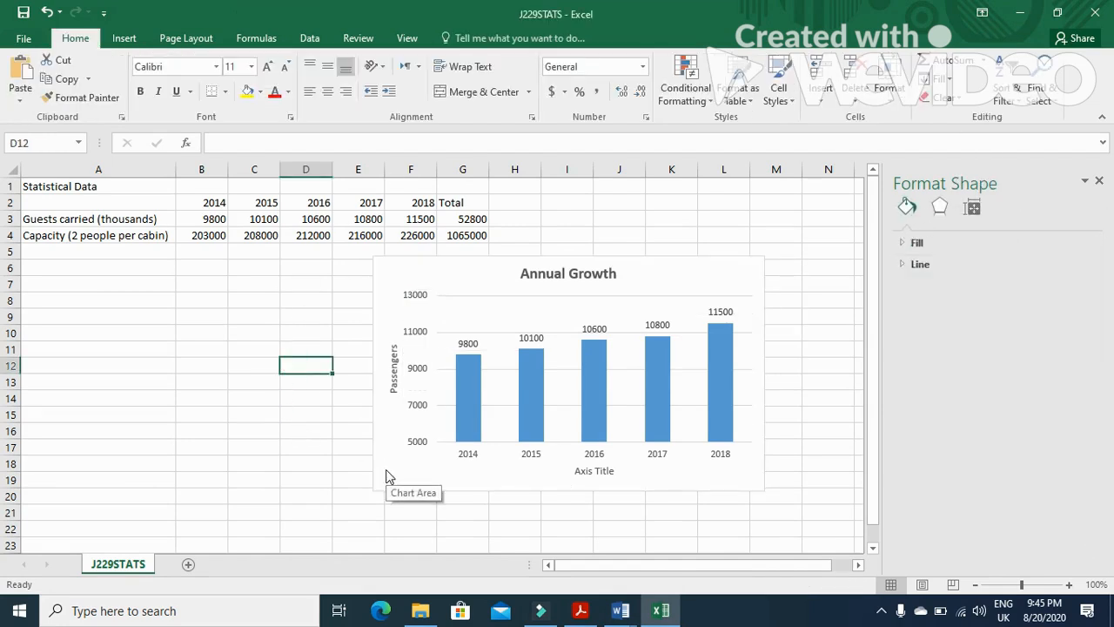
Check question 16 in the exam paper and delete the horizontal axis title from the chart
key("alt+Tab")
scroll(385, 448, "down", 5)
scroll(384, 453, "down", 4)
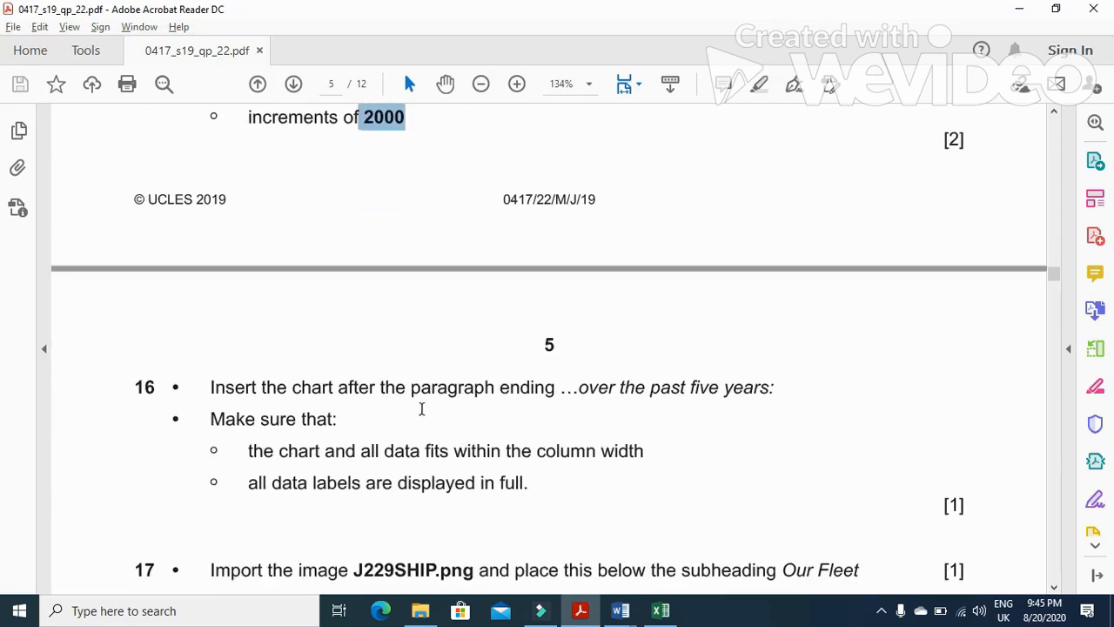
left_click_drag(612, 389, 774, 391)
key("alt+Tab")
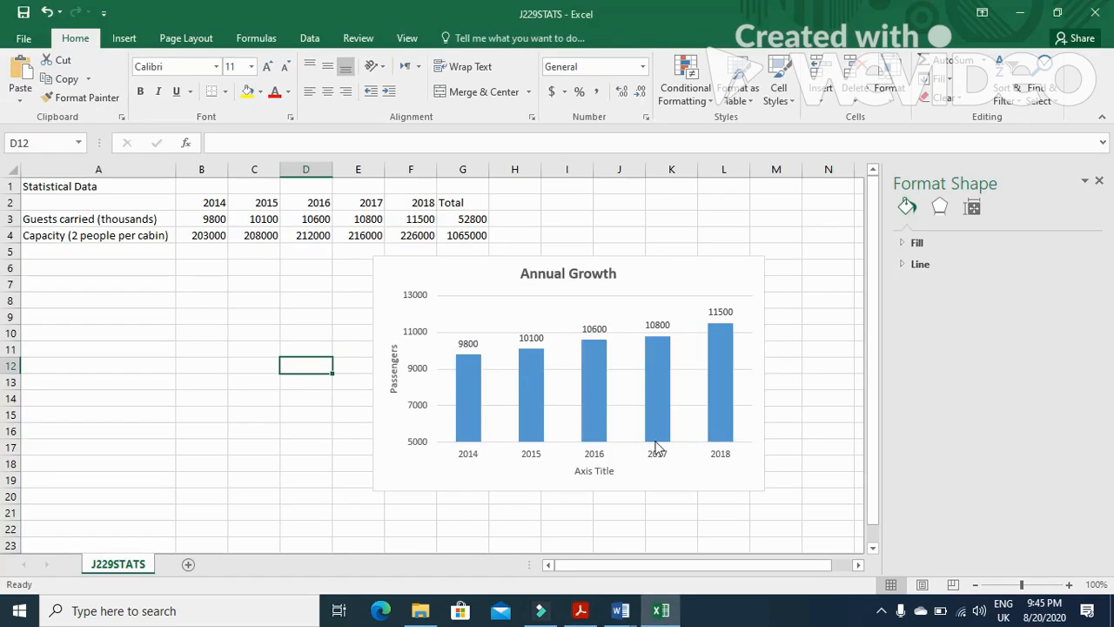
left_click(595, 470)
key("Delete")
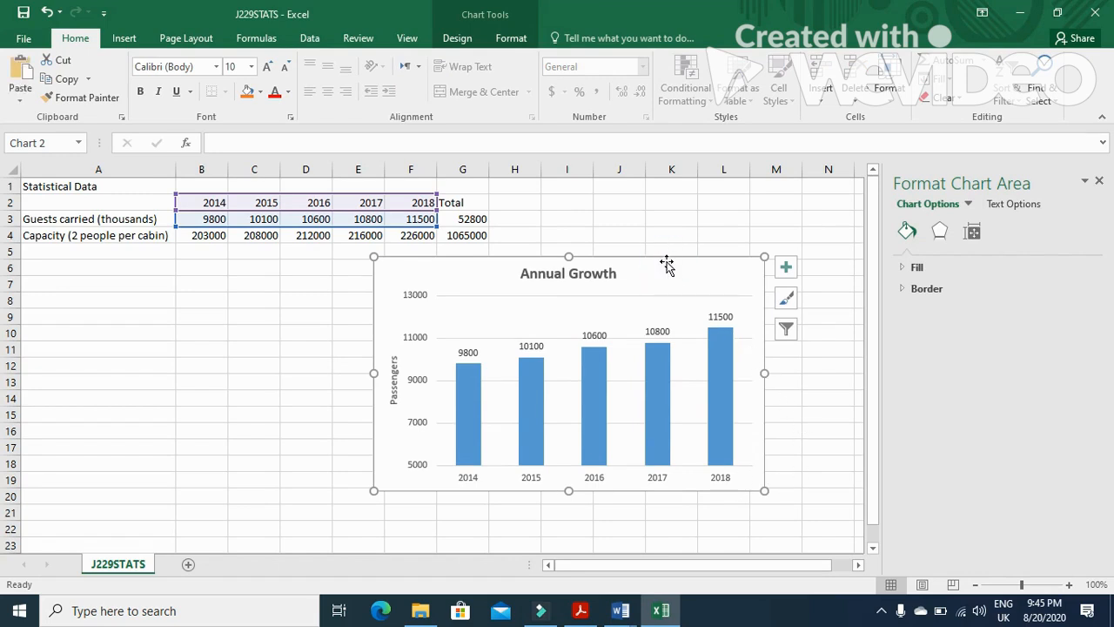
Paste the chart into TCREPORT on a new line after the paragraph ending over the past five years:
key("alt+Tab")
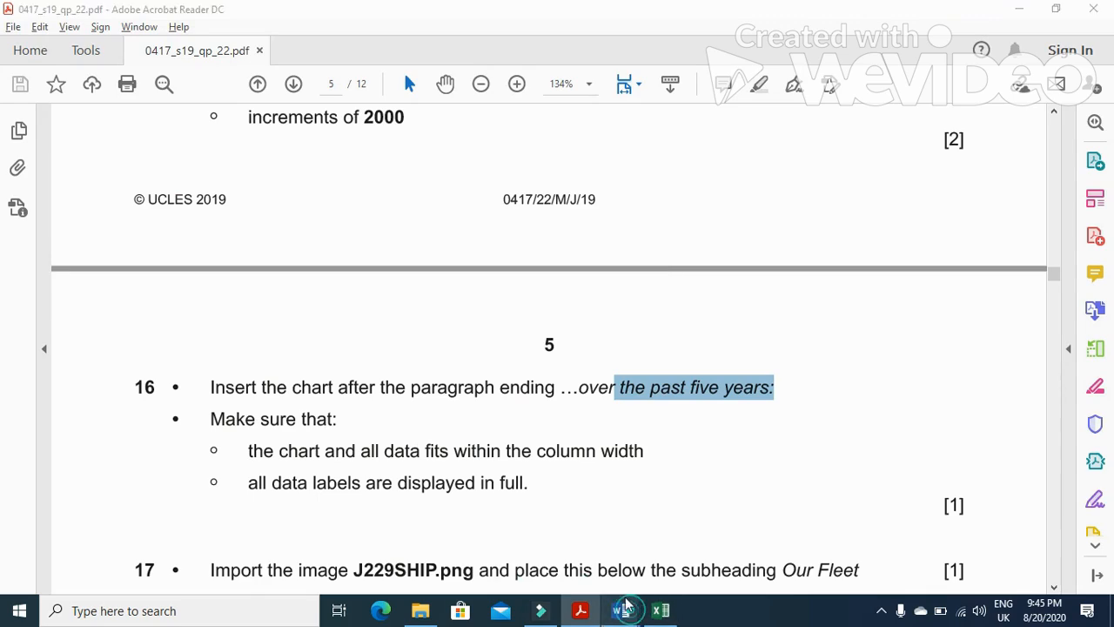
mouse_move(620, 609)
left_click(679, 535)
scroll(680, 466, "down", 3)
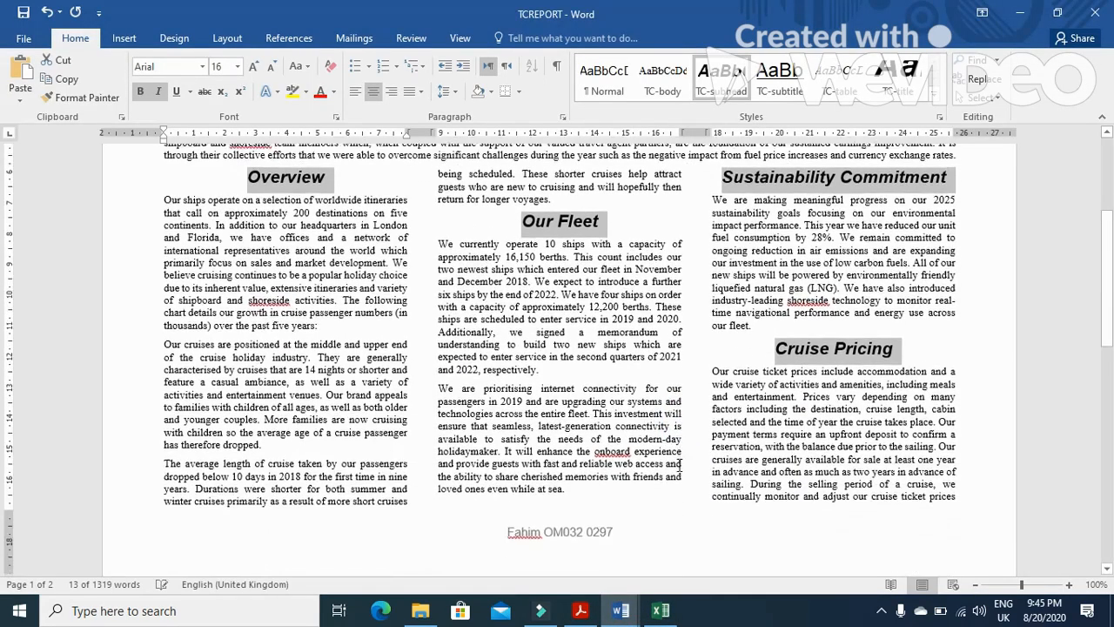
scroll(679, 466, "down", 2)
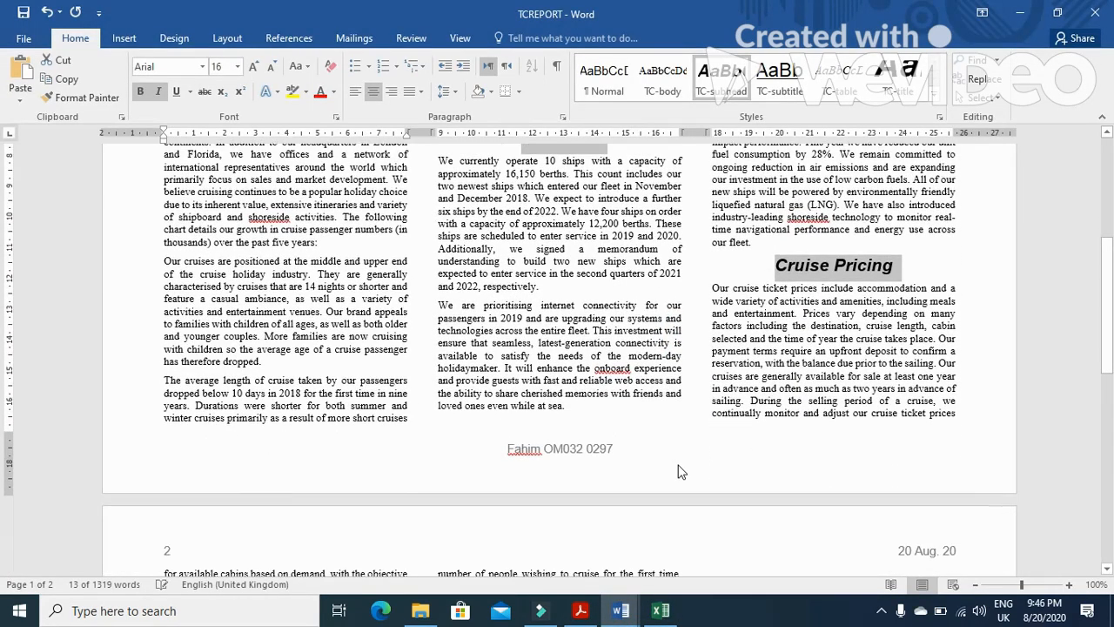
left_click(345, 244)
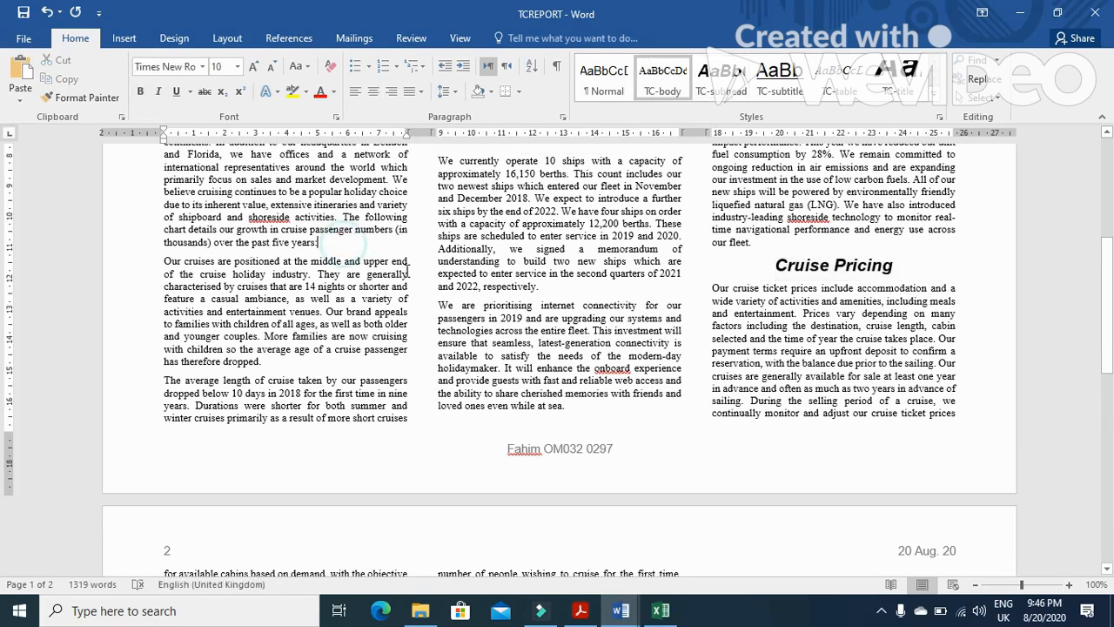
key("Return")
key("ctrl+v")
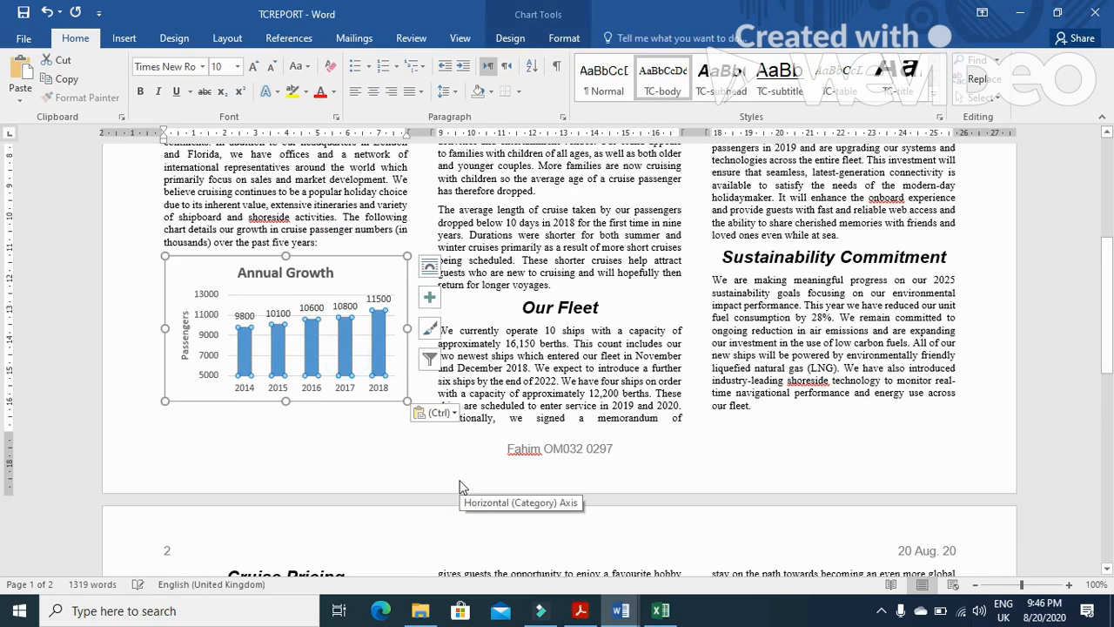
Read questions 16 and 17 in the exam paper
key("alt+Tab")
scroll(429, 403, "down", 3)
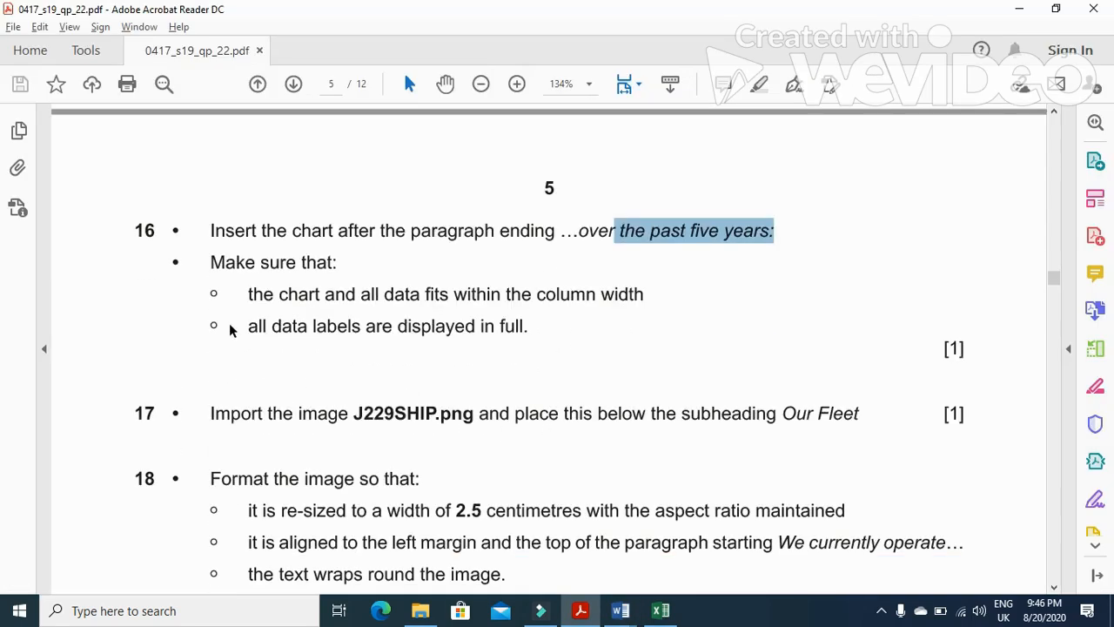
left_click_drag(237, 305, 642, 313)
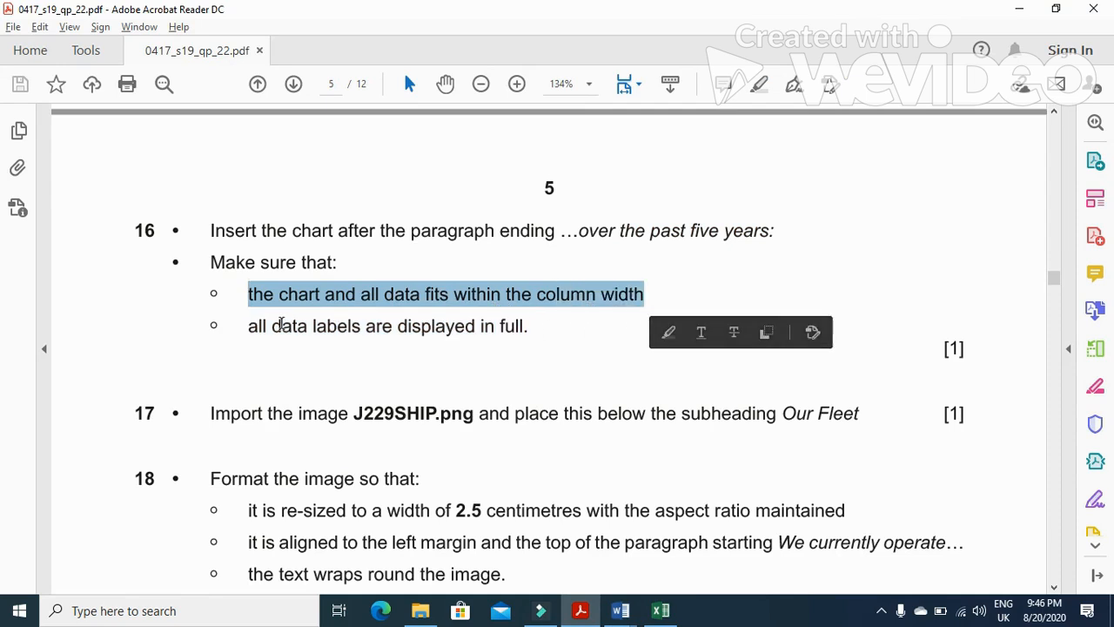
left_click(243, 330)
left_click_drag(244, 330, 526, 332)
scroll(525, 366, "down", 3)
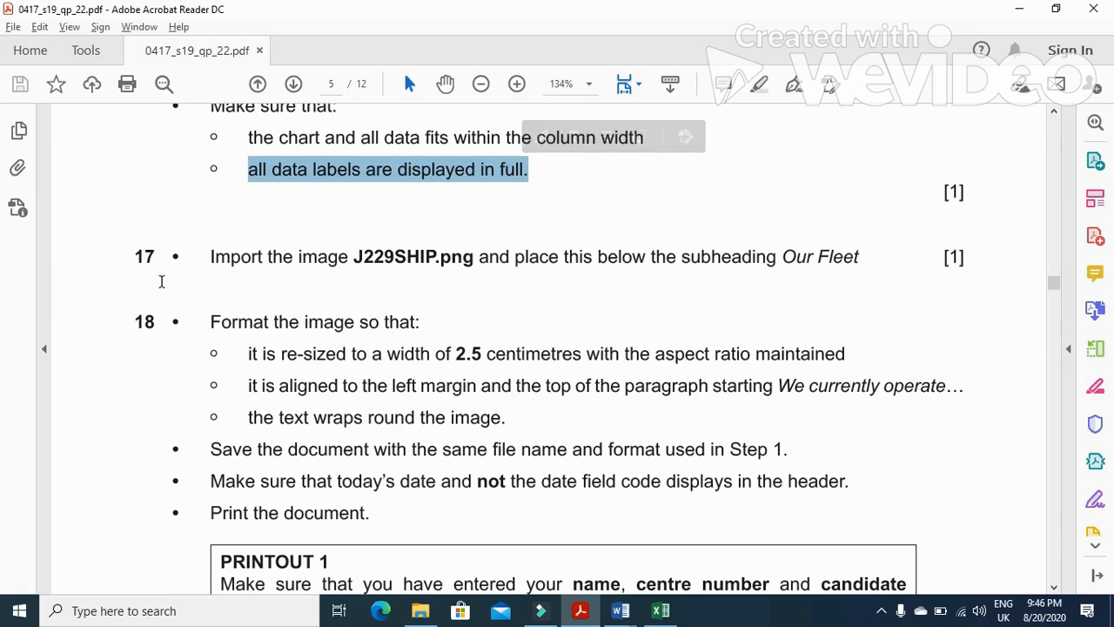
left_click_drag(209, 258, 771, 269)
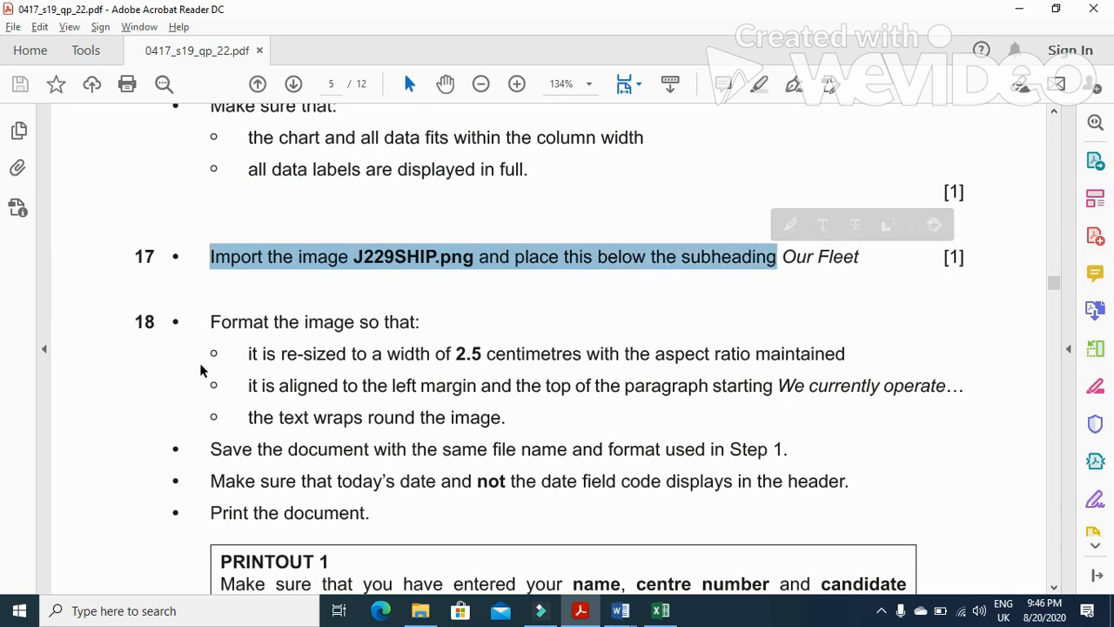
Insert the image J229SHIP at the start of the paragraph beginning We currently operate below the Our Fleet subheading
key("alt+Tab")
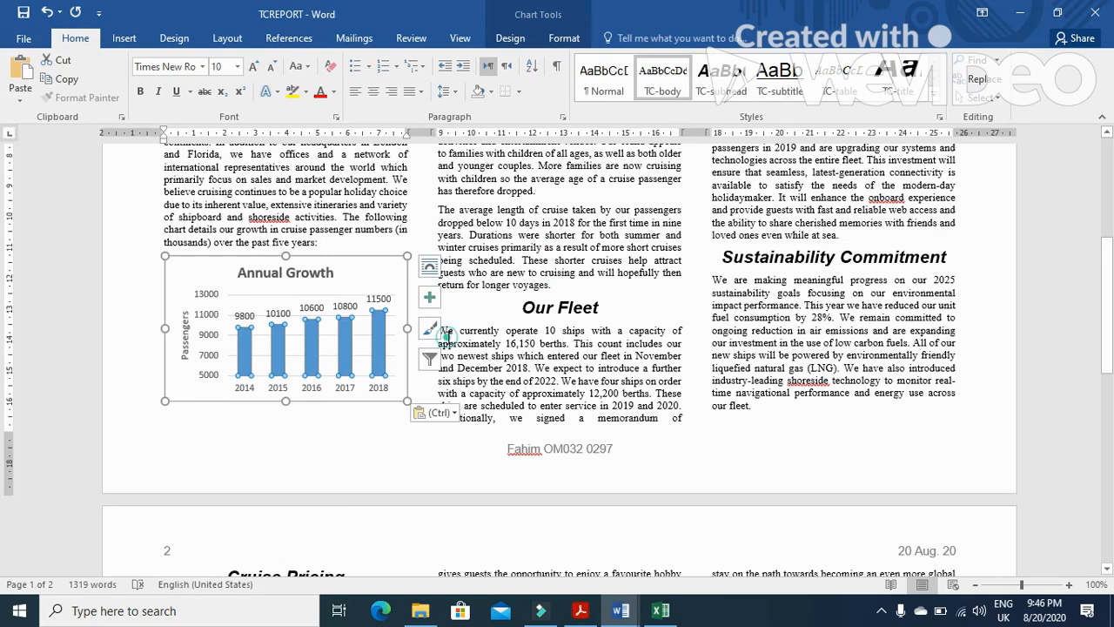
left_click(441, 331)
left_click(124, 40)
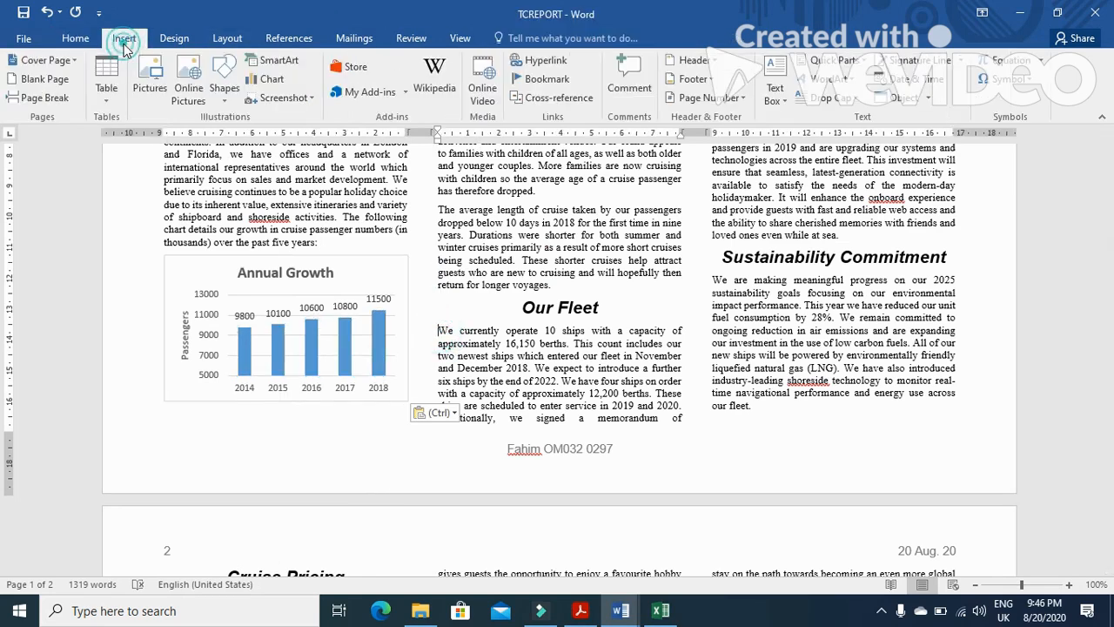
left_click(150, 82)
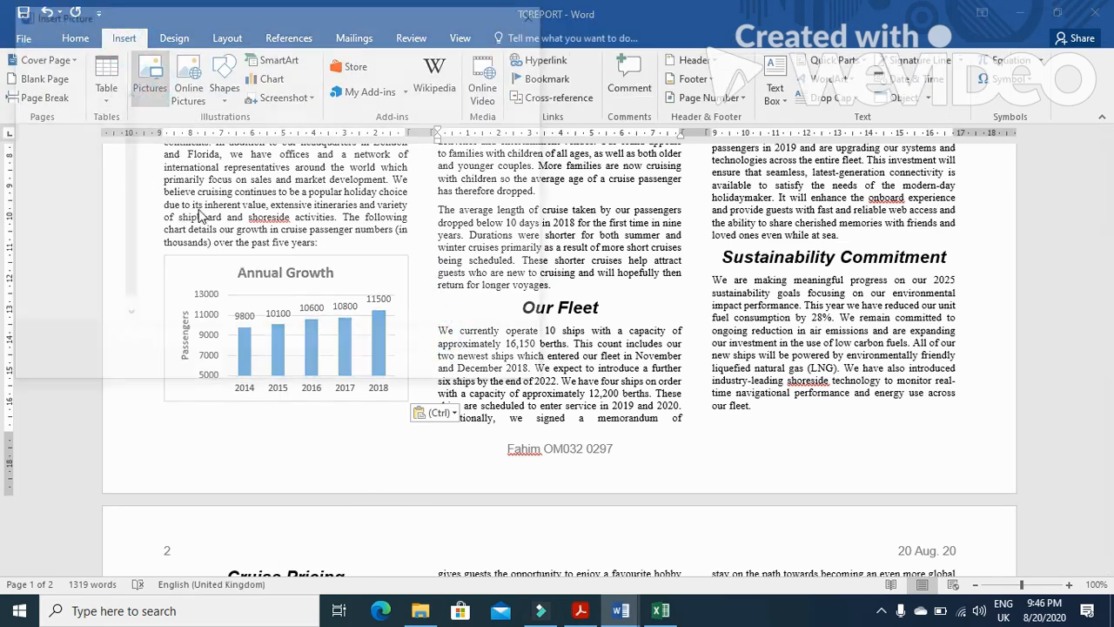
left_click(75, 112)
left_click_drag(131, 150, 125, 123)
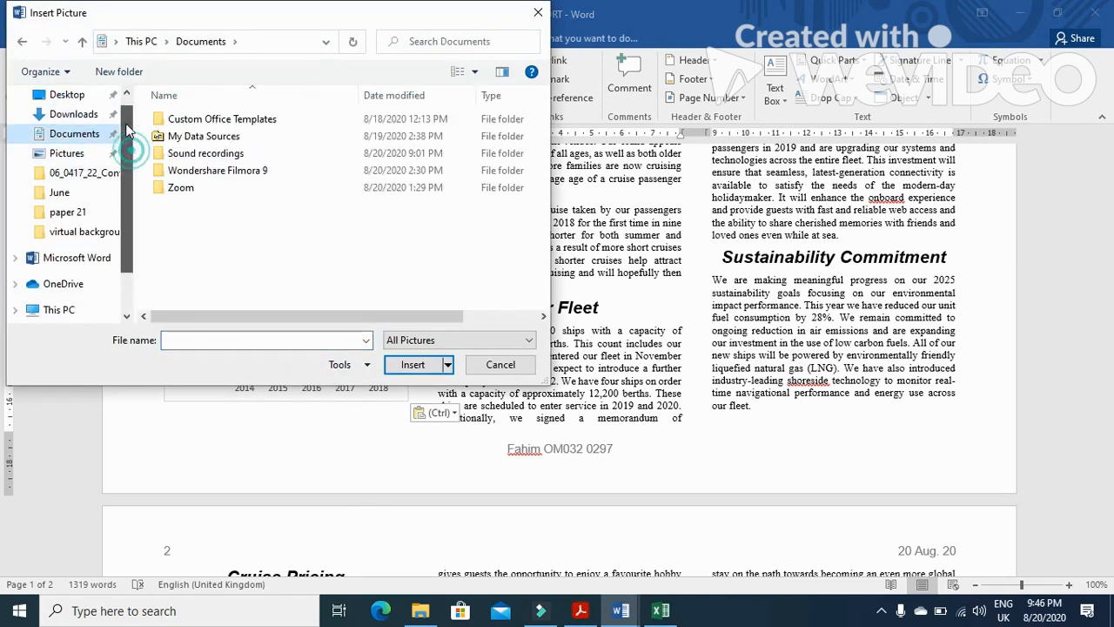
left_click(76, 94)
double_click(233, 121)
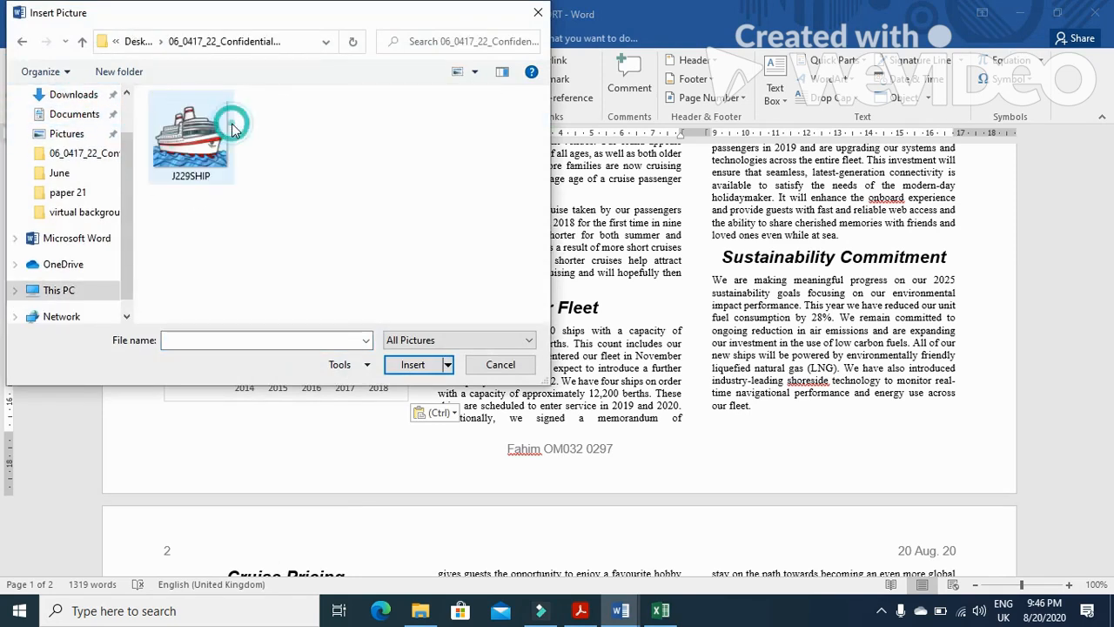
left_click(207, 132)
left_click(401, 364)
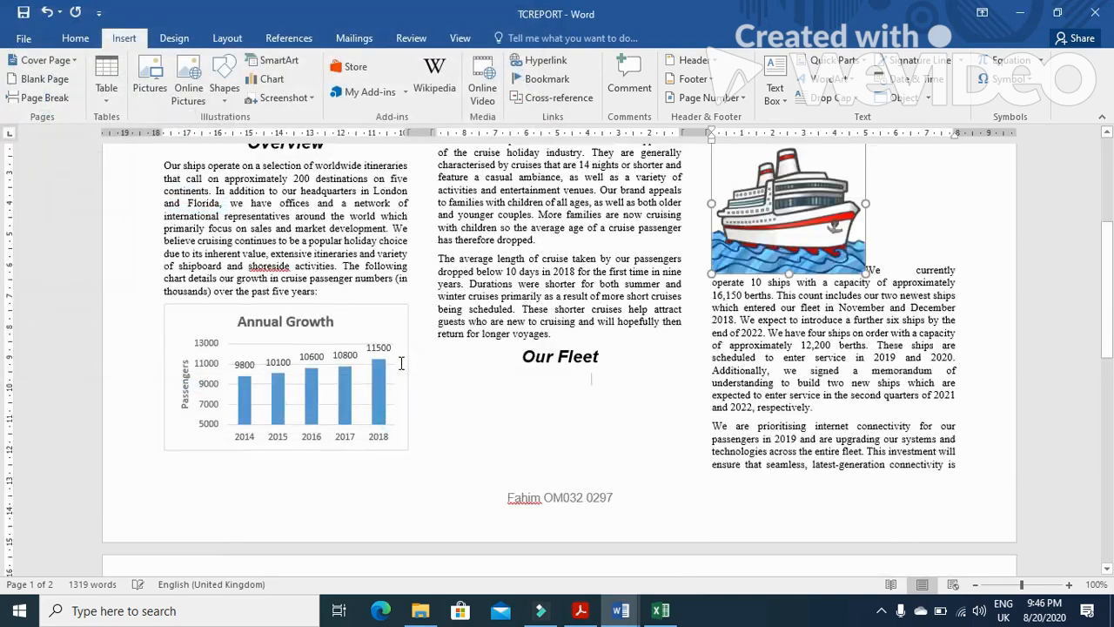
Resize the ship image to a width of 2.5 centimetres, keeping the aspect ratio
key("alt+Tab")
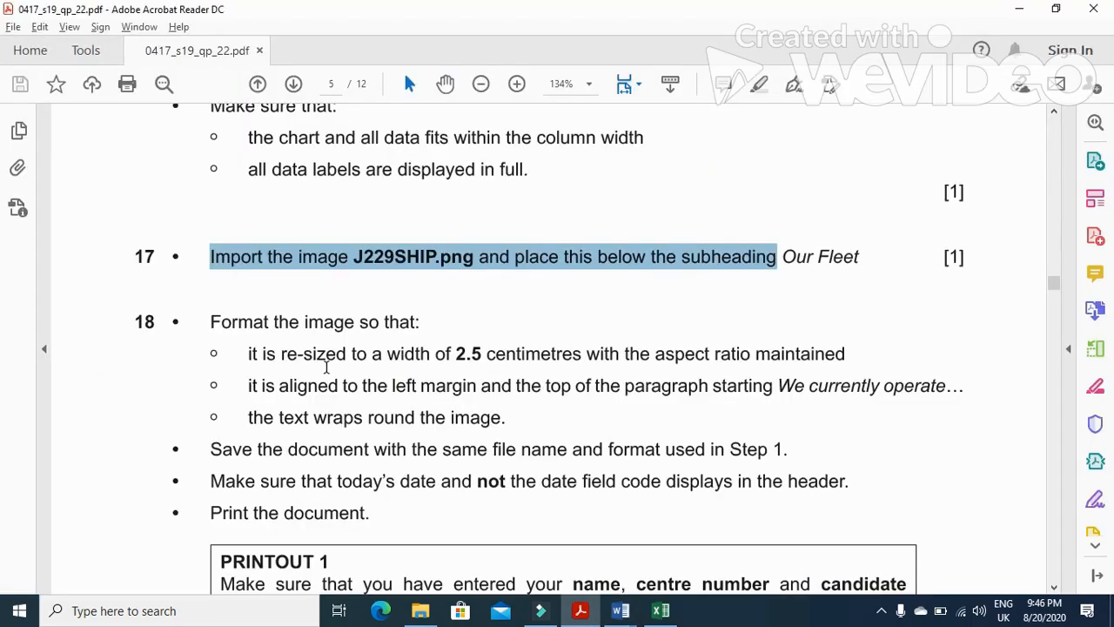
left_click_drag(250, 355, 479, 356)
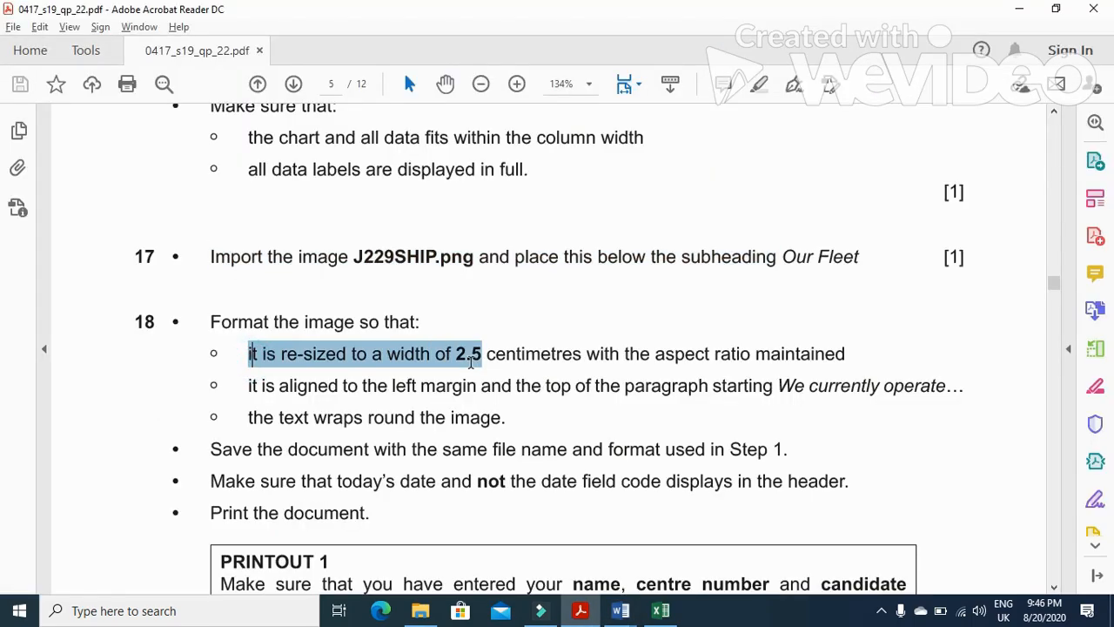
key("alt+Tab")
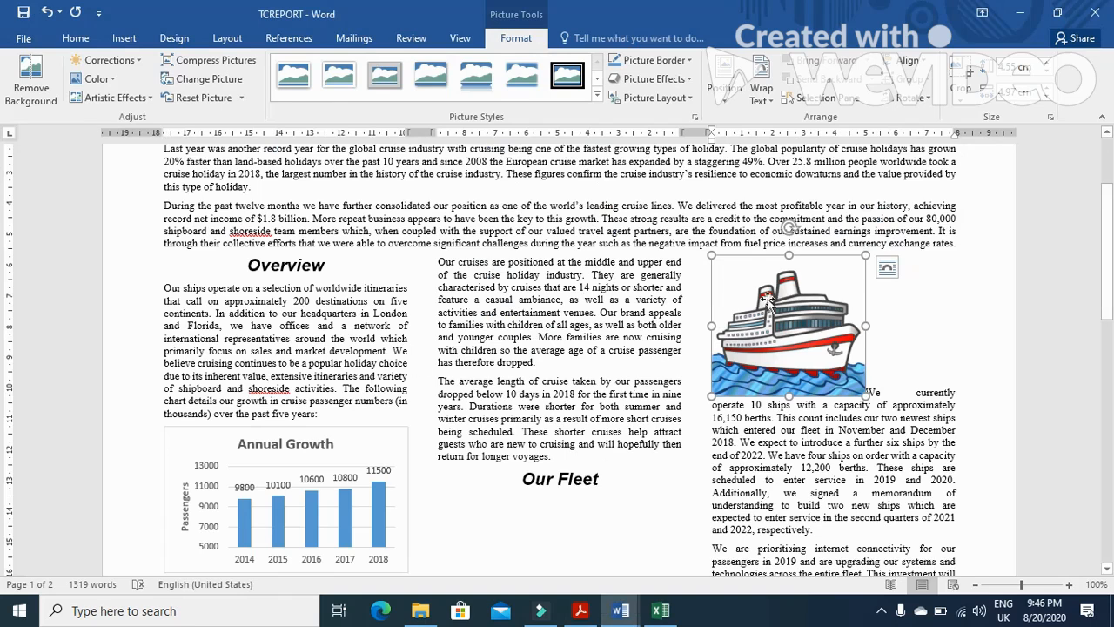
left_click(1018, 91)
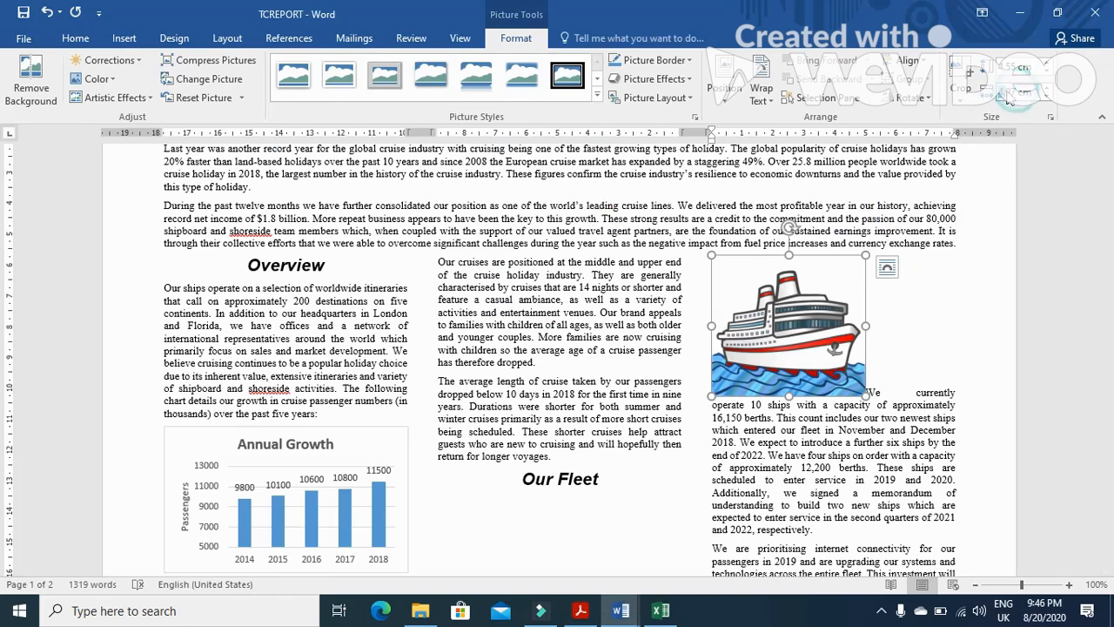
type("2.5")
key("Return")
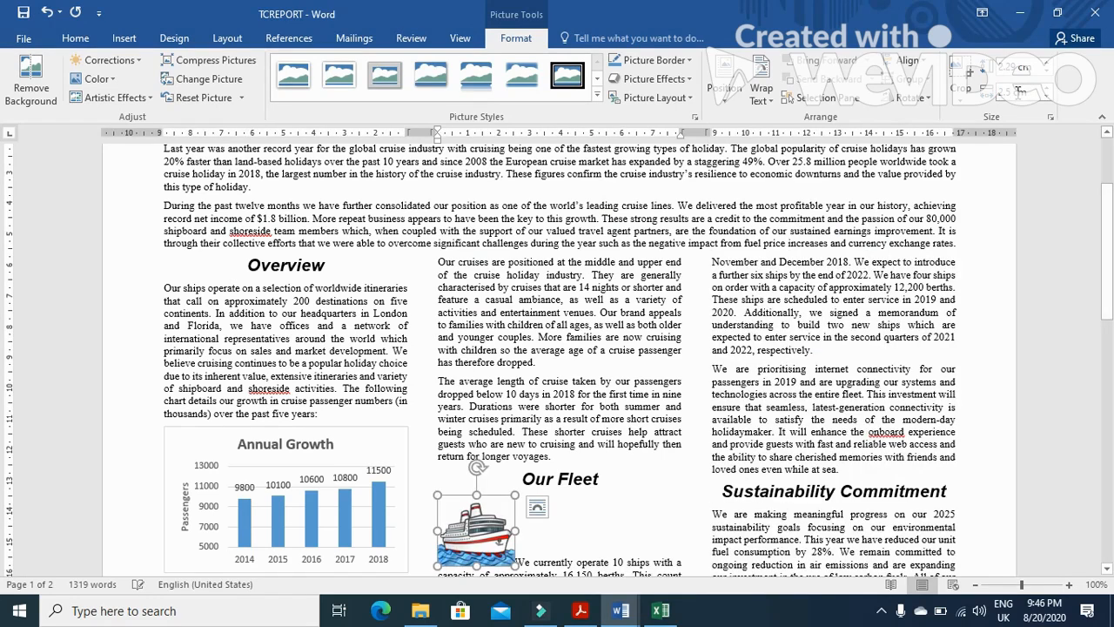
Set the ship image's text wrapping to Tight and nudge it to the left margin at the top of the We currently operate paragraph
key("alt+Tab")
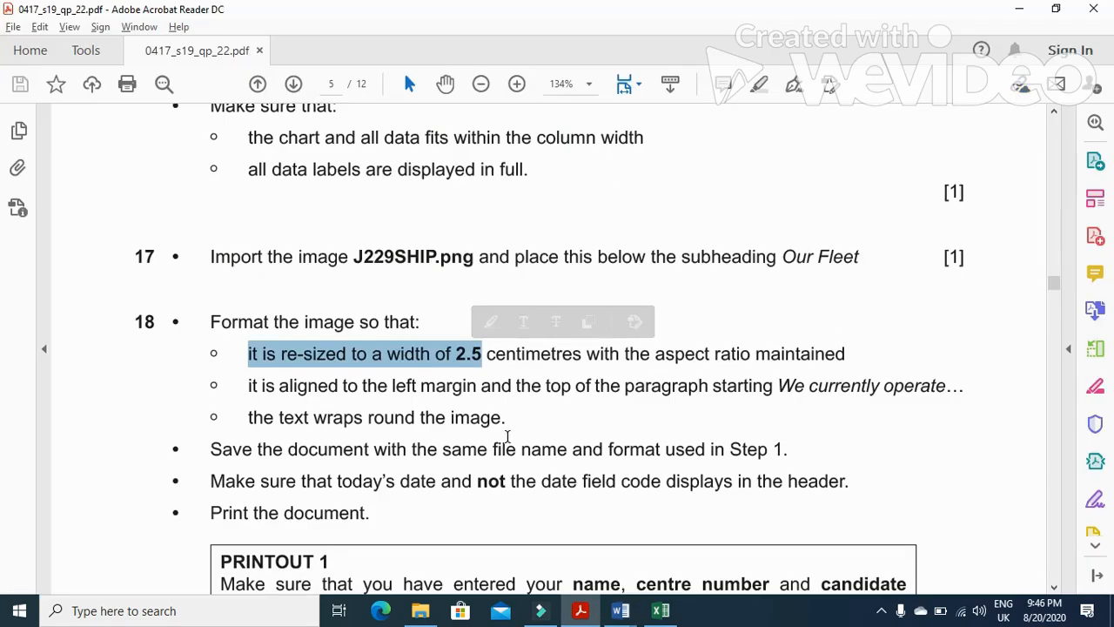
left_click_drag(248, 387, 928, 392)
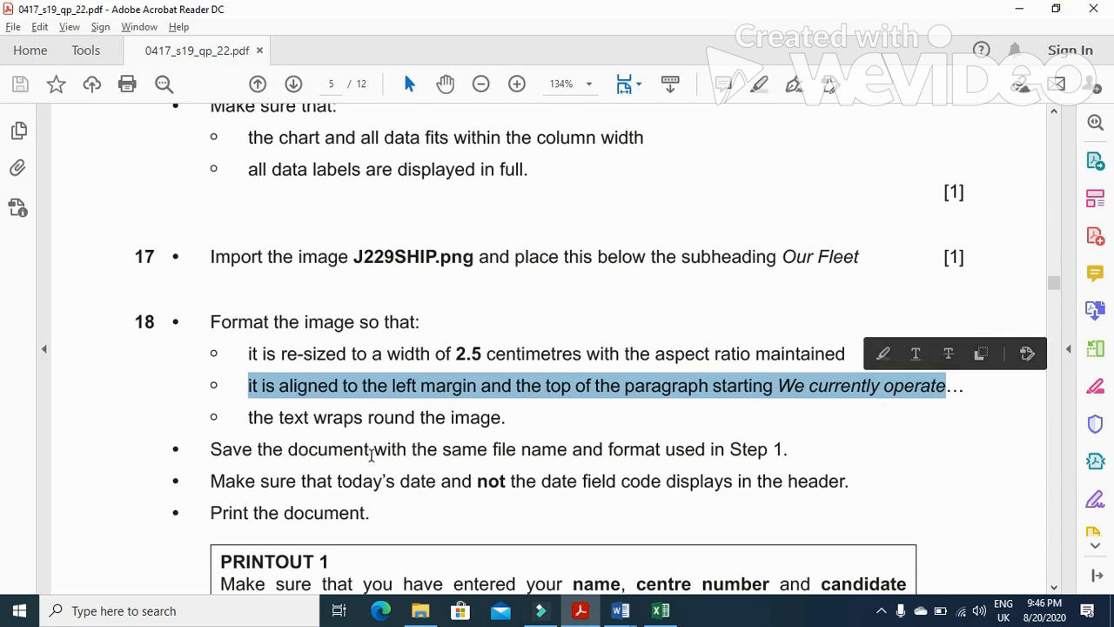
left_click_drag(250, 419, 567, 449)
key("alt+Tab")
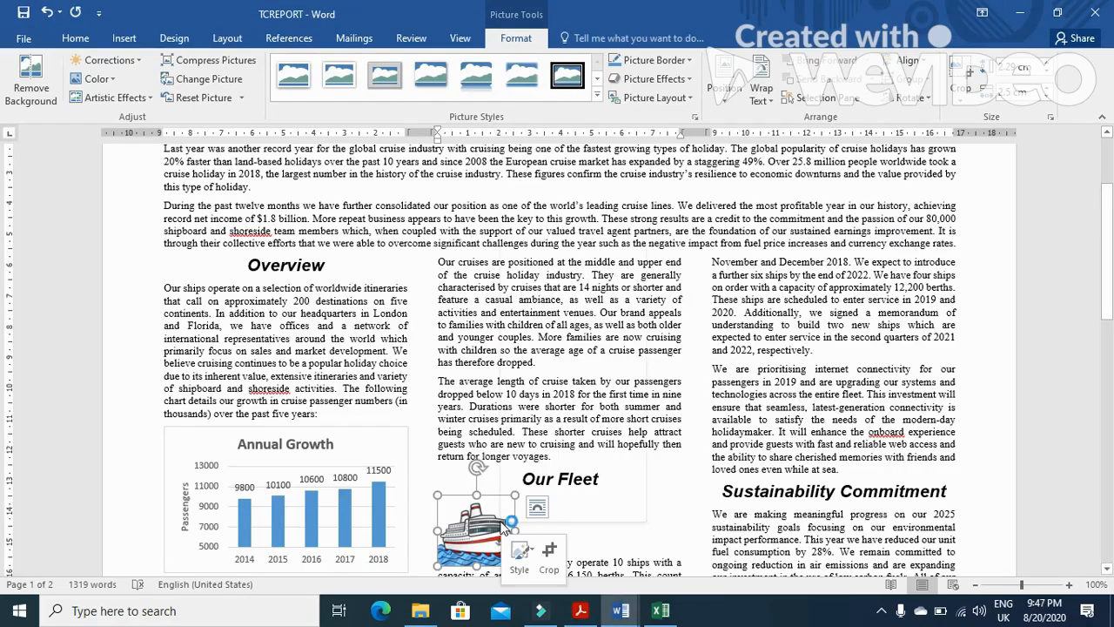
right_click(503, 530)
mouse_move(587, 473)
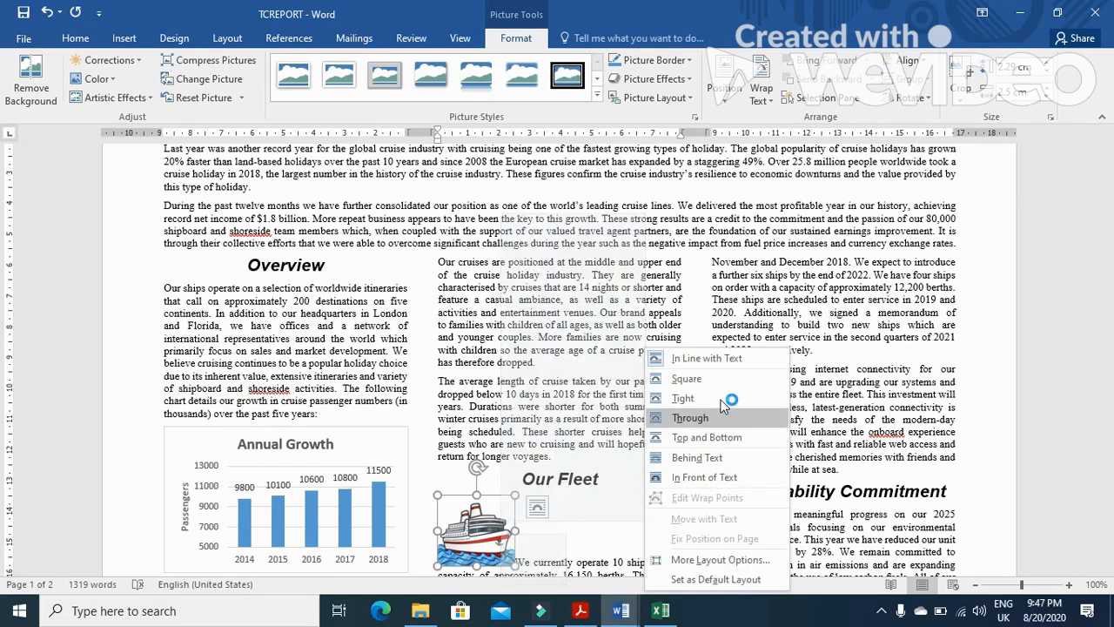
left_click(687, 397)
left_click_drag(481, 534, 480, 537)
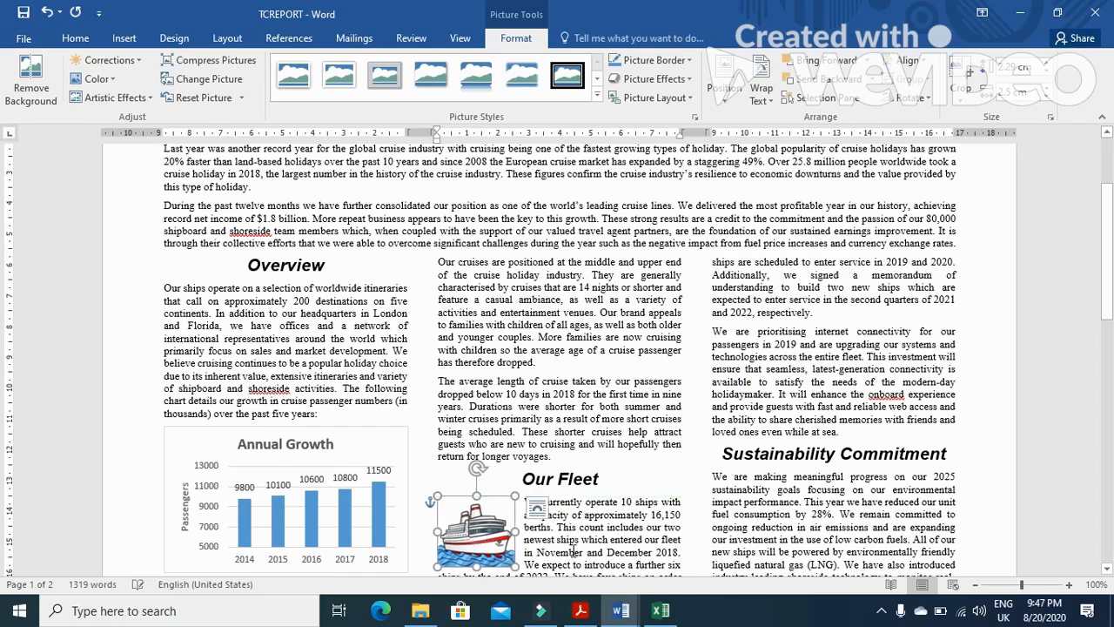
Read the save, header date and print instructions and question 19 in the exam paper, checking the report's header
key("alt+Tab")
scroll(566, 485, "down", 1)
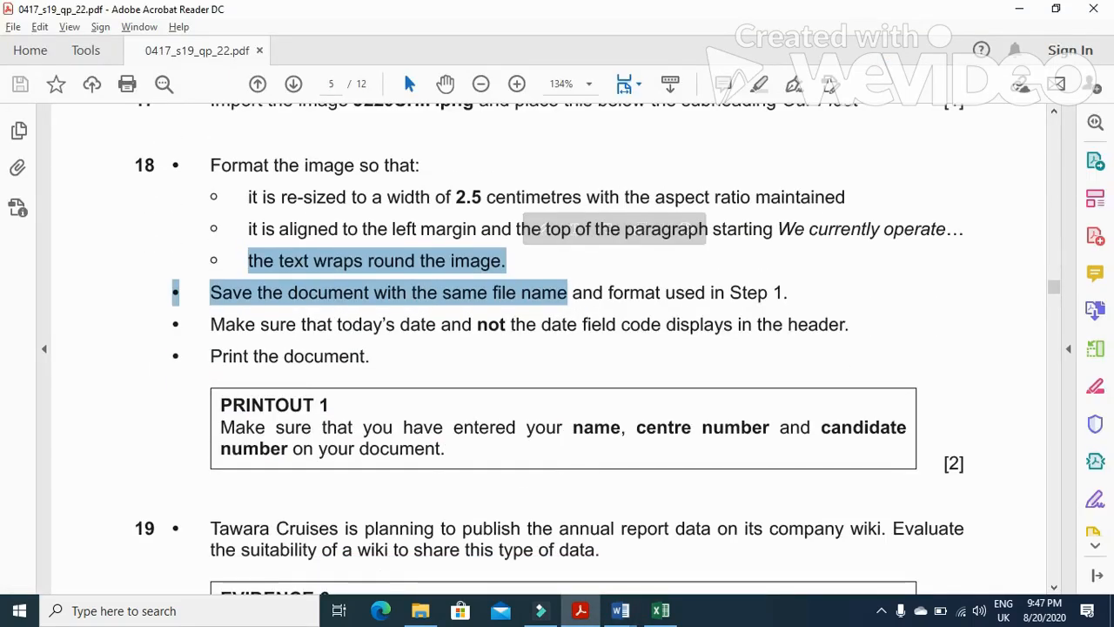
left_click(516, 316)
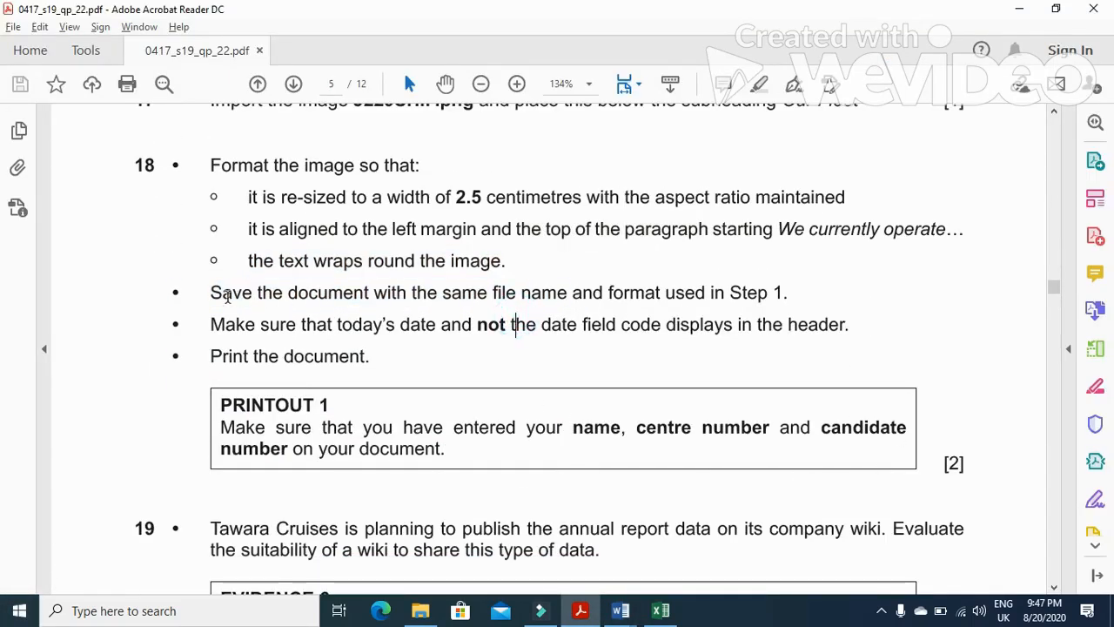
left_click_drag(211, 325, 826, 338)
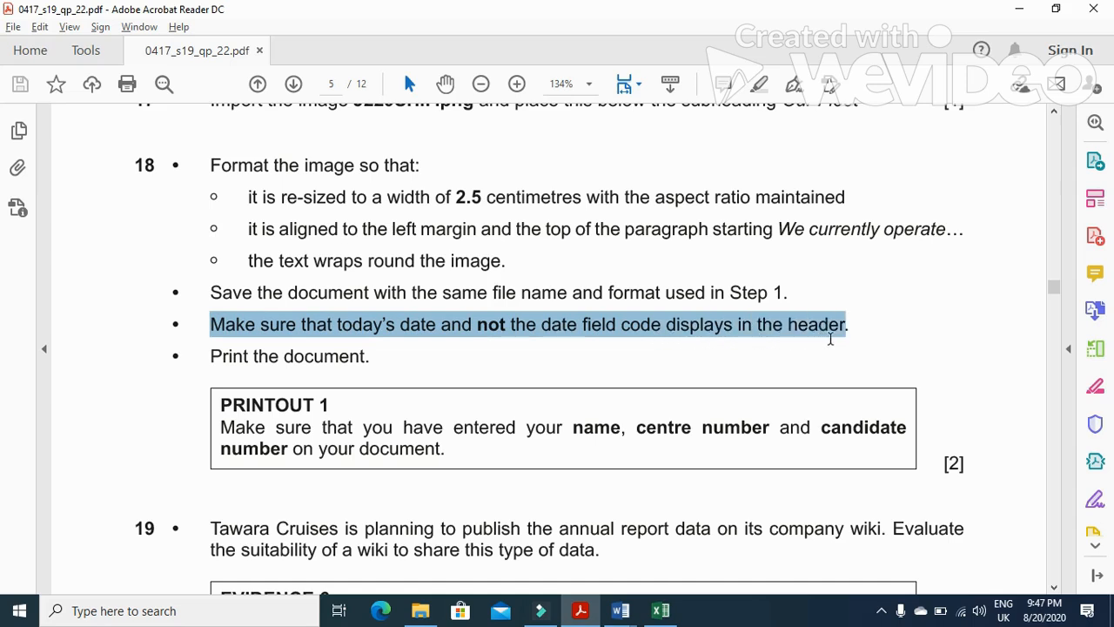
left_click_drag(195, 356, 370, 358)
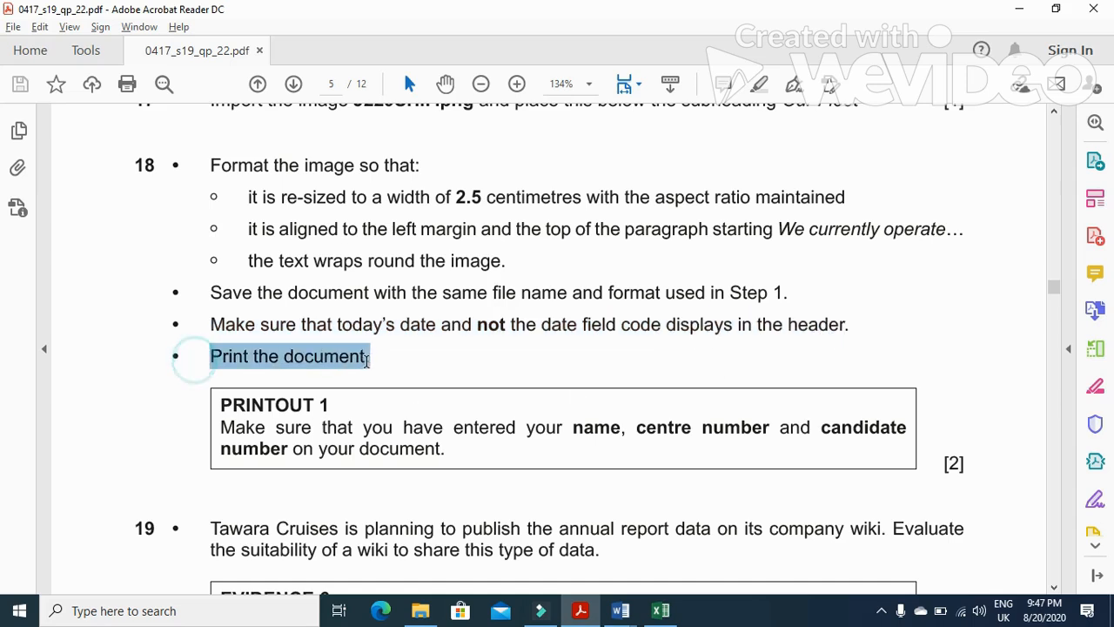
key("alt+Tab")
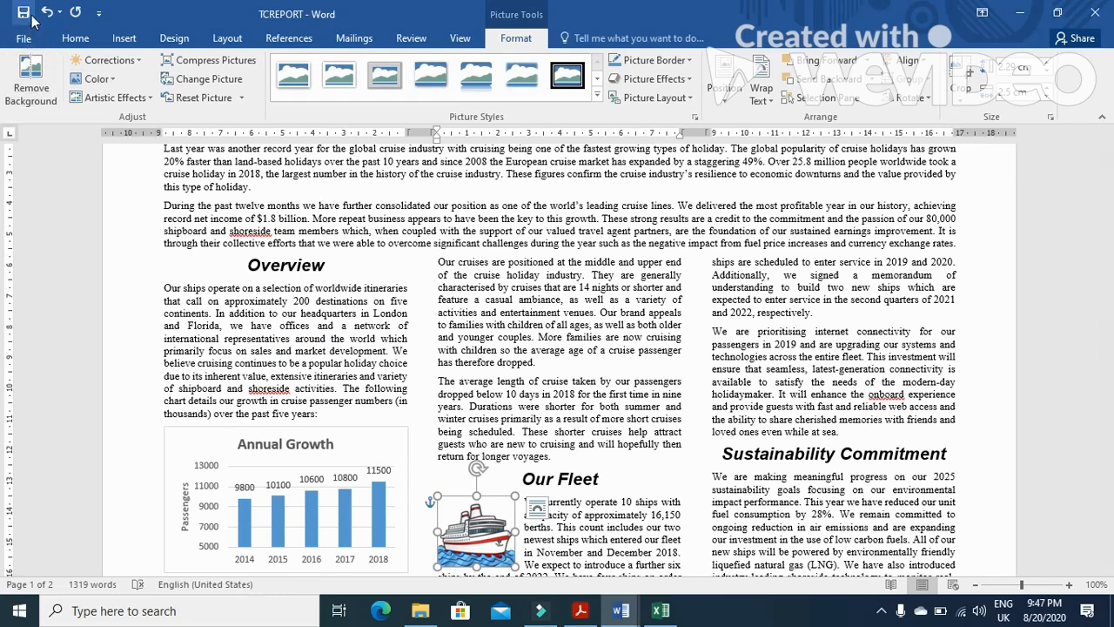
scroll(940, 228, "up", 3)
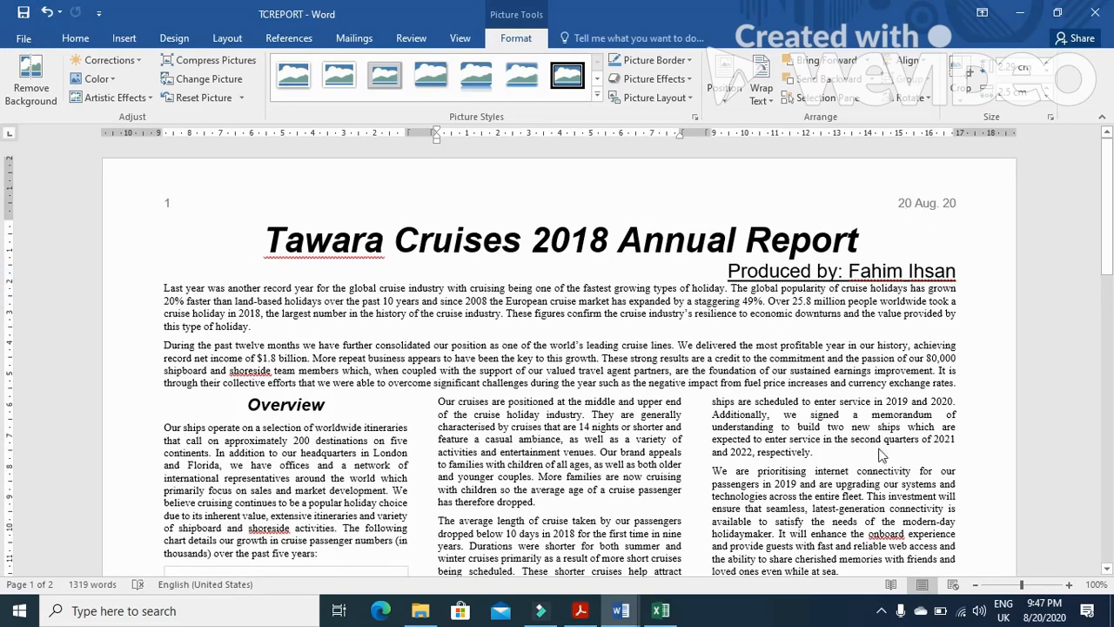
key("alt+Tab")
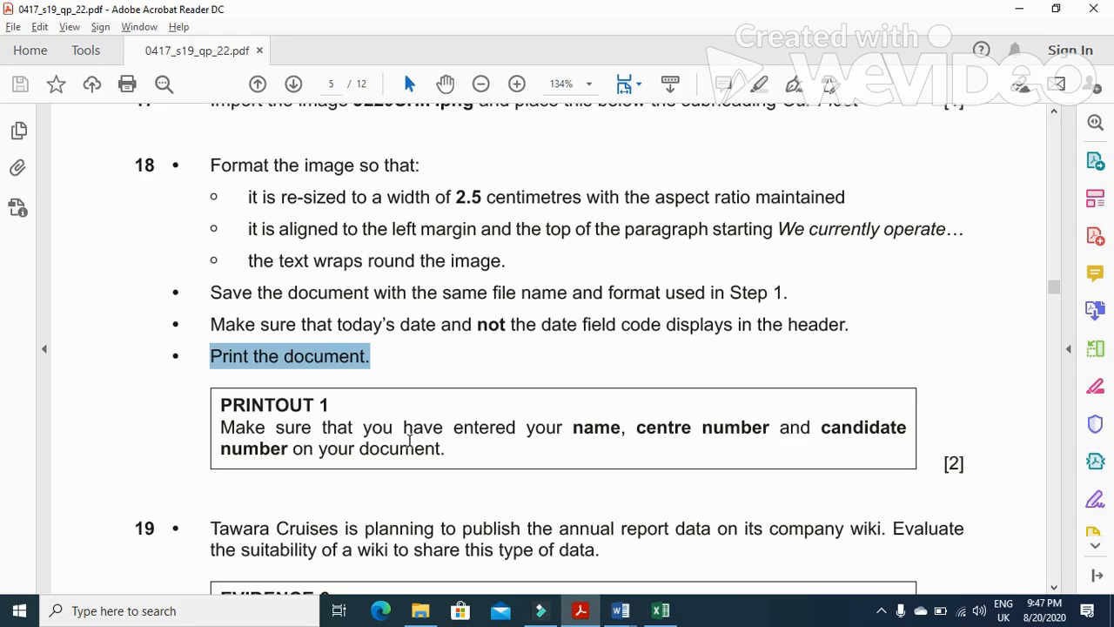
scroll(408, 439, "down", 5)
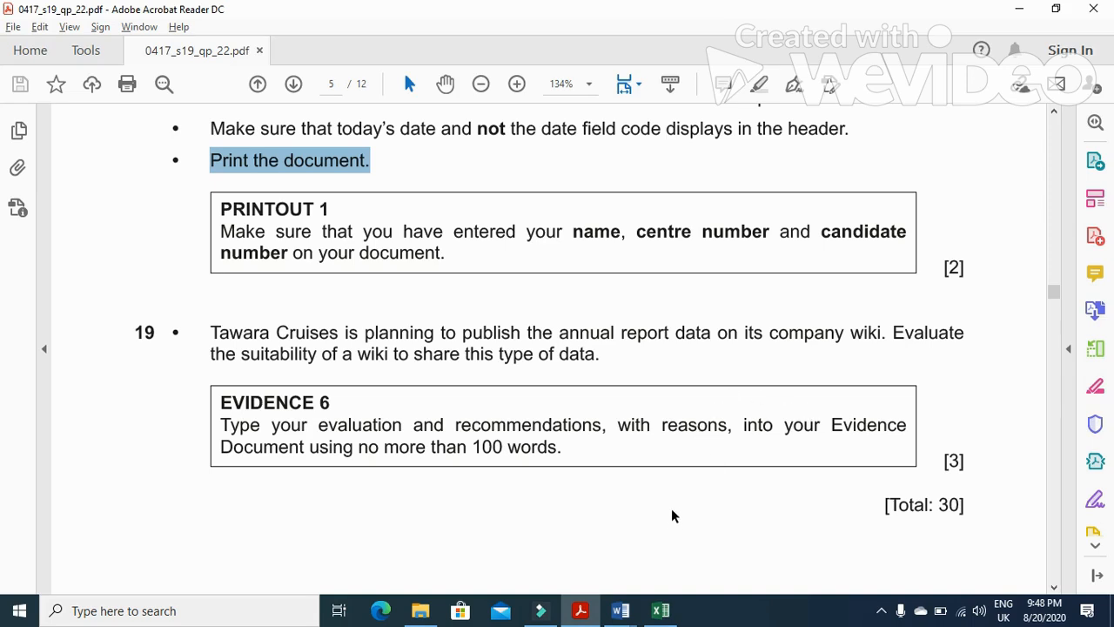
Switch to the J229EVIDENCE0297 document and insert a page break before the Step 19 evidence label
key("alt+Tab")
left_click(620, 608)
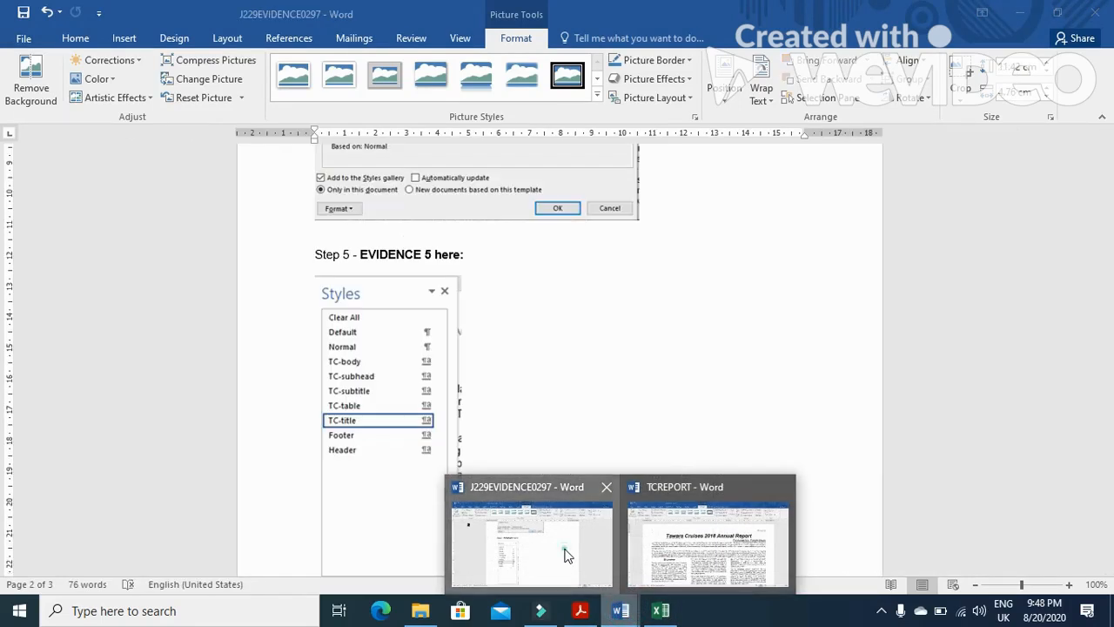
left_click(574, 544)
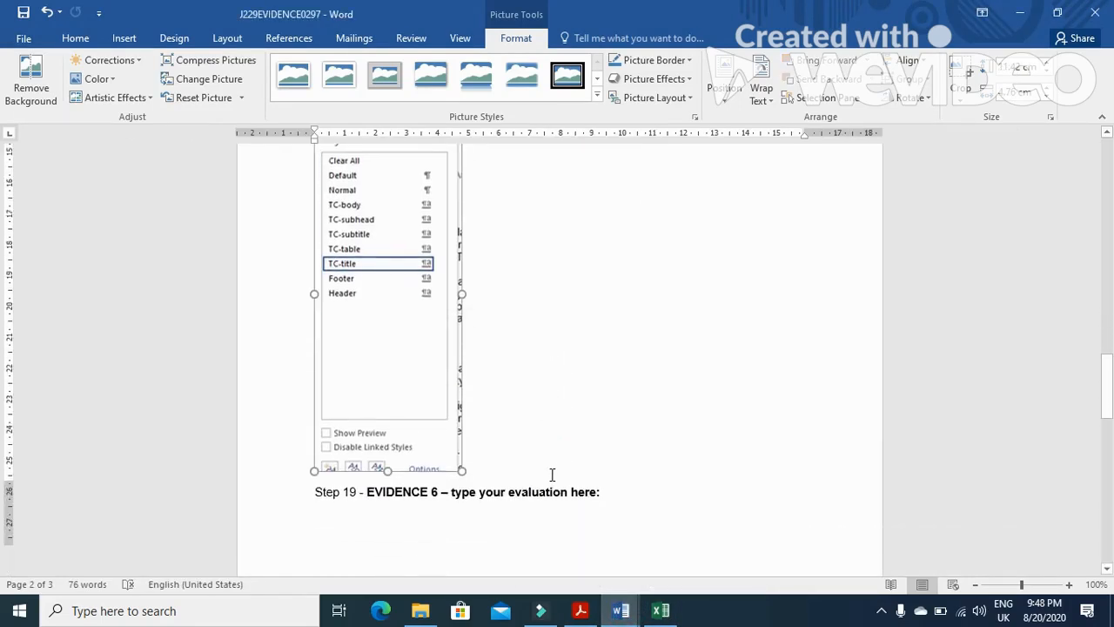
scroll(552, 474, "down", 2)
scroll(496, 442, "down", 4)
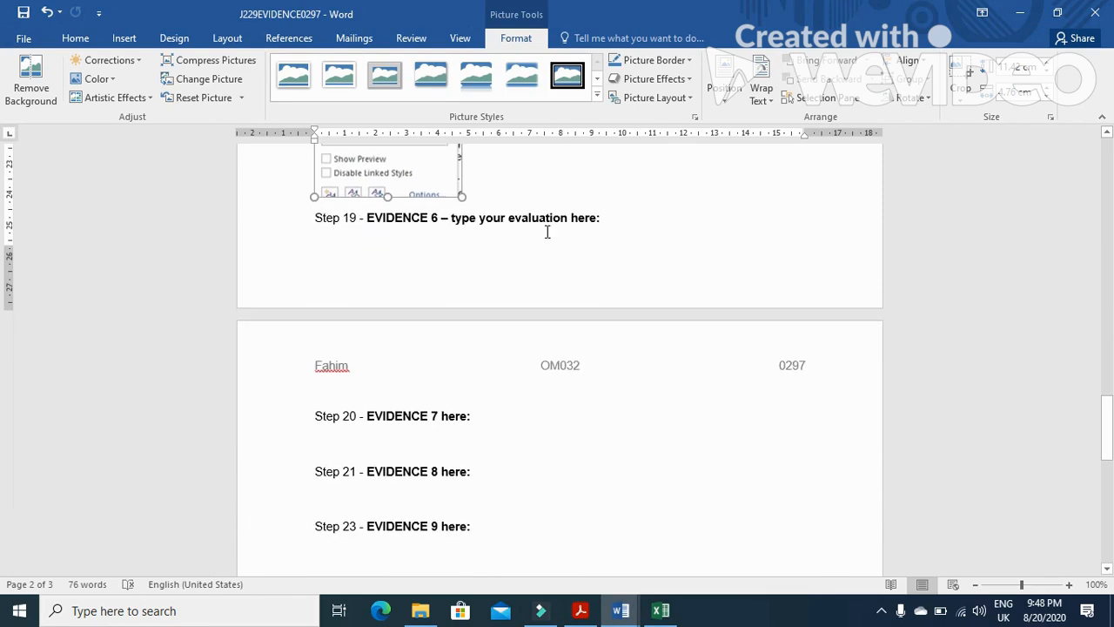
left_click(315, 217)
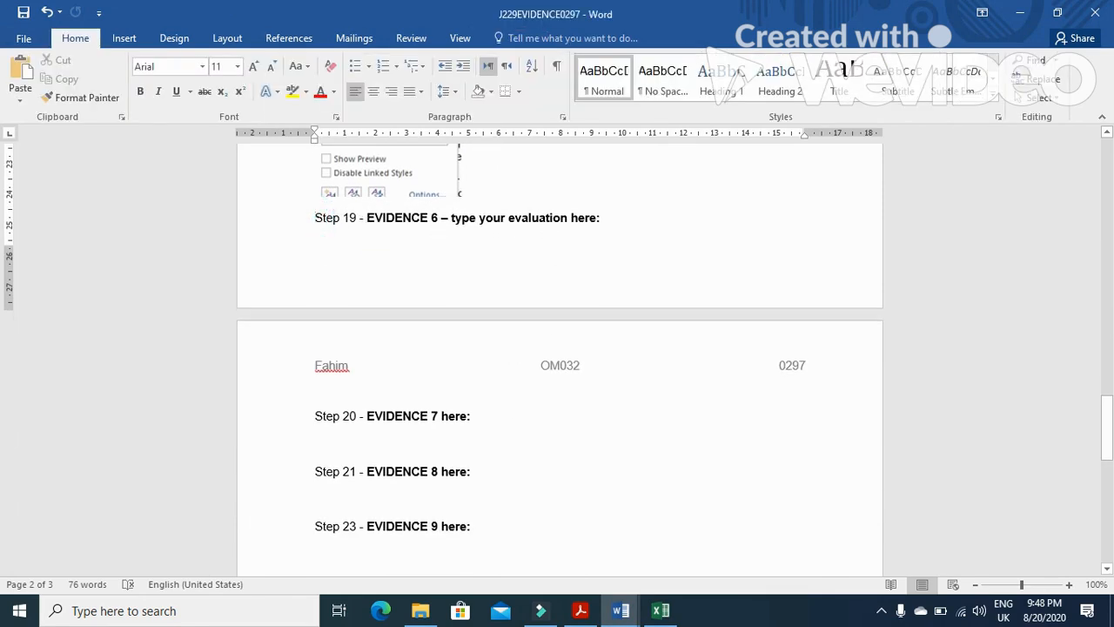
key("ctrl+Return")
Type the heading Advantages: on a new line below the Step 19 evidence label
left_click(452, 411)
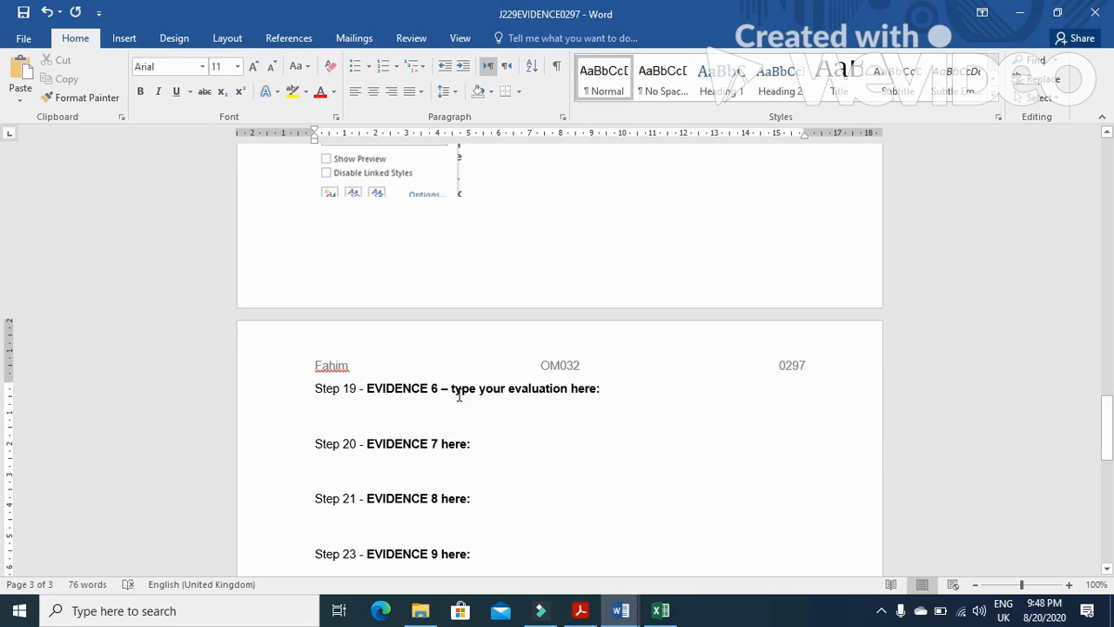
type("Advantages:")
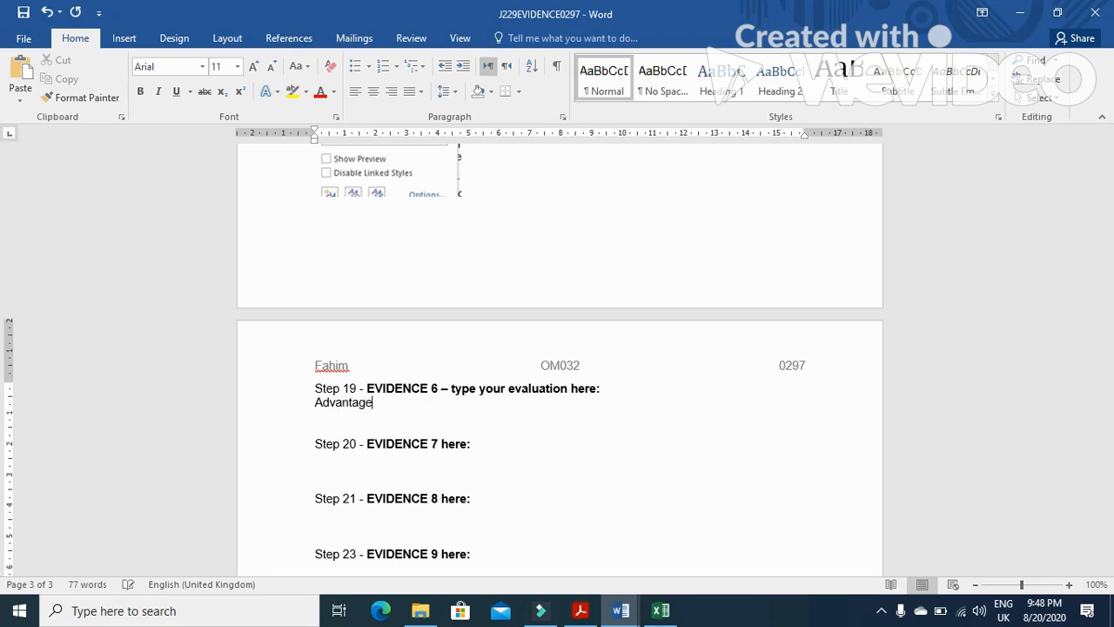
key("Return")
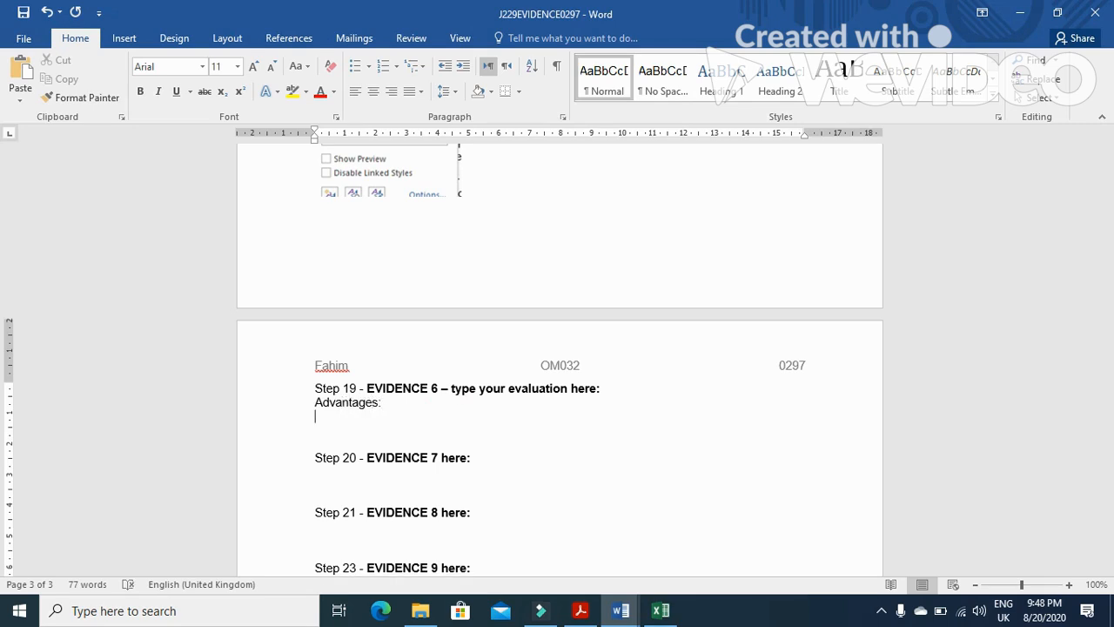
Add the first numbered advantage: Allows company report to be seen bu many people
type("1- Allows company")
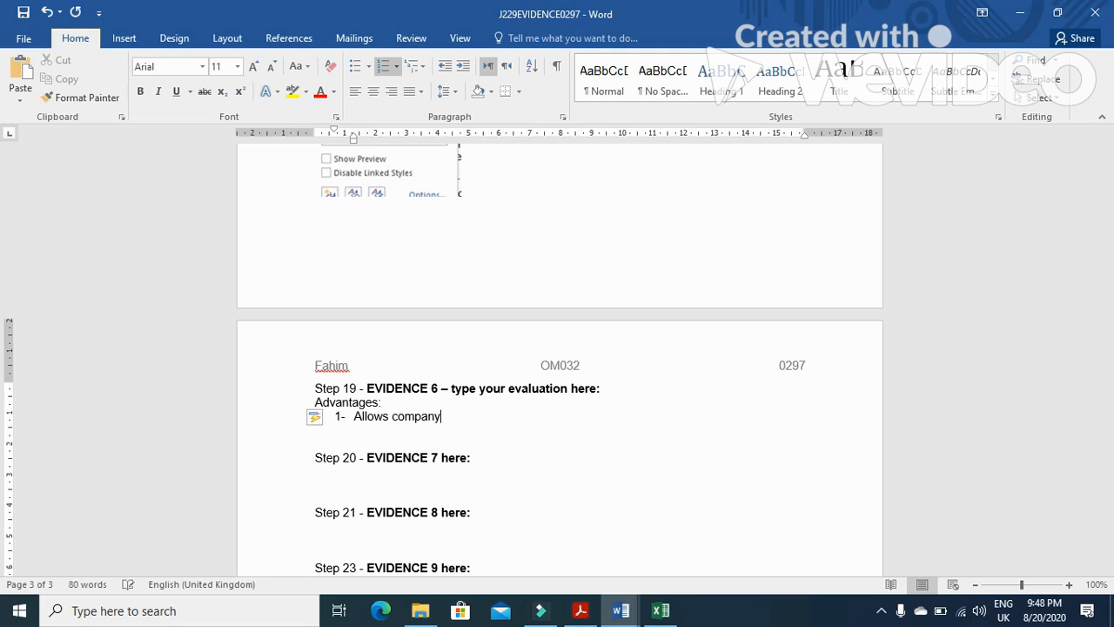
type(" report to be seen ")
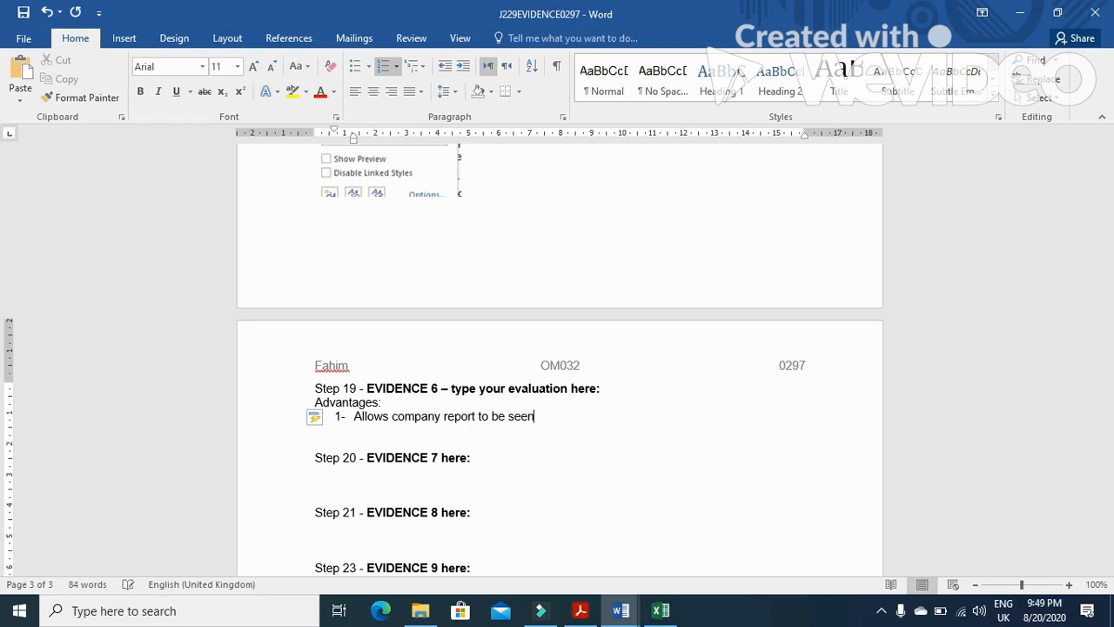
type("bu many people")
key("Return")
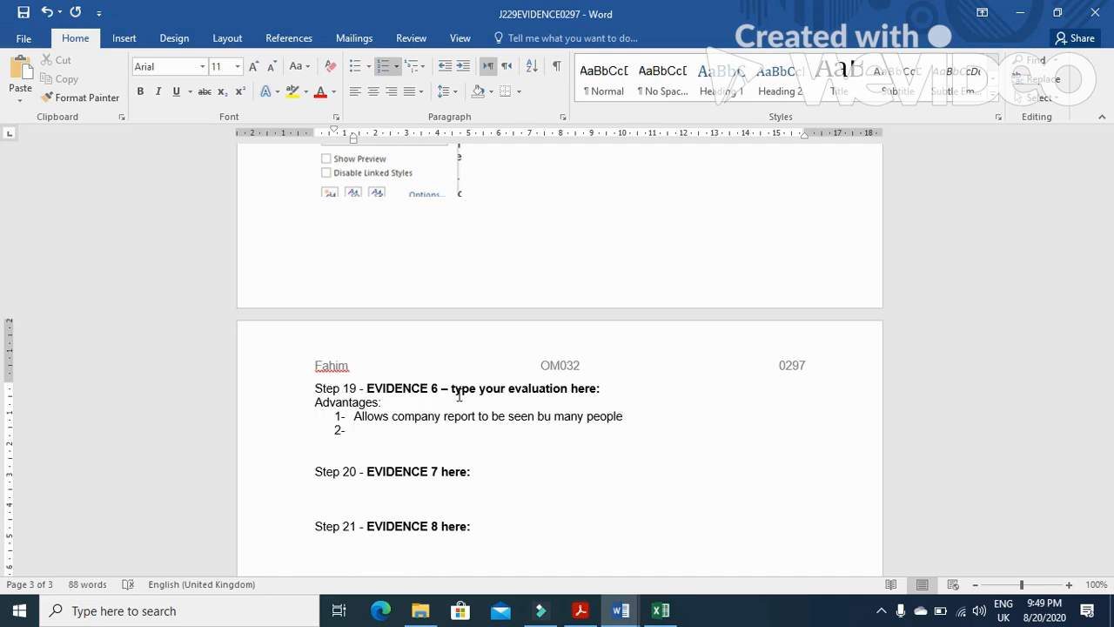
Add the second numbered advantage: Saves distribution/time/cost/printing cost
type("saves distribution")
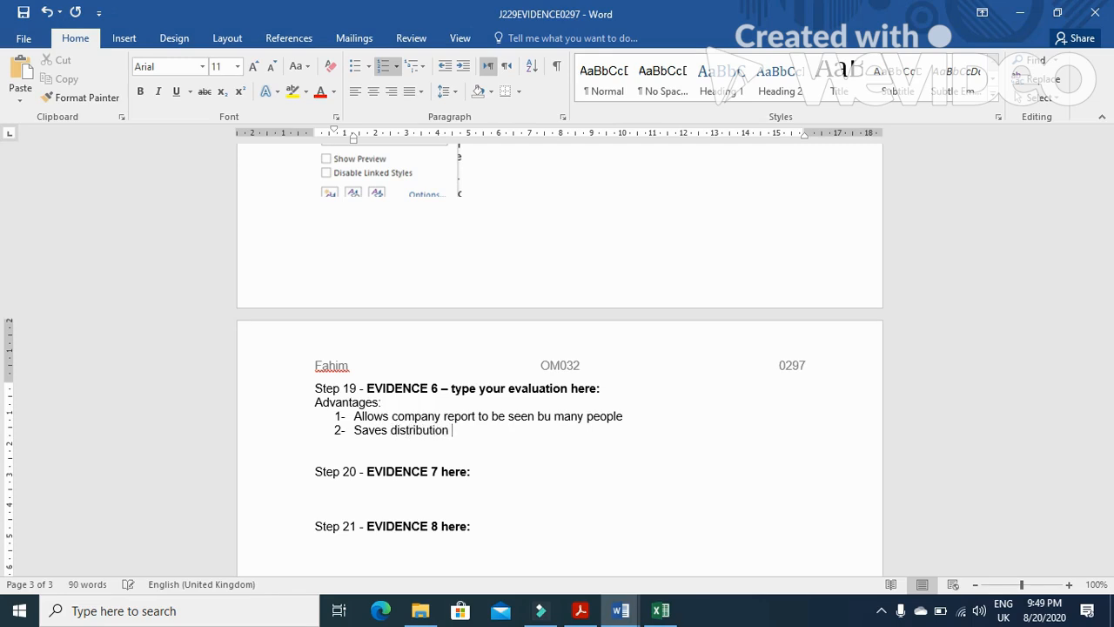
key("BackSpace")
type("/")
type("yime")
key("BackSpace")
key("BackSpace")
key("BackSpace")
key("BackSpace")
type("time/cost/printing cost")
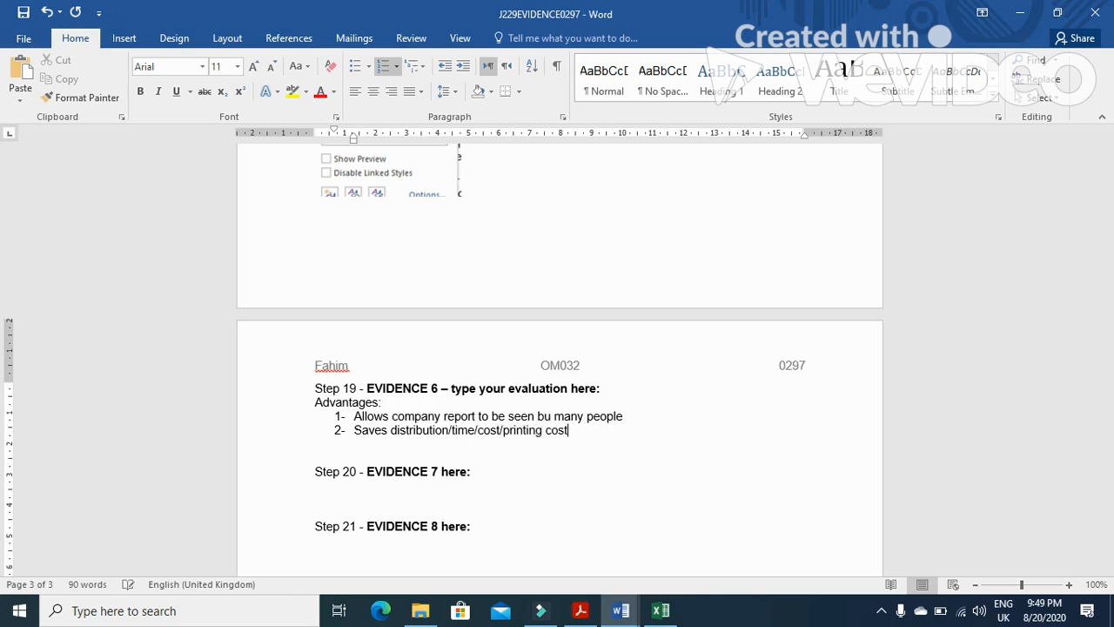
key("Return")
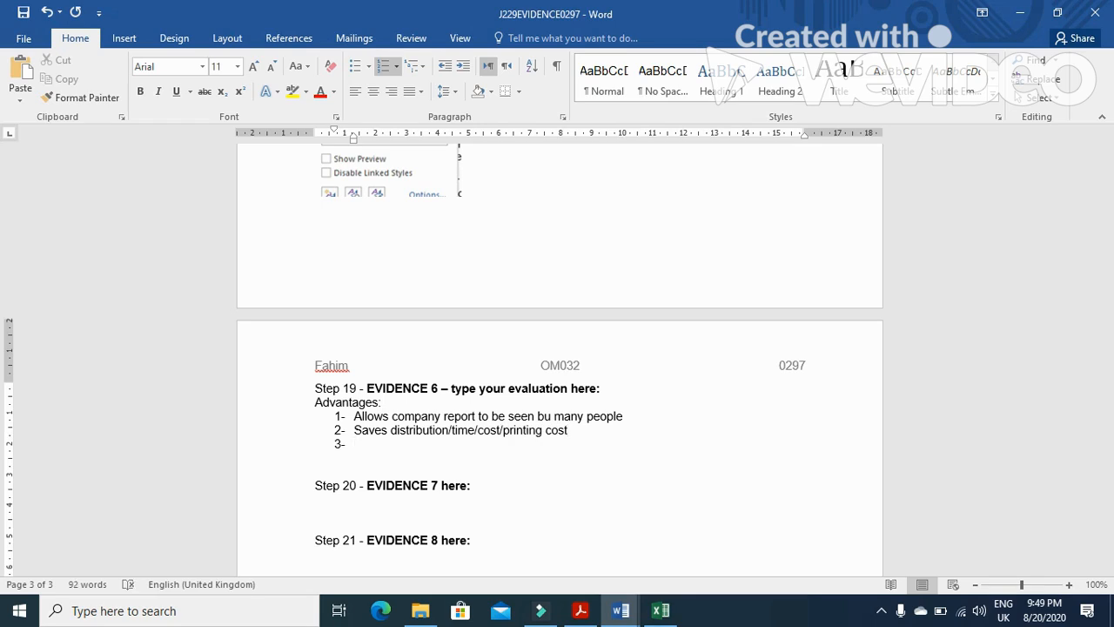
Add the third numbered advantage Eco-Friendly and end the numbered list
type("Eco-Friendly")
key("Return")
key("BackSpace")
key("BackSpace")
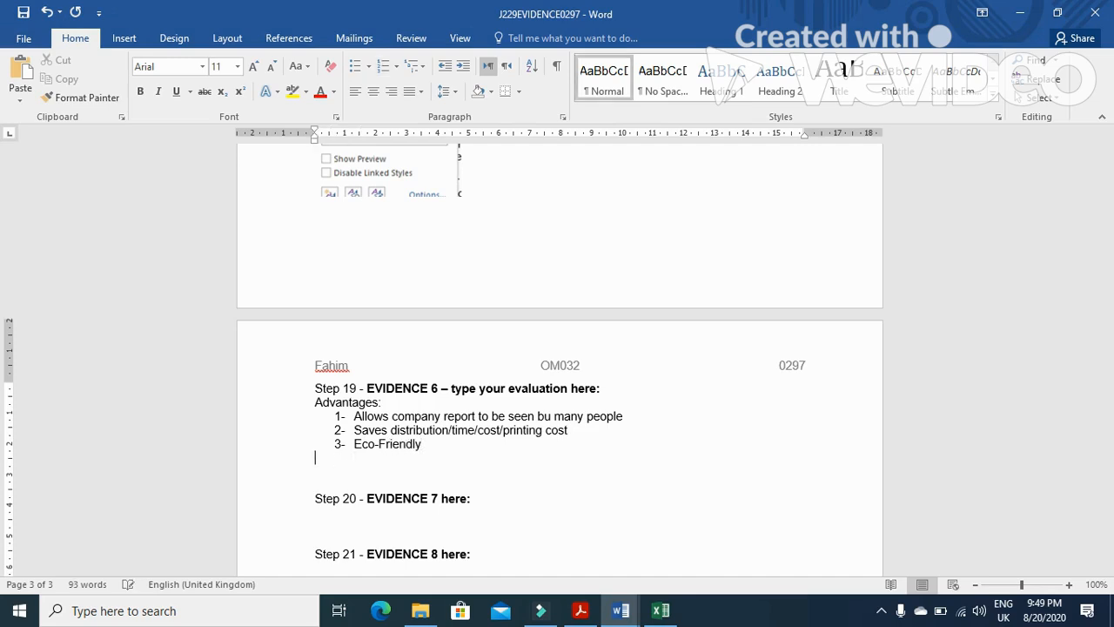
Type the heading Disadvantages: on a new line below the advantages list
type("Disadvantages")
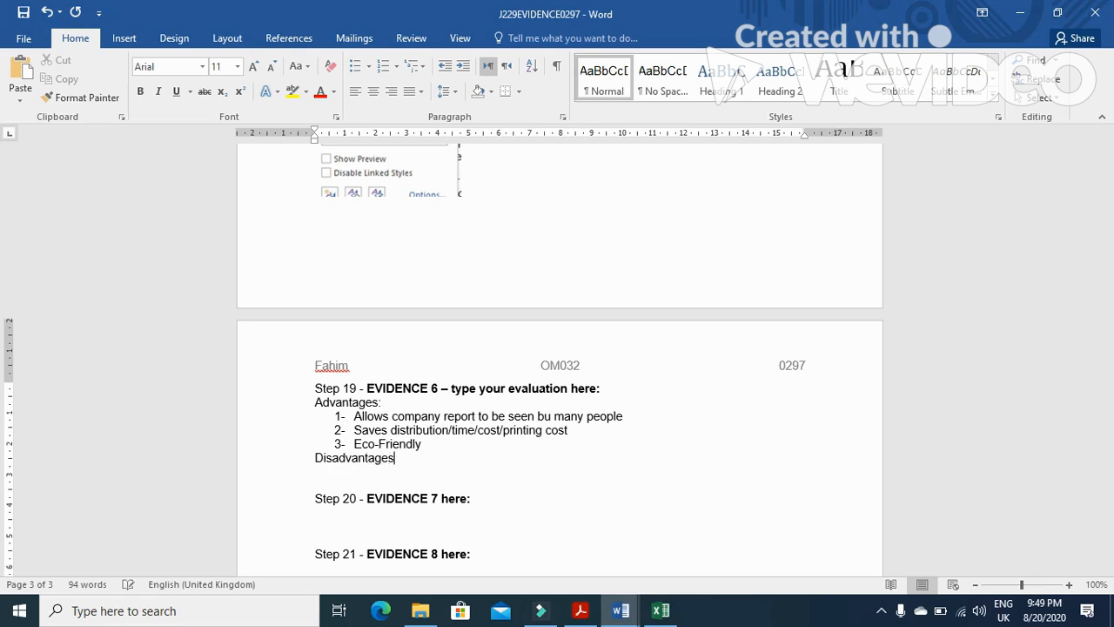
type(":")
key("Return")
Start a numbered list with the first disadvantage: Anyone can edit, delet modify the content
type("1-")
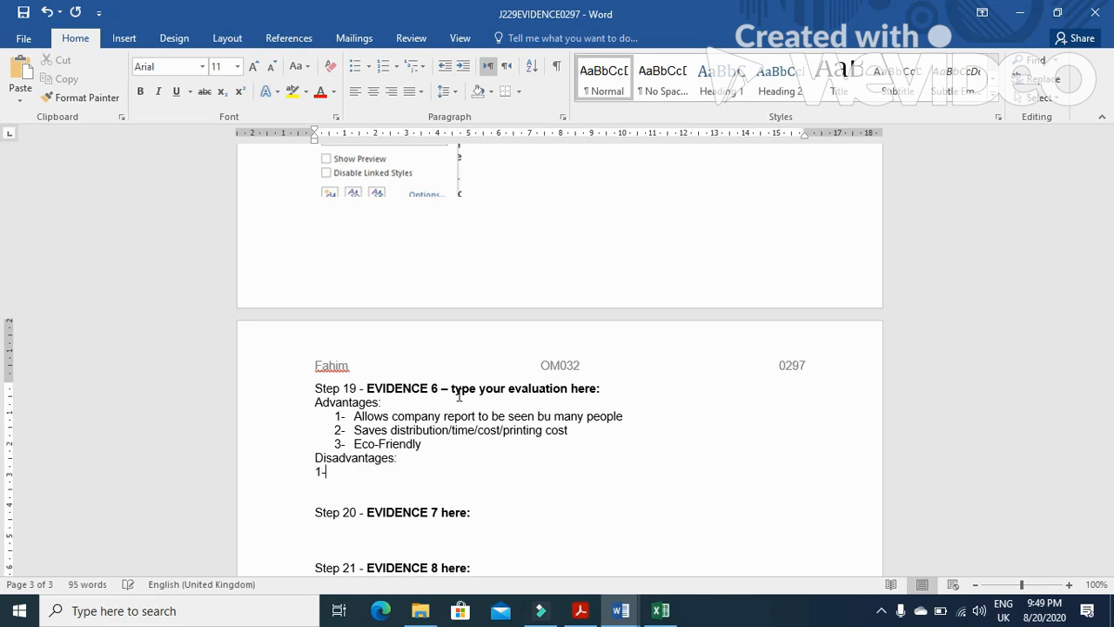
type(" Ano")
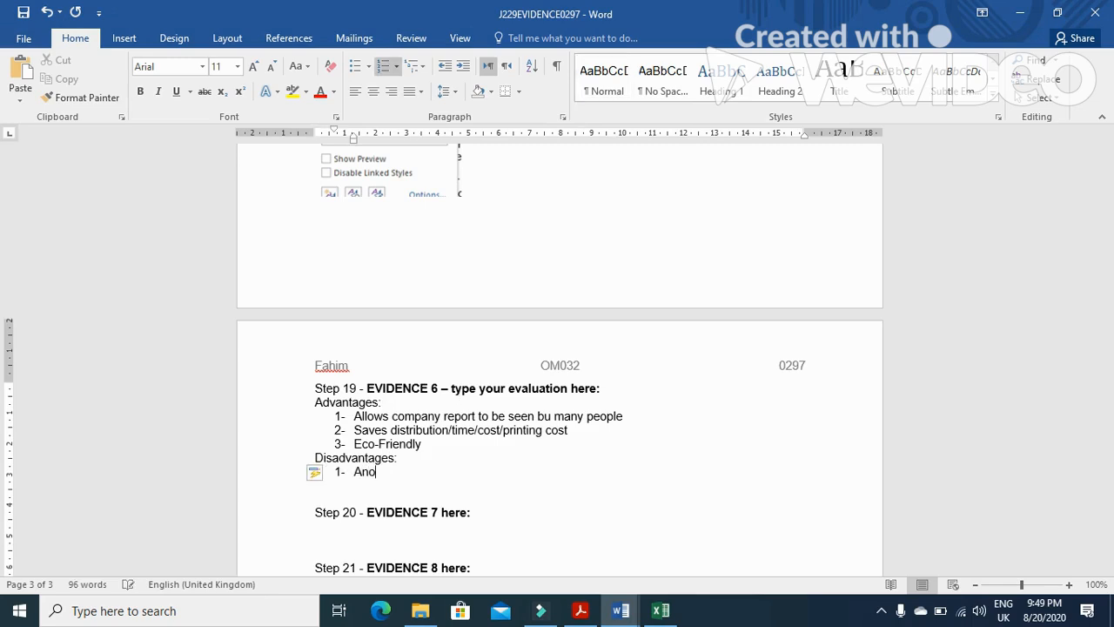
key("BackSpace")
type("yone can edit, delet")
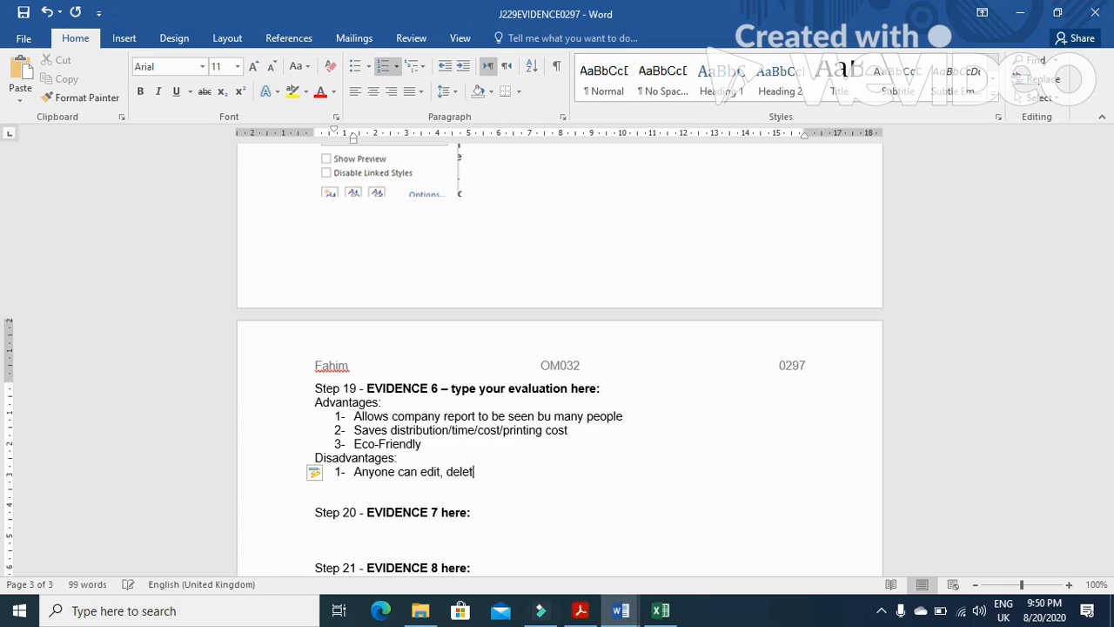
type(" modify")
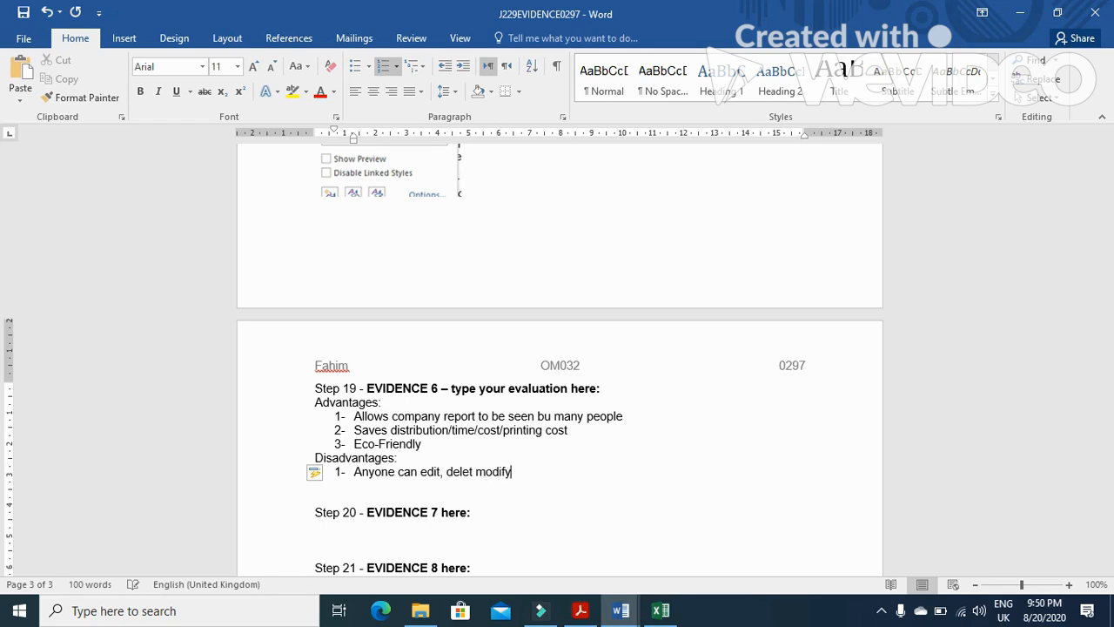
type(" the content")
Add the second numbered disadvantage: Could make data unreliable
key("Return")
type("Could make")
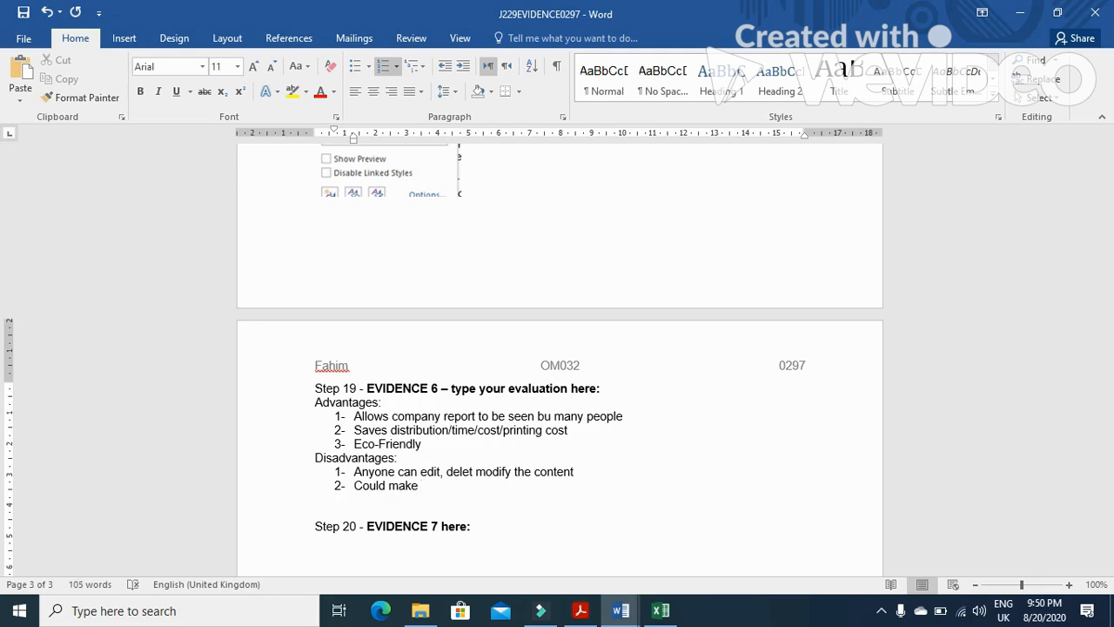
type(" data unreliable")
Add the third numbered disadvantage: Accessibility Computer/Internet needed
key("Return")
type("Accessibility ")
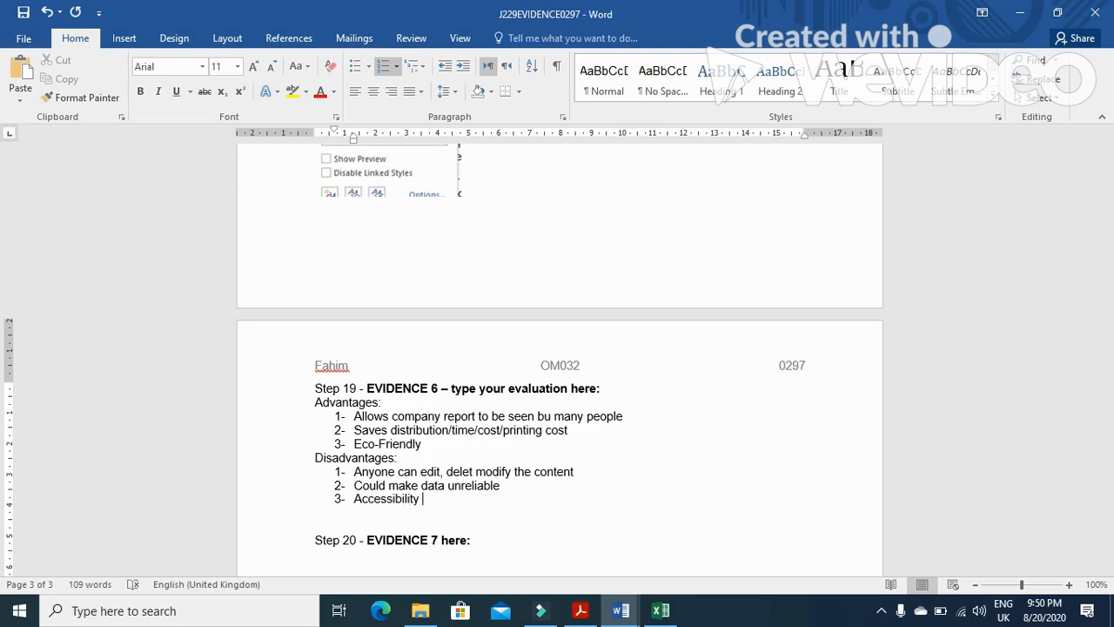
type("Computer/Internet")
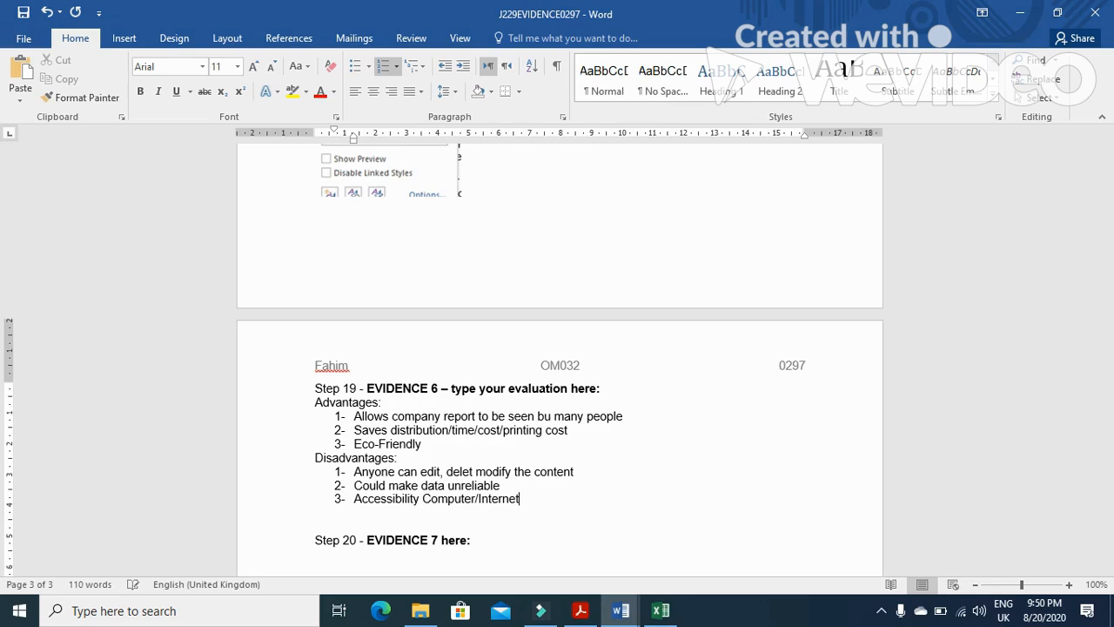
type(" needed")
End the list, leave a blank line and type the heading Recommandation: followed by a new line
key("Return")
key("Return")
key("Return")
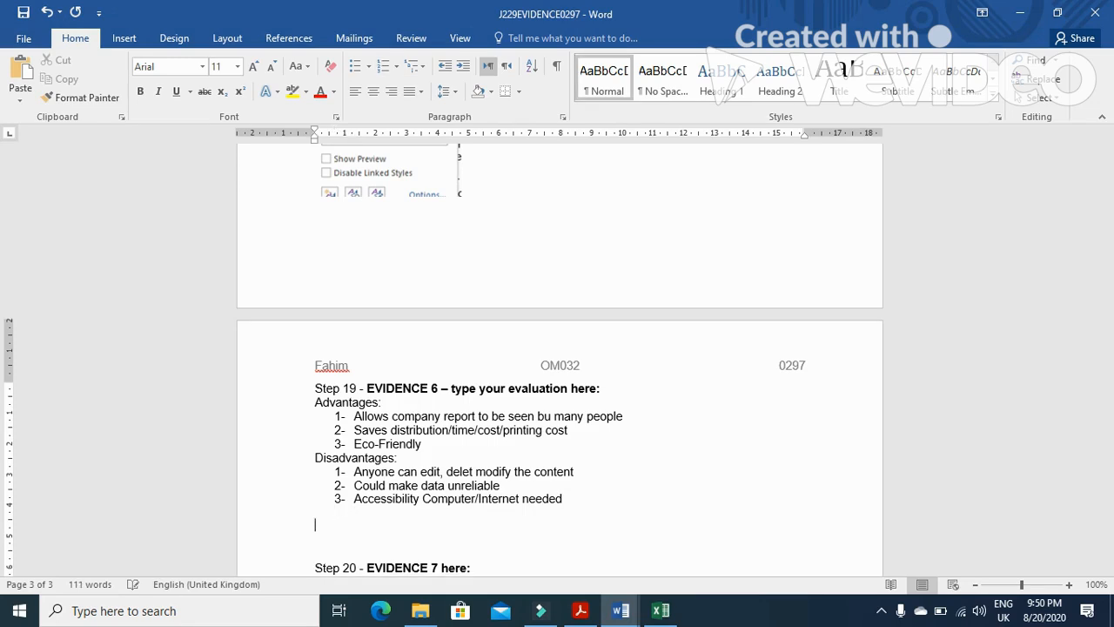
type("Recoma")
type("n")
key("BackSpace")
key("BackSpace")
key("BackSpace")
key("BackSpace")
key("BackSpace")
type("mandation")
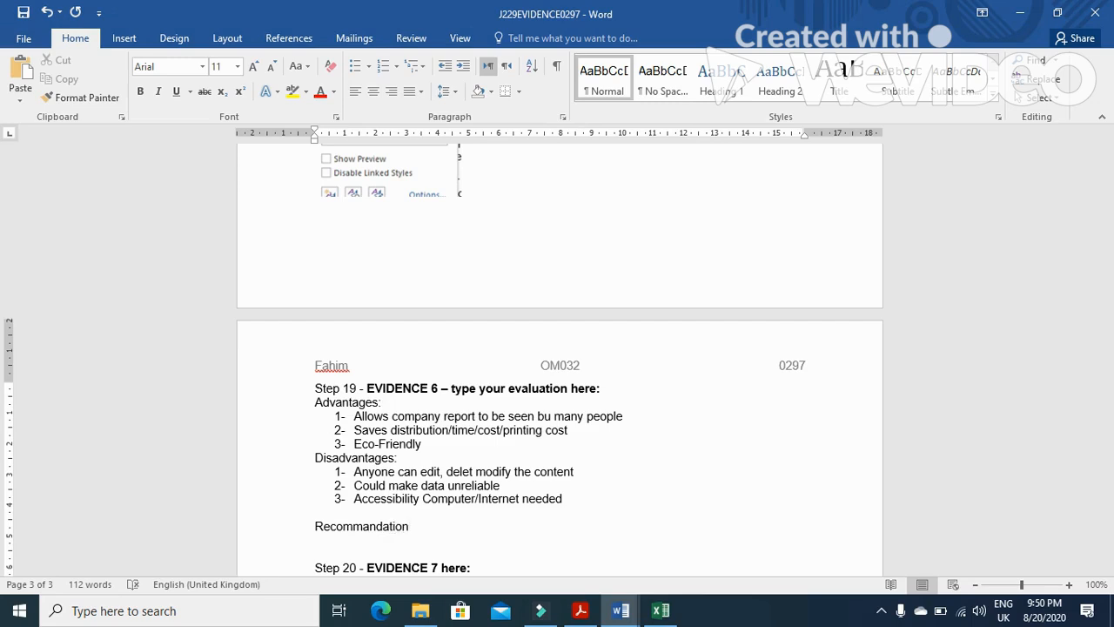
type(":")
key("Return")
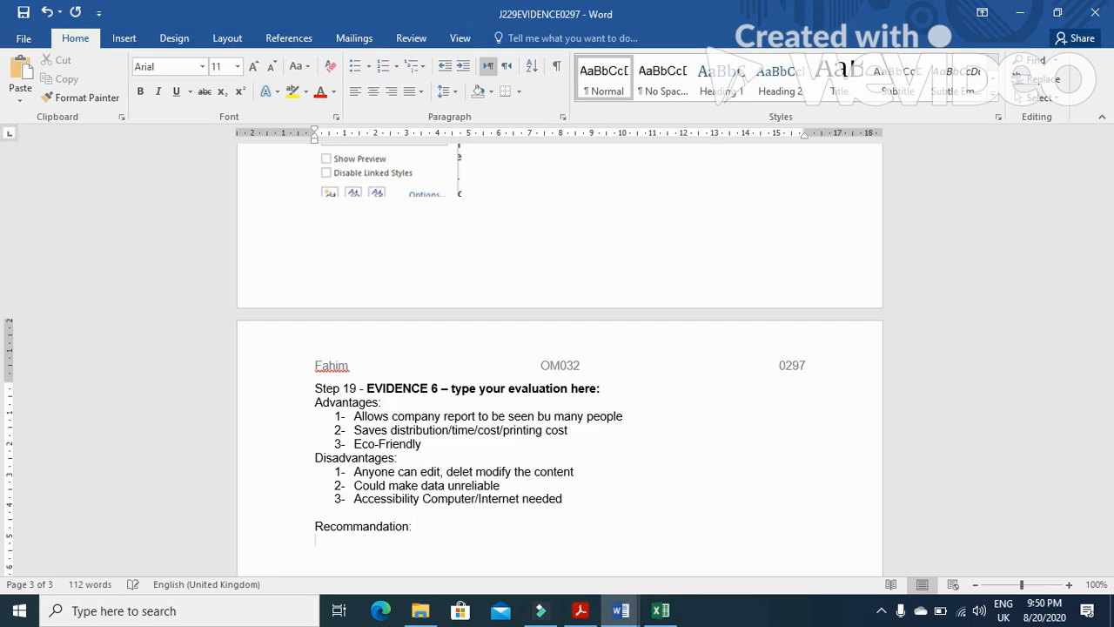
Start a numbered list with the first recommendation: Should be presented in a non-editable format
type("1- Should ")
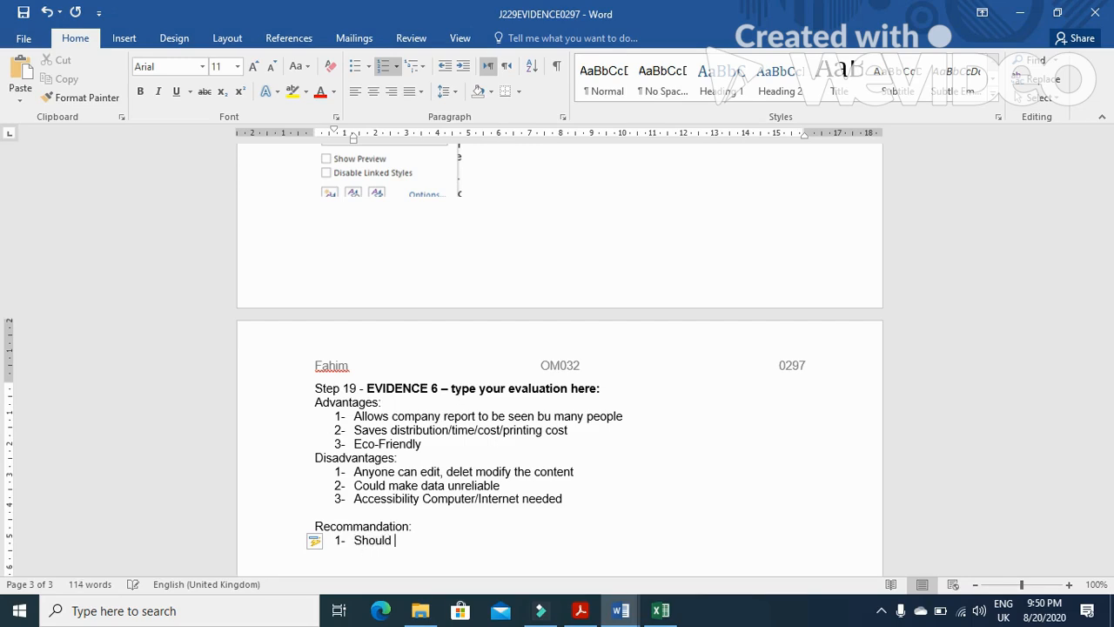
type("be presented in a no")
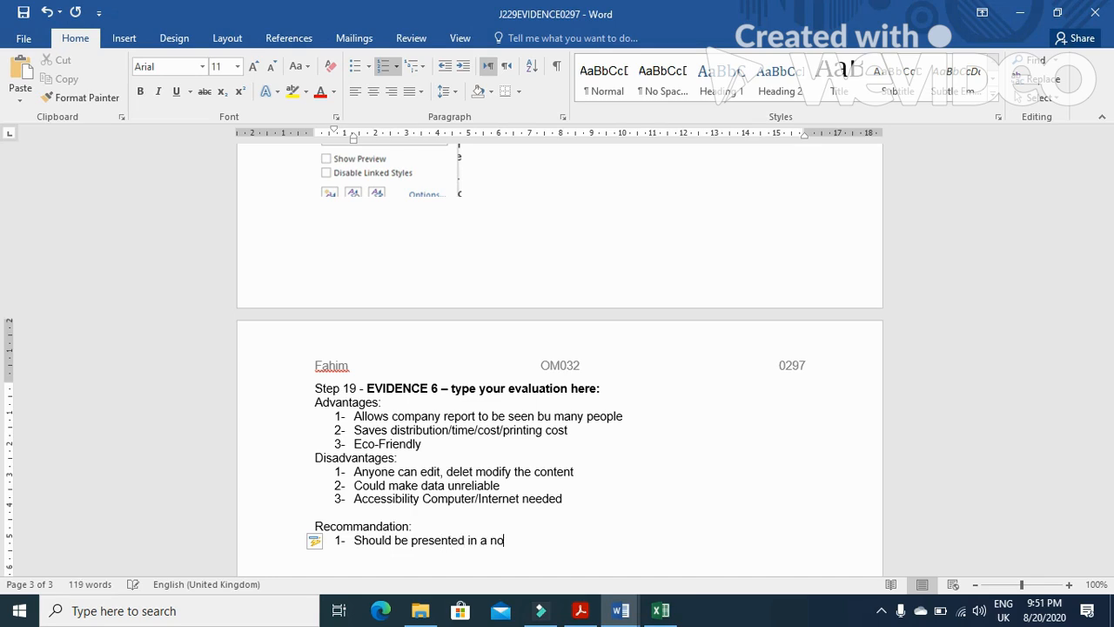
type("n-editable forma")
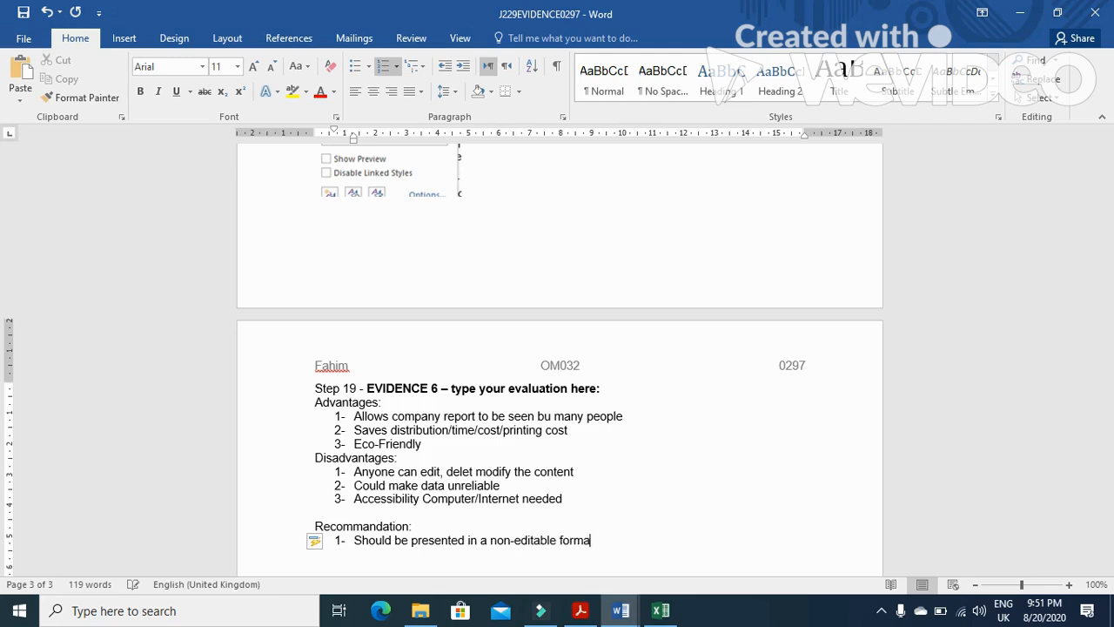
type("t")
Add the second numbered recommendation: Include link to the published report on the company website
key("Return")
type("Include link")
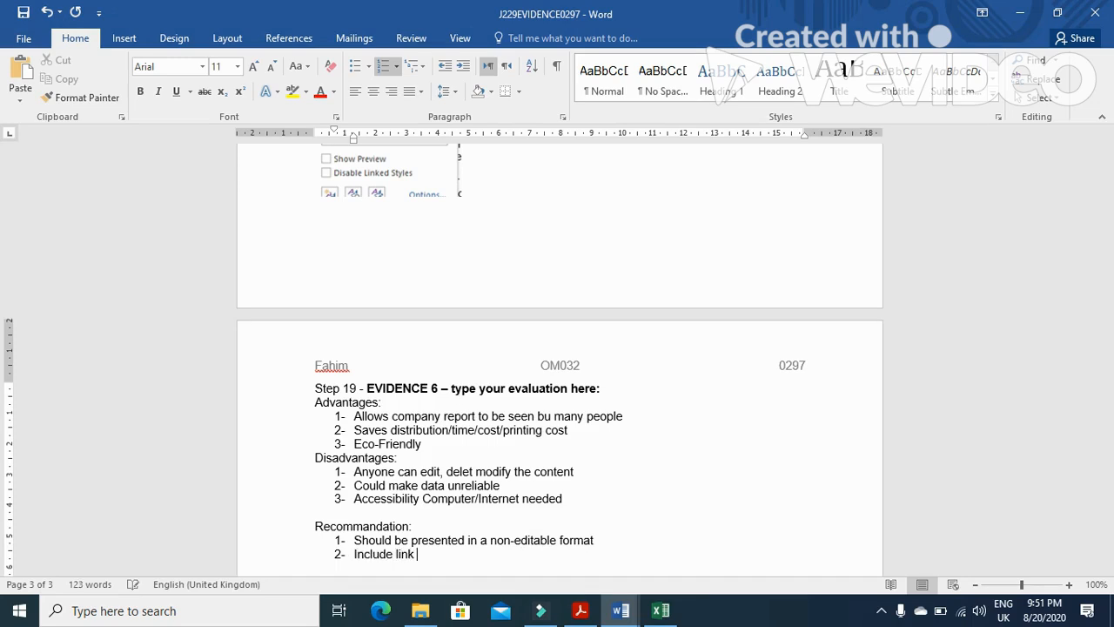
type(" to the published report")
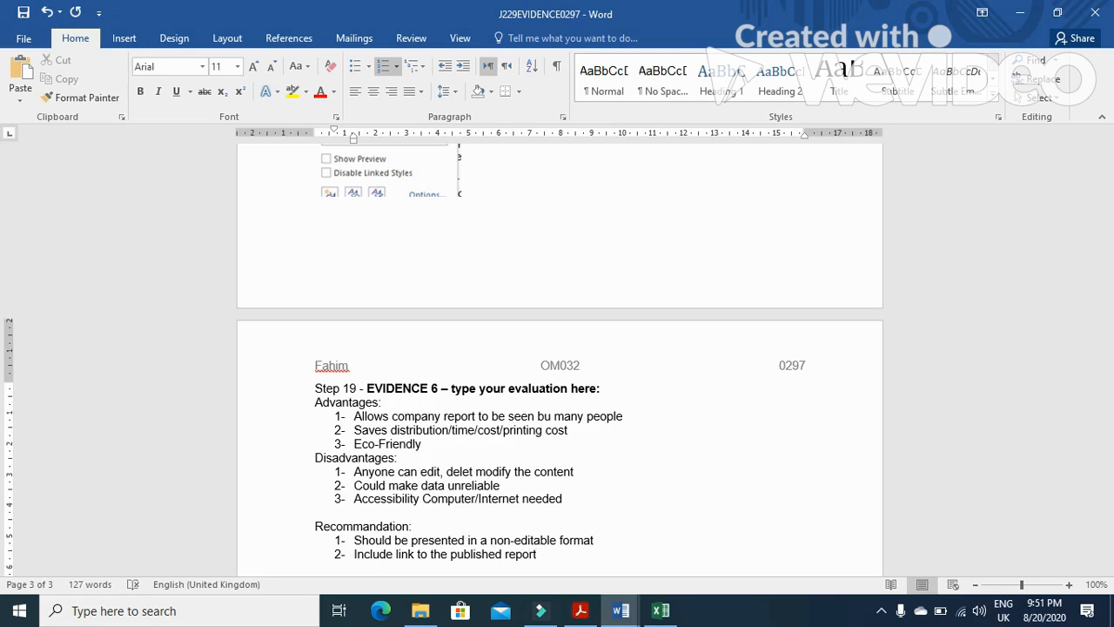
type(" on the company w")
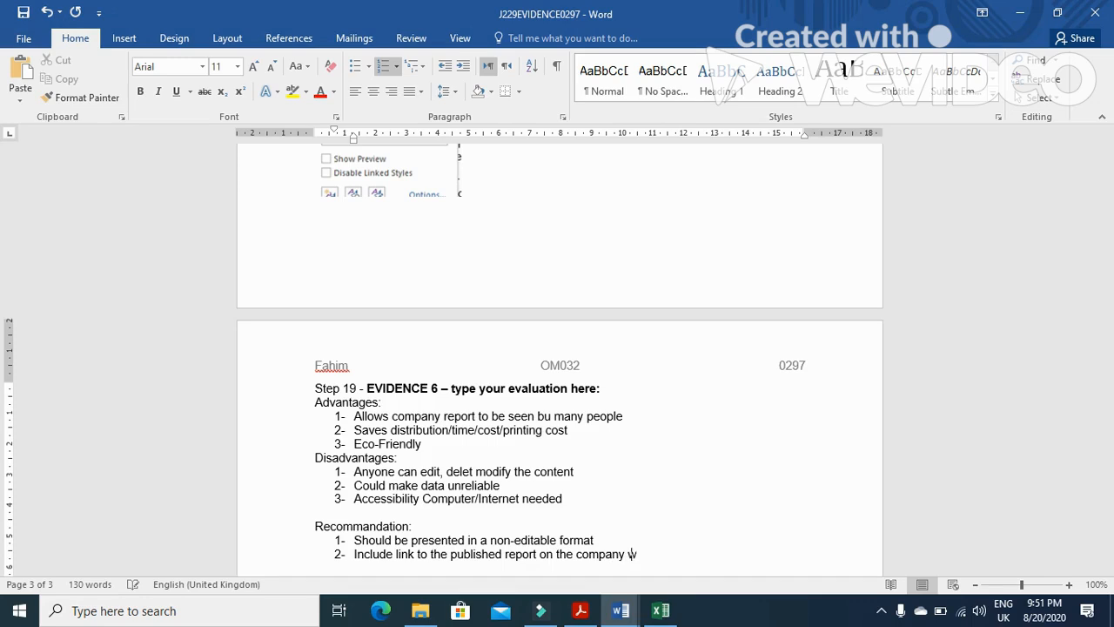
type("ebsite")
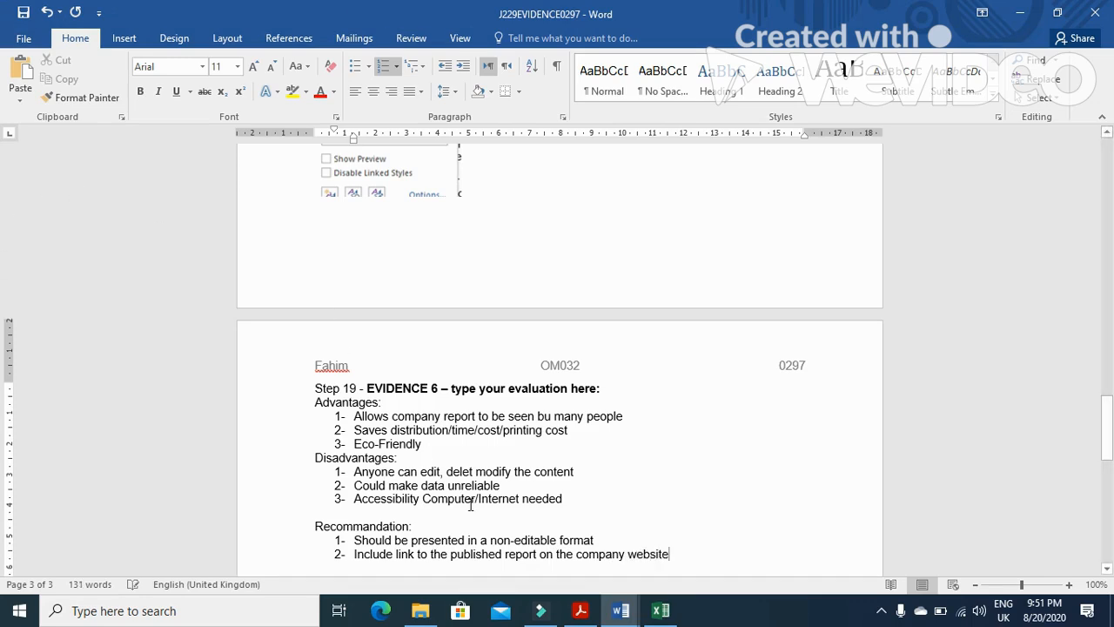
left_click(580, 610)
scroll(543, 488, "down", 1)
scroll(543, 494, "down", 1)
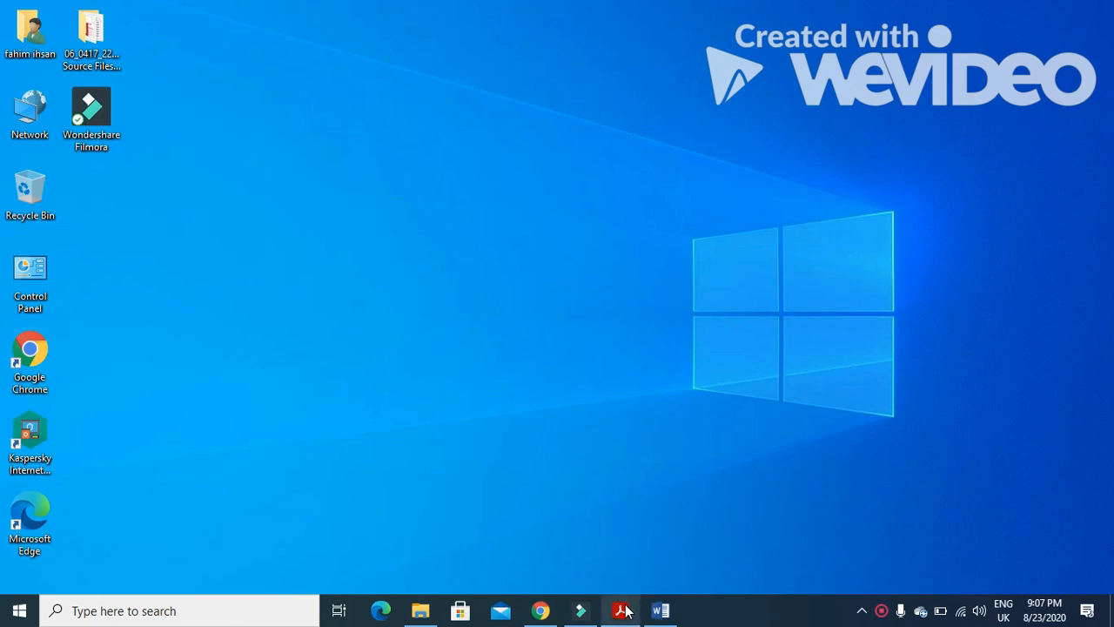
Read Step 27 of Task 4 – Document 2 in the question paper PDF, comparing it with the TCREPORT document
mouse_move(625, 610)
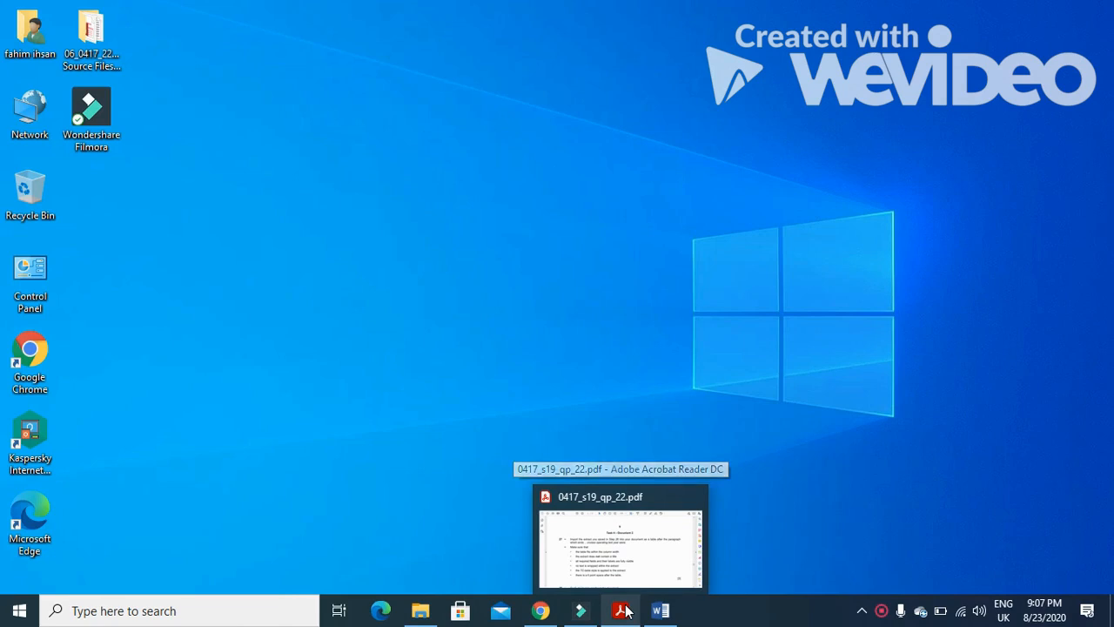
left_click(626, 611)
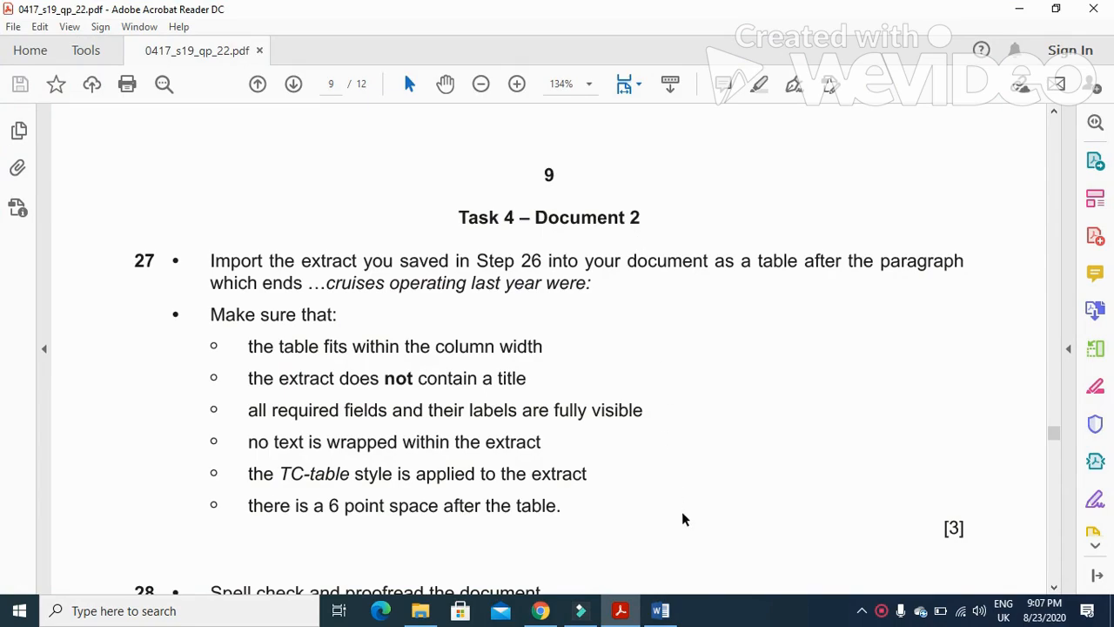
left_click(661, 610)
left_click_drag(1107, 296, 1110, 430)
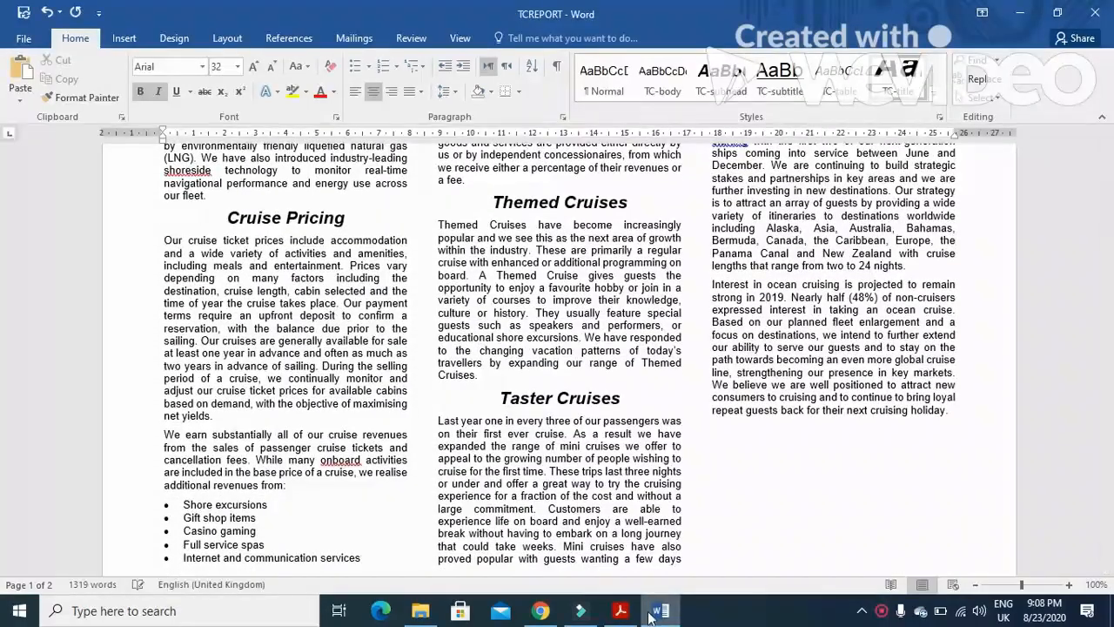
left_click(621, 610)
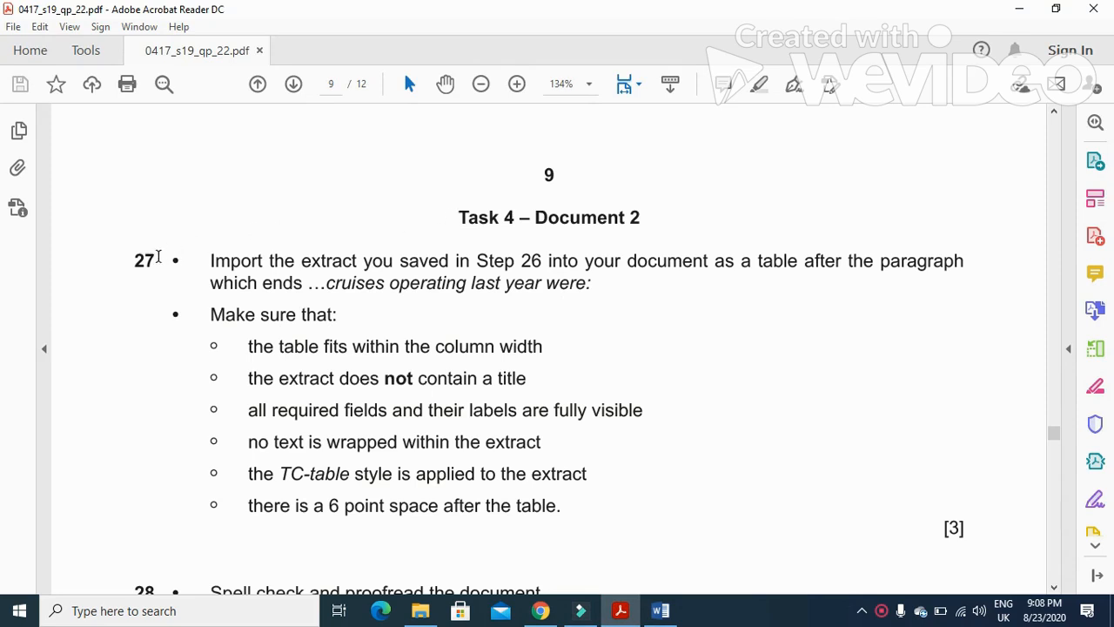
left_click_drag(457, 212, 642, 216)
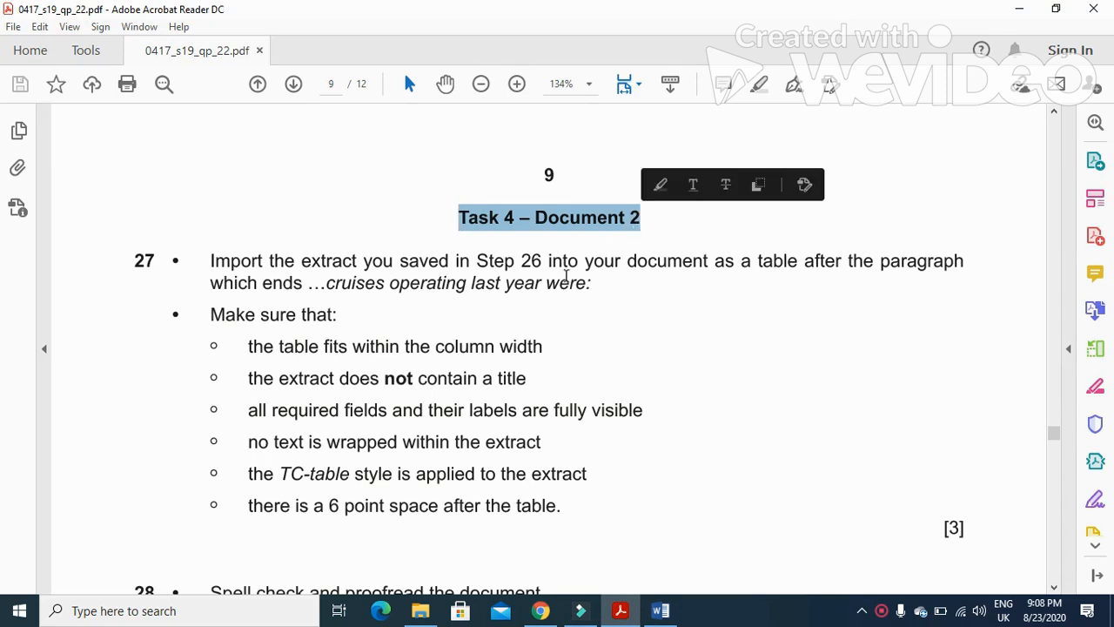
left_click(389, 283)
left_click_drag(206, 261, 877, 266)
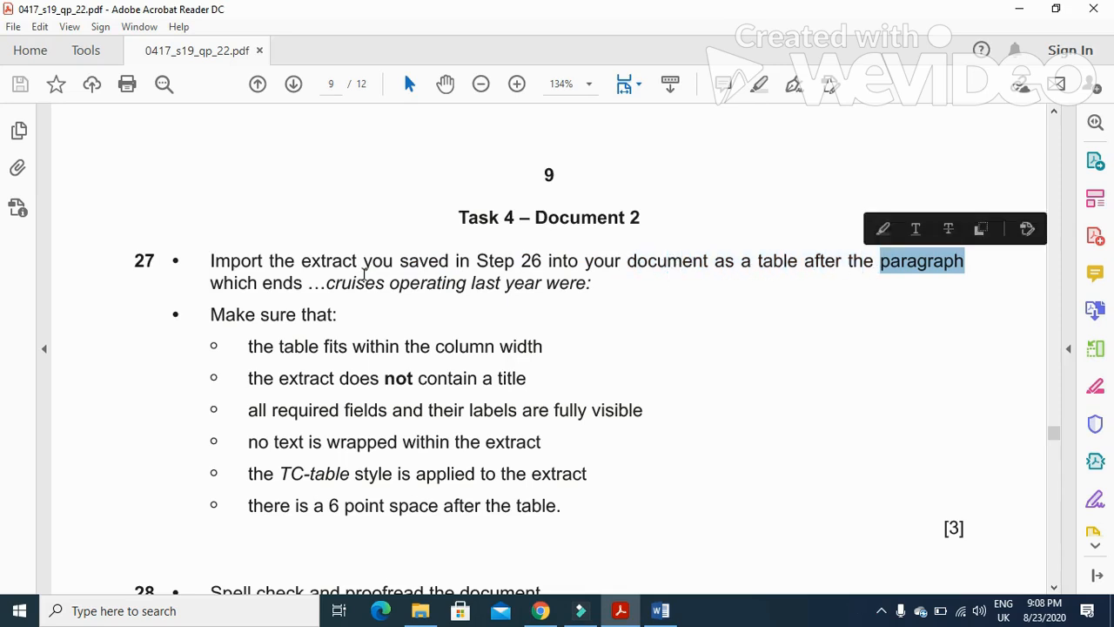
left_click_drag(325, 284, 590, 297)
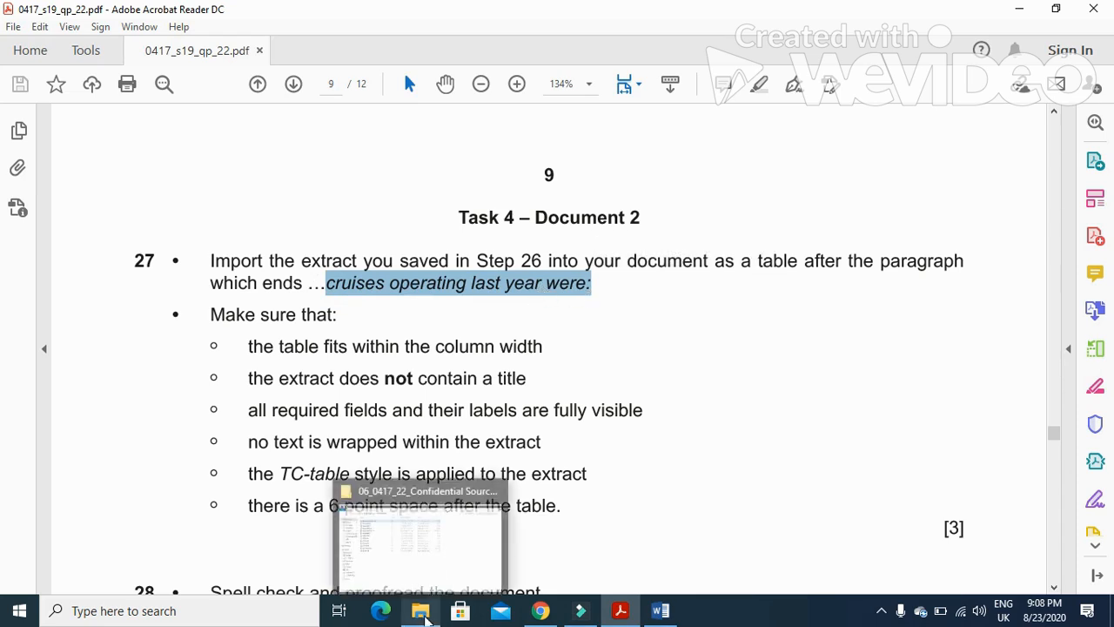
Open the Exported File step 25 document from the source files folder and copy its whole table
left_click(421, 612)
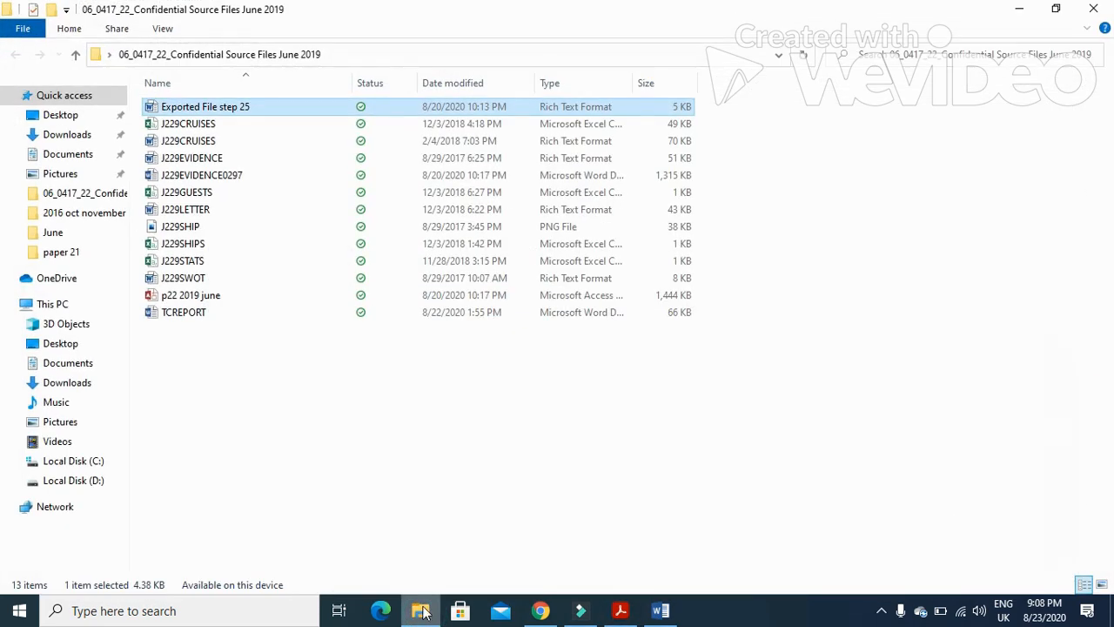
double_click(243, 111)
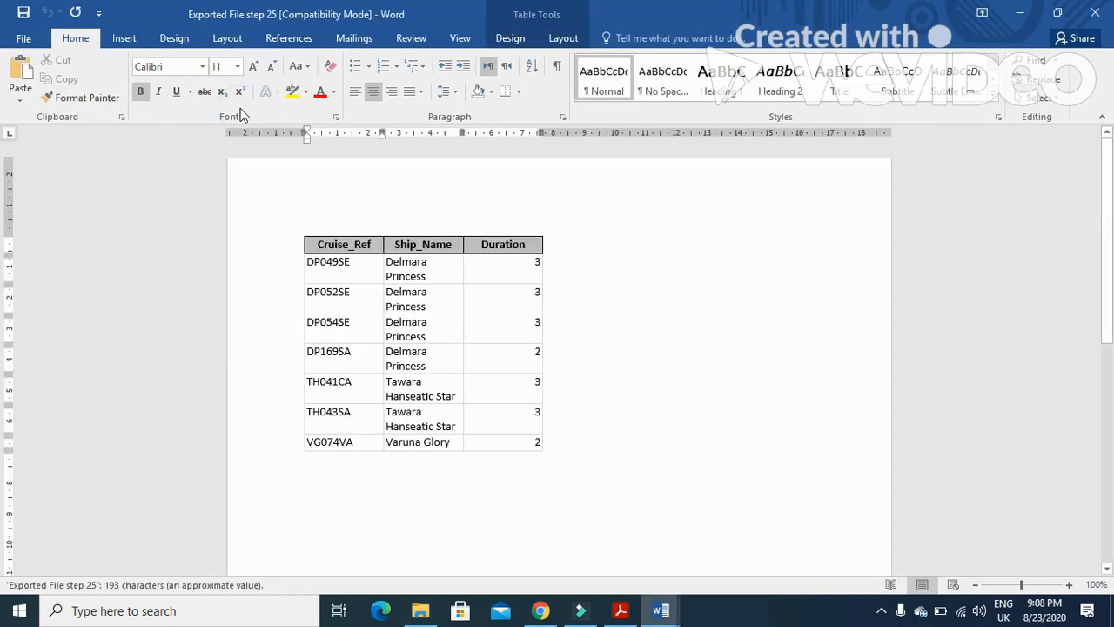
left_click(298, 232)
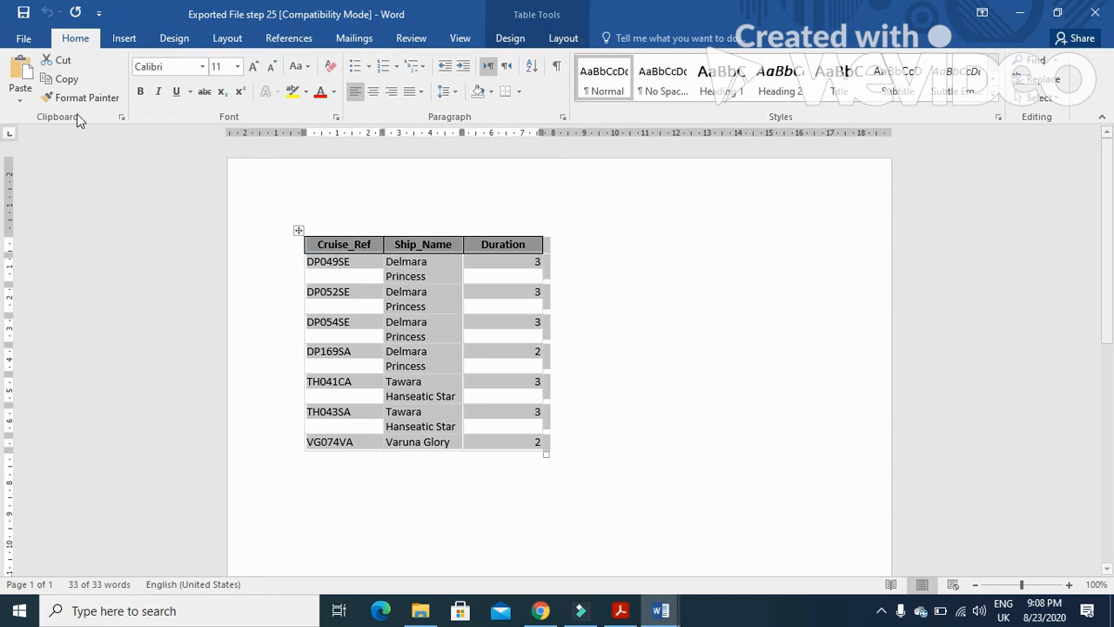
left_click(61, 80)
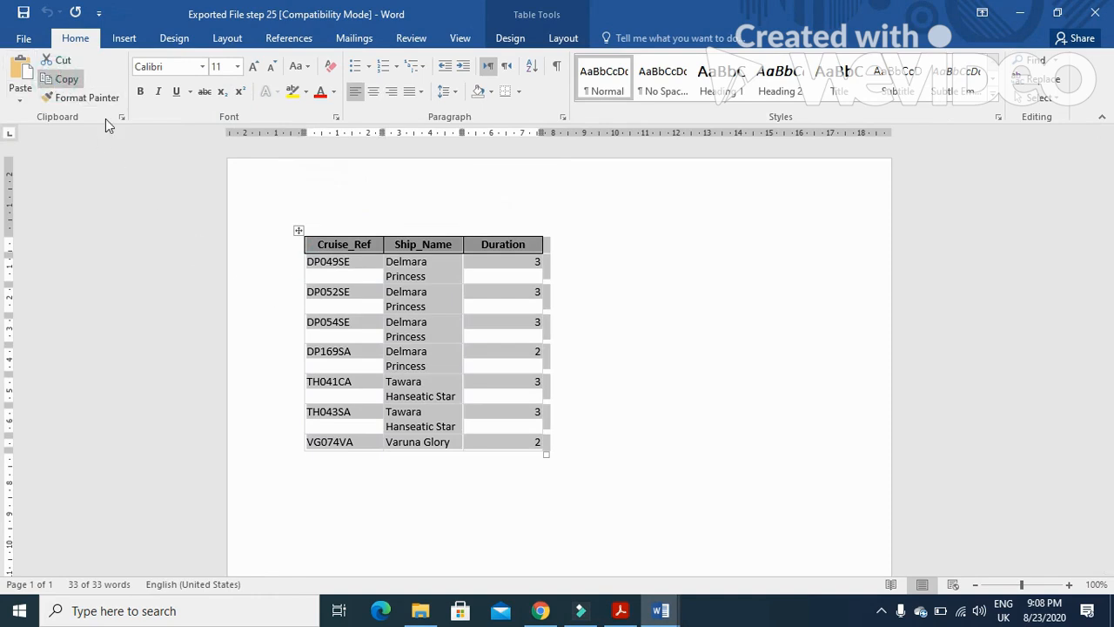
Switch to TCREPORT and paste the copied table after the paragraph ending "cruises operating last year were:"
left_click(661, 610)
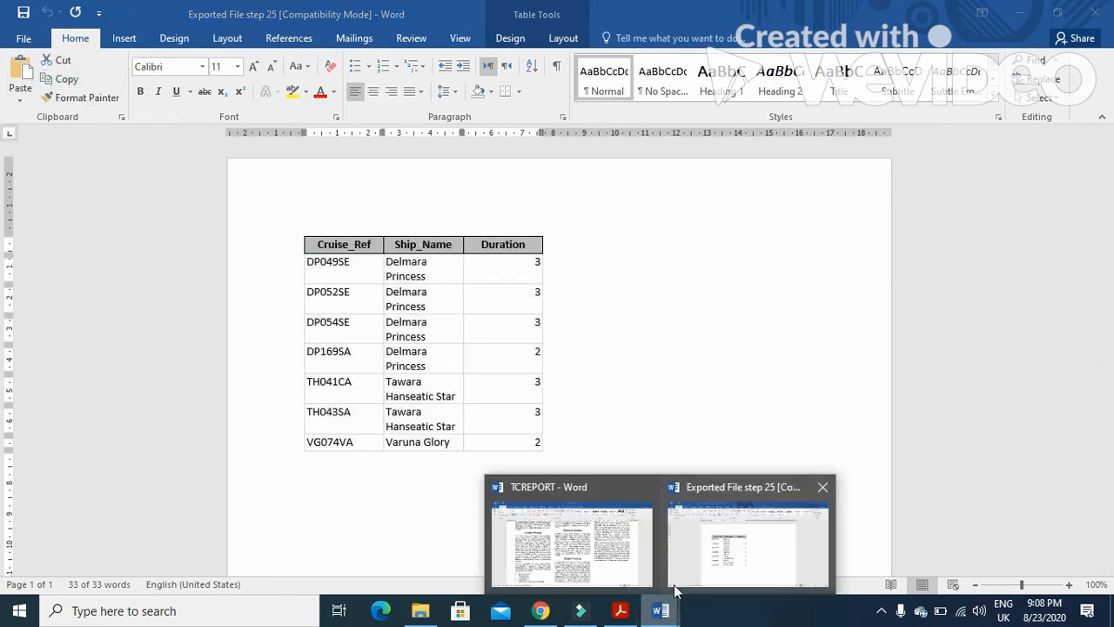
left_click(632, 546)
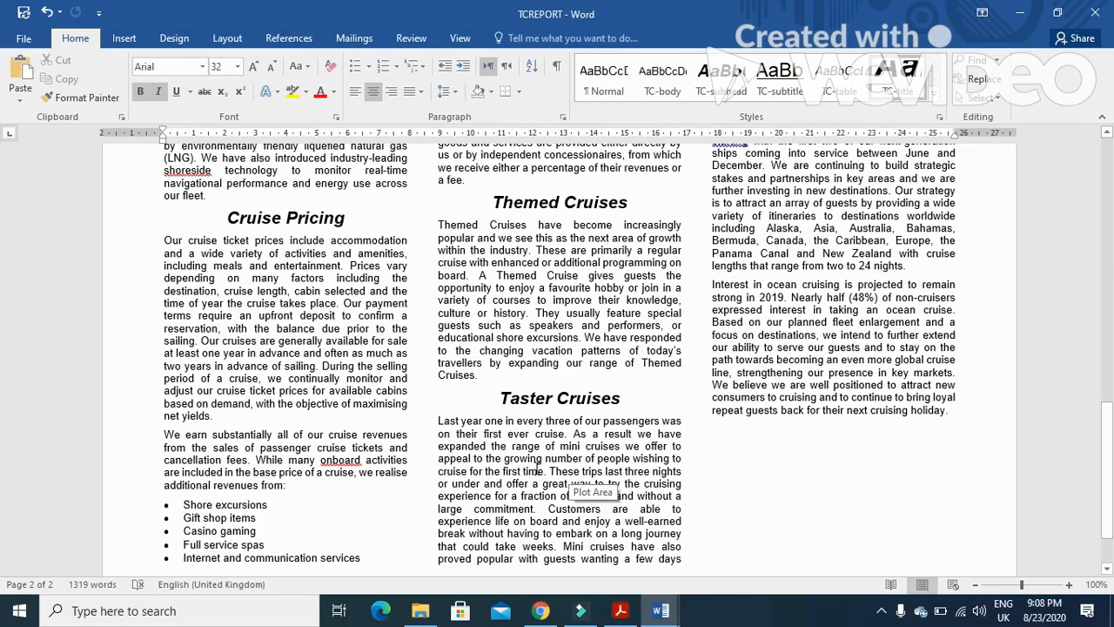
scroll(537, 468, "up", 5)
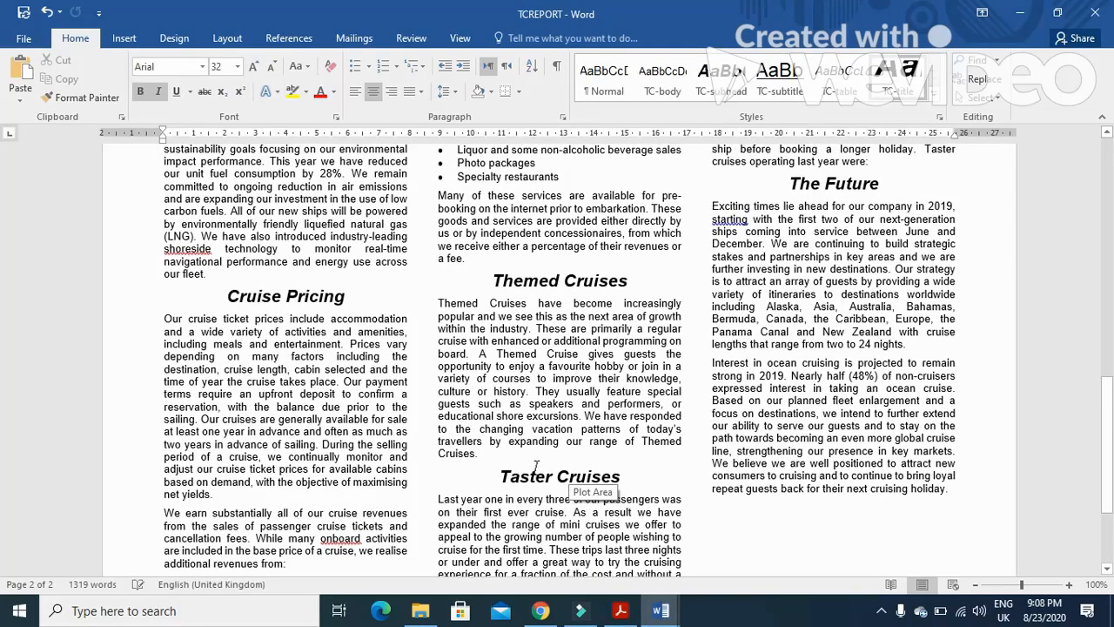
scroll(537, 468, "up", 8)
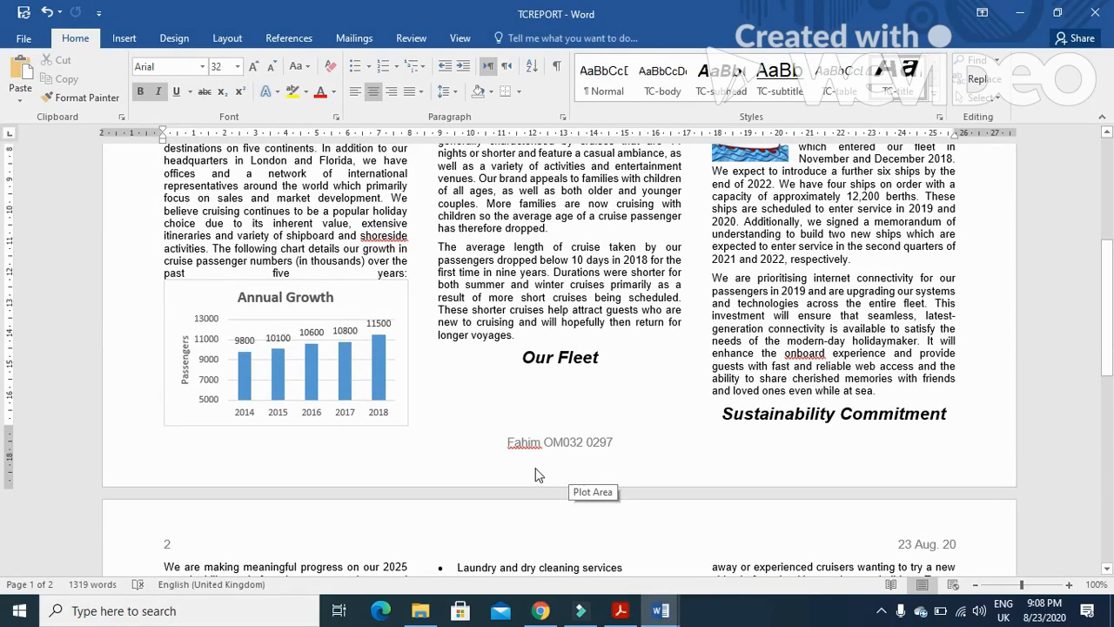
scroll(537, 475, "up", 2)
scroll(536, 470, "down", 6)
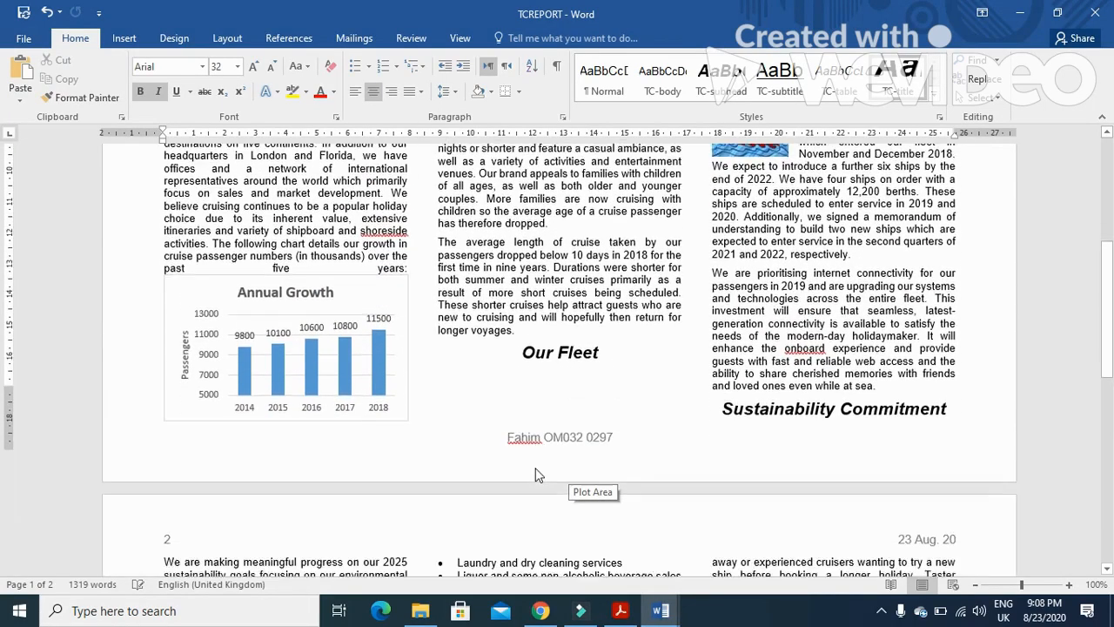
scroll(537, 468, "down", 3)
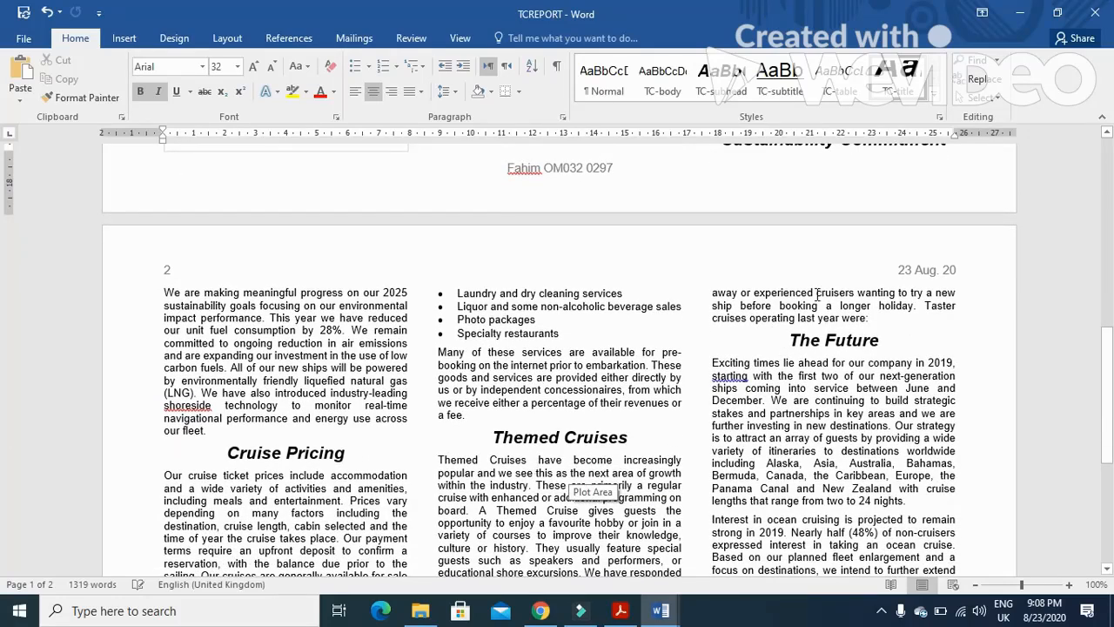
left_click_drag(709, 319, 868, 324)
left_click(861, 326)
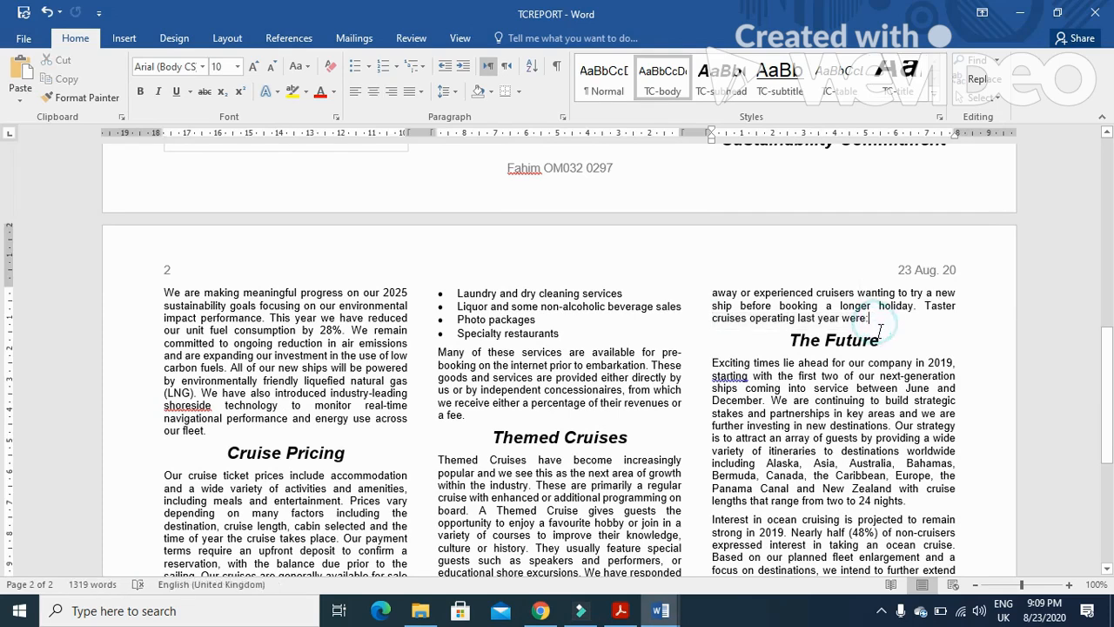
left_click(21, 69)
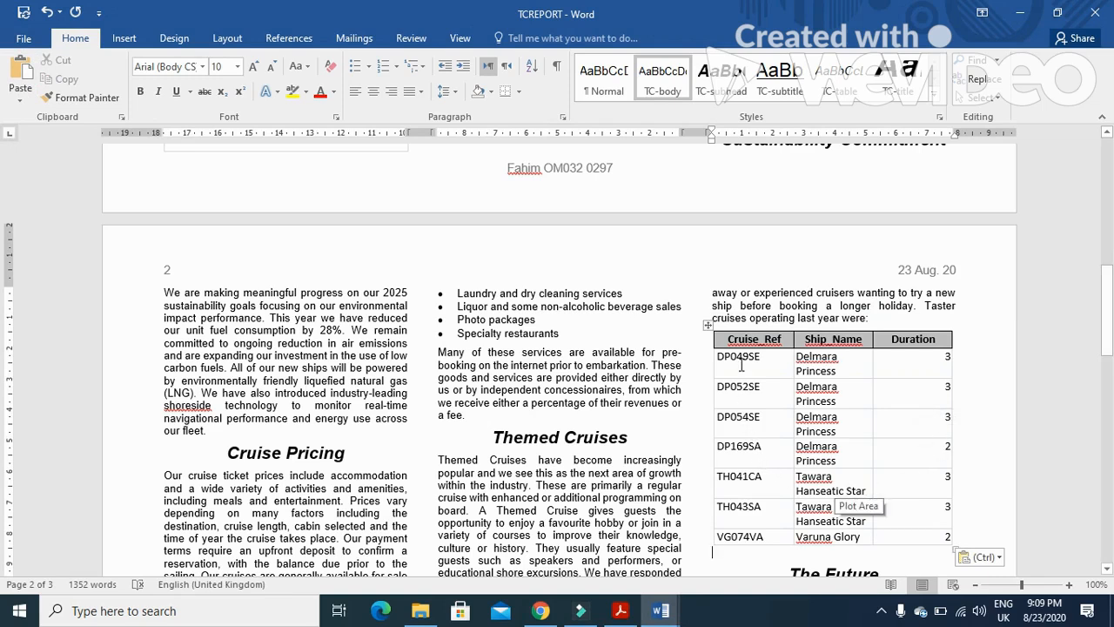
Review the Step 27 requirements for the imported table in the question paper
left_click(620, 612)
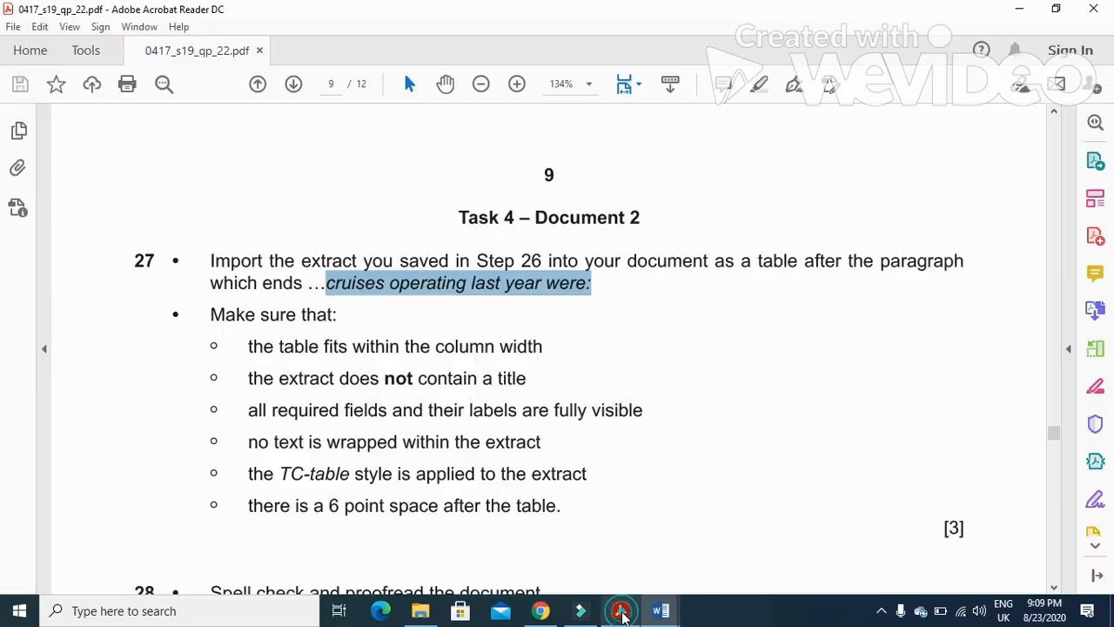
left_click(248, 348)
left_click_drag(250, 348, 537, 355)
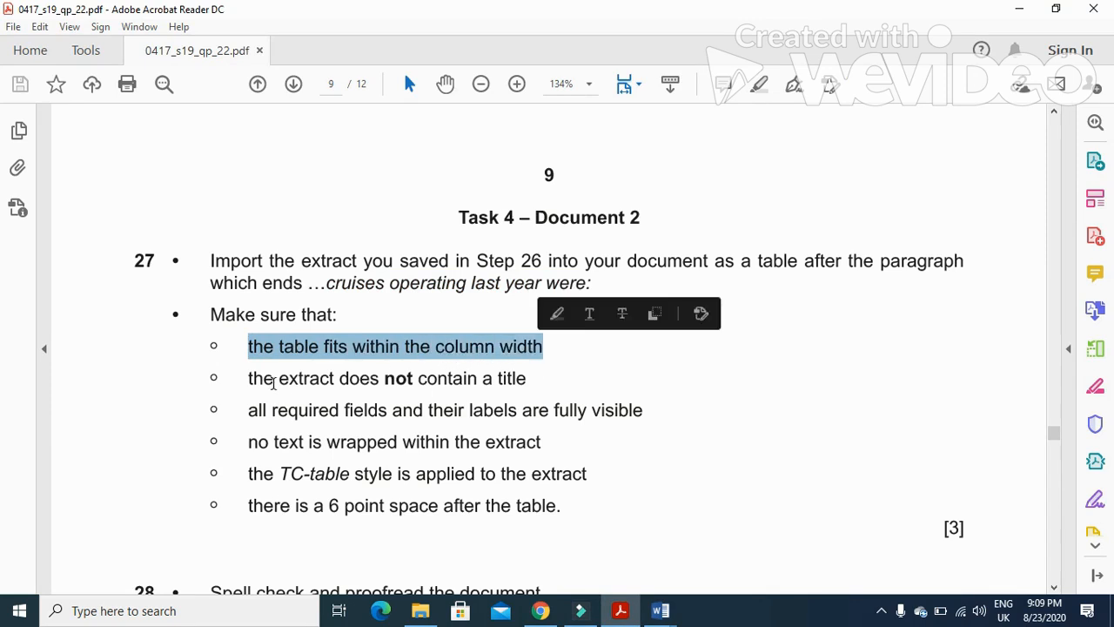
left_click_drag(250, 381, 528, 383)
left_click_drag(244, 411, 620, 430)
left_click_drag(249, 442, 586, 474)
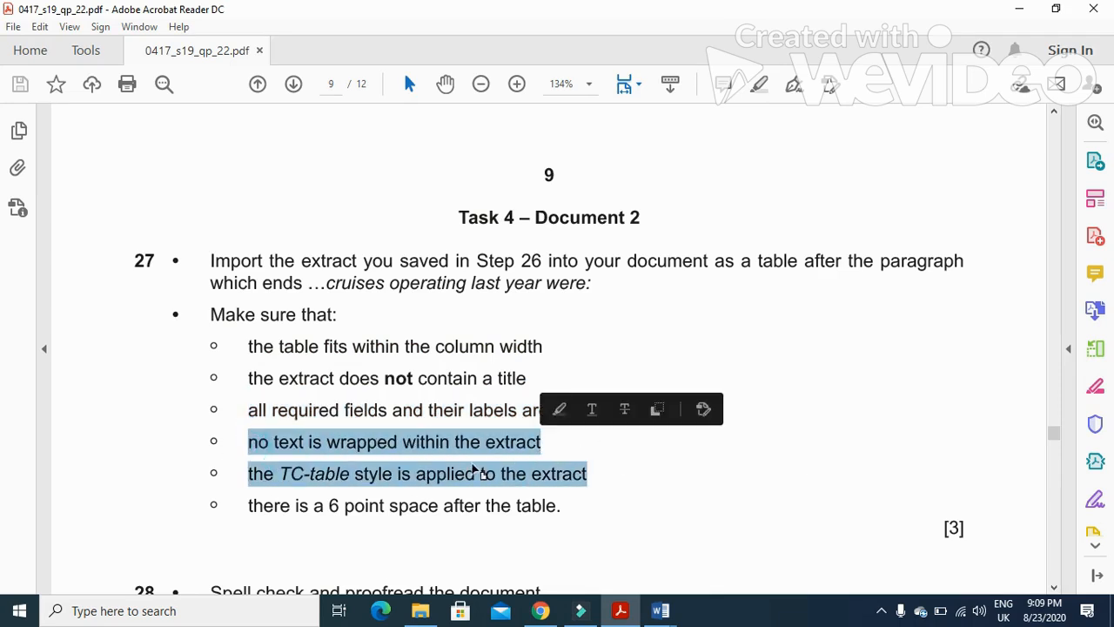
left_click(253, 484)
left_click_drag(249, 473, 583, 484)
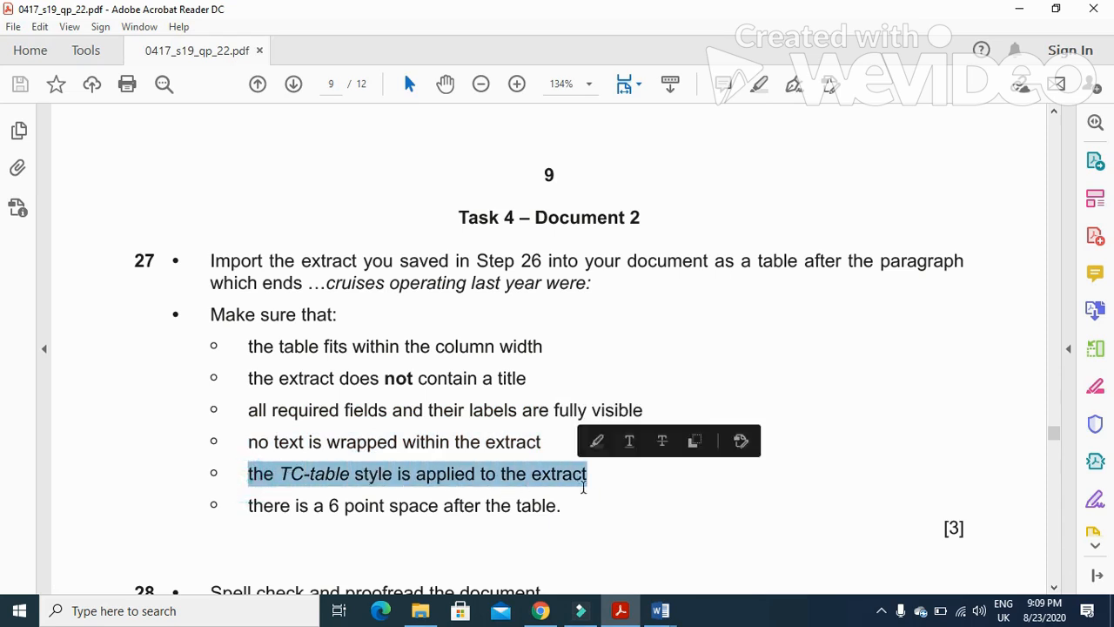
mouse_move(677, 609)
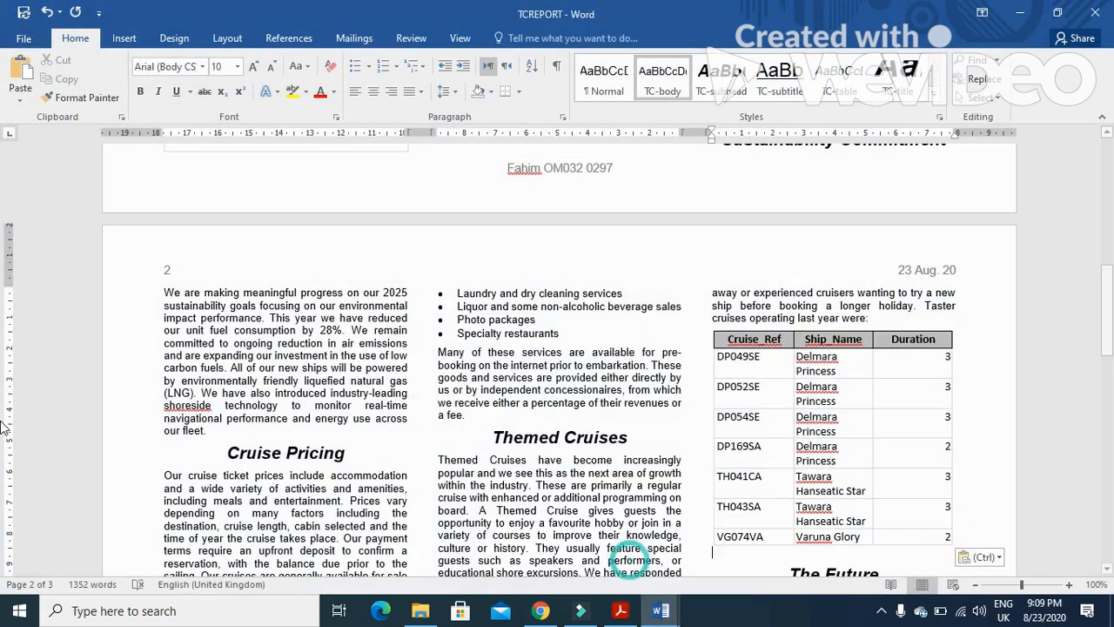
Select the whole imported table in TCREPORT and apply the TC-table style to it
left_click(572, 540)
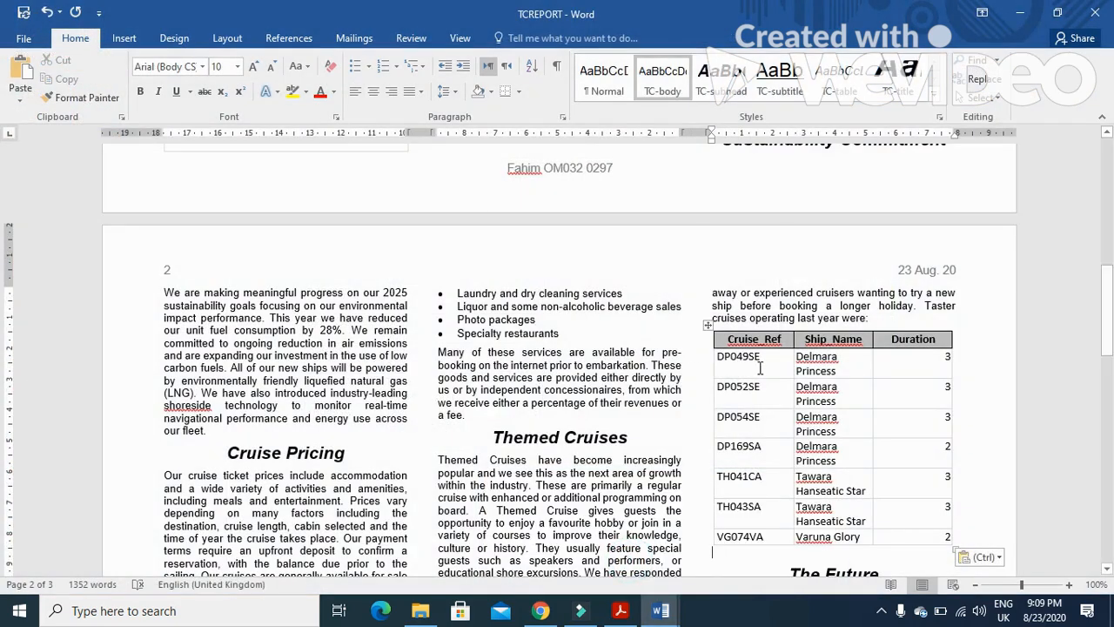
left_click(708, 326)
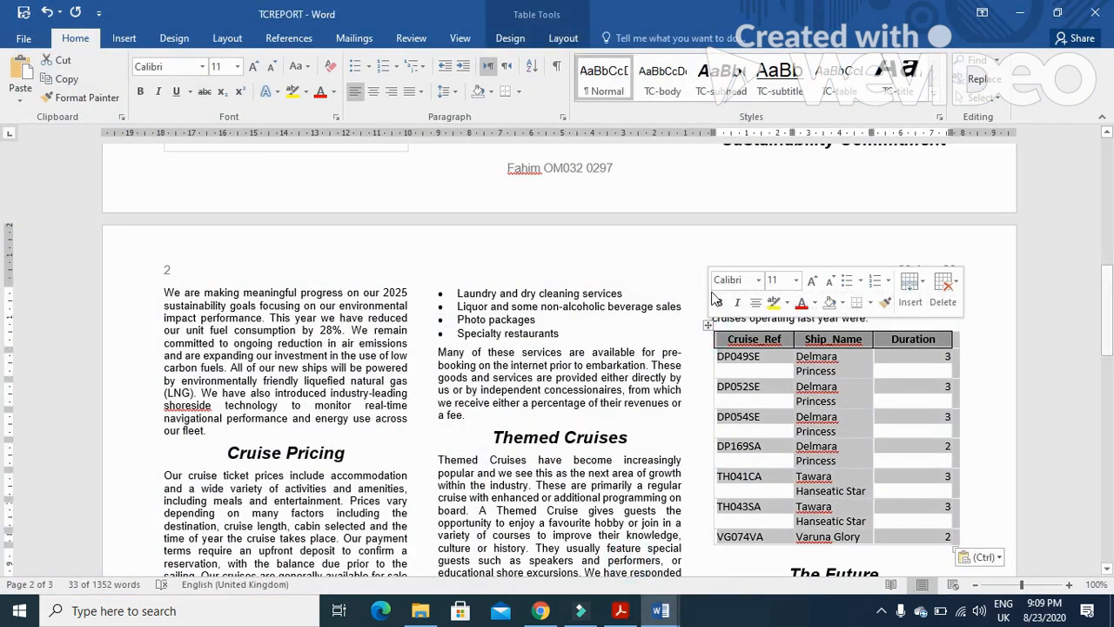
left_click(838, 83)
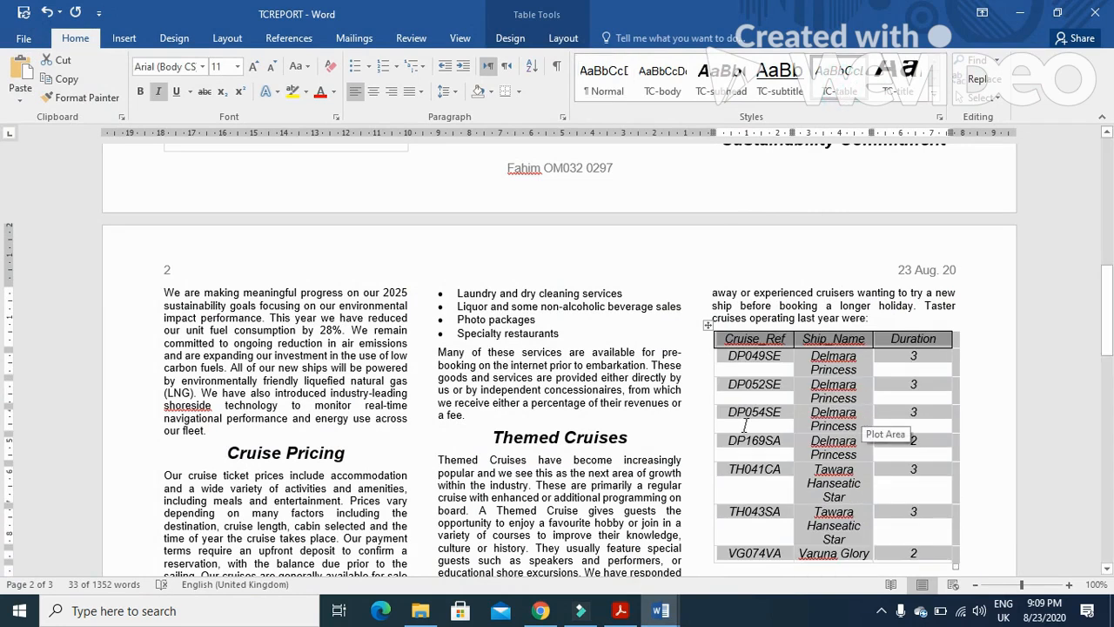
Adjust the table's column widths so the Ship_Name entries fit on one line within the column width
left_click_drag(871, 338, 893, 339)
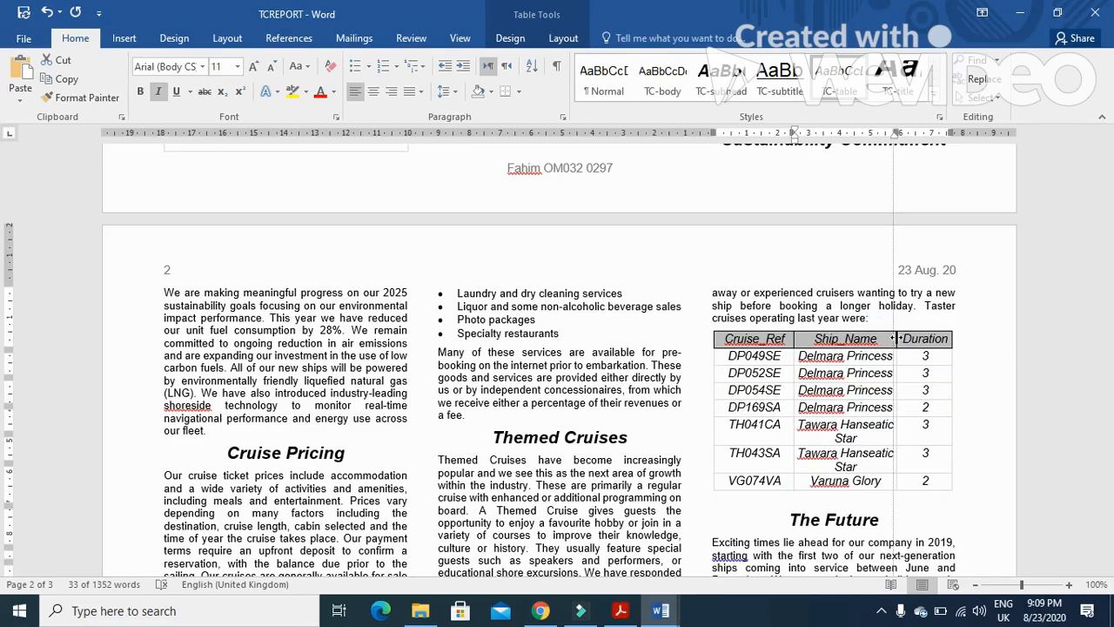
left_click_drag(899, 339, 897, 338)
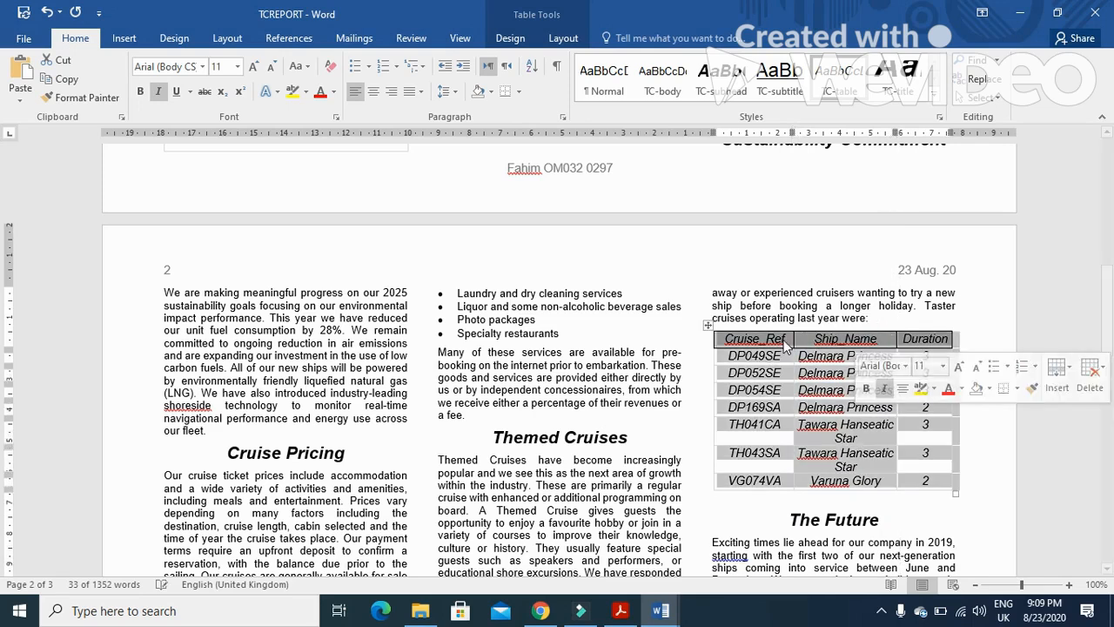
left_click_drag(792, 338, 776, 339)
left_click(858, 453)
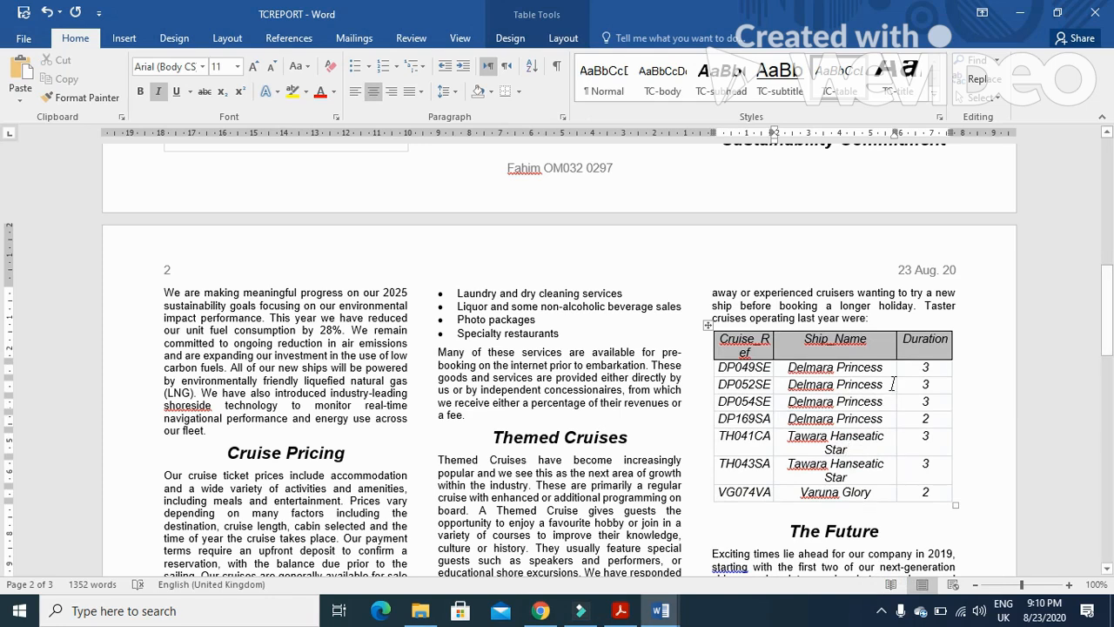
left_click_drag(895, 357, 896, 357)
left_click_drag(771, 354, 780, 354)
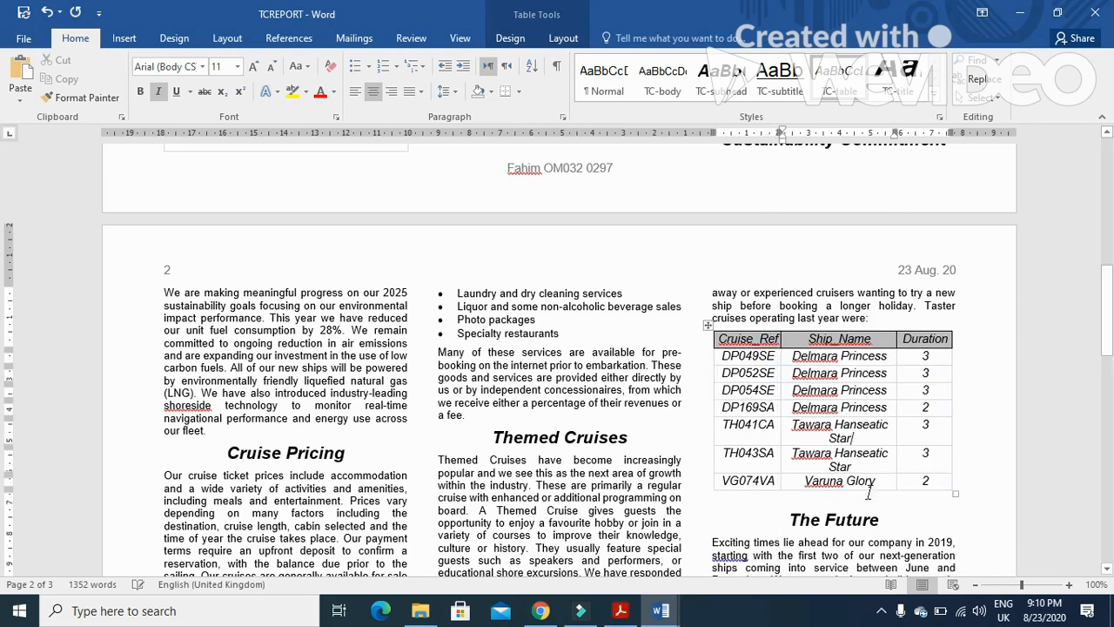
Check the 6 point space requirement and the paragraph spacing after the table
mouse_move(542, 613)
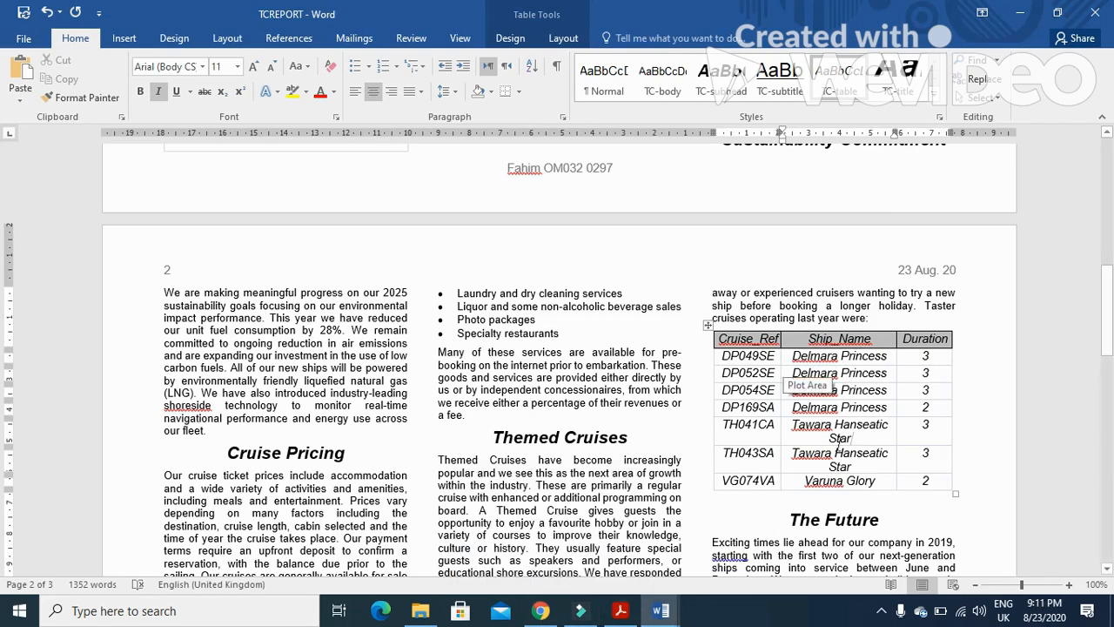
left_click(620, 610)
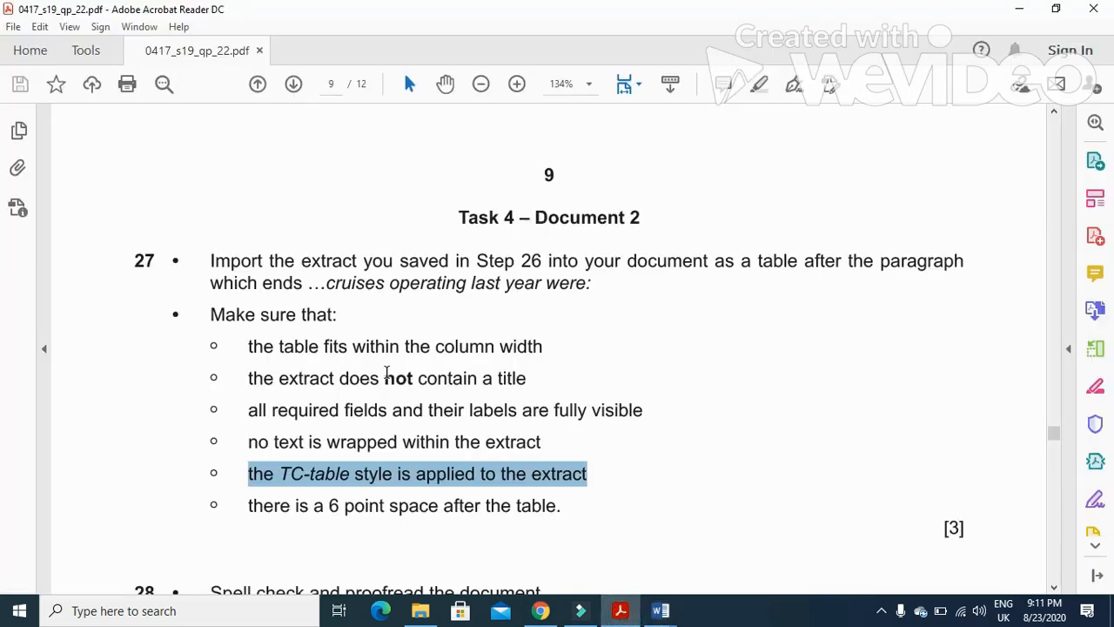
left_click_drag(249, 505, 535, 519)
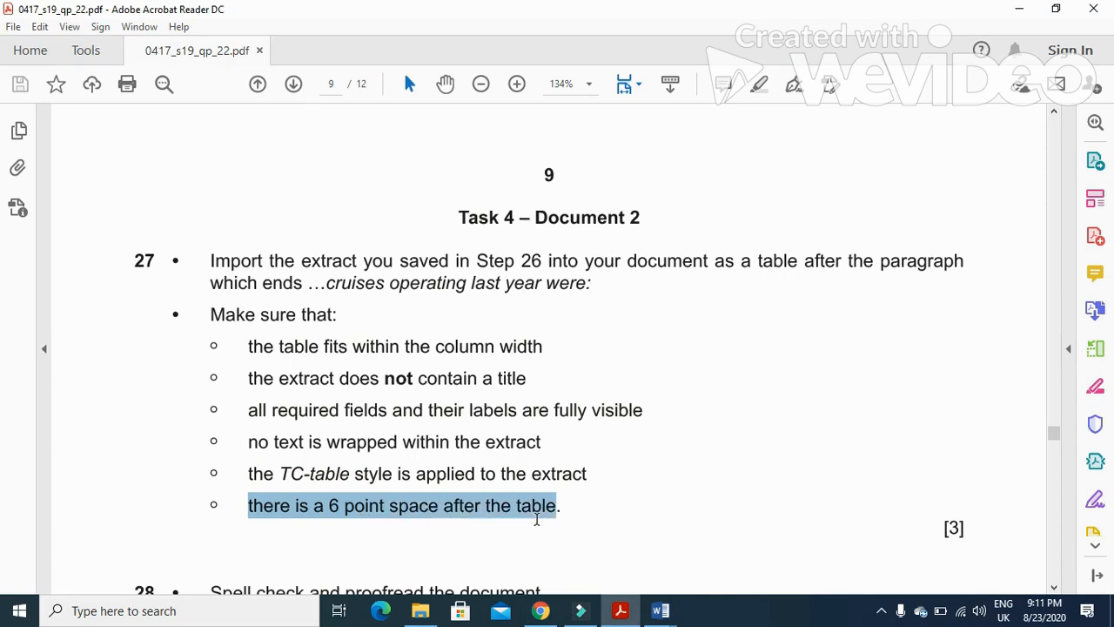
left_click(615, 613)
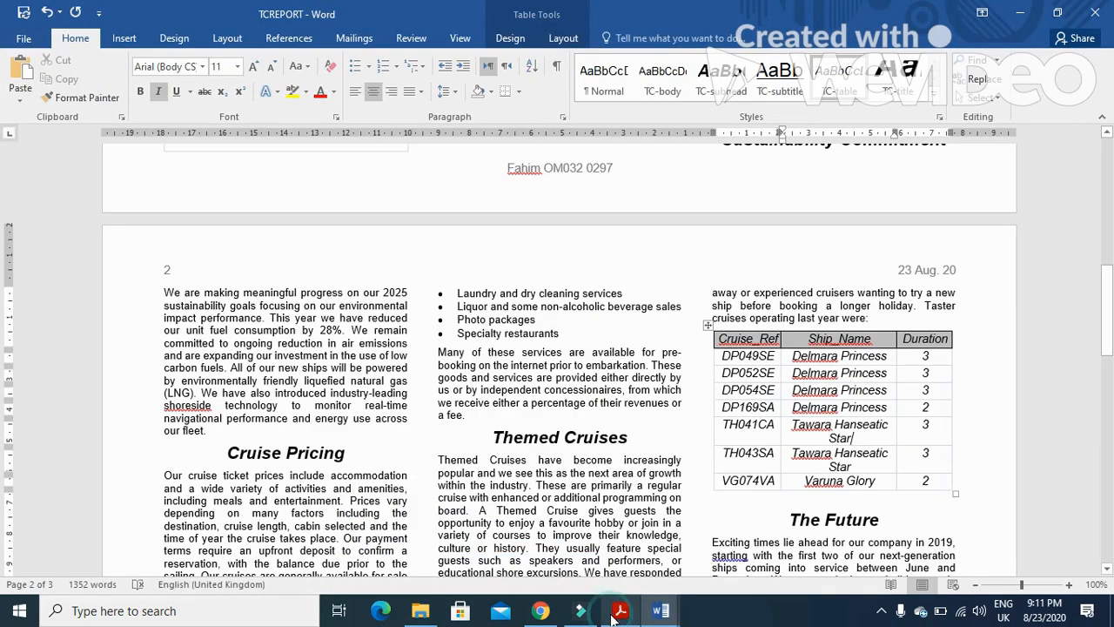
left_click(940, 493)
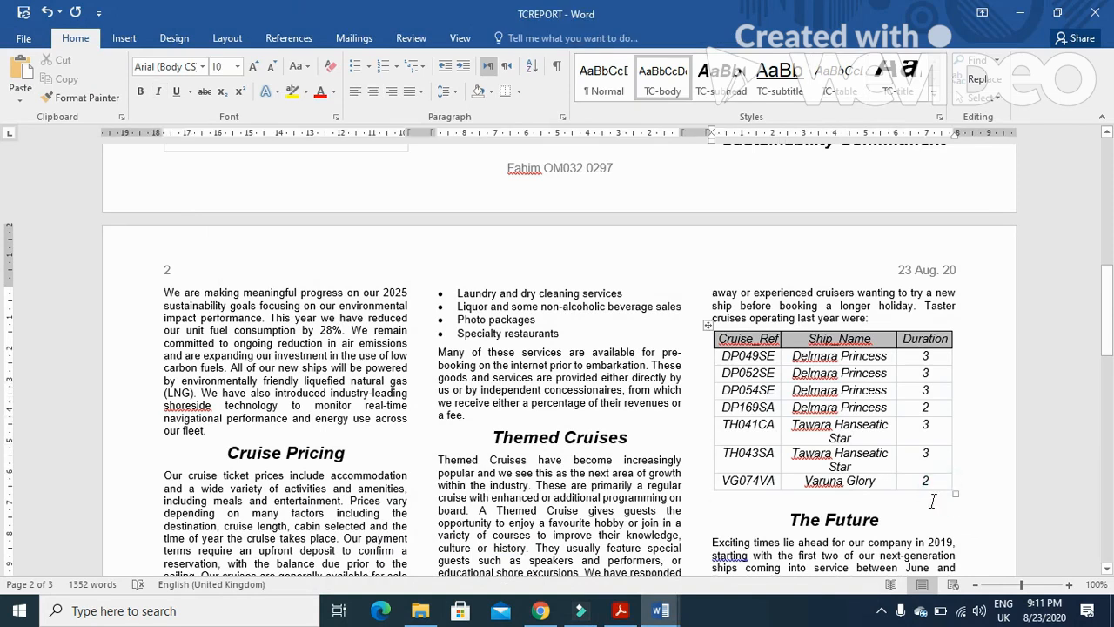
right_click(722, 499)
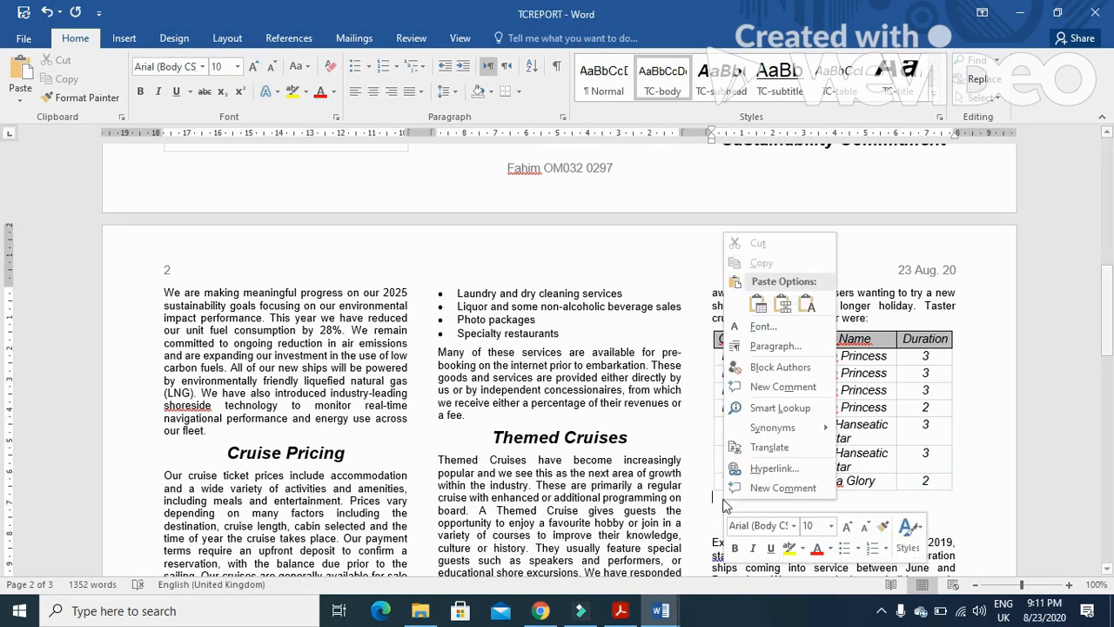
left_click(783, 355)
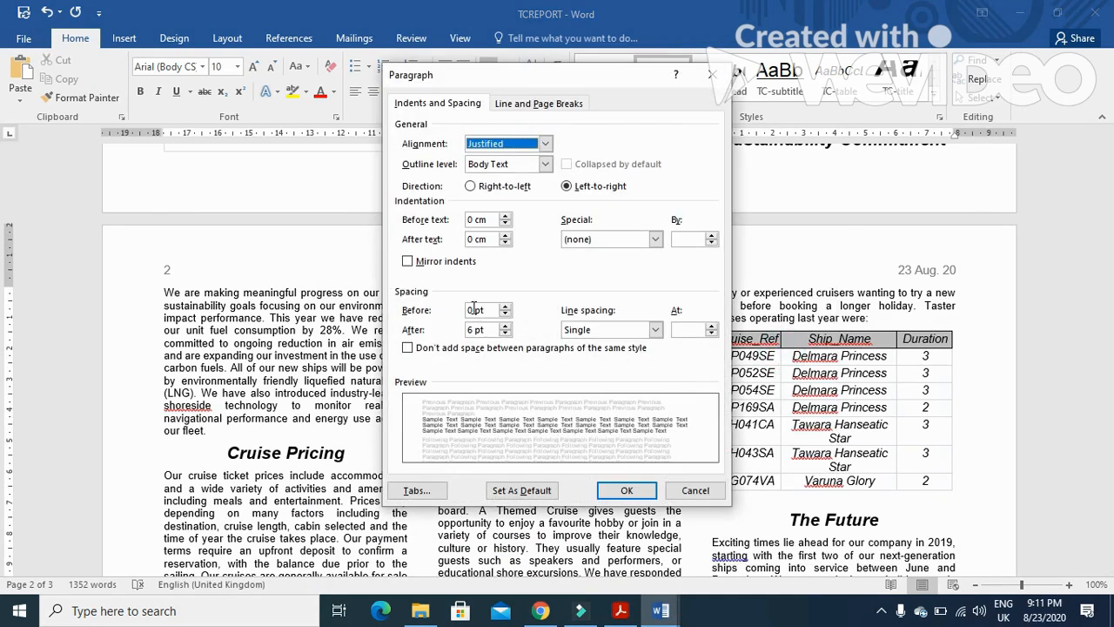
left_click(627, 490)
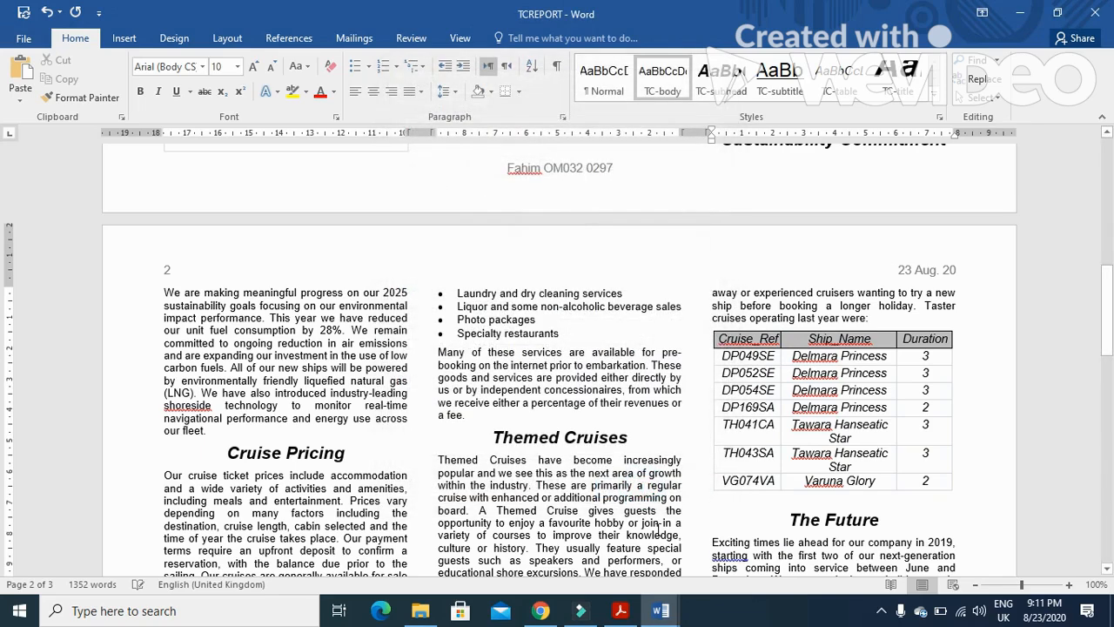
Read the Step 28 spell check and proofreading requirements in the question paper
left_click(612, 612)
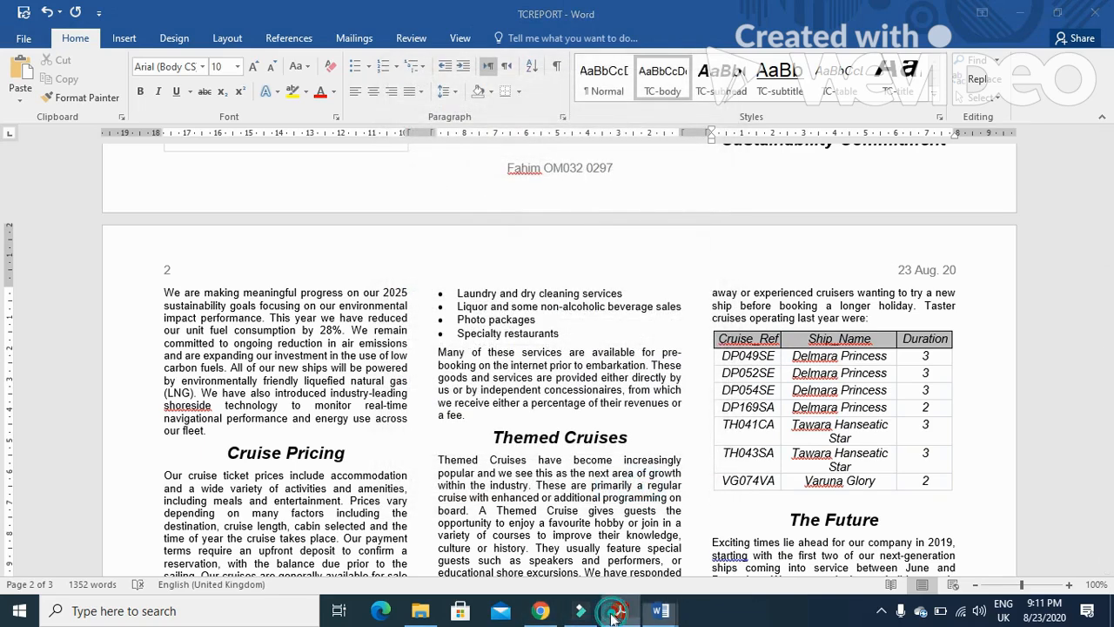
scroll(427, 471, "down", 5)
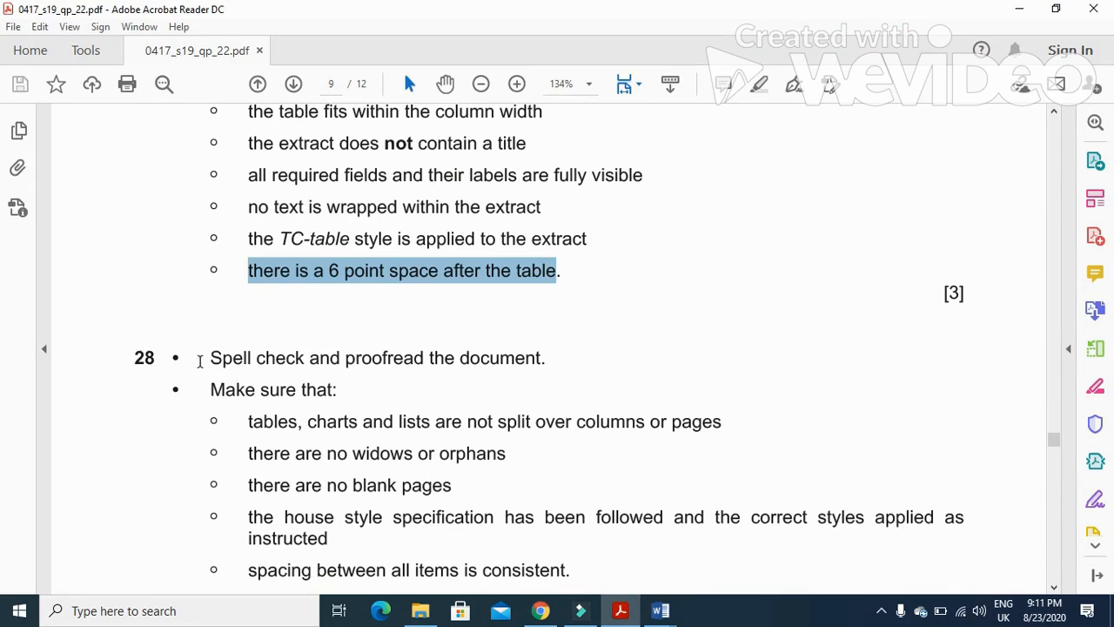
left_click_drag(200, 360, 527, 395)
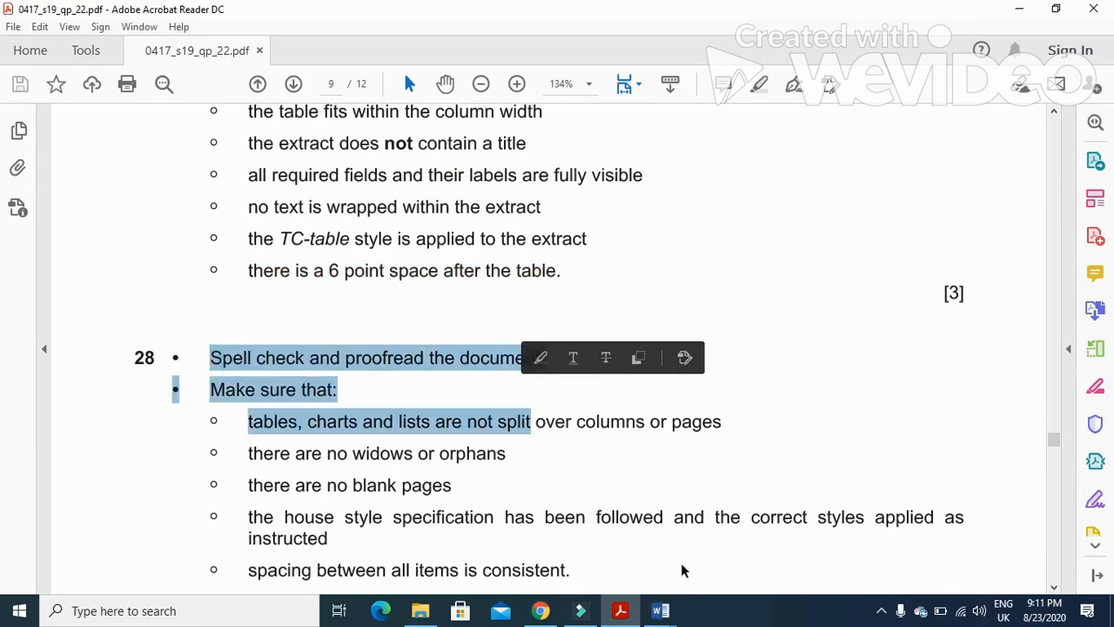
left_click(667, 610)
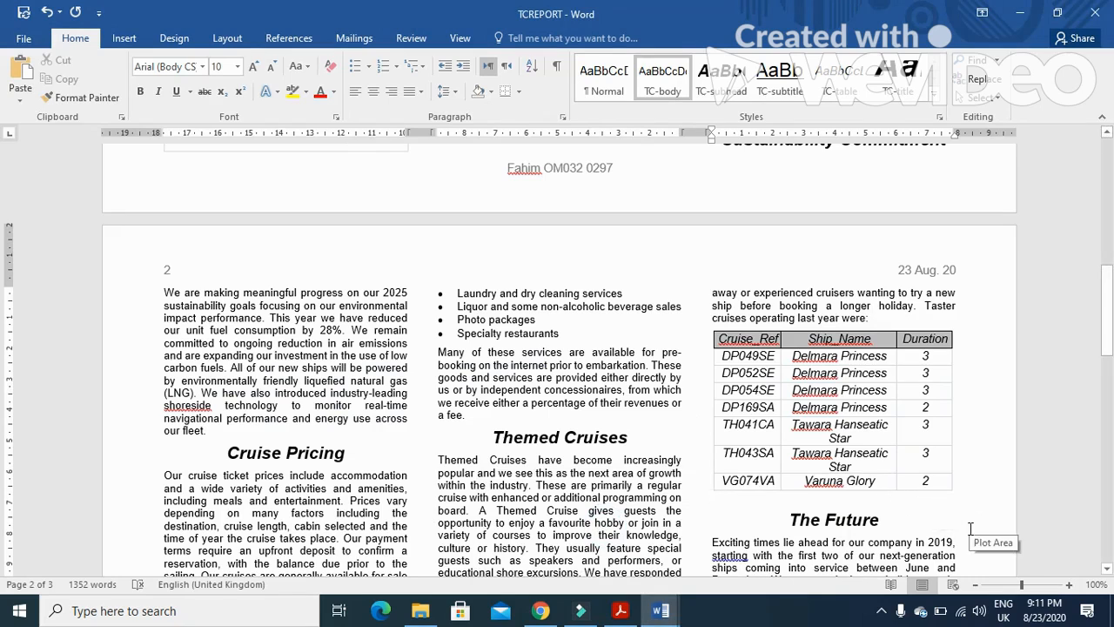
Start the spell check and ignore the company name Tawara and the author's first name and surname
key("F7")
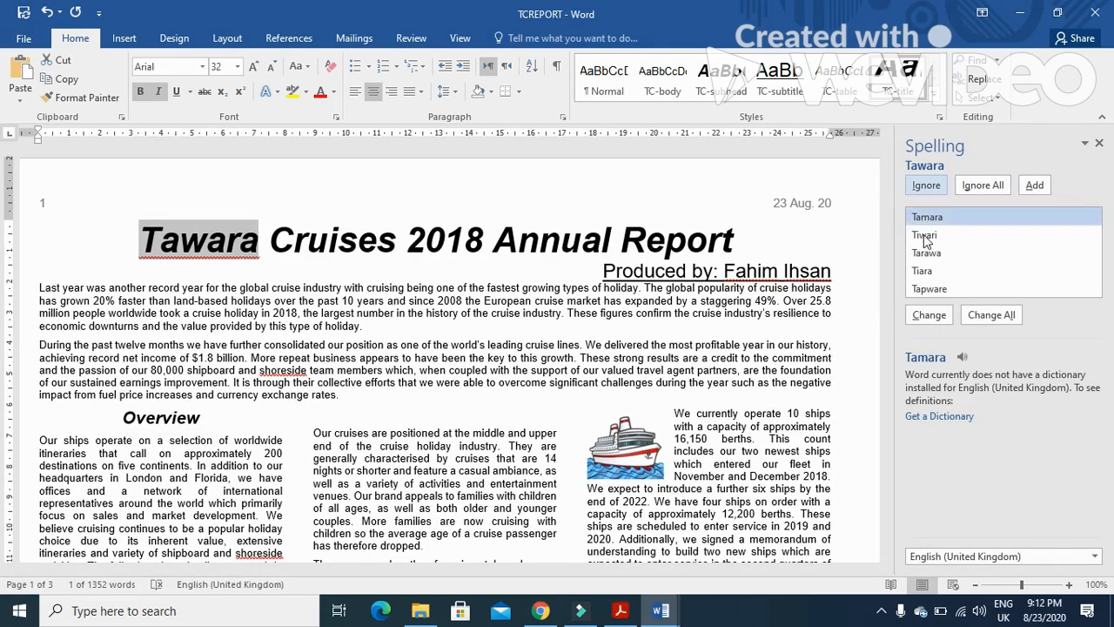
left_click(926, 185)
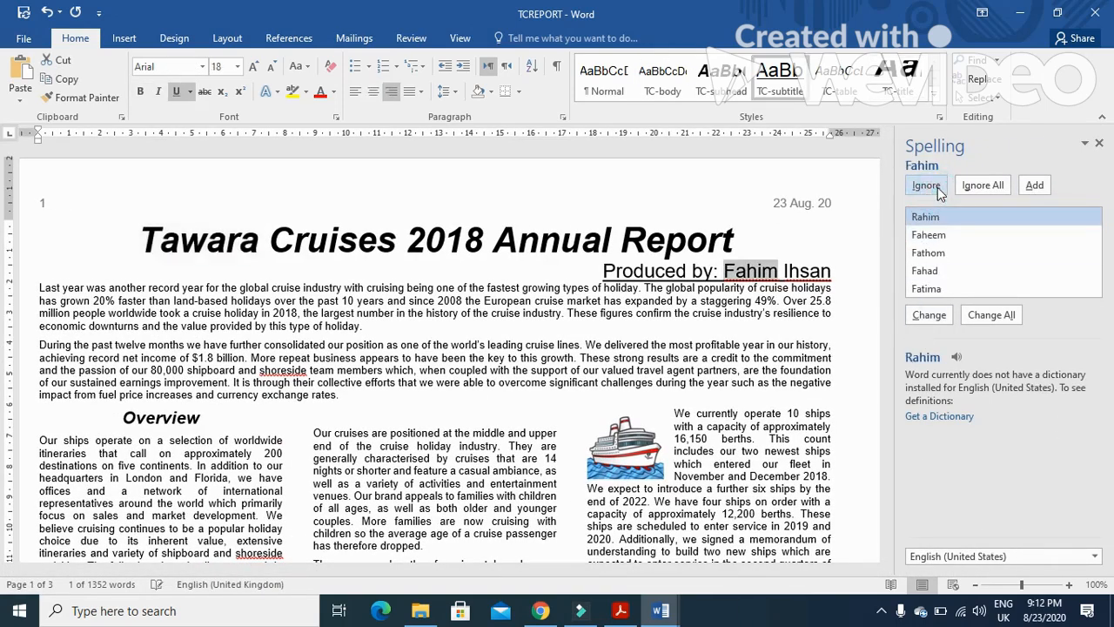
left_click(937, 188)
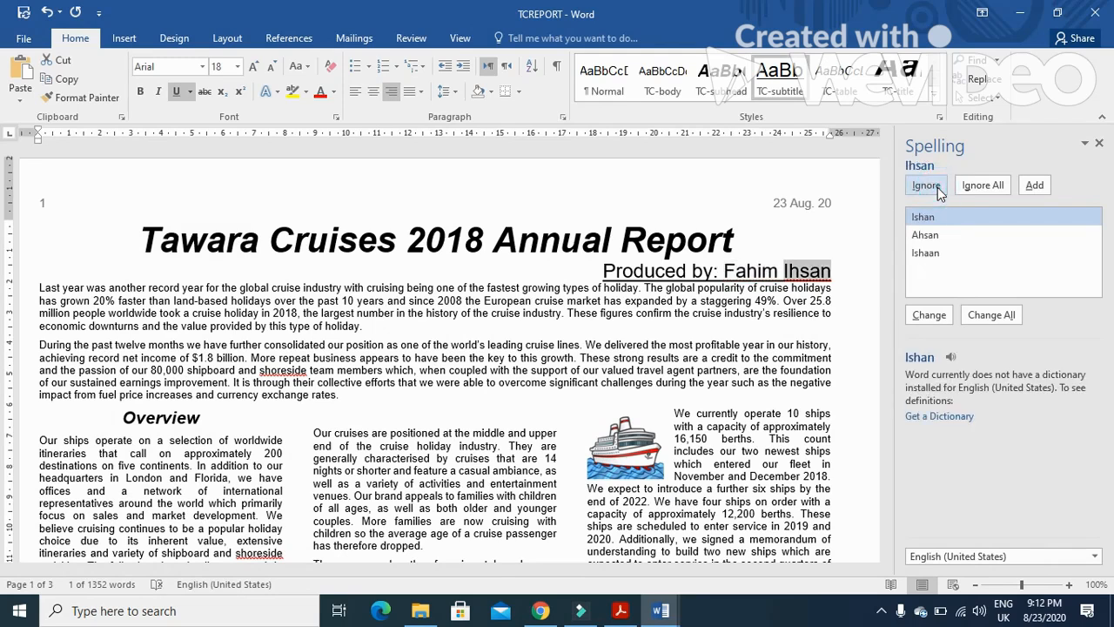
left_click(937, 187)
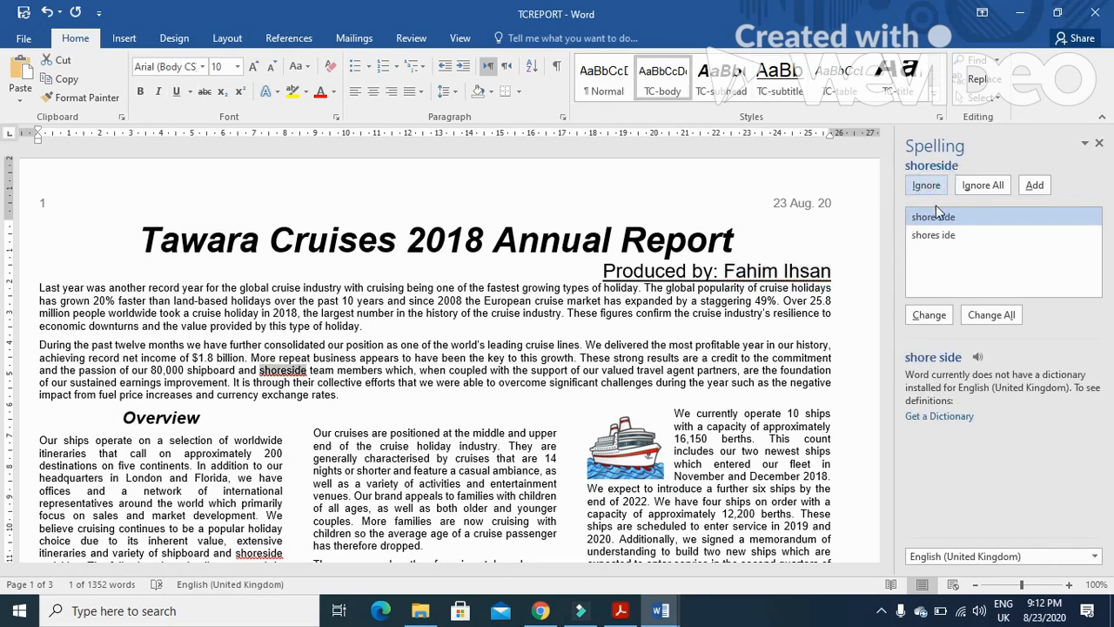
Correct each occurrence of shoreside to shore side and onboard to on-board
left_click(959, 220)
left_click(937, 316)
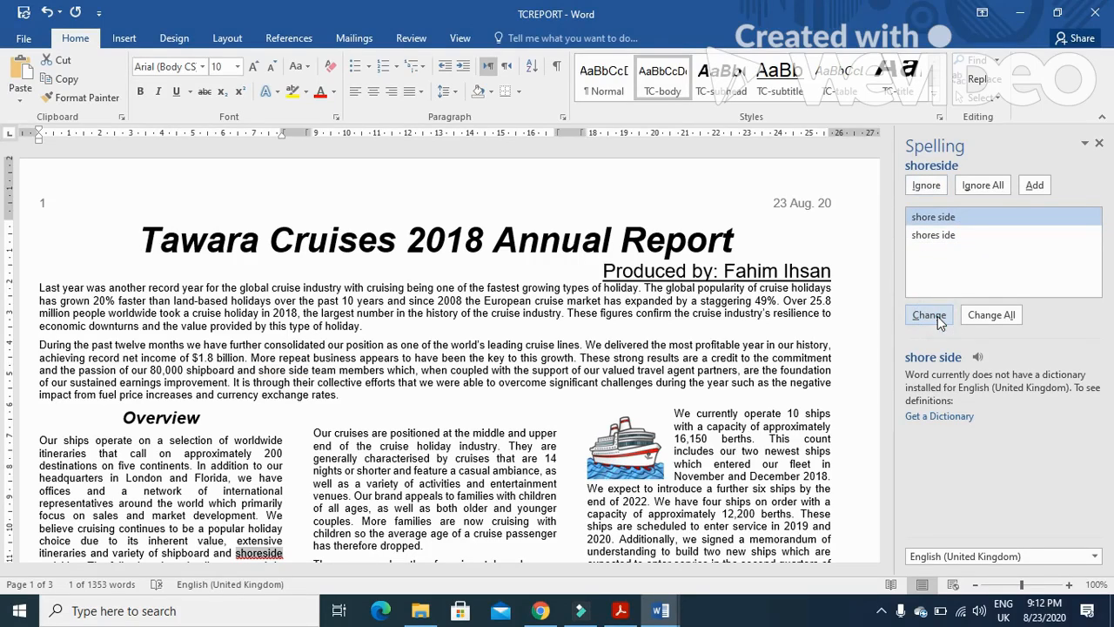
left_click(928, 315)
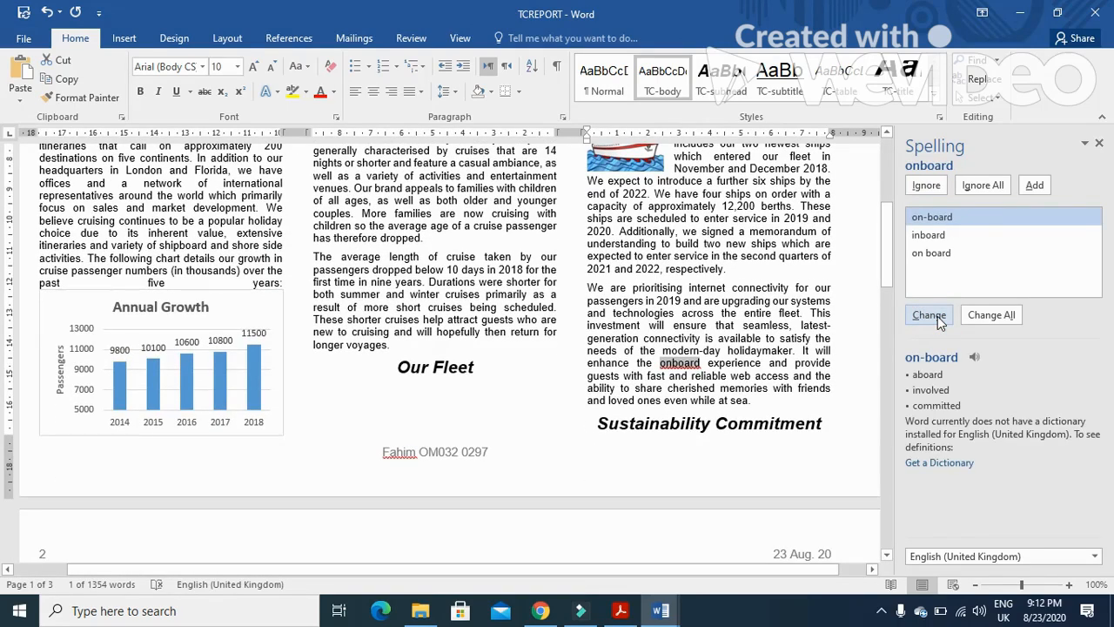
left_click(937, 316)
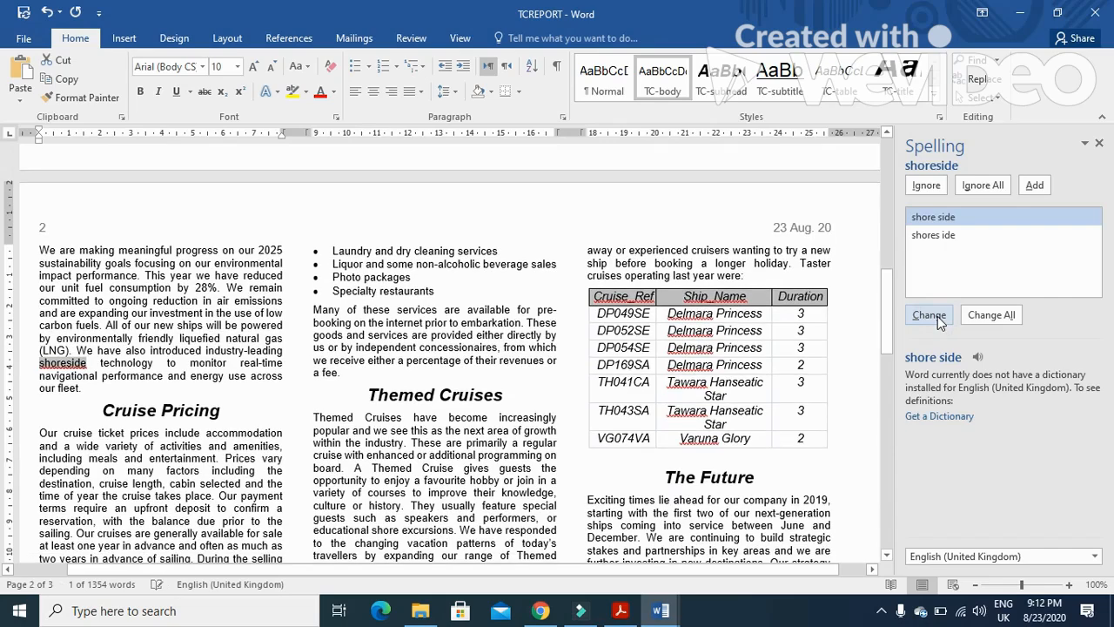
left_click(938, 316)
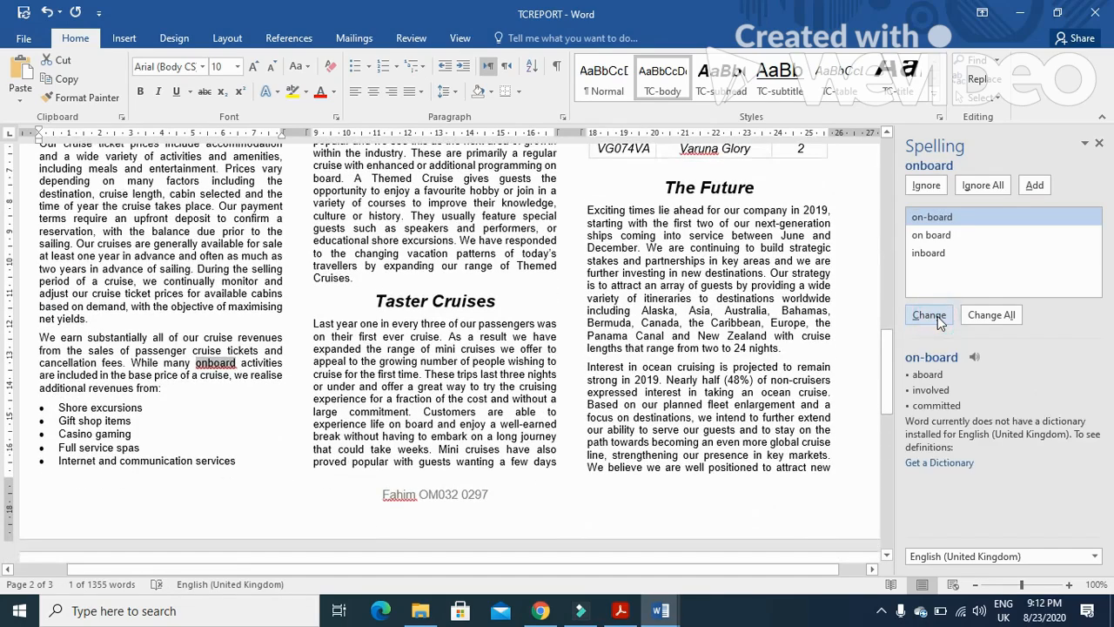
left_click(937, 315)
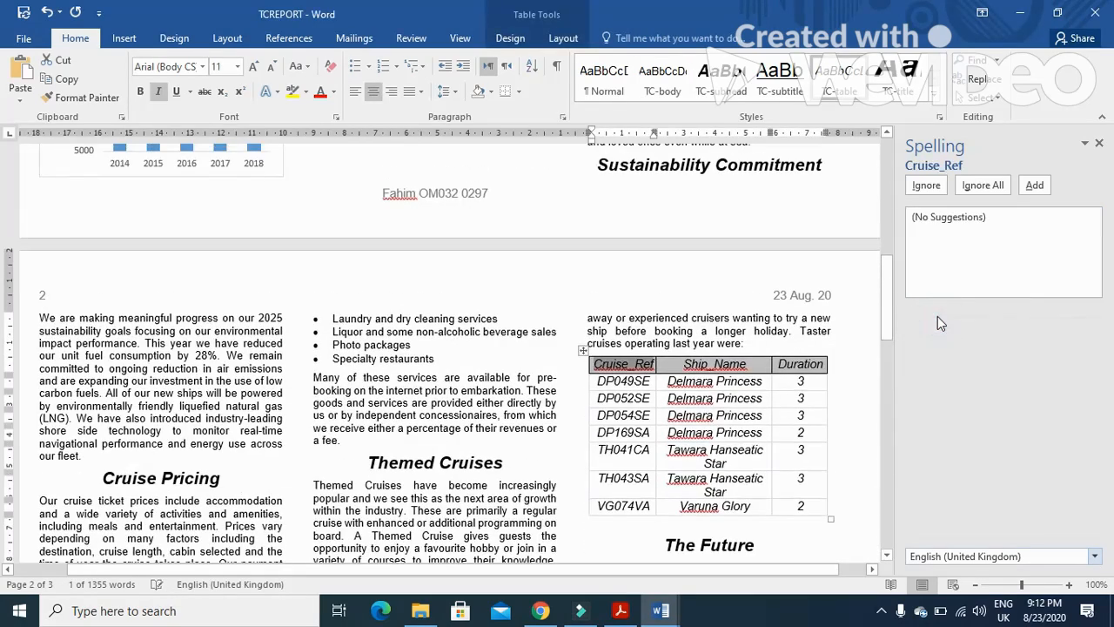
Ignore the table headings, ship names Delmara and Varuna and the footer name, then close the finished spell check
left_click(926, 186)
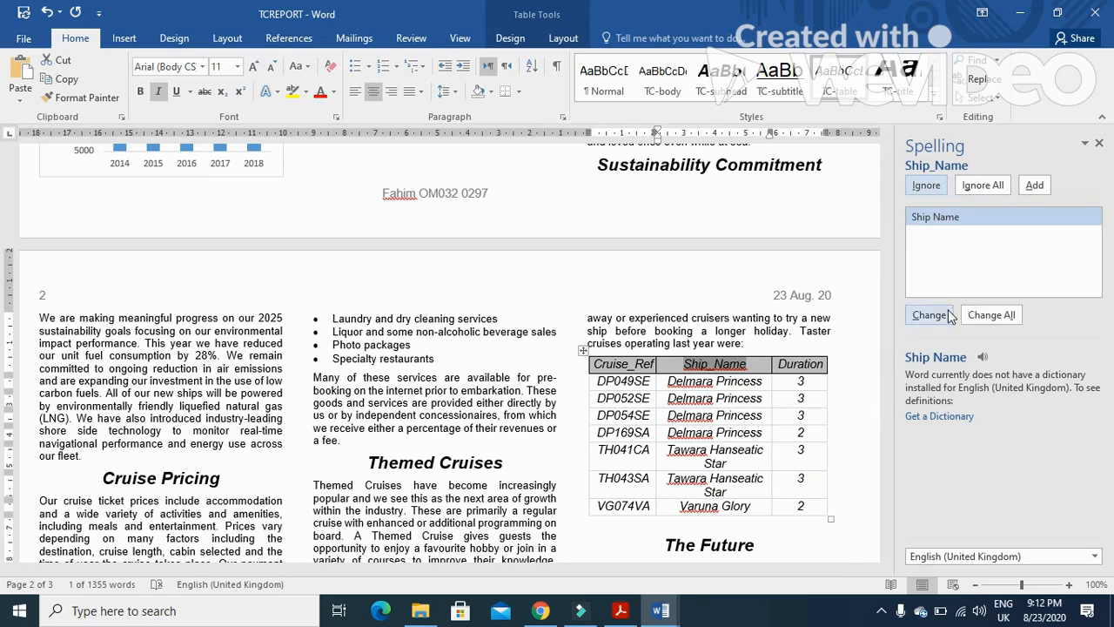
left_click(926, 185)
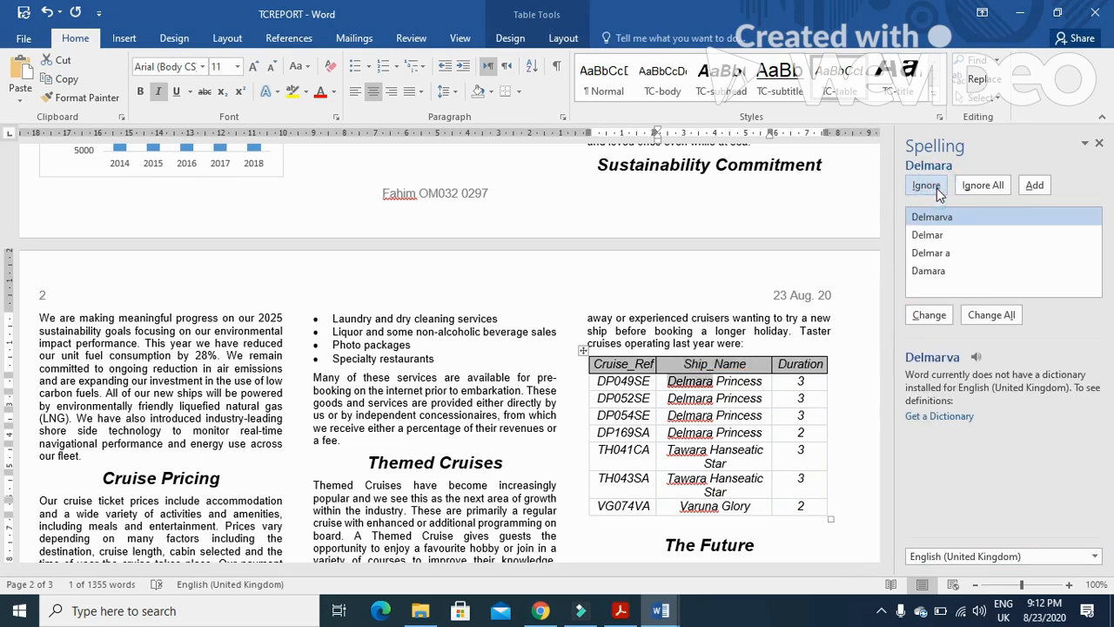
left_click(937, 188)
left_click(936, 188)
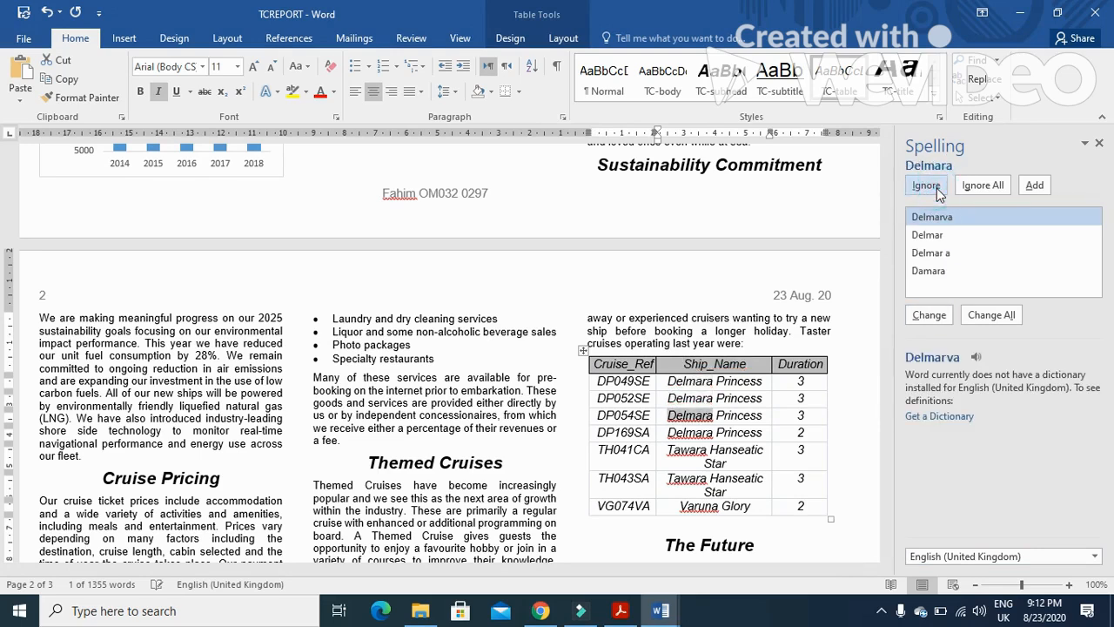
left_click(936, 188)
left_click(936, 188)
left_click(936, 188)
left_click(936, 187)
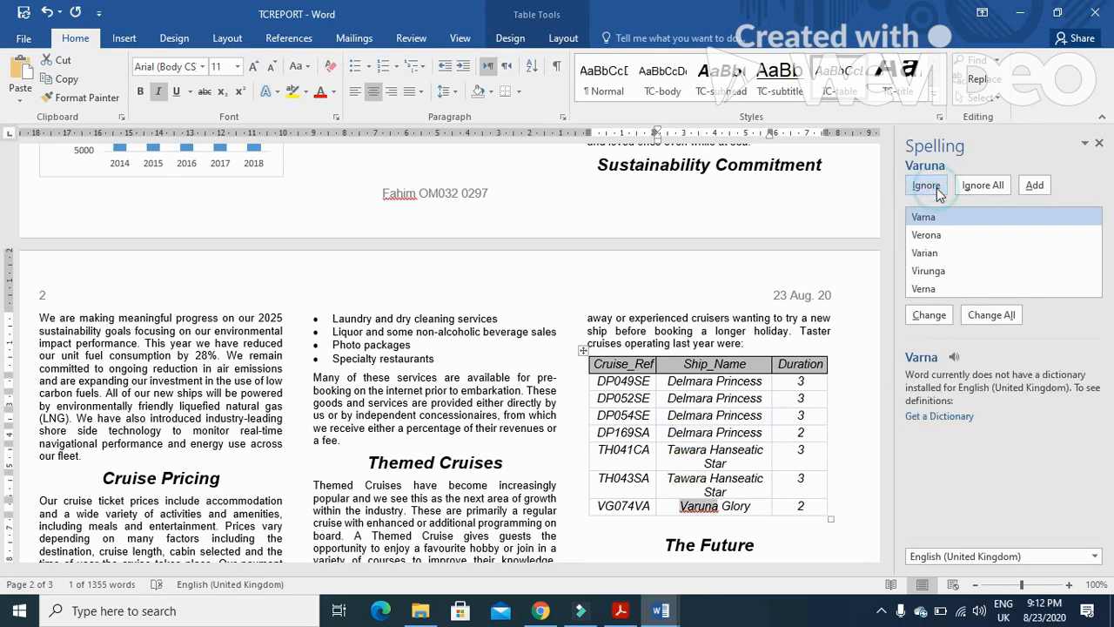
left_click(936, 188)
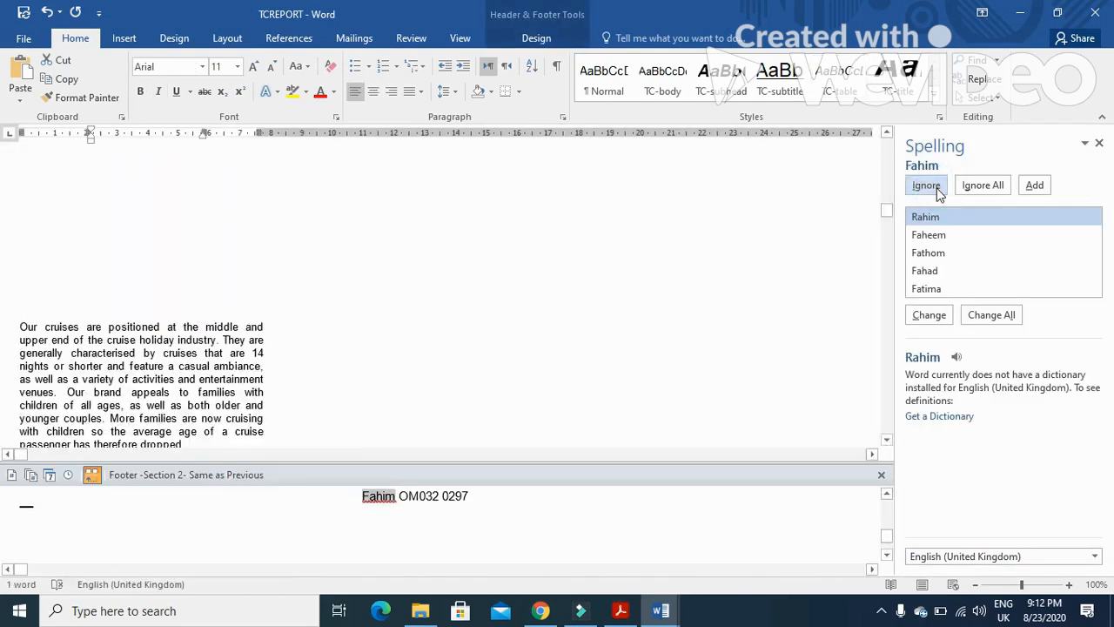
left_click(936, 188)
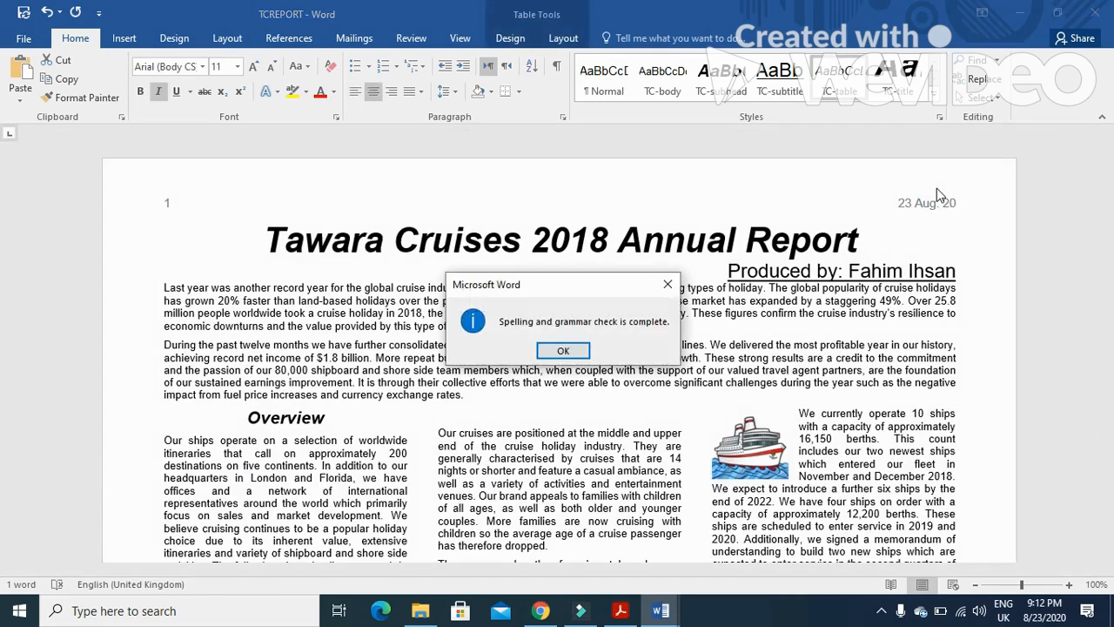
left_click(563, 351)
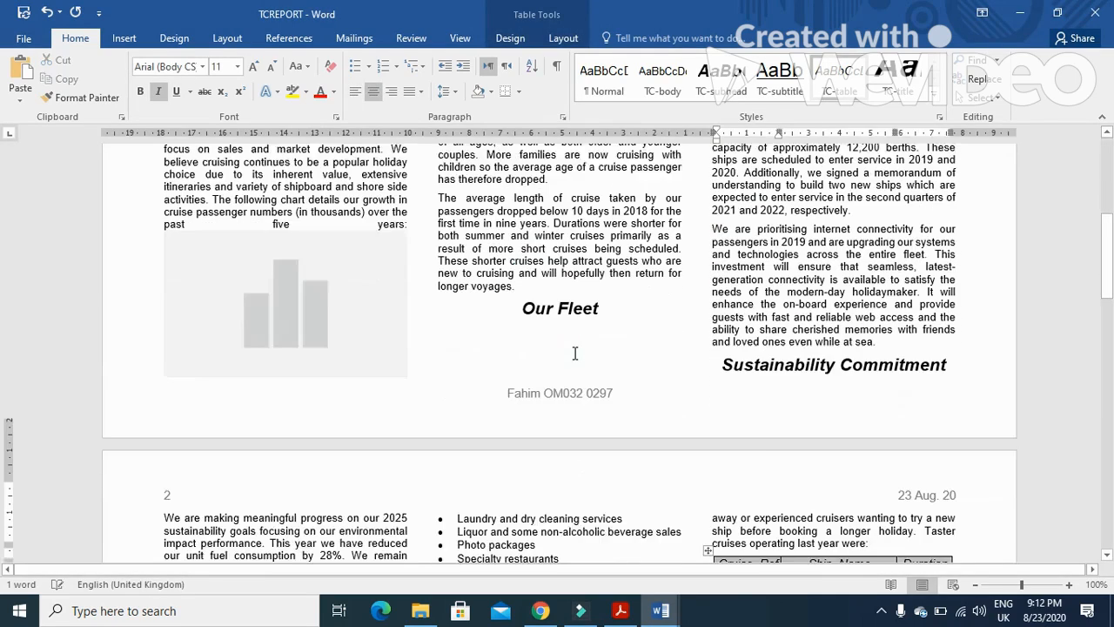
Read and highlight the remaining Step 28 proofreading, saving and header date requirements in the question paper
left_click(621, 610)
scroll(538, 485, "down", 3)
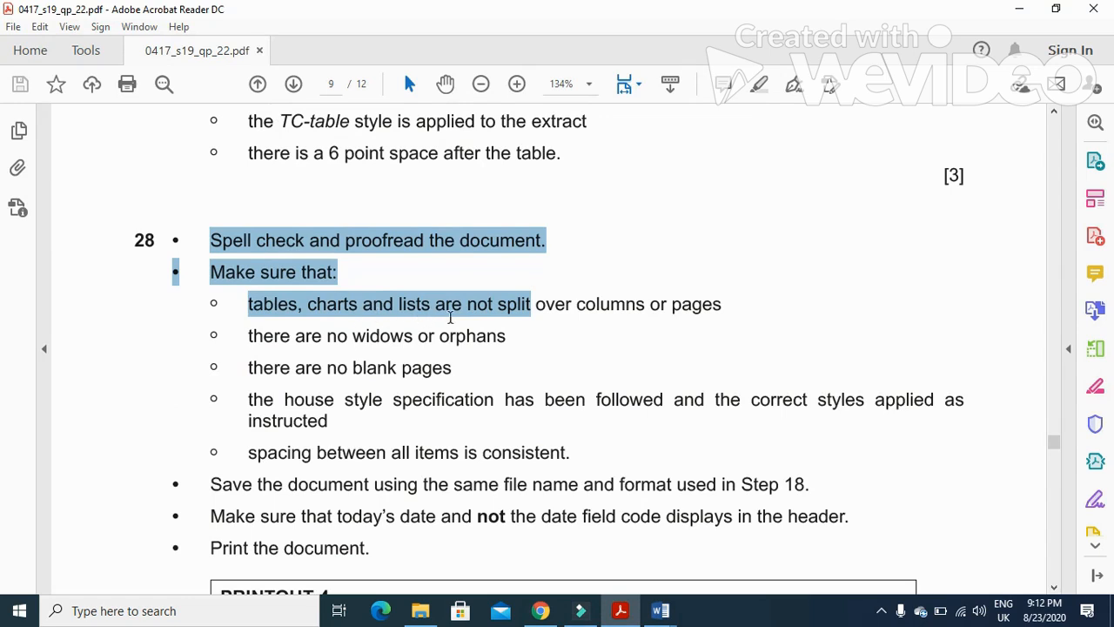
left_click_drag(237, 343, 448, 342)
left_click_drag(249, 368, 460, 370)
left_click_drag(241, 401, 657, 402)
left_click_drag(248, 452, 540, 454)
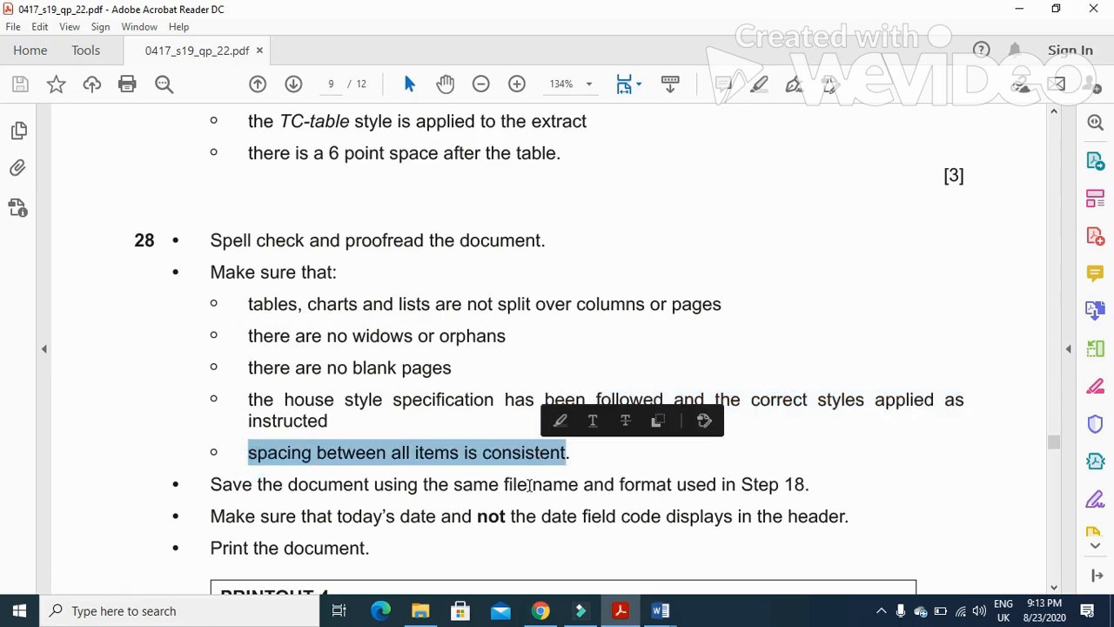
scroll(518, 501, "down", 2)
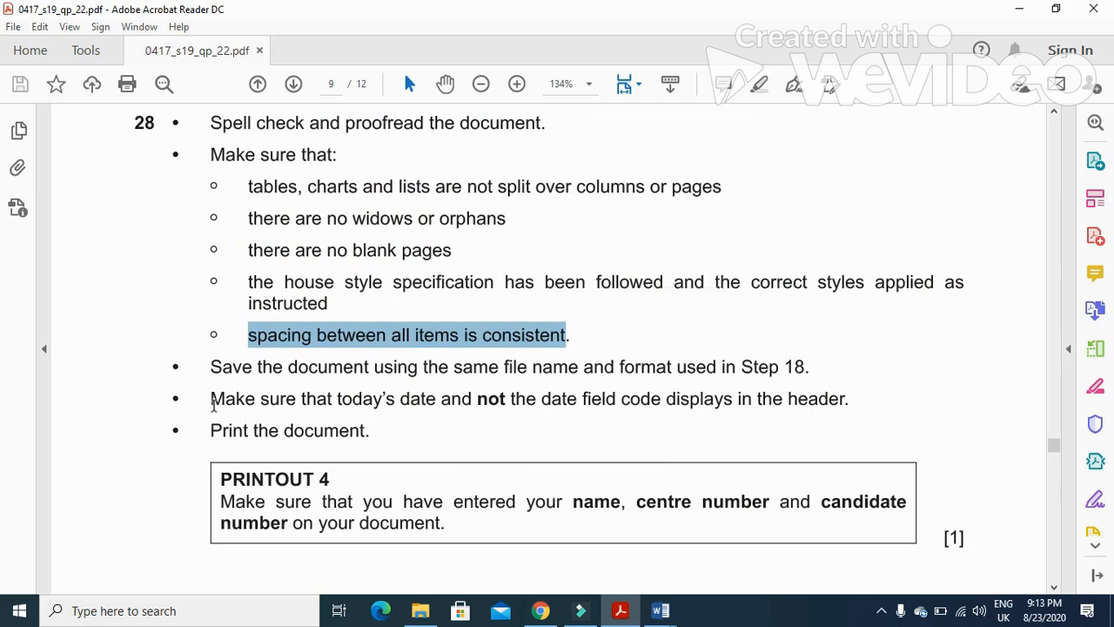
left_click_drag(211, 402, 824, 413)
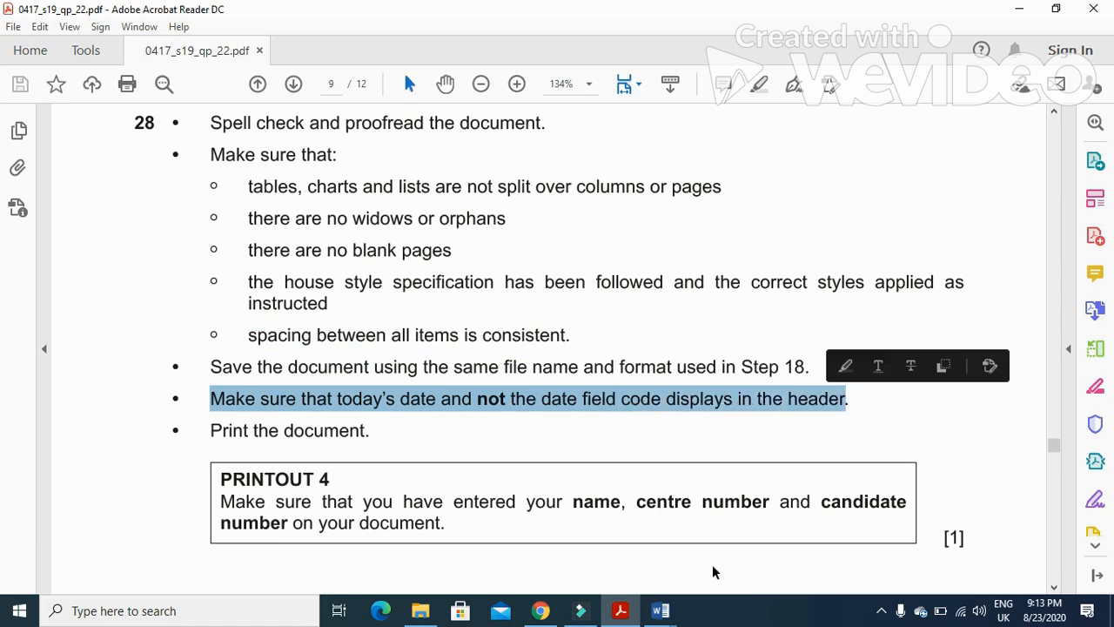
Check the page 2 header date field's code, close the header and footer, and save the document
left_click(621, 609)
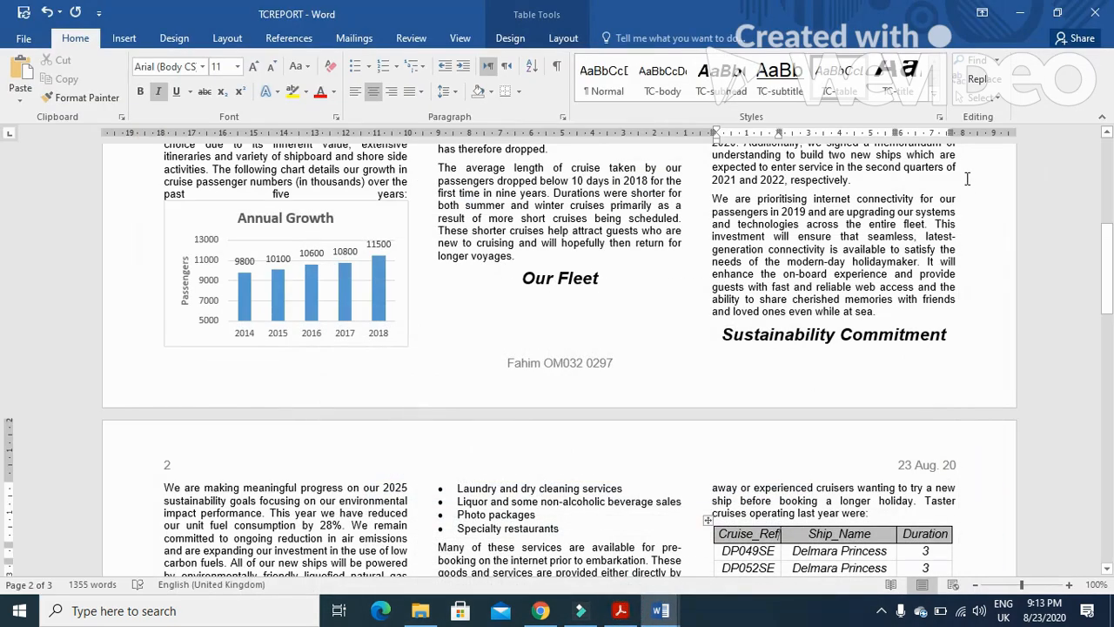
left_click_drag(1111, 246, 1109, 265)
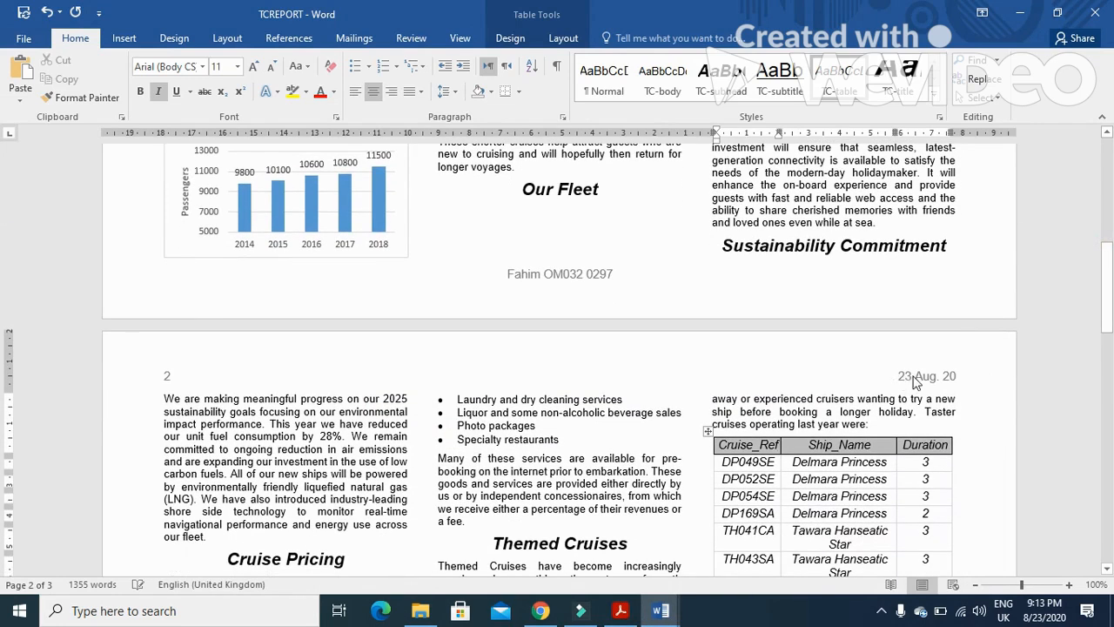
double_click(917, 378)
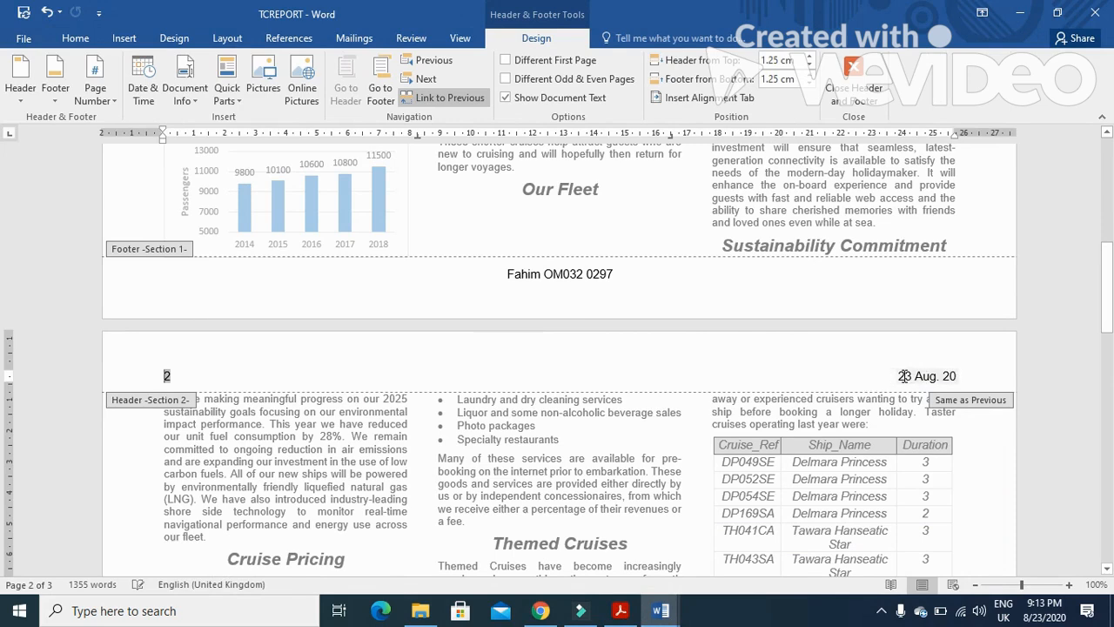
right_click(904, 375)
left_click(958, 509)
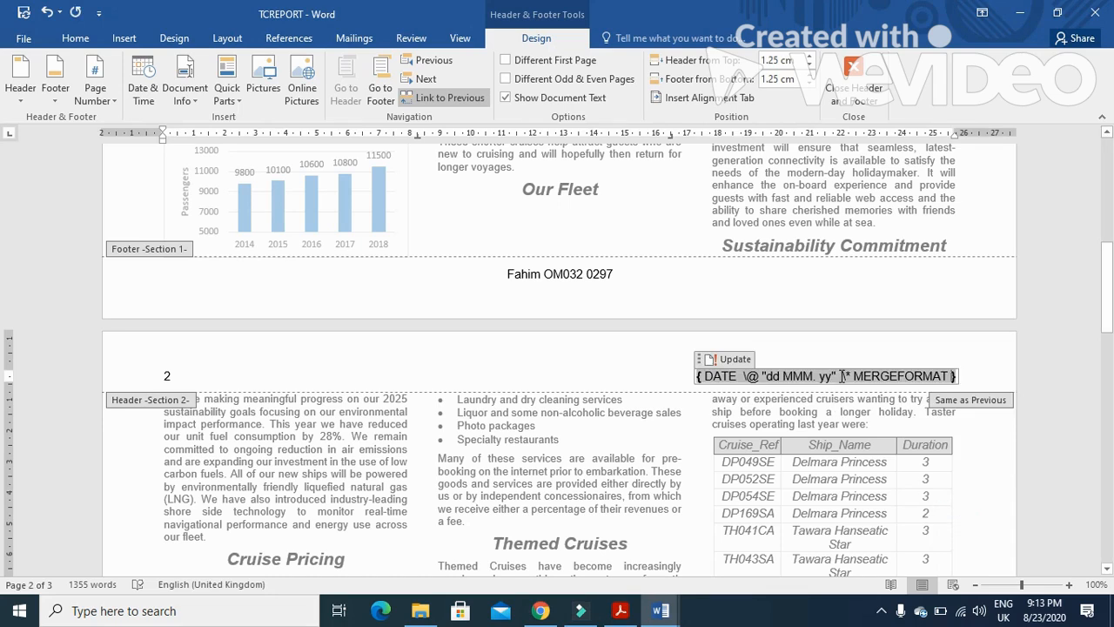
right_click(841, 375)
left_click(910, 512)
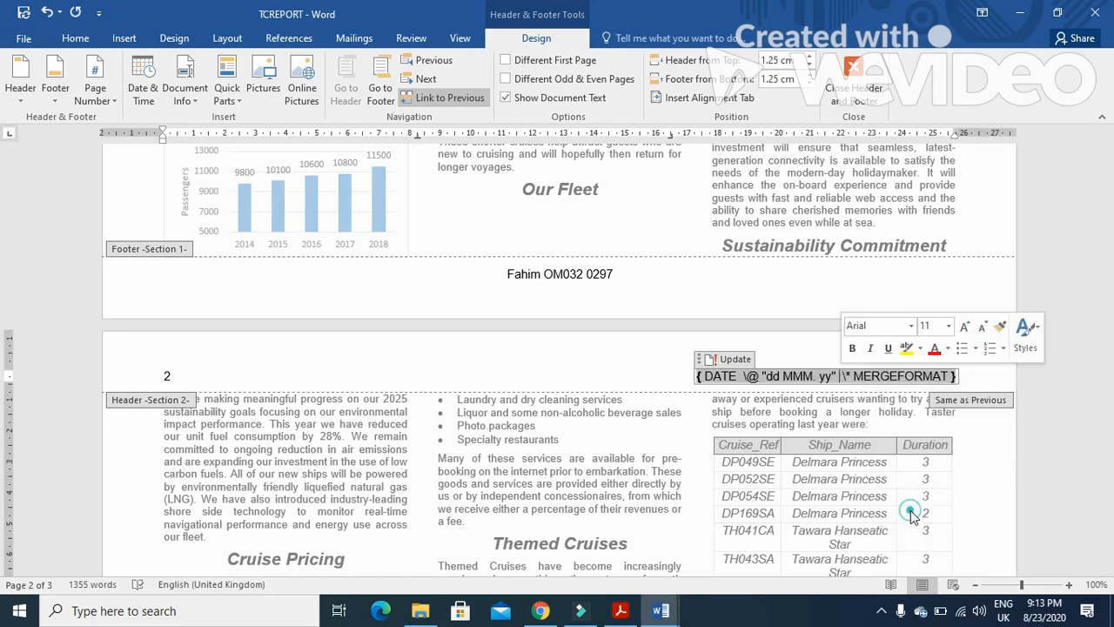
left_click(853, 92)
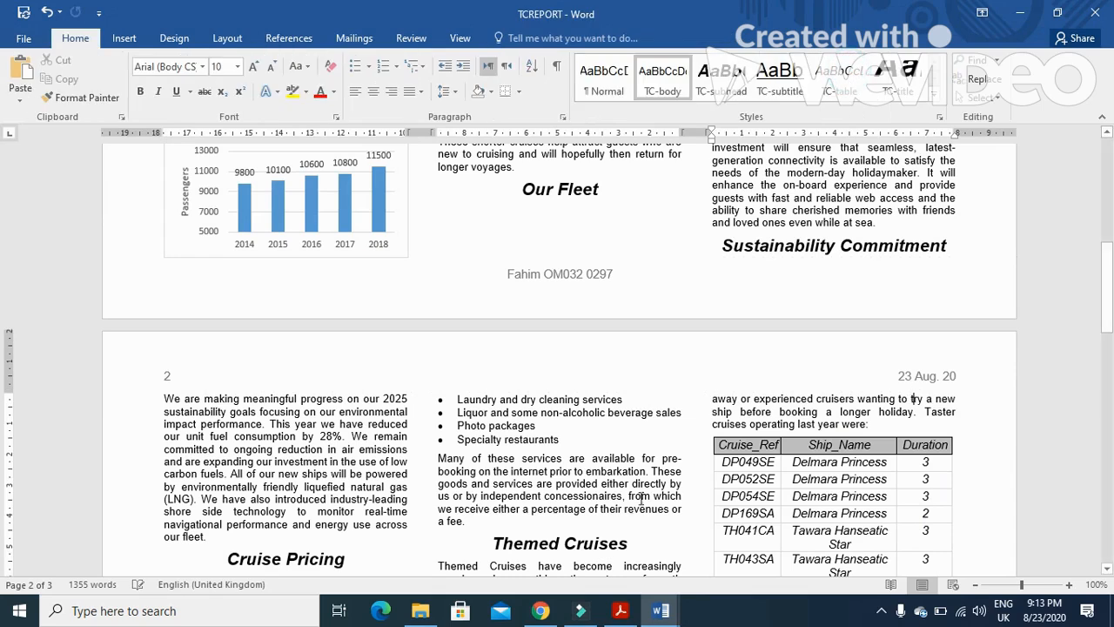
left_click(23, 13)
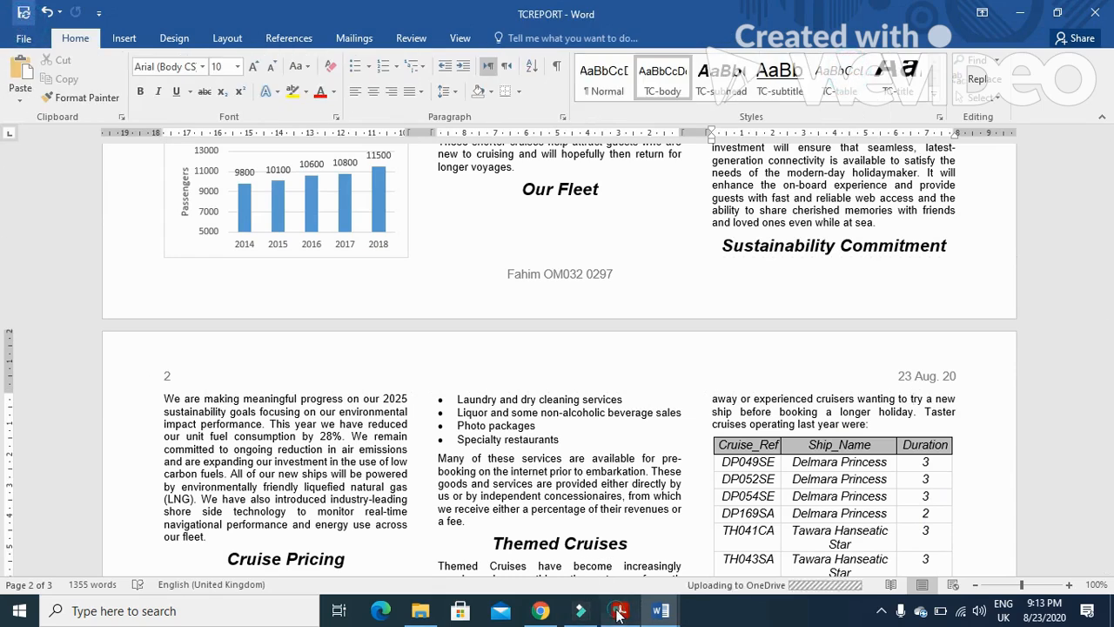
Read and highlight the Step 29 evidence questions in the question paper
left_click(617, 610)
scroll(461, 461, "down", 3)
scroll(460, 461, "down", 2)
left_click_drag(204, 253, 270, 258)
mouse_move(356, 259)
left_mouse_down()
mouse_move(785, 273)
mouse_move(908, 261)
left_mouse_up()
left_click_drag(249, 296, 480, 305)
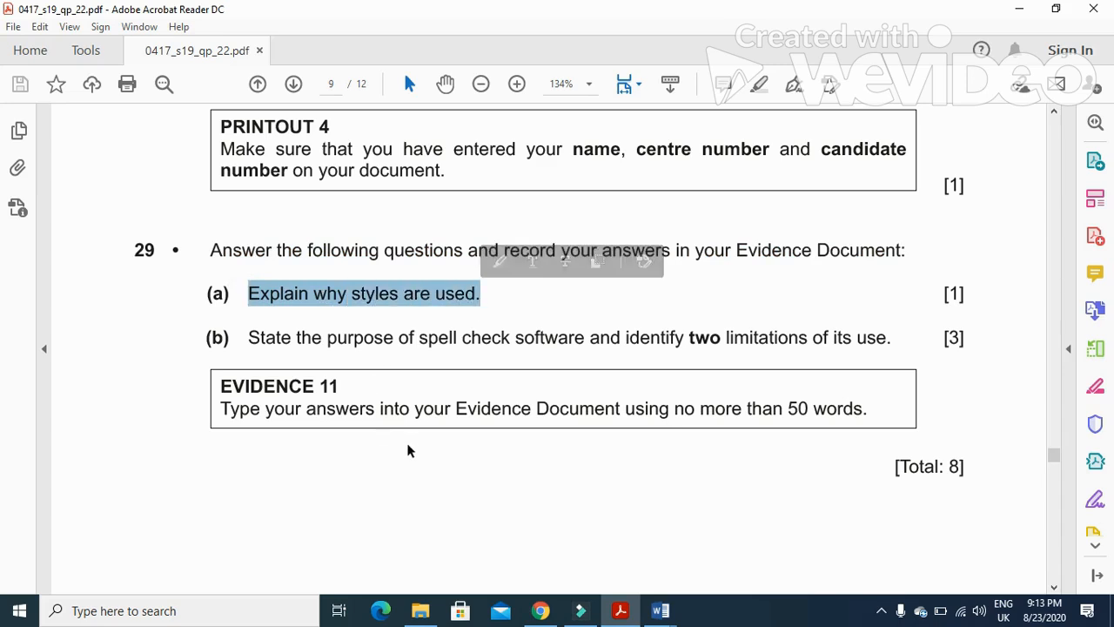
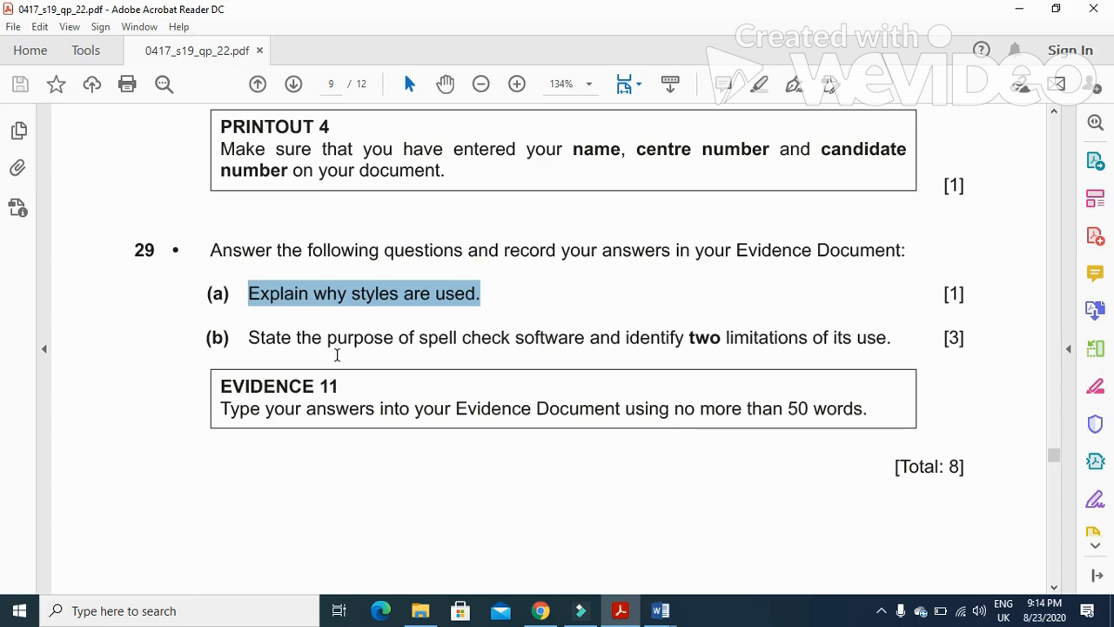
Open the J229EVIDENCE0297 document and enter 'Consistent format/layout' as the first answer beside Step 29 (a)
left_click(420, 610)
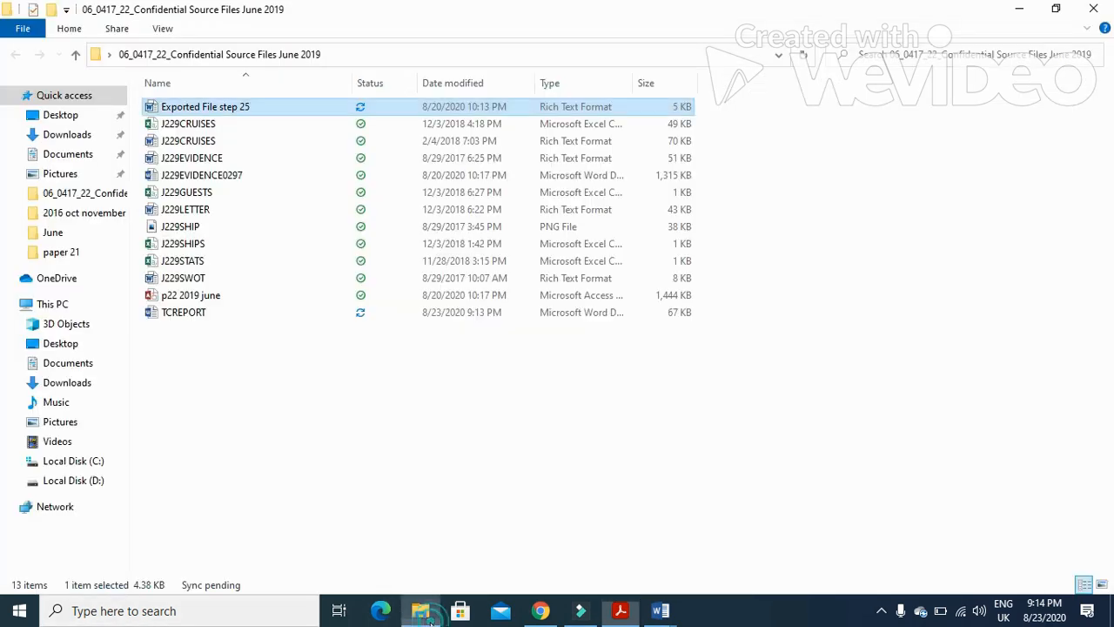
double_click(236, 175)
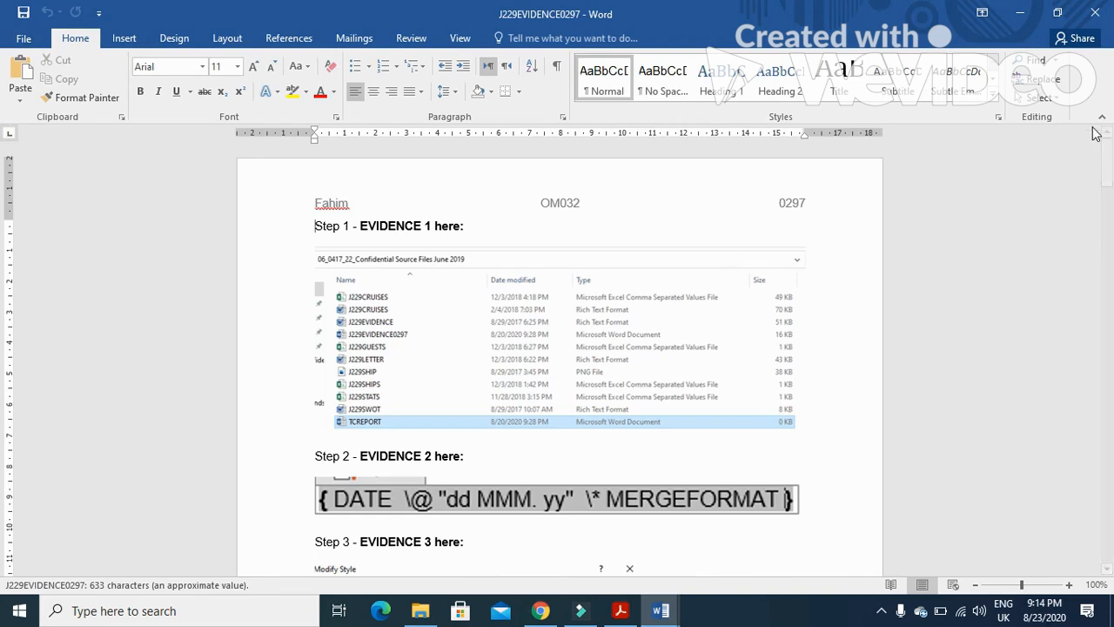
scroll(5, 392, "down", 20)
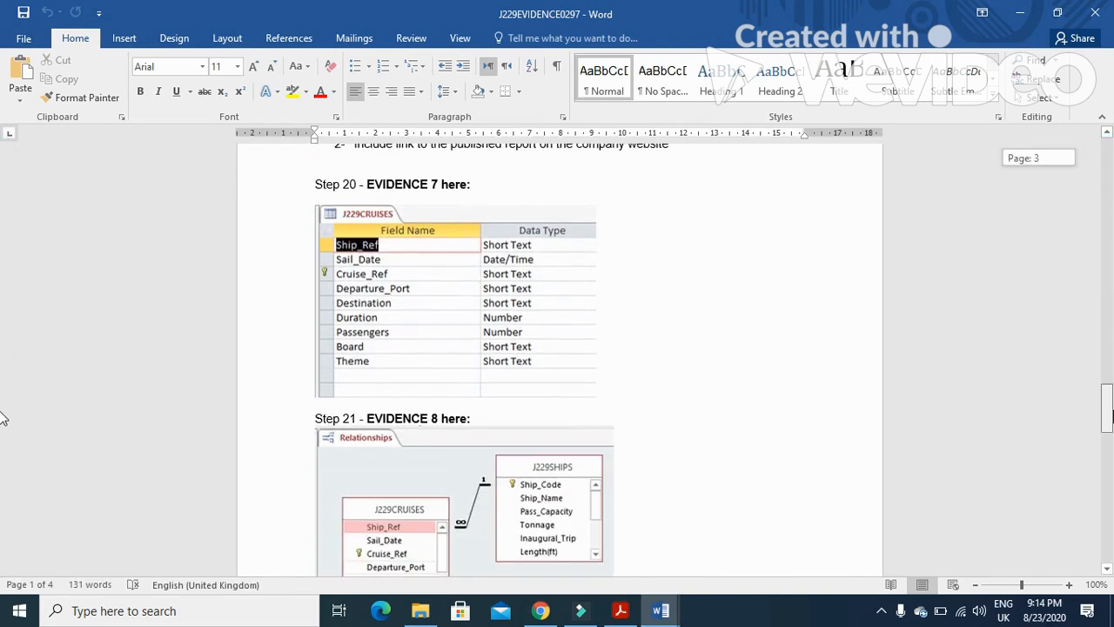
scroll(4, 450, "down", 12)
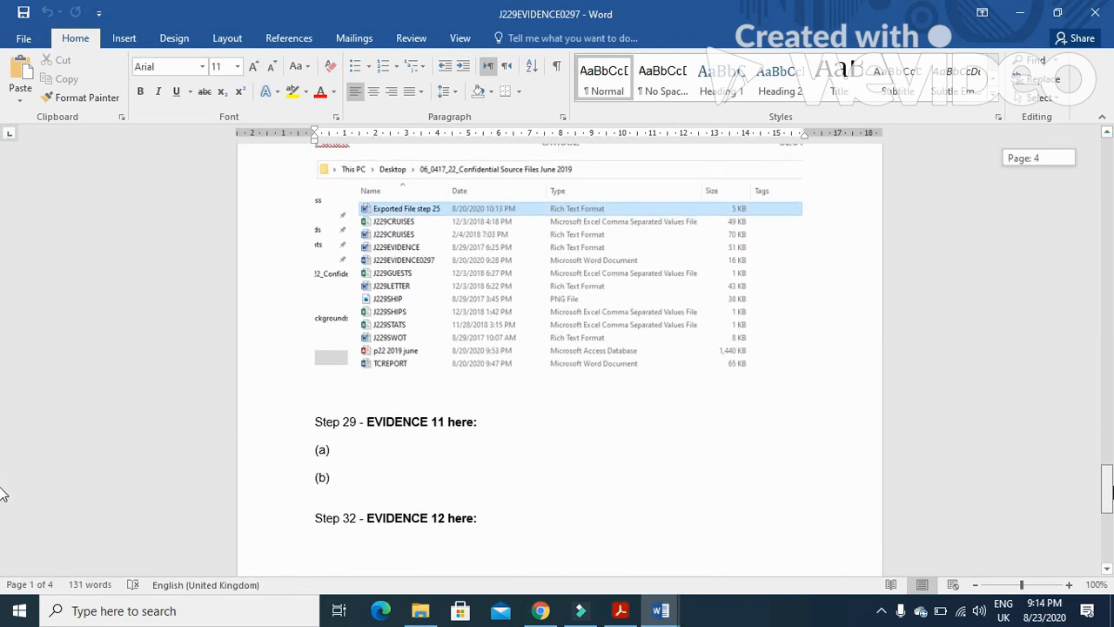
left_click(355, 411)
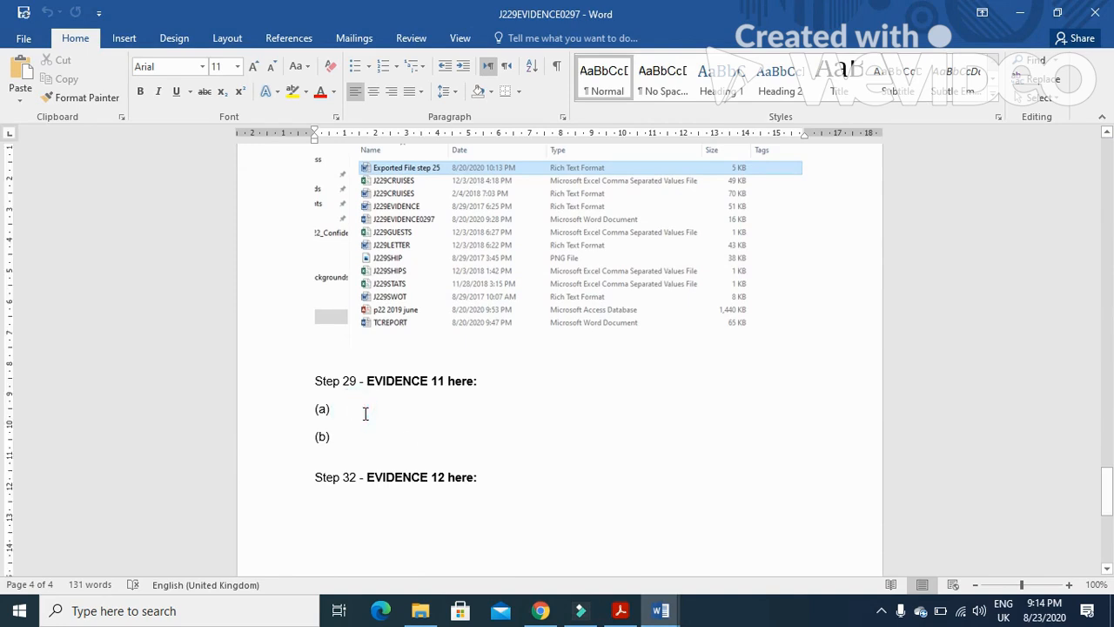
key("Tab")
type("Consisten")
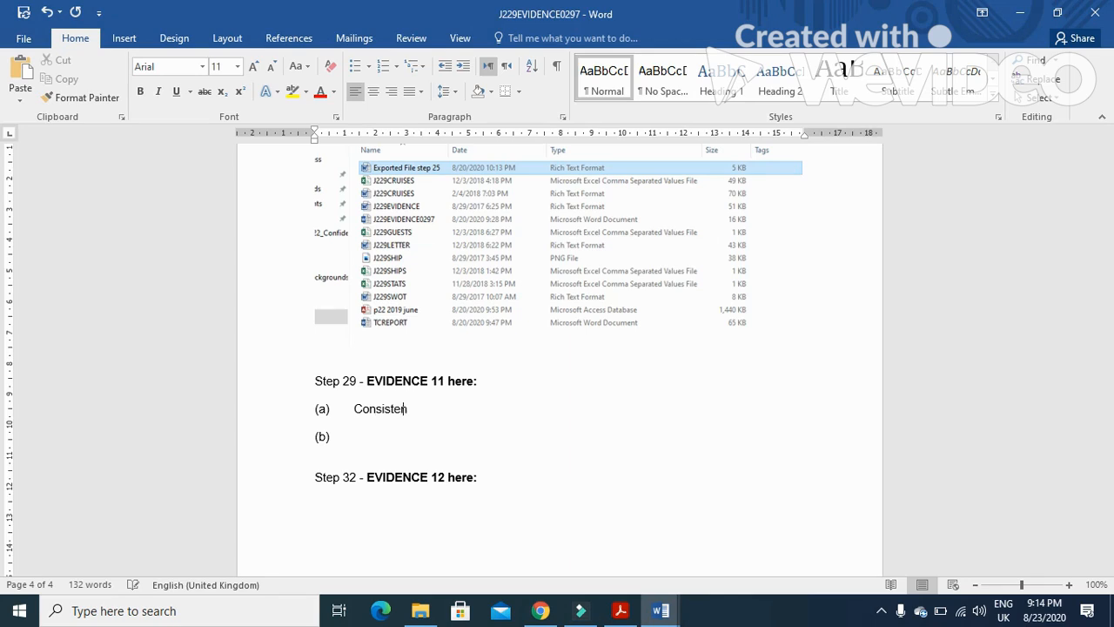
type(" for")
type("mat")
type(" la")
type("ye")
key("BackSpace")
key("BackSpace")
key("BackSpace")
key("BackSpace")
key("BackSpace")
type(".layout")
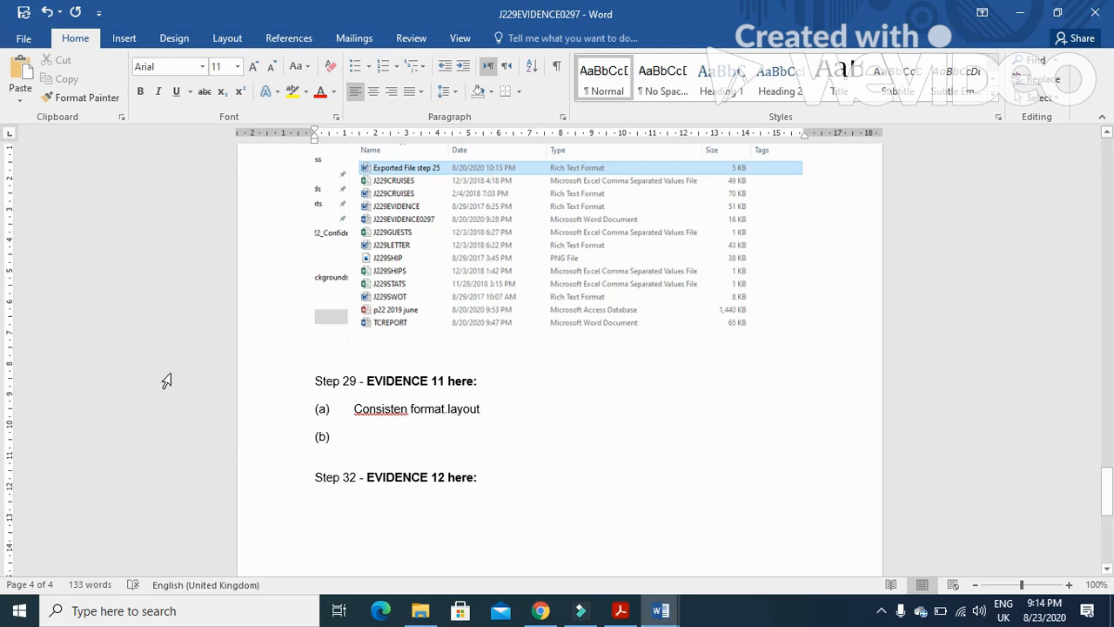
left_click(407, 409)
type("t")
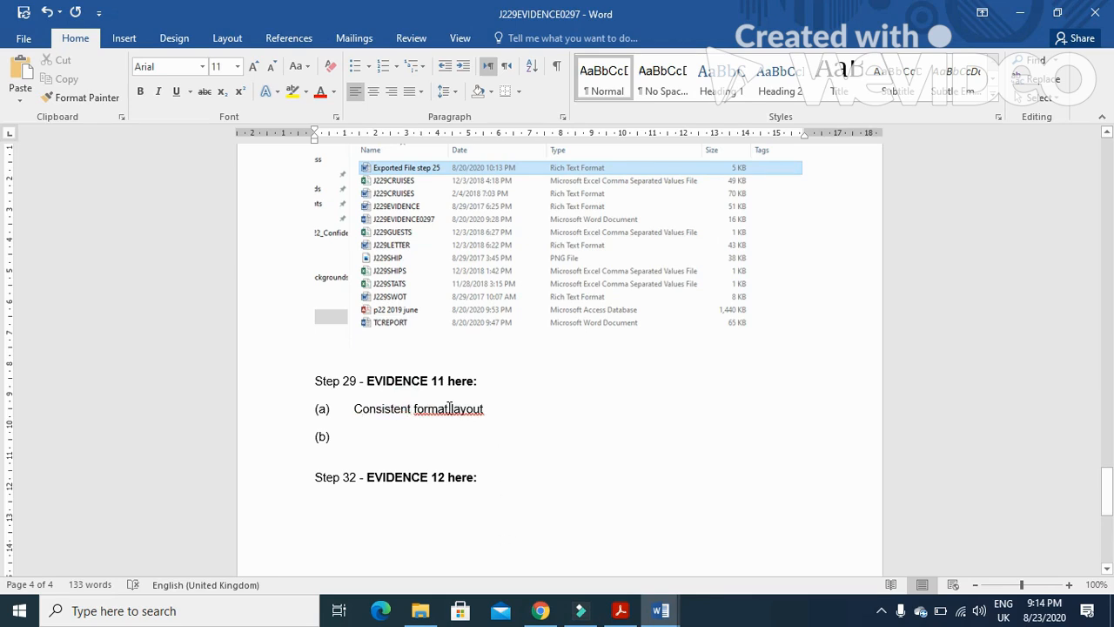
right_click(449, 409)
left_click(525, 386)
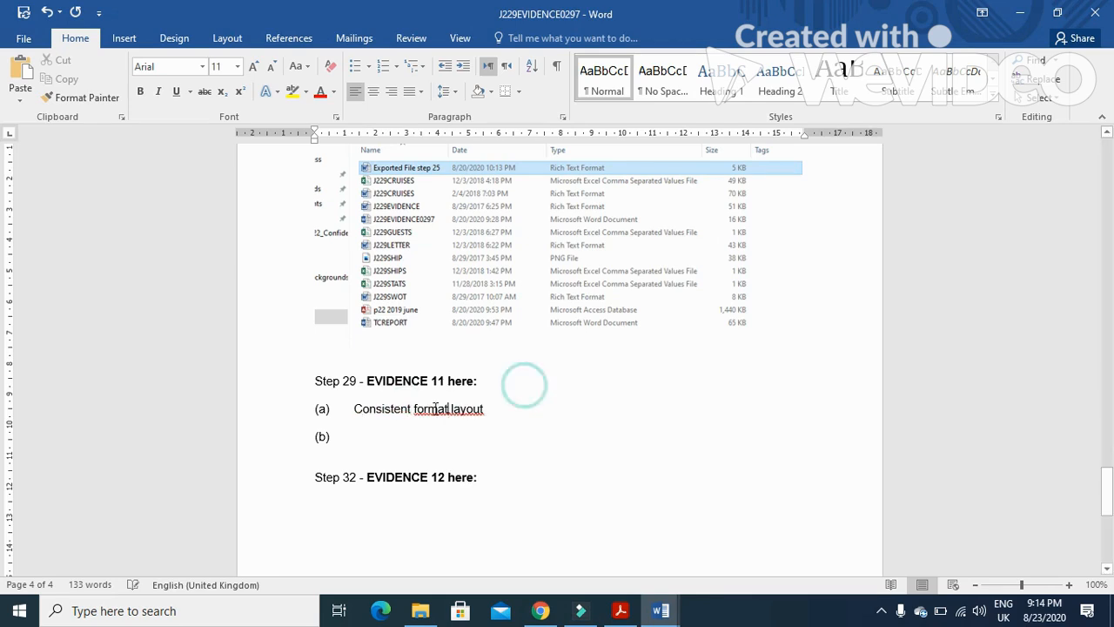
left_click(449, 410)
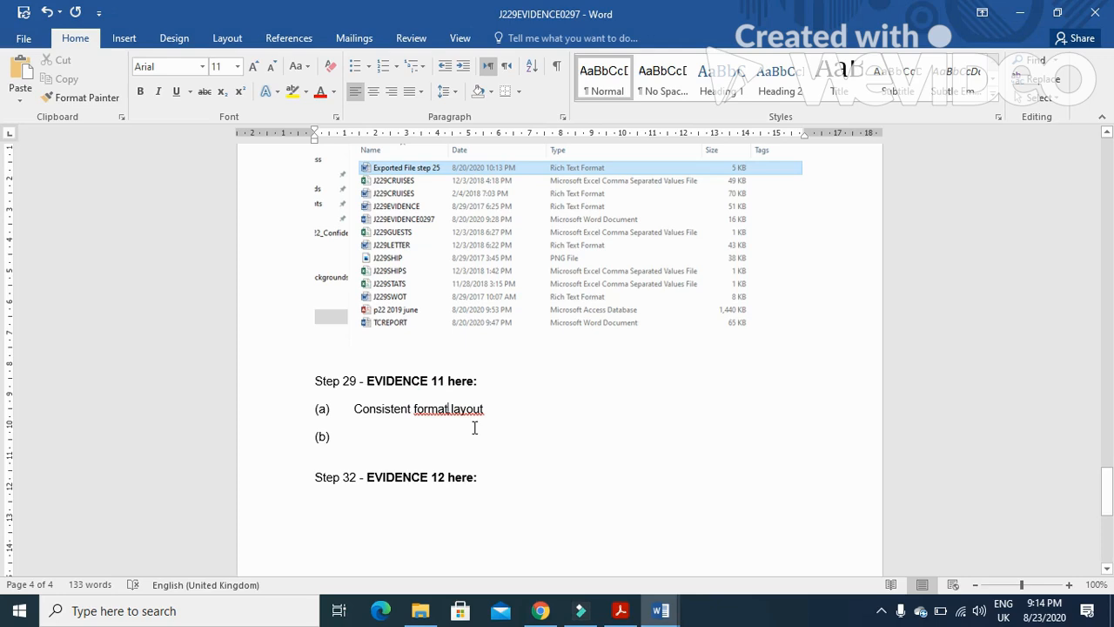
key("BackSpace")
type("/")
left_click(498, 410)
key("Return")
key("BackSpace")
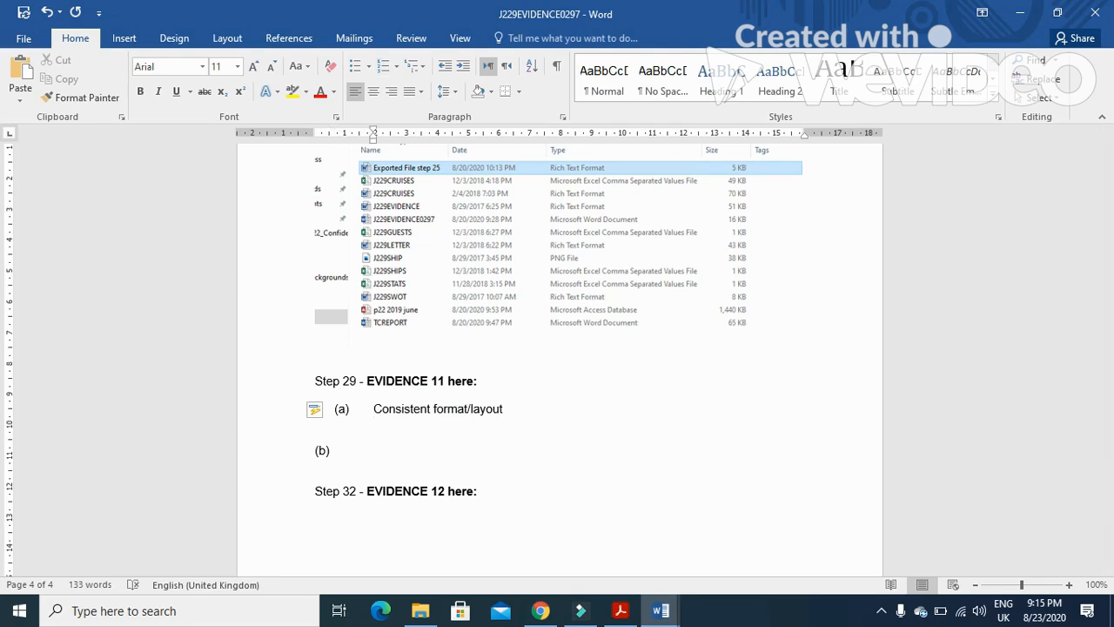
Add the line 'To give a corporate image/brand recognition' to answer (a)
type("To give a corporate ")
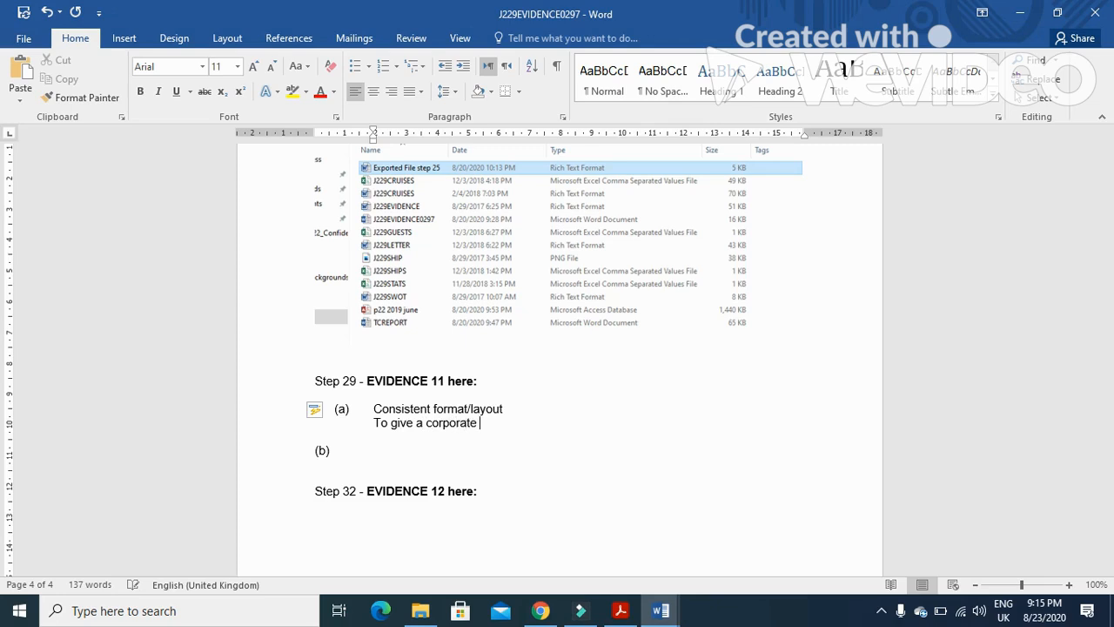
type("image/brand recog")
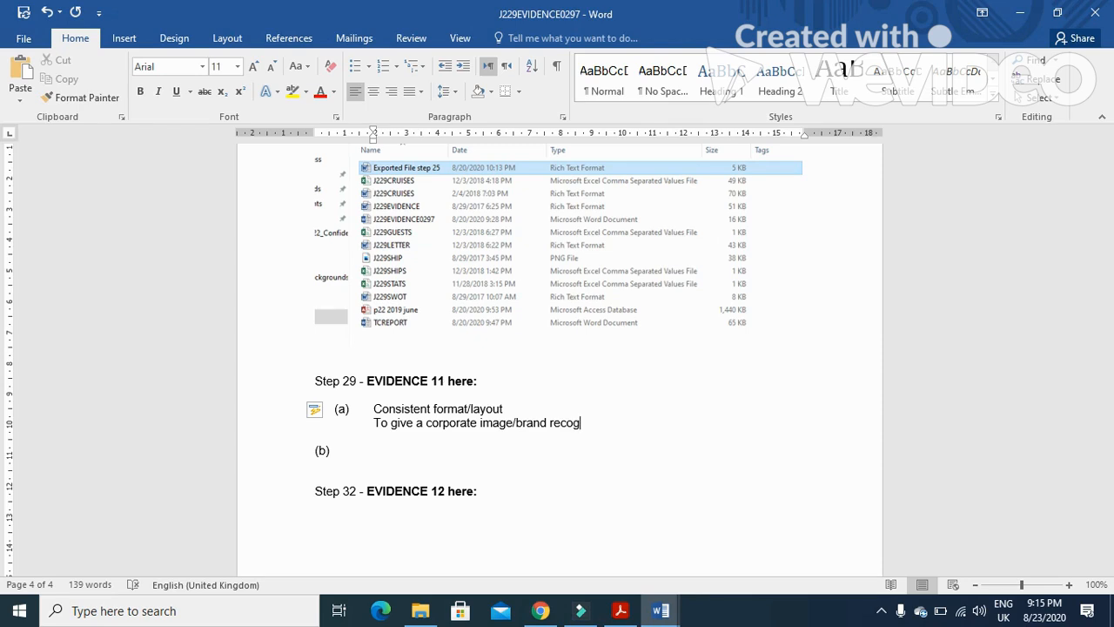
type("nition")
key("Return")
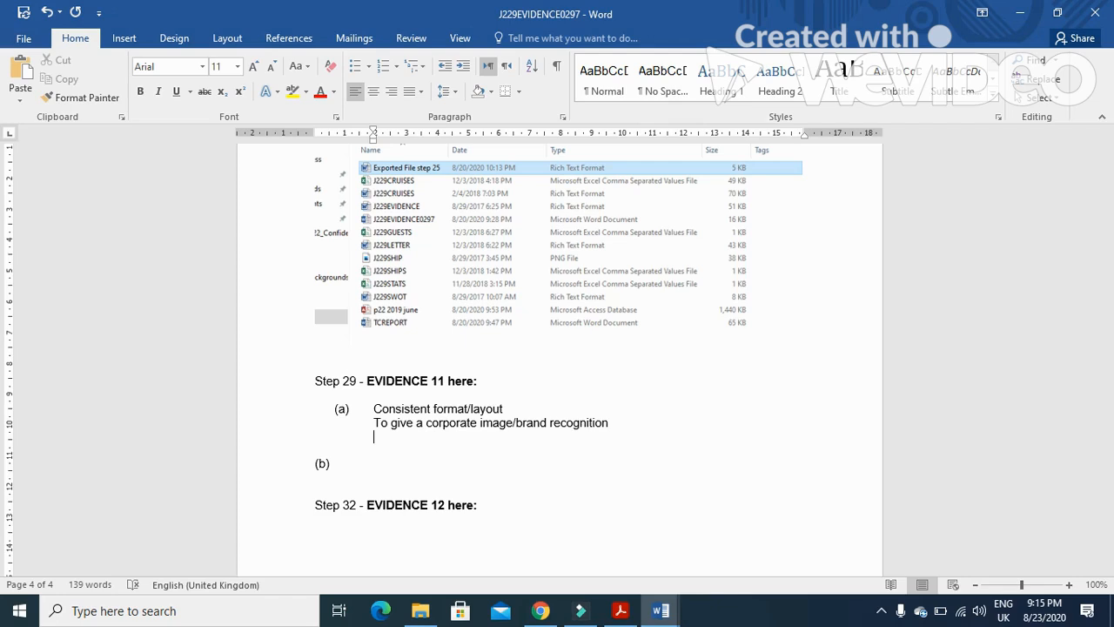
Add 'Saves times editing/formatting' as the third line of answer (a), followed by a blank line
type("Save")
key("BackSpace")
type("s")
key("BackSpace")
type("es times ed")
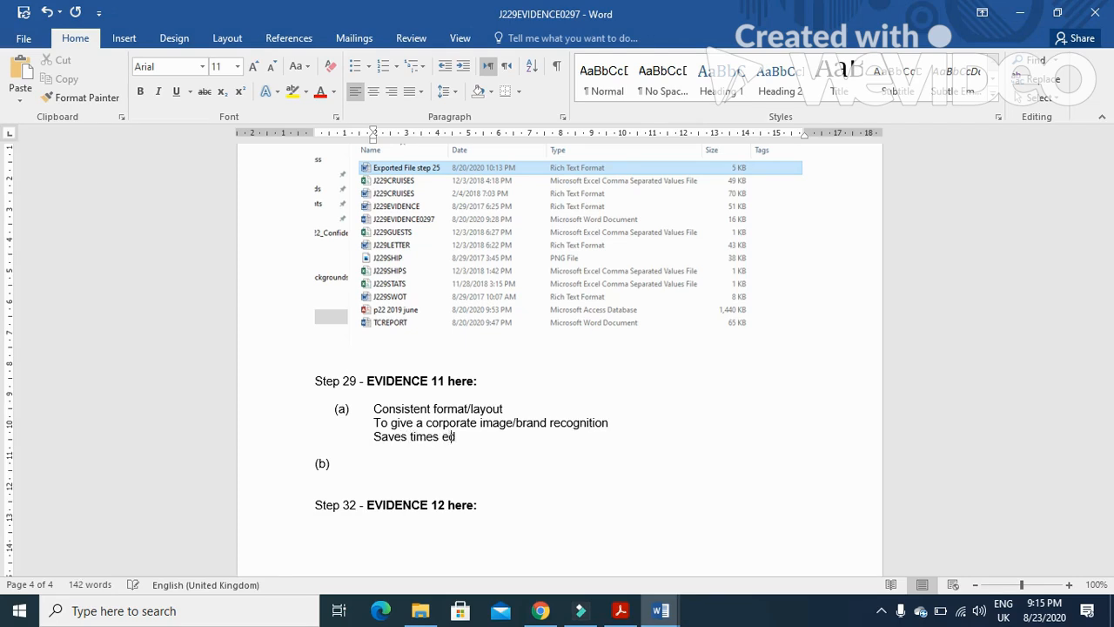
type("iting/formattin")
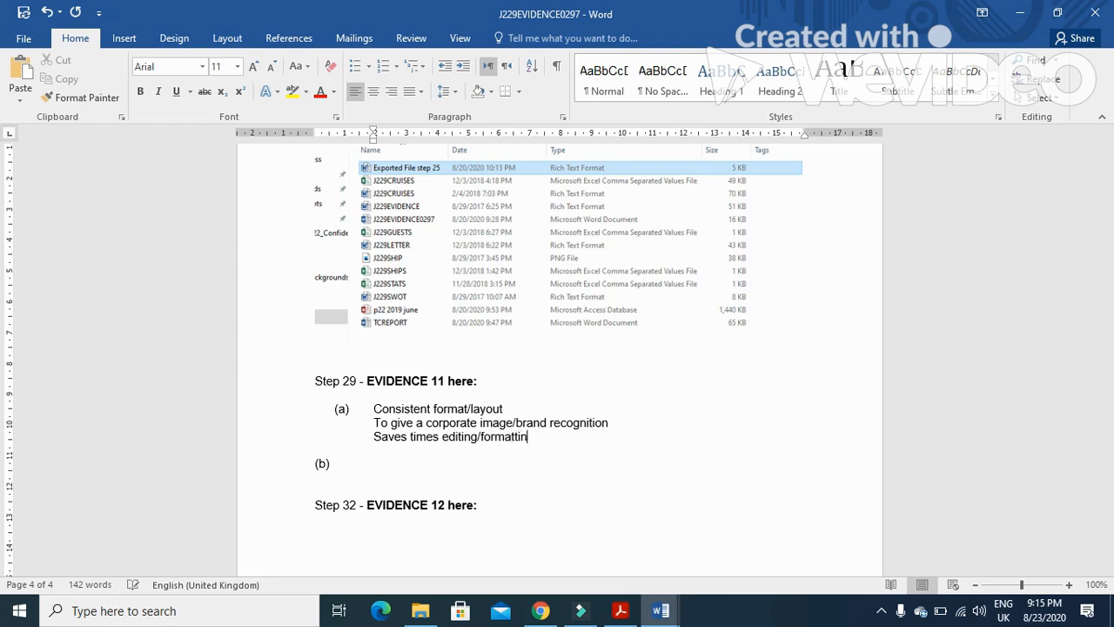
type("g")
key("Return")
key("Return")
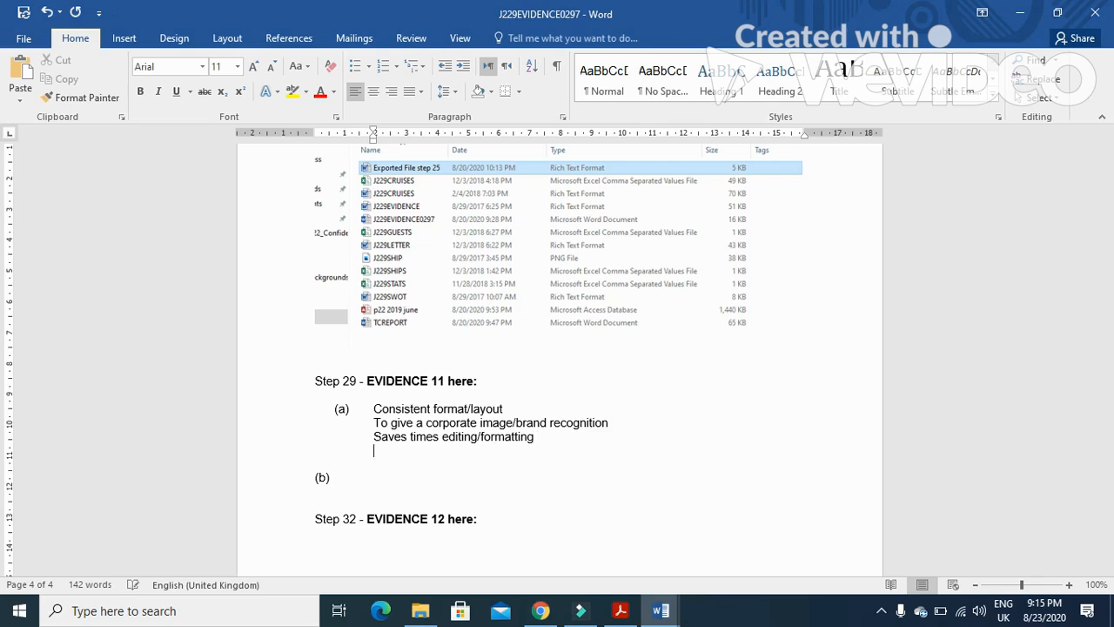
Type 'Purpose: to identify potential data entry errors' as the spell check purpose answer
type("Pur")
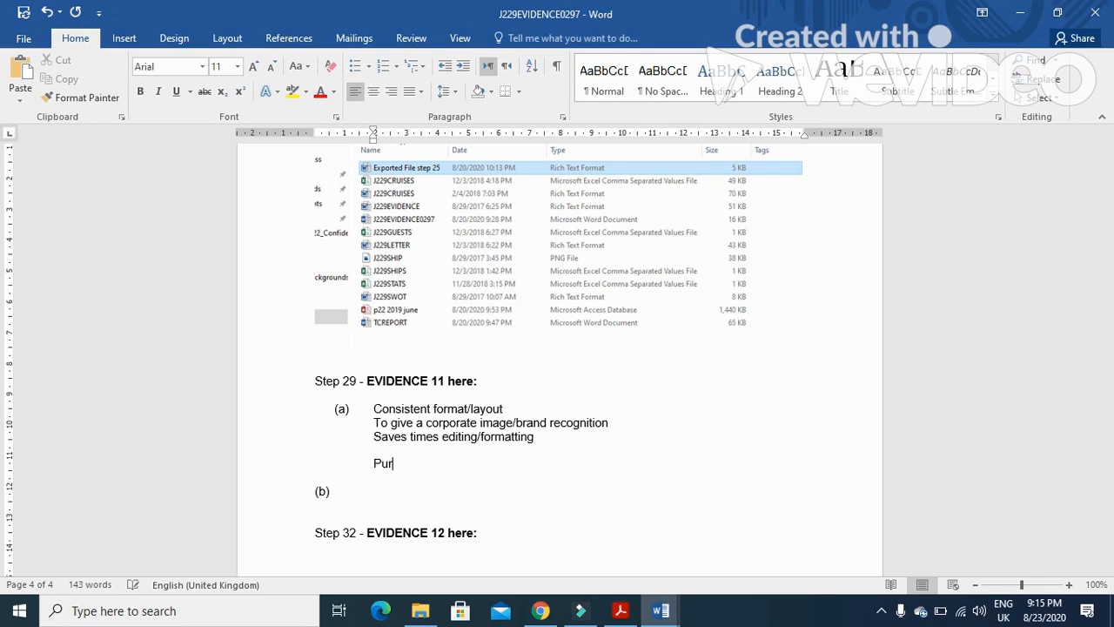
type("pose: to identify p")
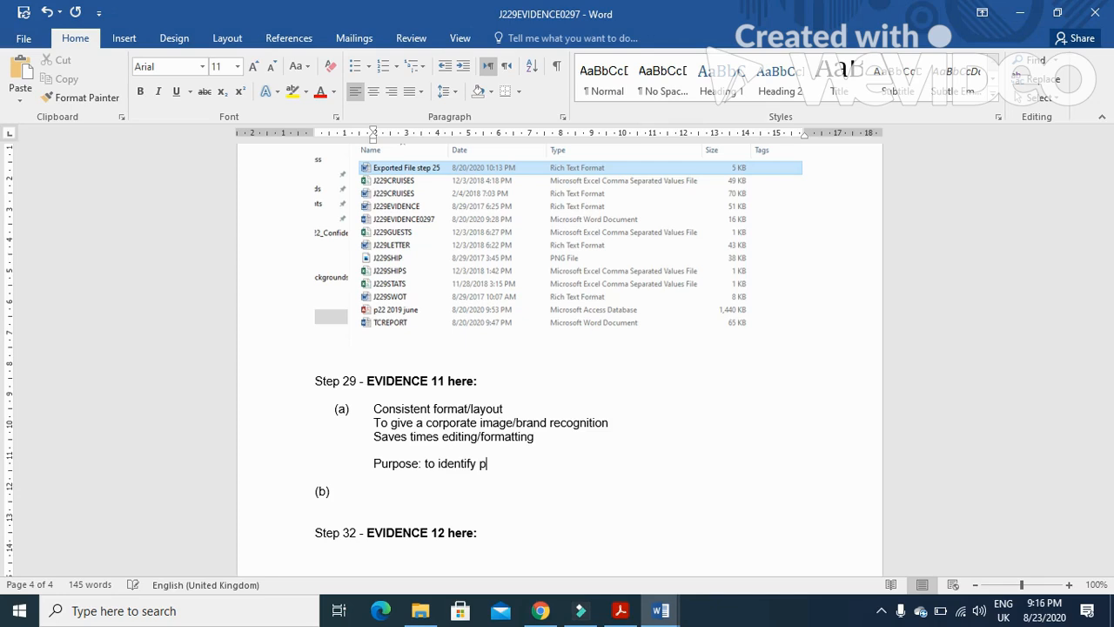
type("otential data entry errors")
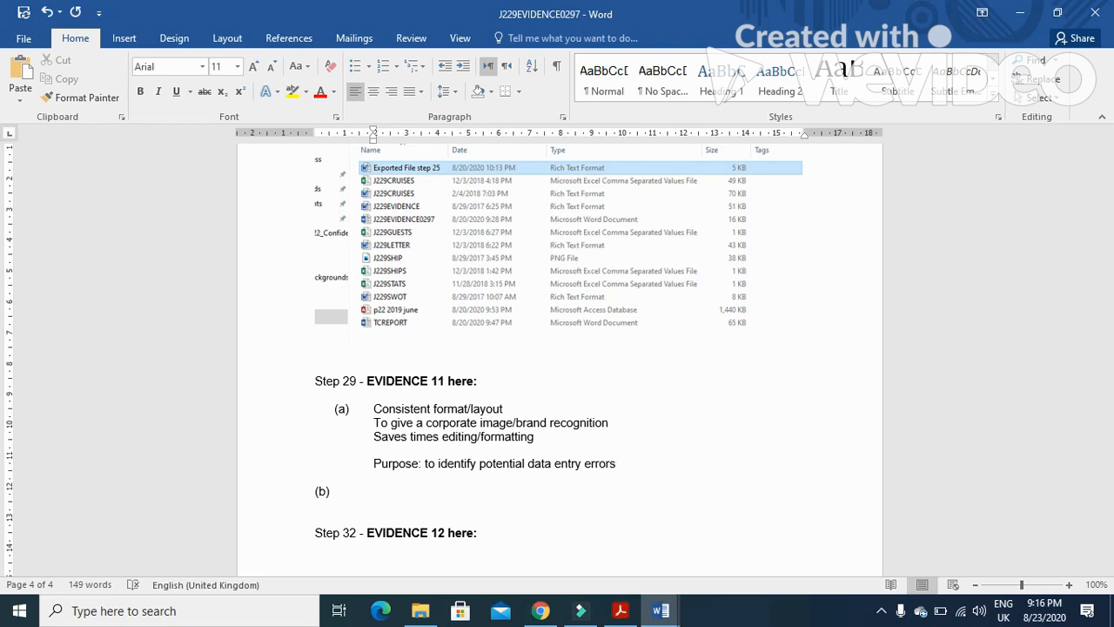
type("to a")
key("BackSpace")
key("BackSpace")
key("BackSpace")
key("BackSpace")
key("Return")
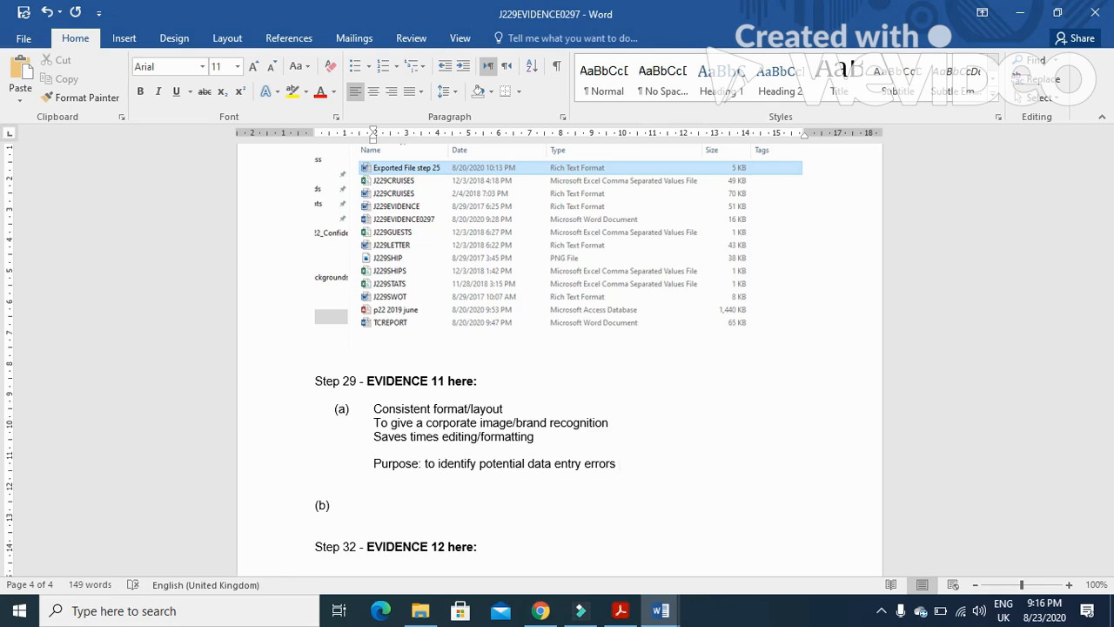
Add the indented line 'To assist user to reduce errors' under the purpose answer
key("Tab")
key("Tab")
type("To assist user to red")
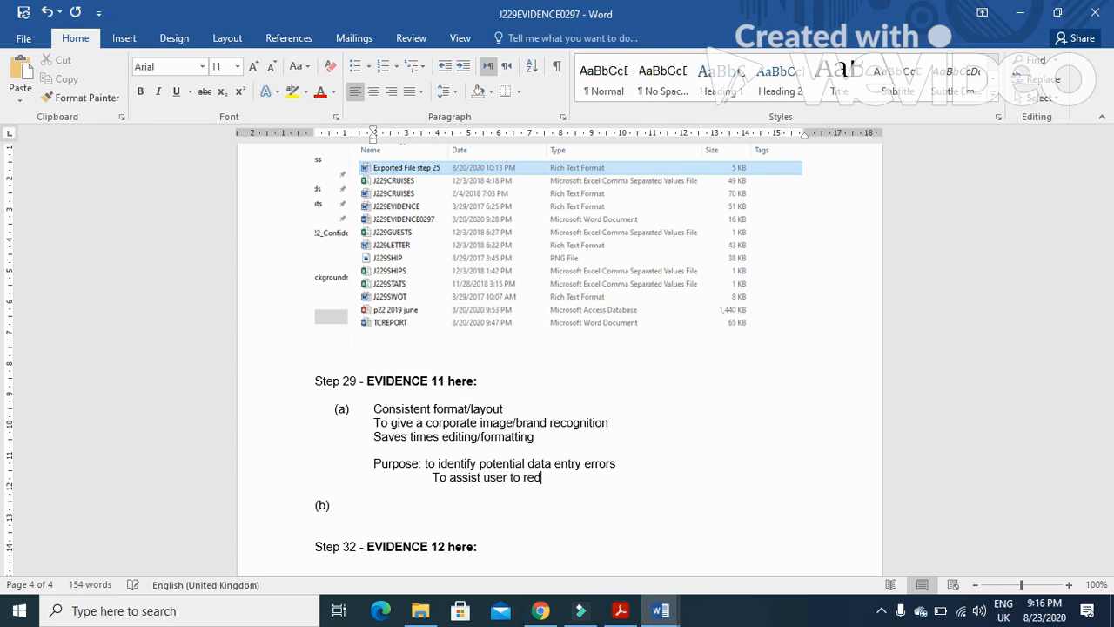
type("uce errors")
key("Return")
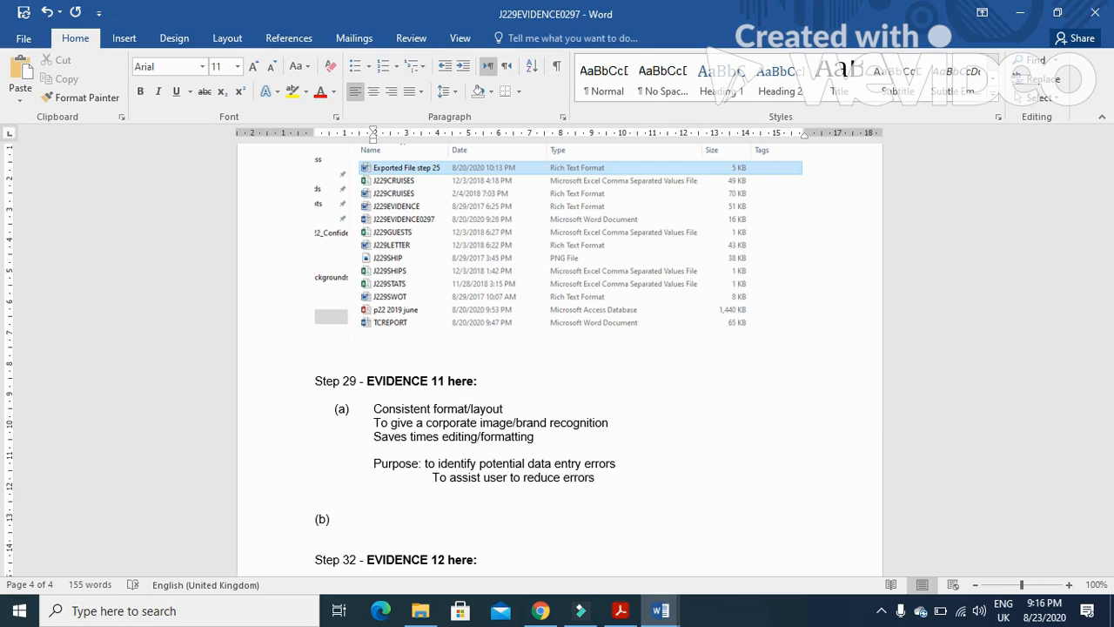
Type 'Limitations: Only check against words in its dictionary' beside (b)
key("Return")
key("BackSpace")
key("Down")
key("Down")
type("Limita")
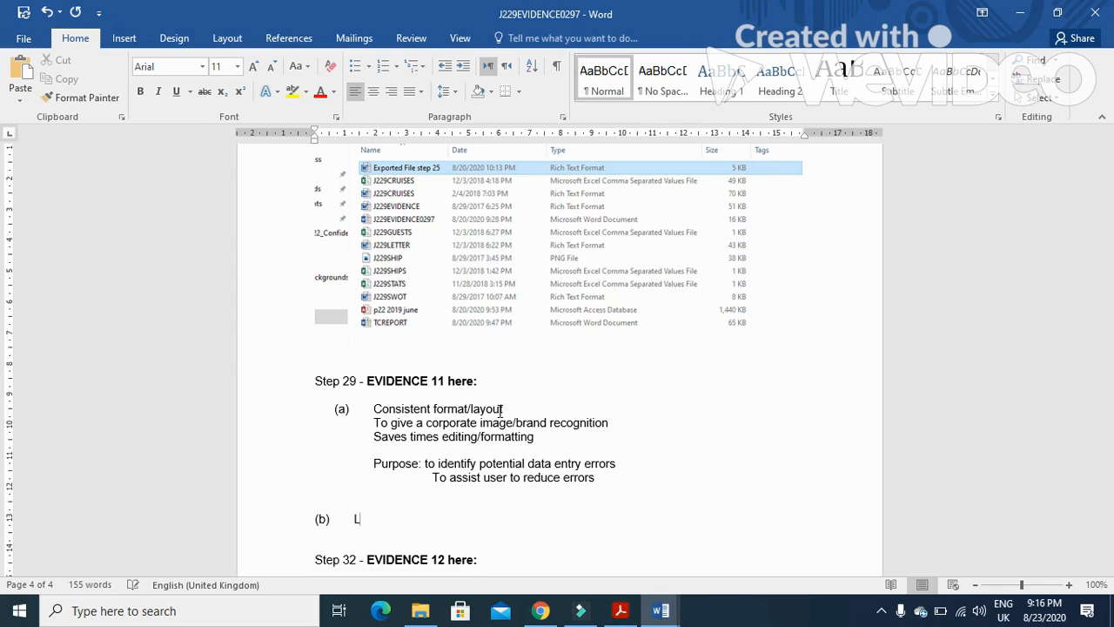
type("tions: Only ")
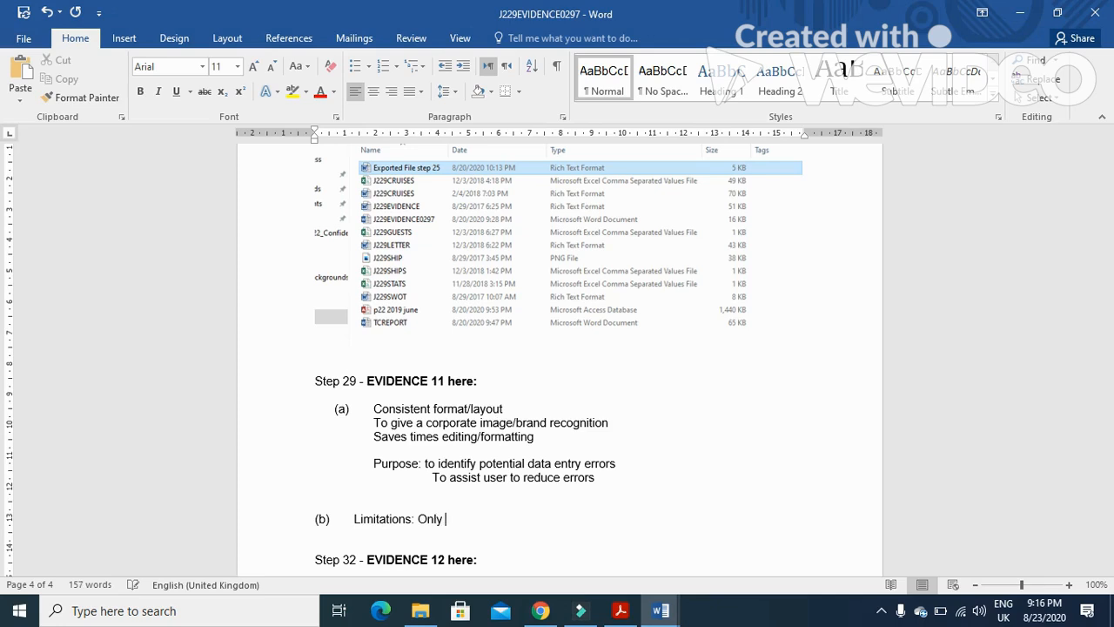
type("check against wor")
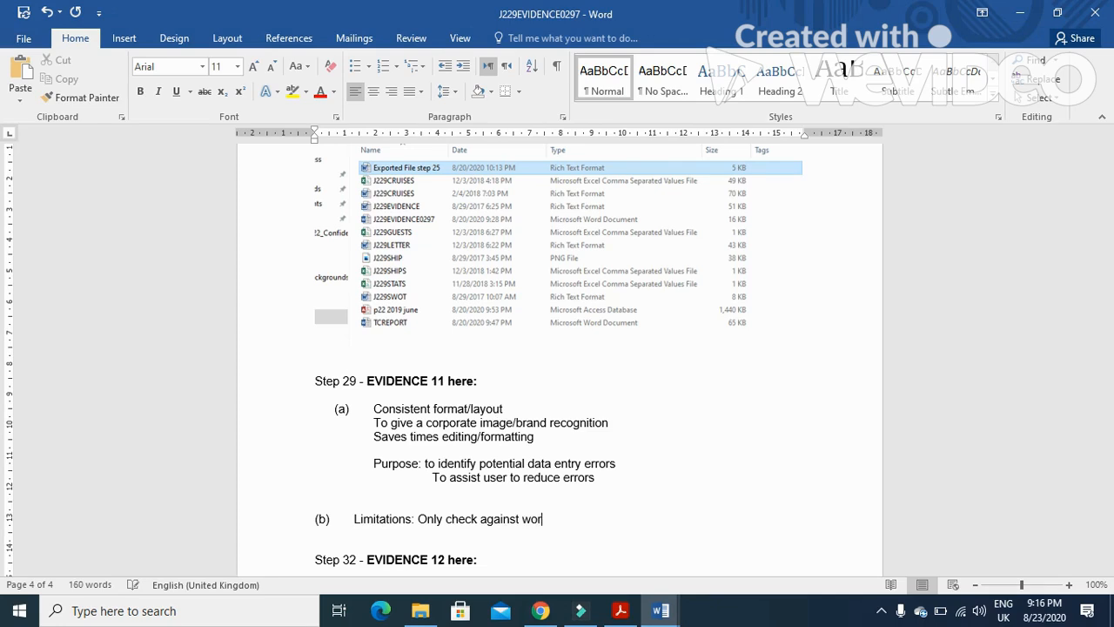
type("ds in its dictionary")
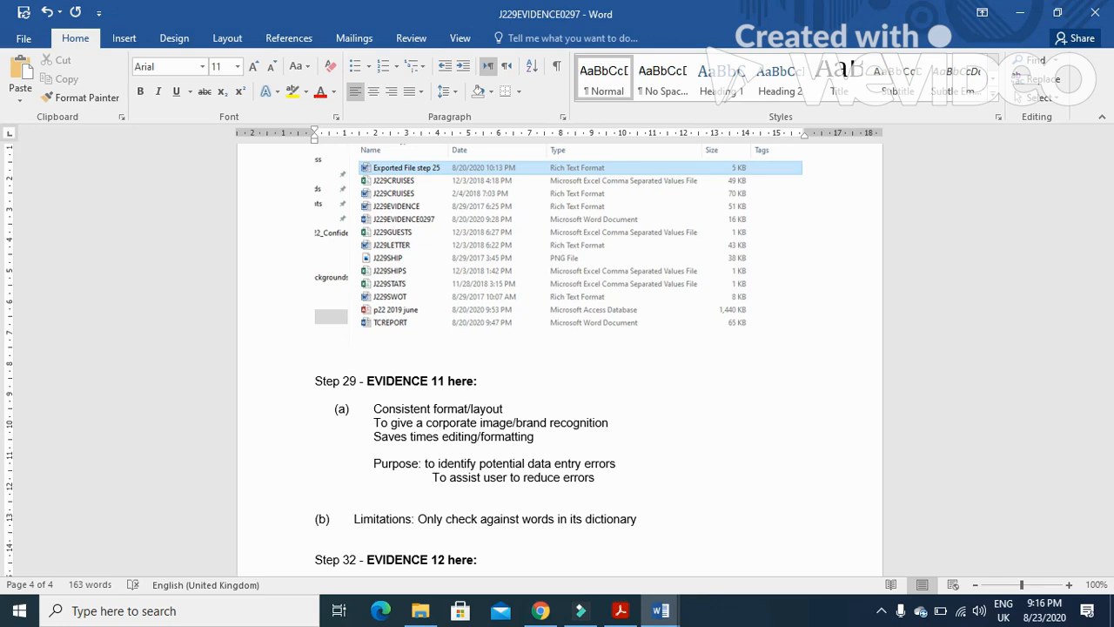
Highlight question 29(b) in the question paper PDF and return to the Evidence Document
left_click(621, 610)
left_click_drag(258, 341, 838, 347)
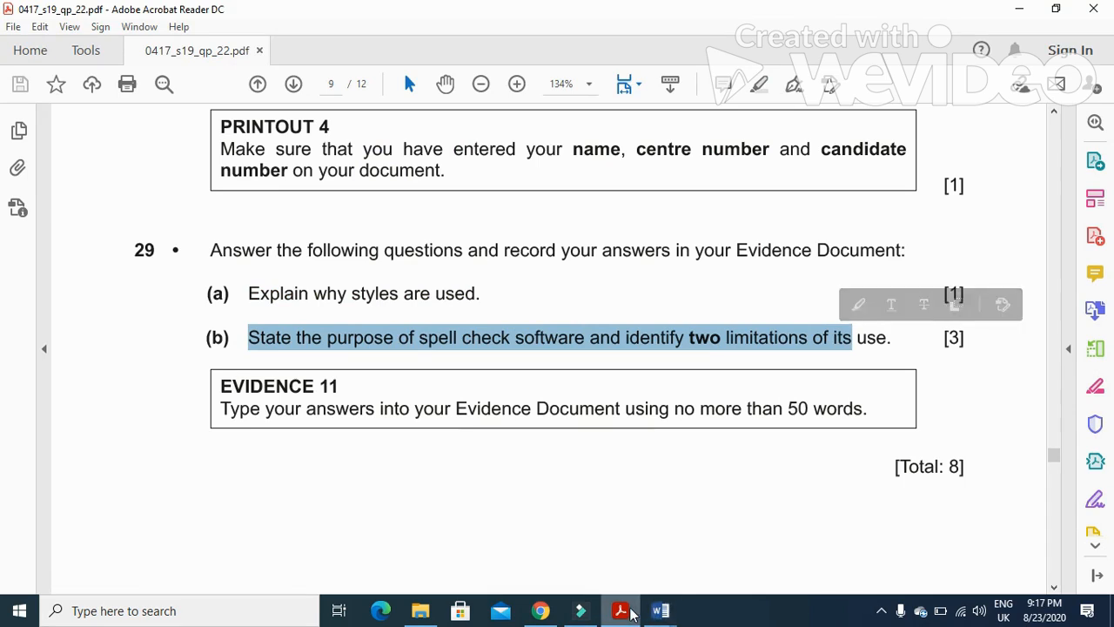
left_click(660, 610)
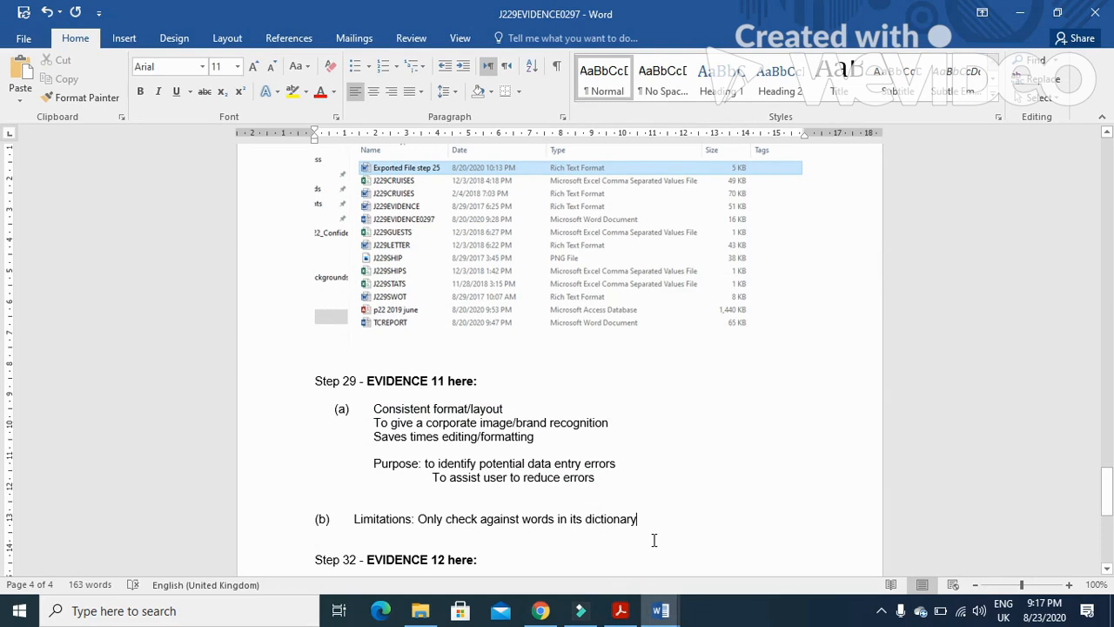
Add the second limitation 'Spell checking does not ensure that correct spelling is used for context' on a new line
key("Return")
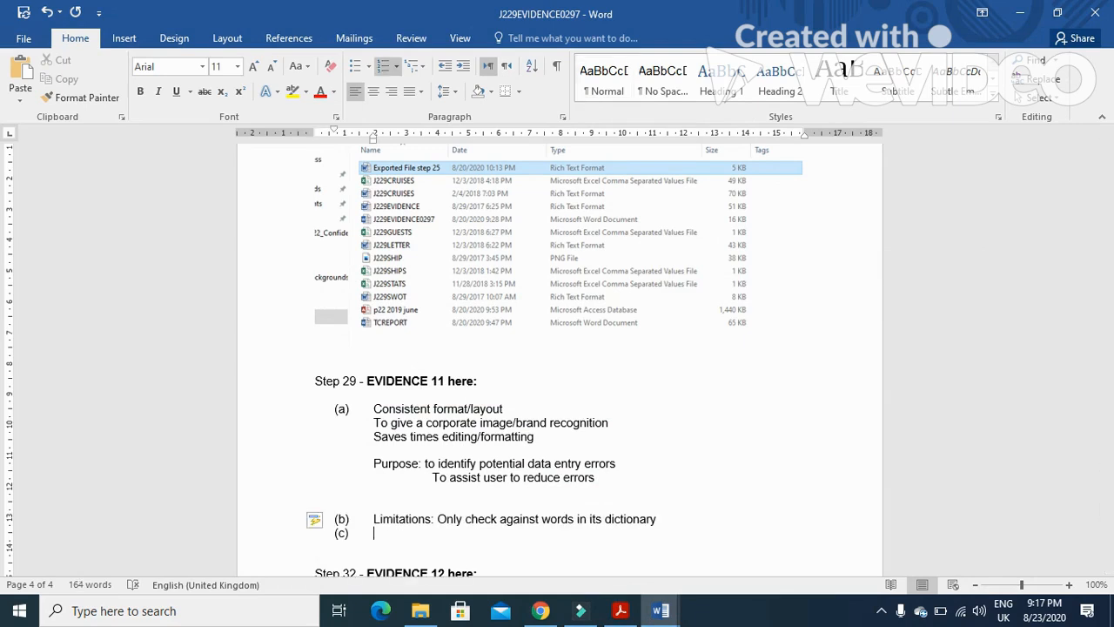
type("spell checking does")
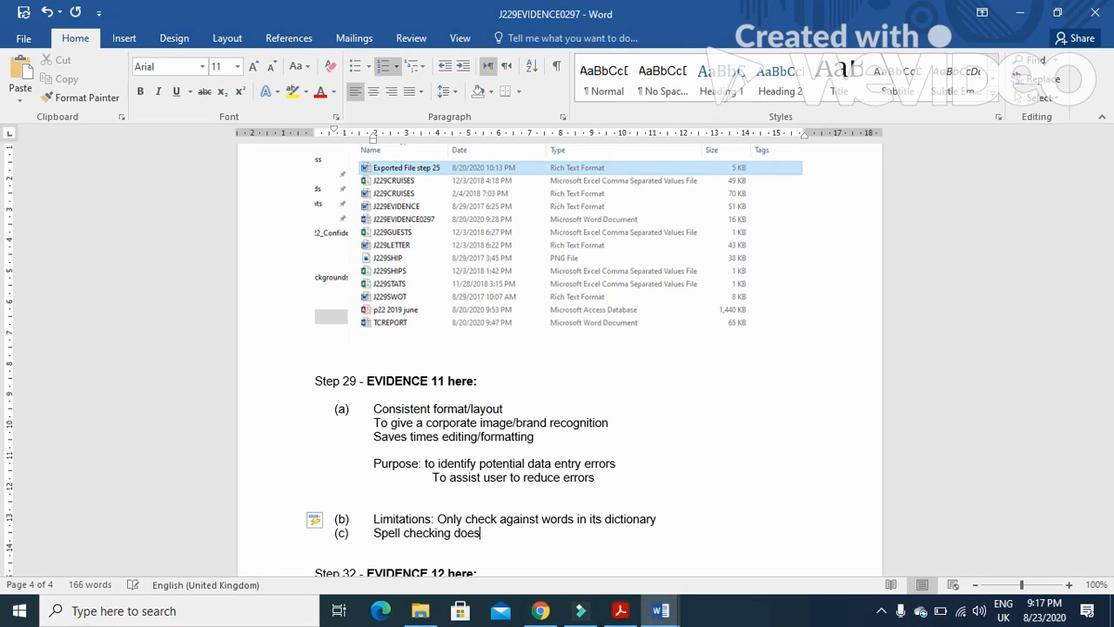
type(" not ensure that correct ")
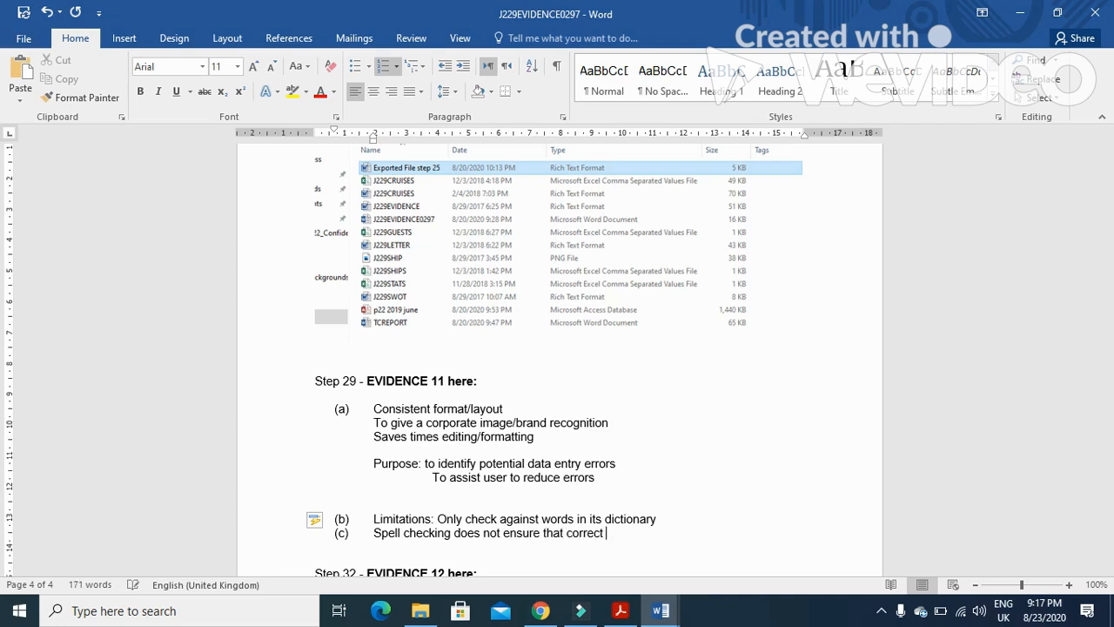
type("spelling is used for context")
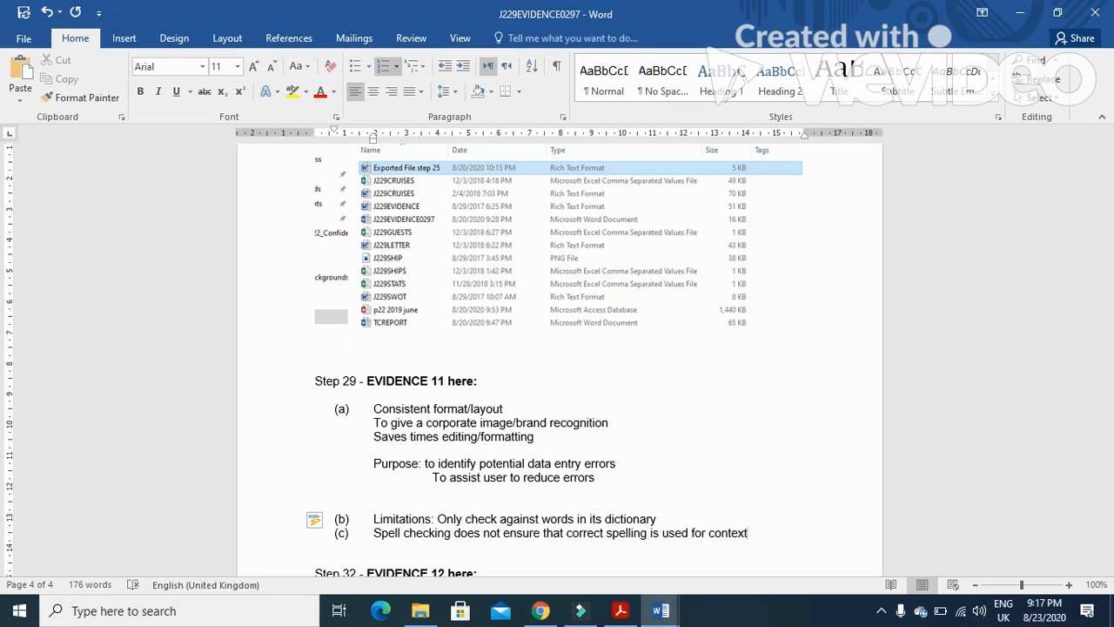
key("Return")
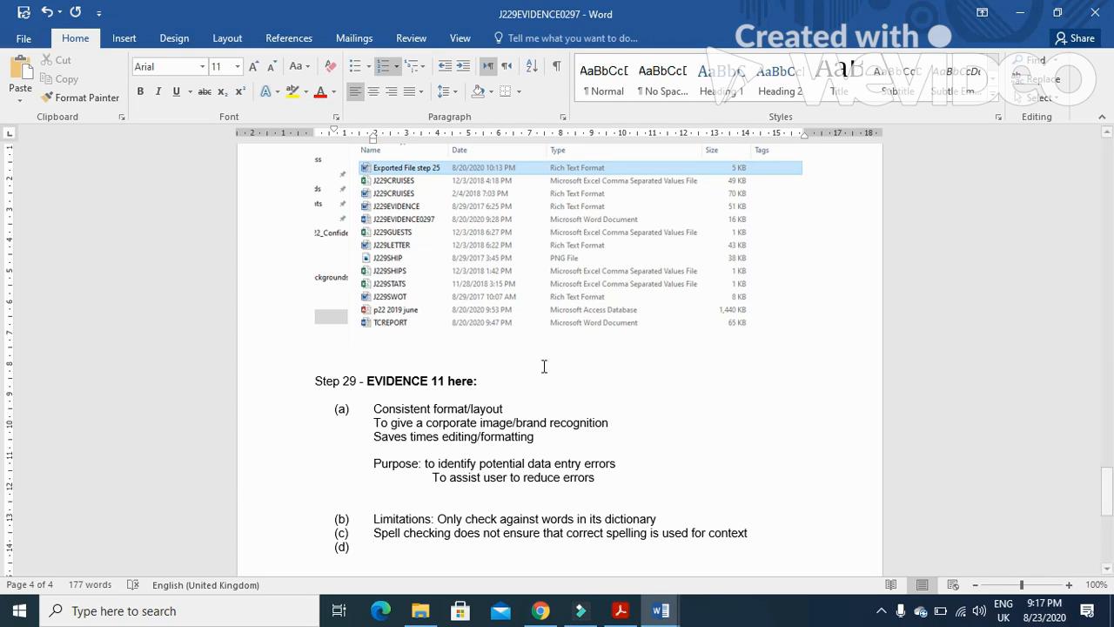
Remove the (c) and (d) labels so the second limitation sits indented under the (b) answer
left_click(345, 532)
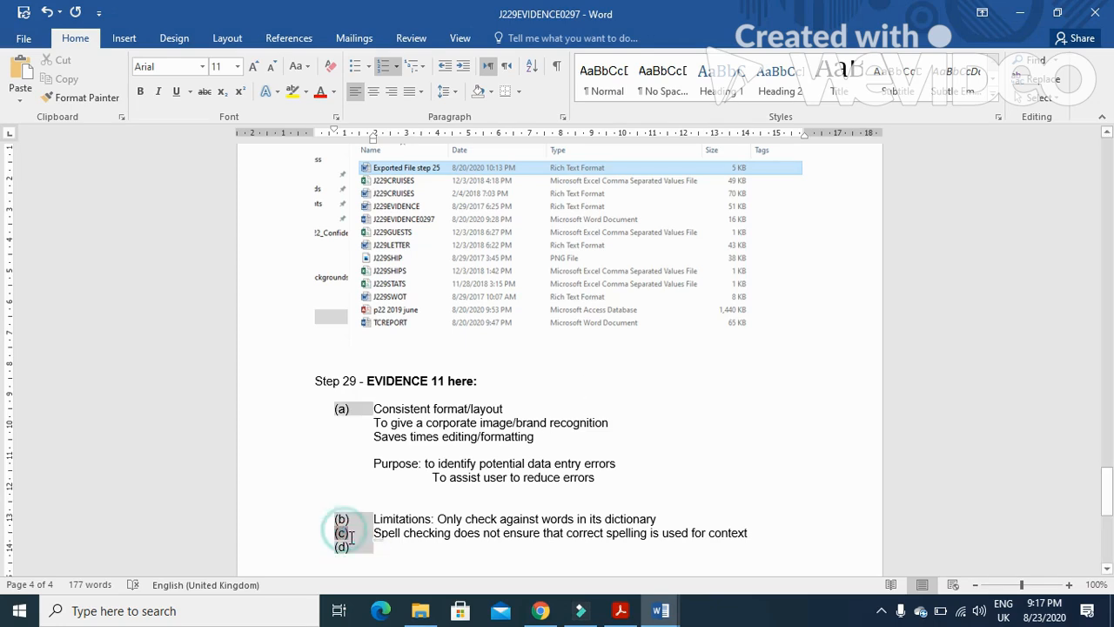
key("BackSpace")
left_click(348, 547)
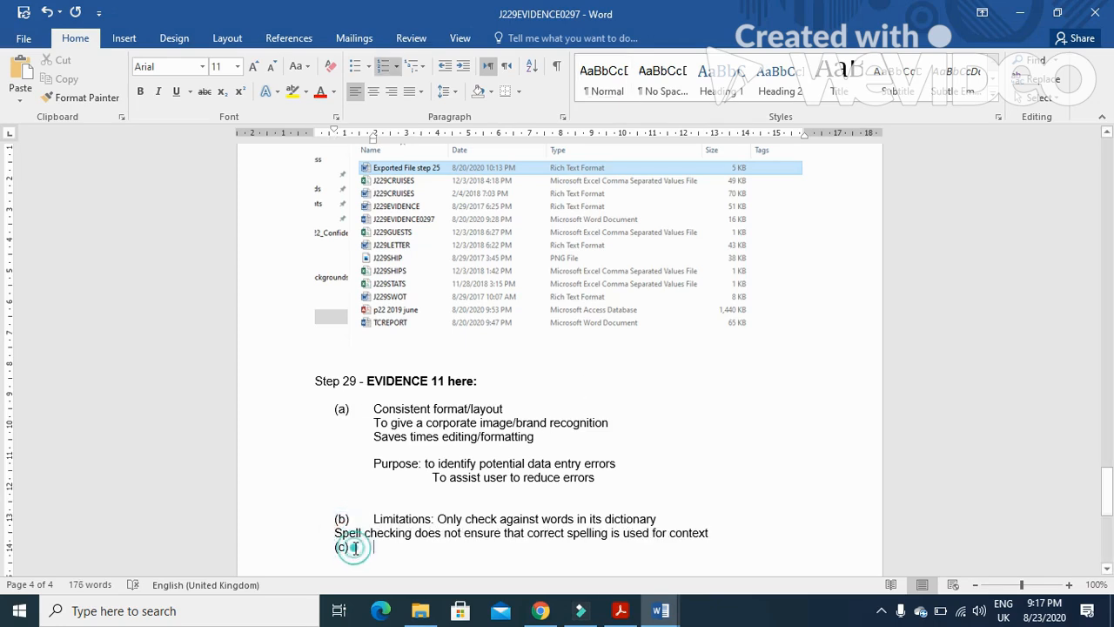
key("BackSpace")
key("BackSpace")
key("Tab")
left_click(334, 533)
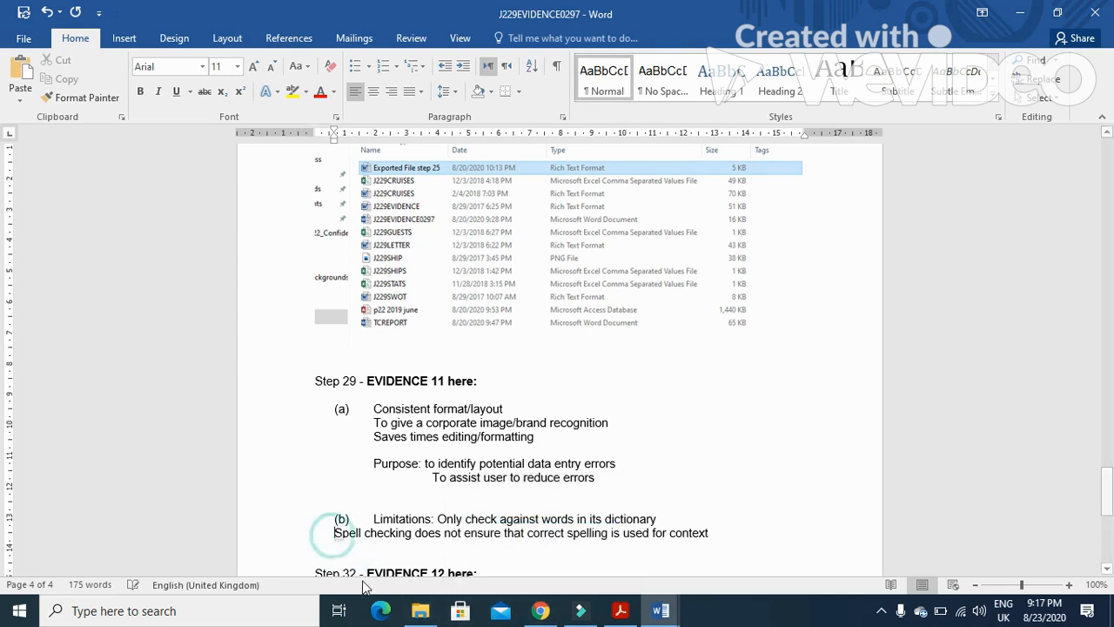
key("Tab")
left_click(421, 554)
key("BackSpace")
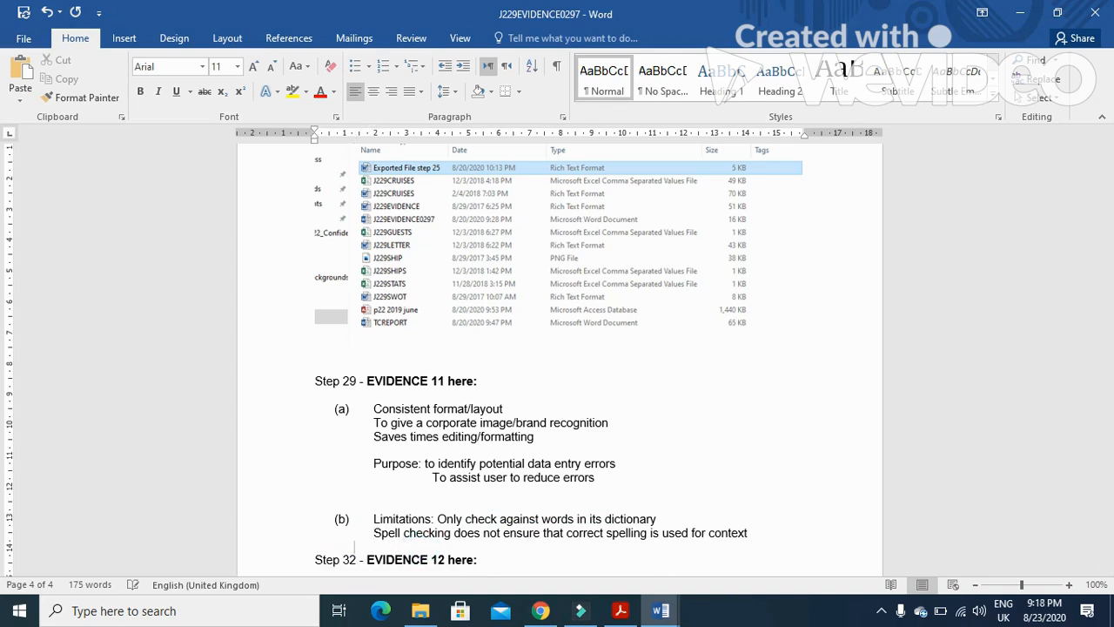
Add a third limitation line 'Cound introduce new errors' under the (b) answer, then switch back to the question paper PDF
left_click(755, 538)
key("Return")
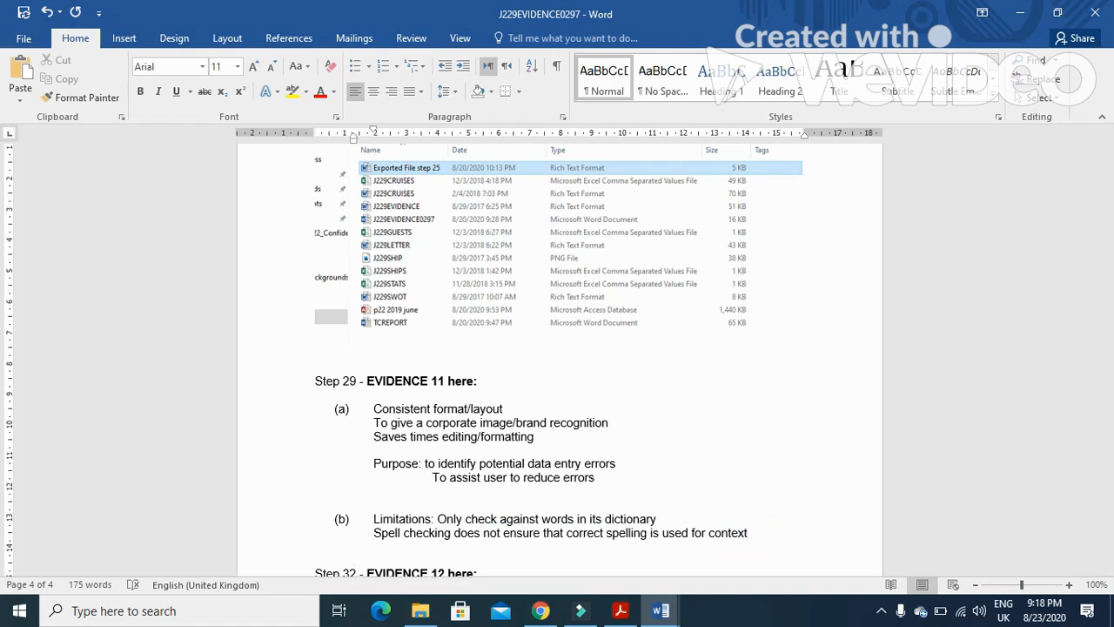
type("cound introdue new ")
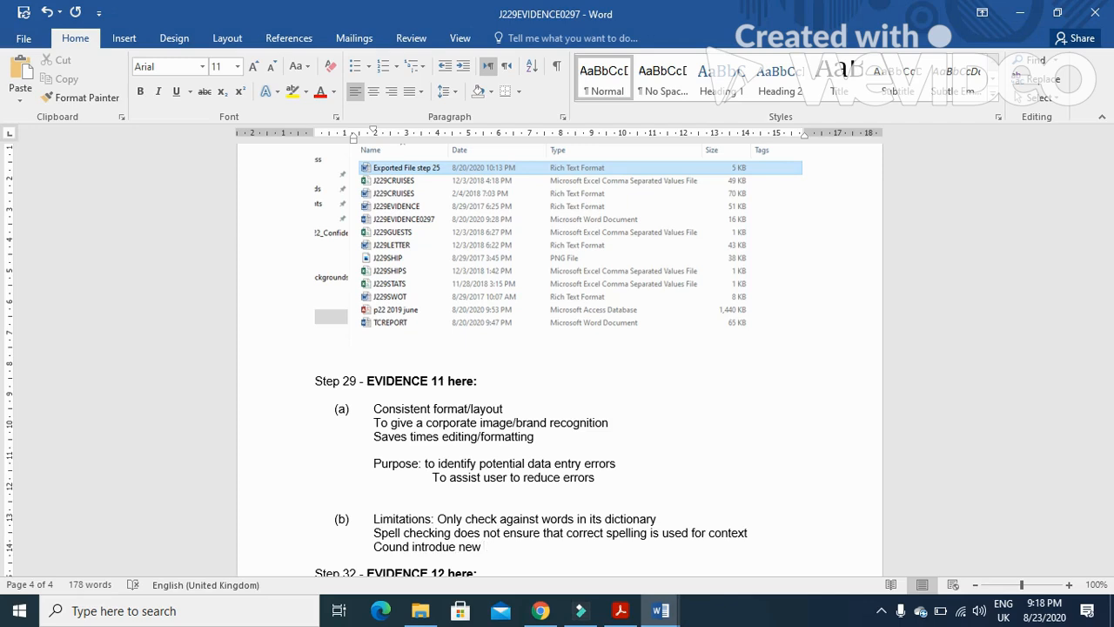
type("errors")
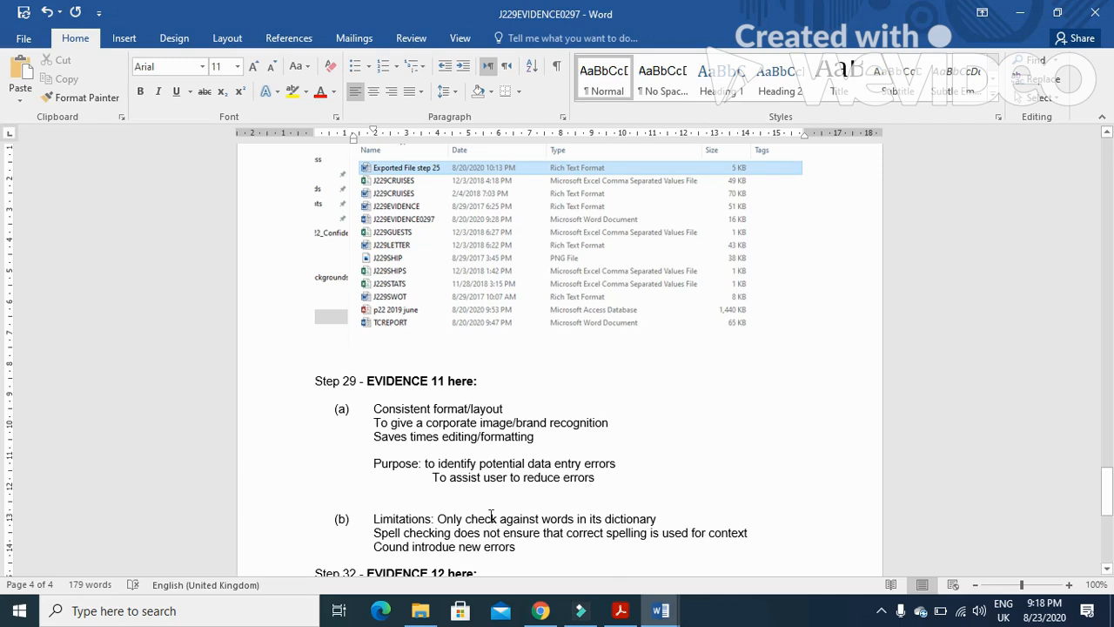
key("Left")
type("c")
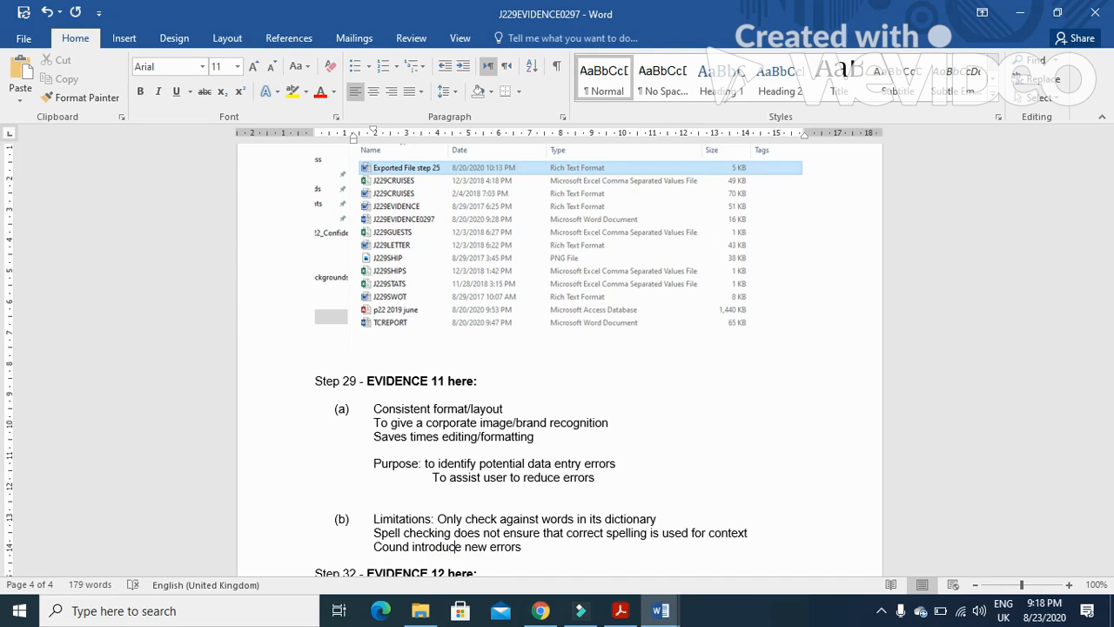
left_click(532, 548)
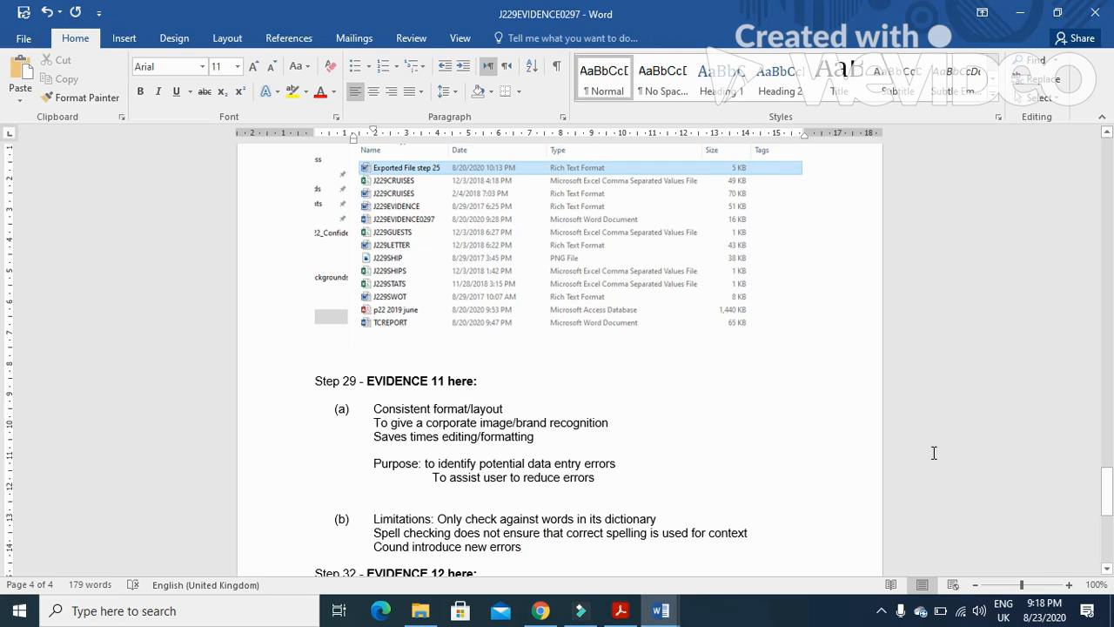
left_click(623, 612)
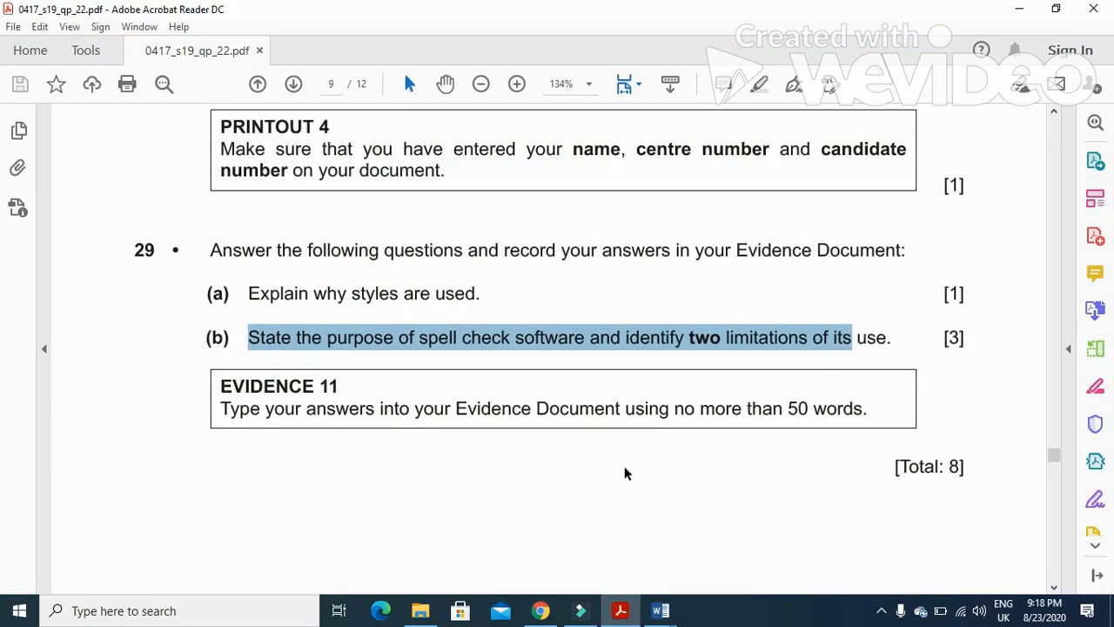